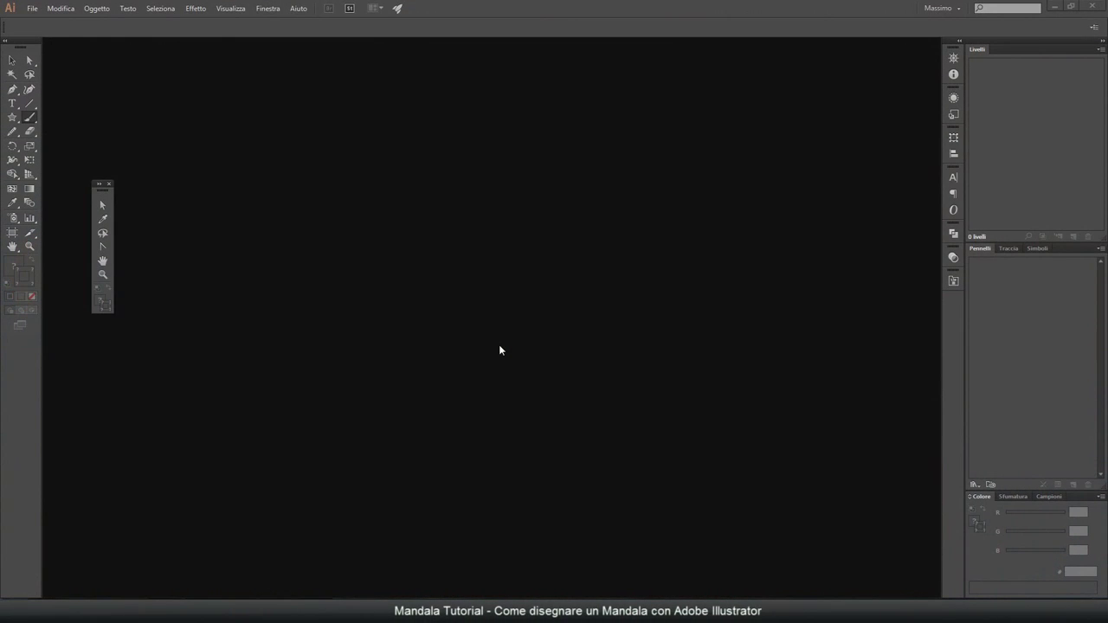
Step: Create a new blank 340 × 210 mm document
click(32, 9)
click(48, 21)
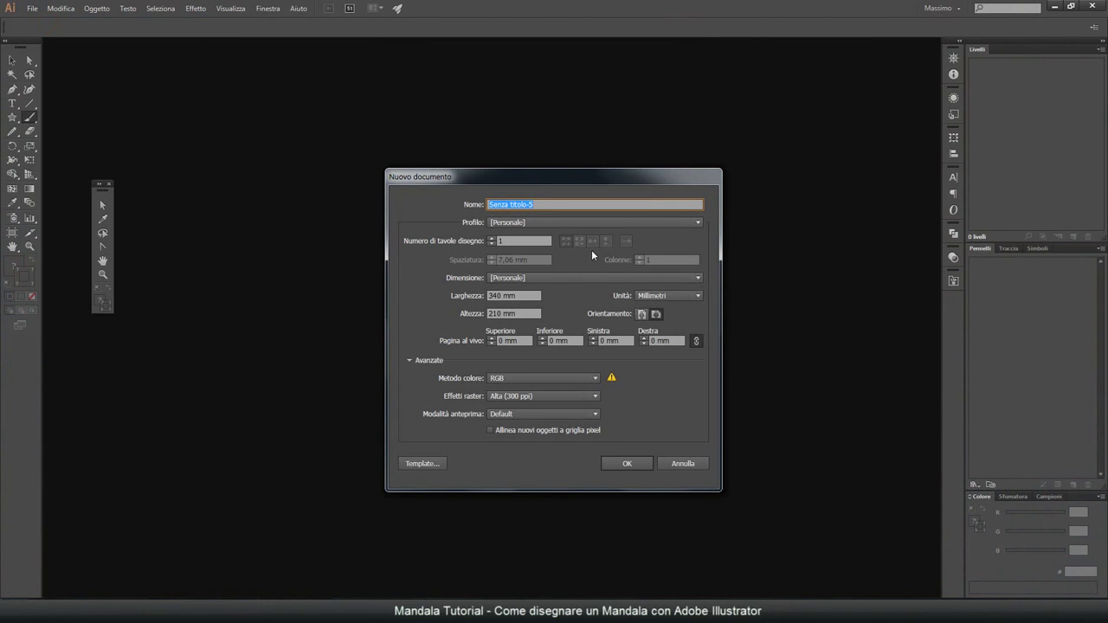
click(501, 295)
click(503, 313)
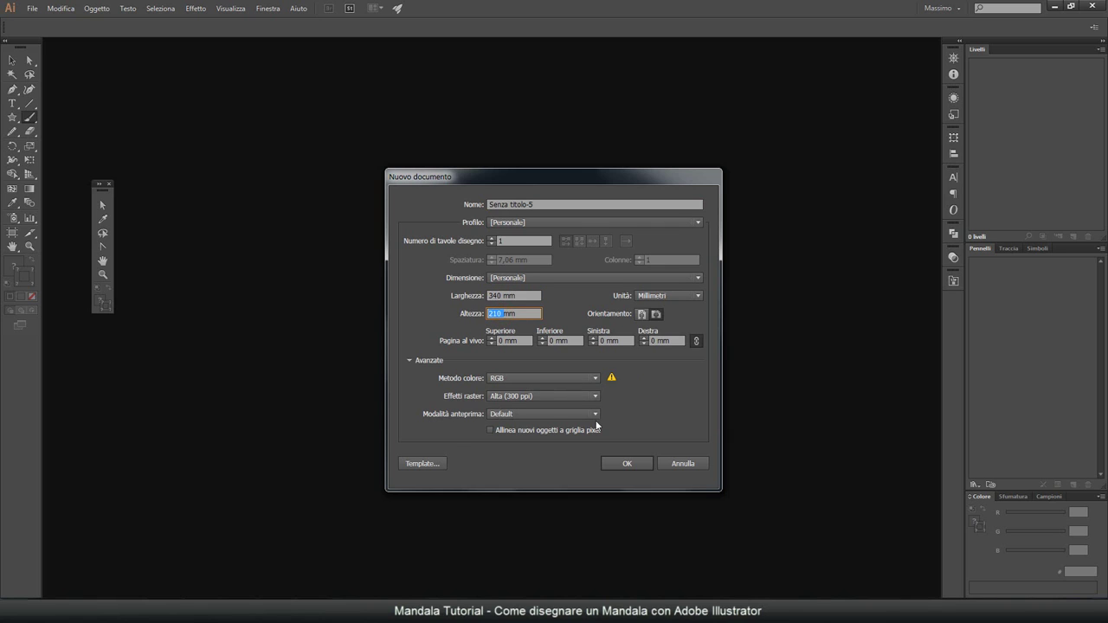
click(617, 463)
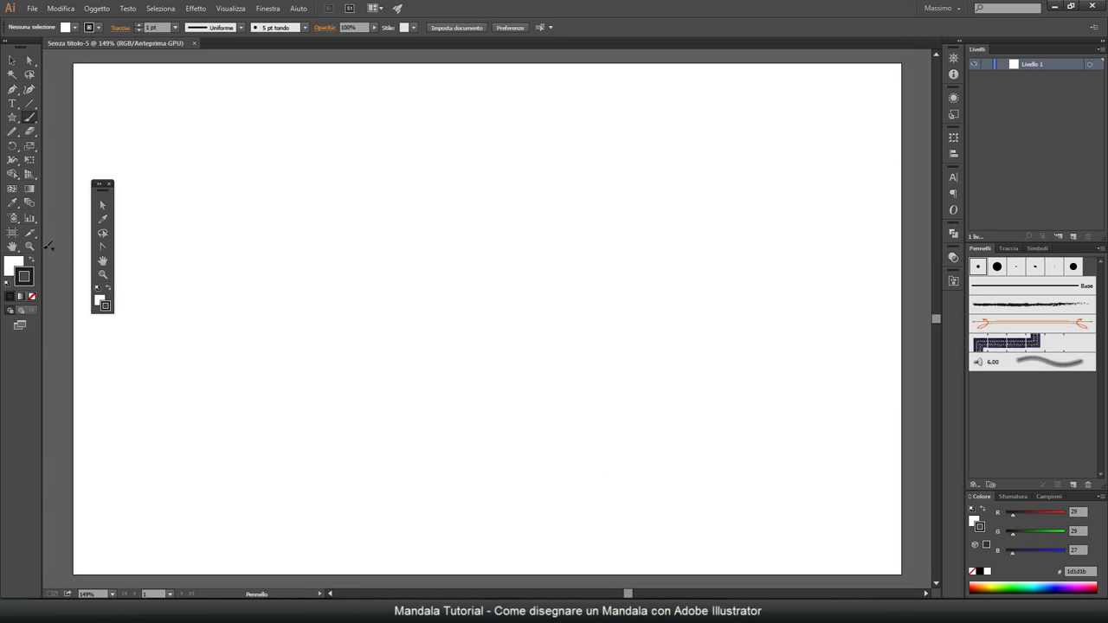
Step: Draw a 250 mm vertical line at 270° with the Line Segment tool
click(102, 276)
alt+click(477, 307)
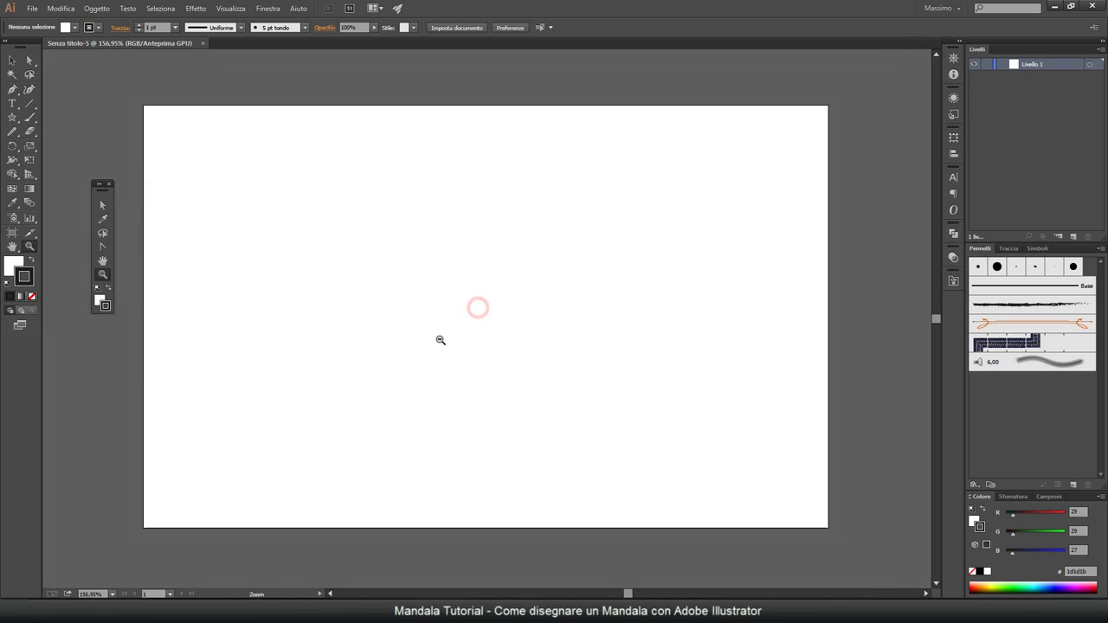
alt+click(423, 349)
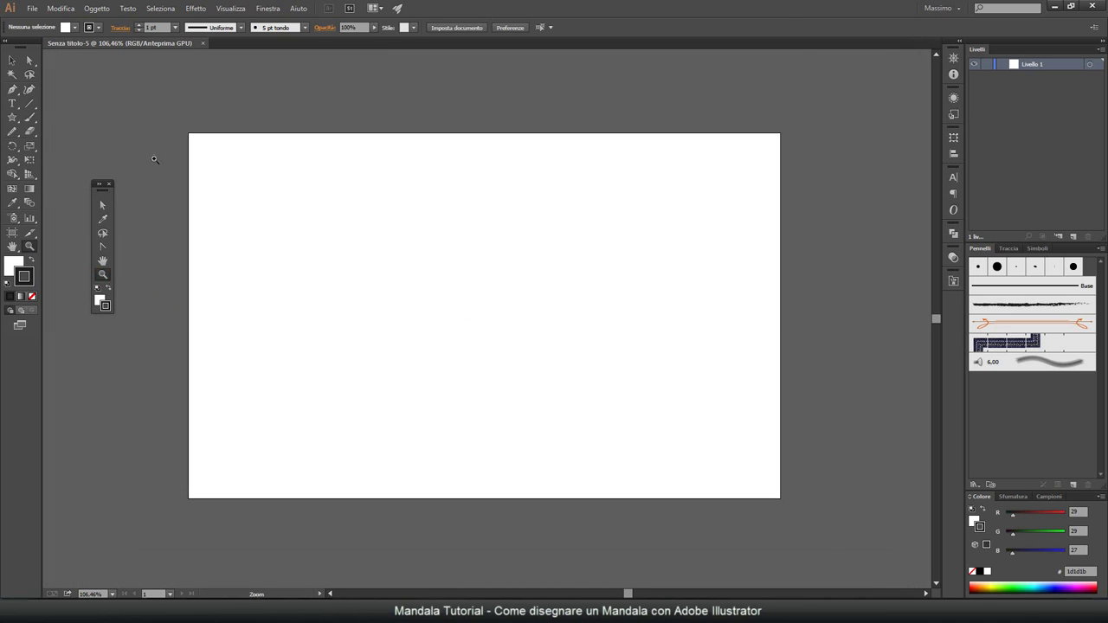
click(29, 103)
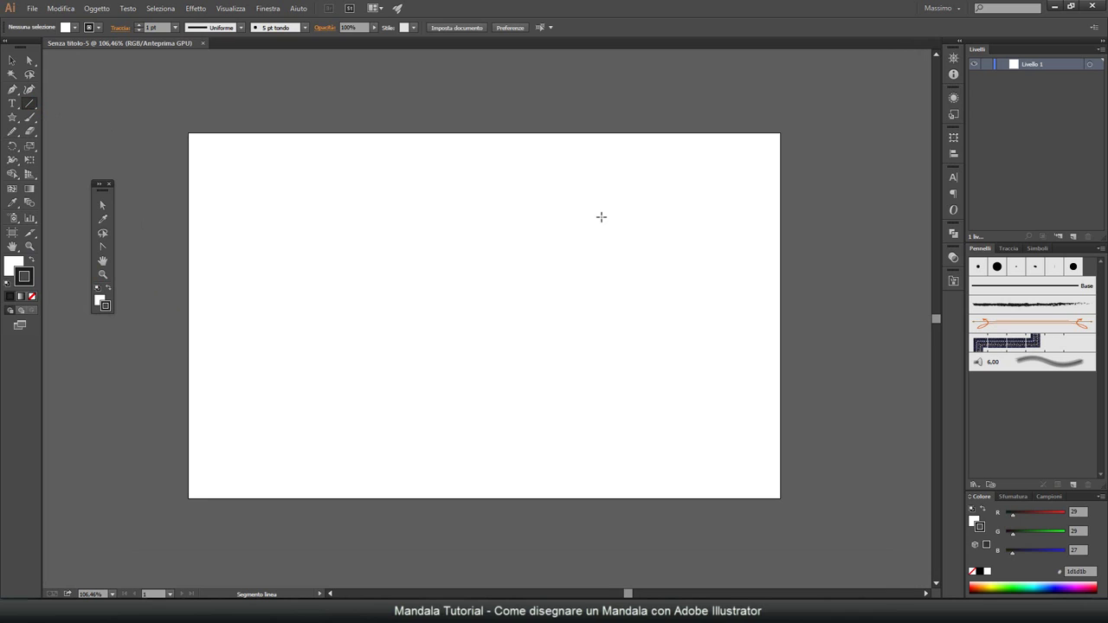
click(510, 112)
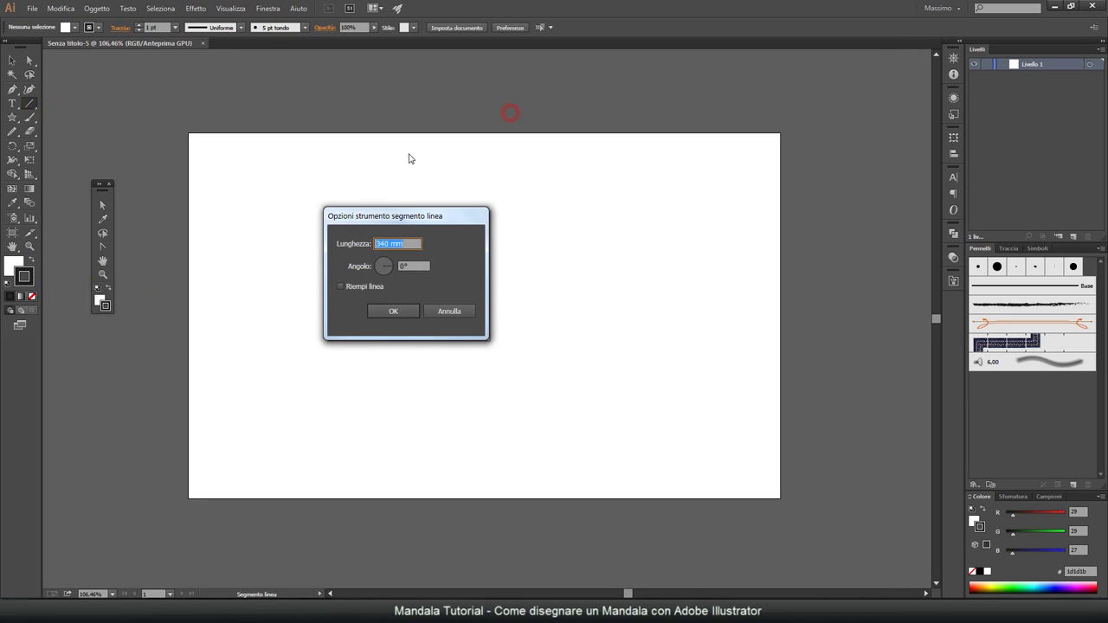
double_click(386, 243)
text(250)
double_click(404, 266)
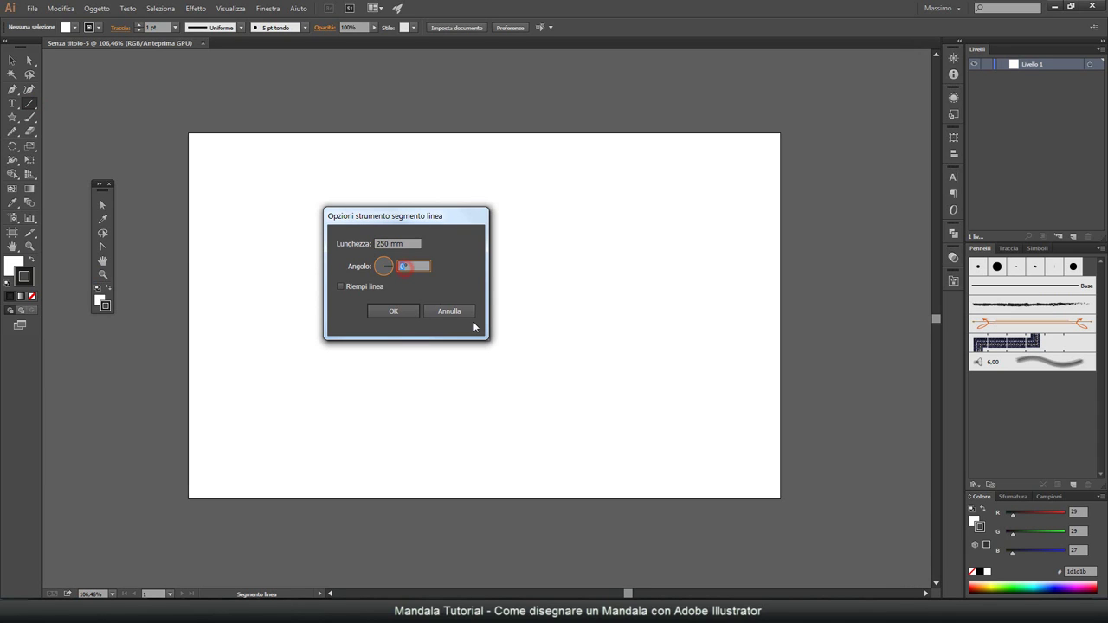
text(270)
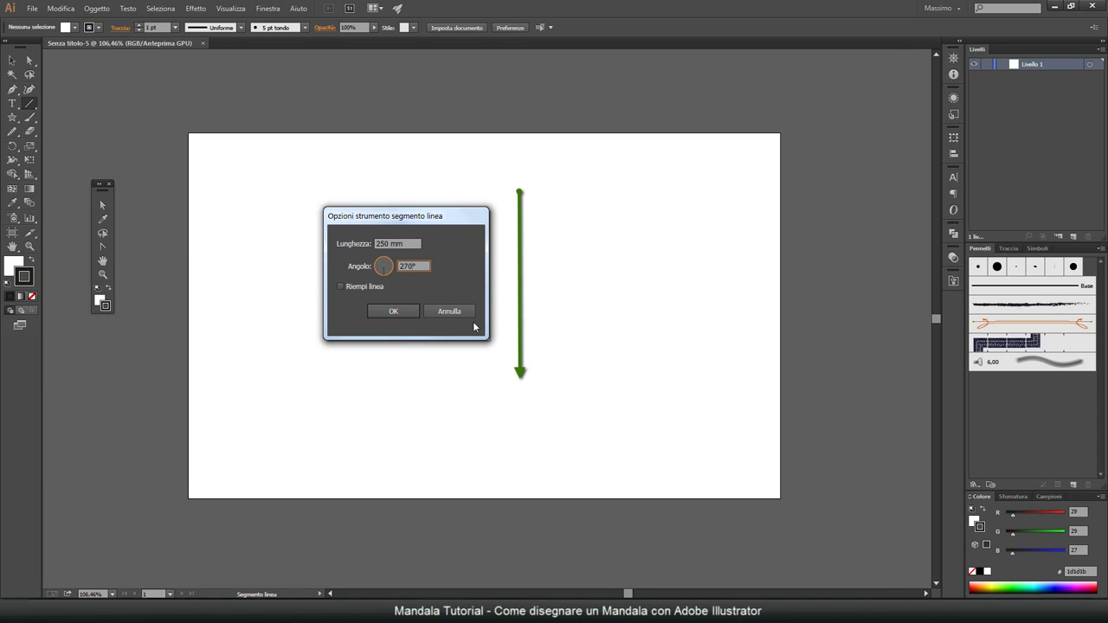
click(400, 309)
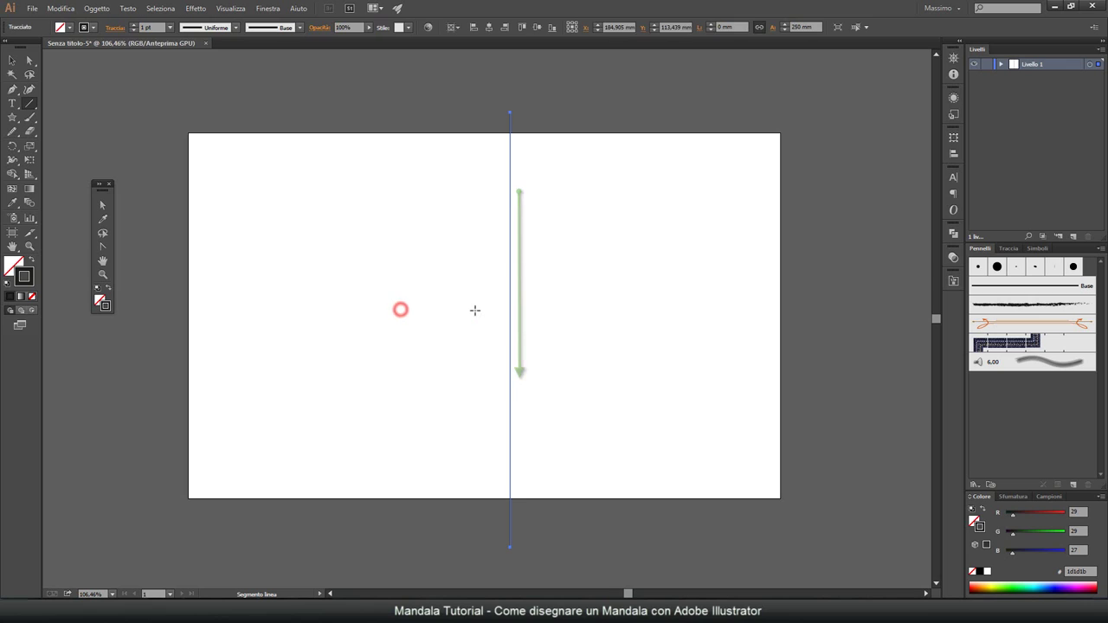
Step: Centre the line horizontally and vertically on the artboard
click(487, 28)
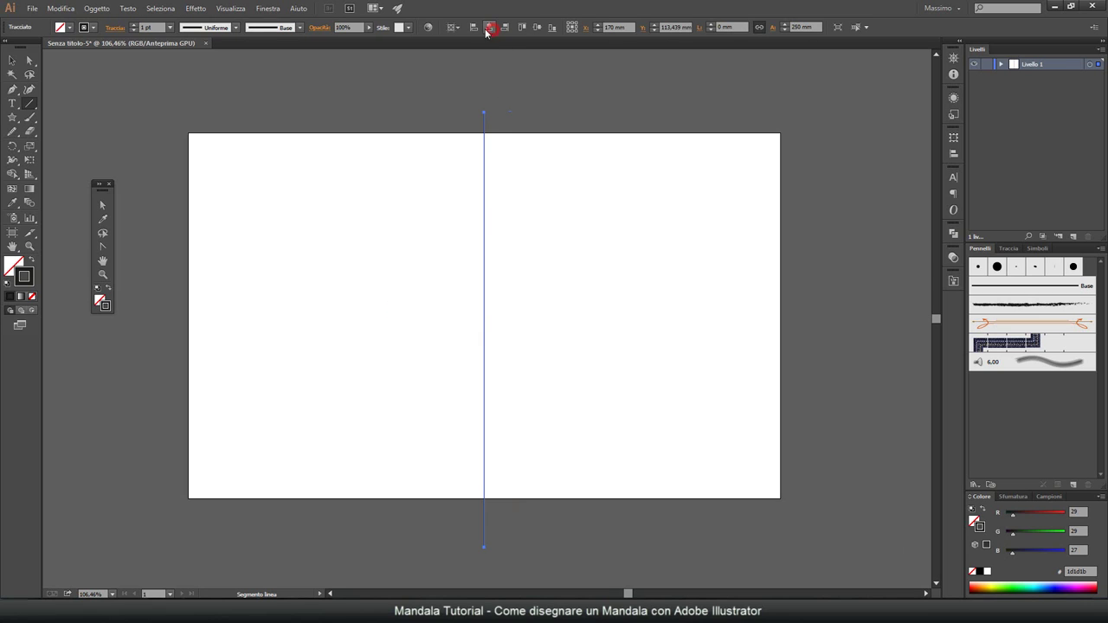
click(537, 29)
click(194, 8)
mouse_move(233, 112)
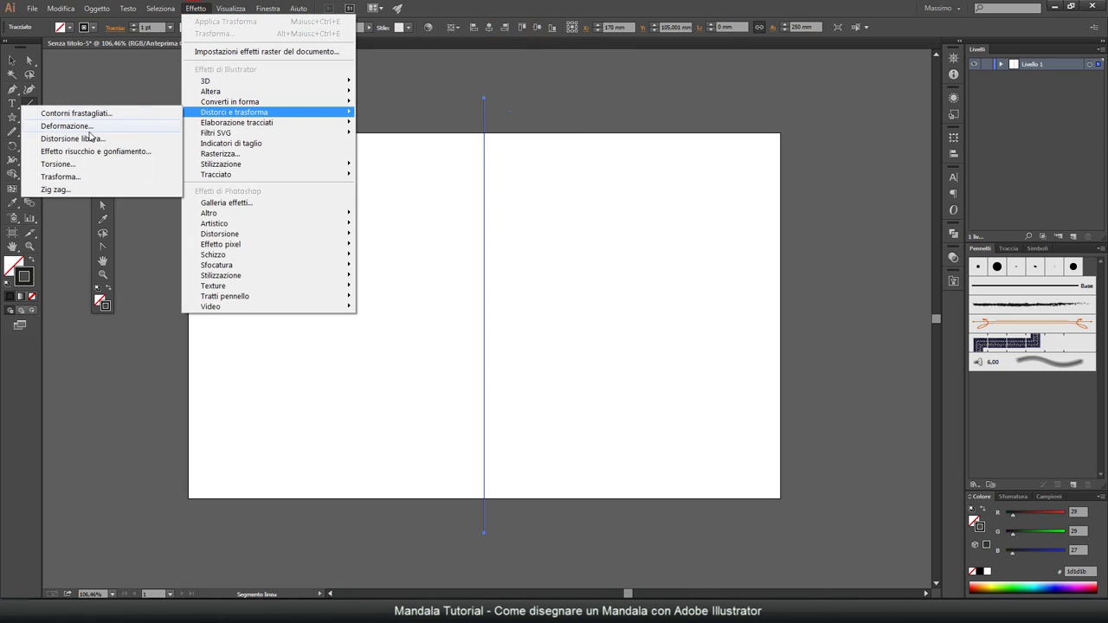
Step: Apply a Transform effect with 11 copies rotated 15° to make a 24-spoke starburst
click(63, 180)
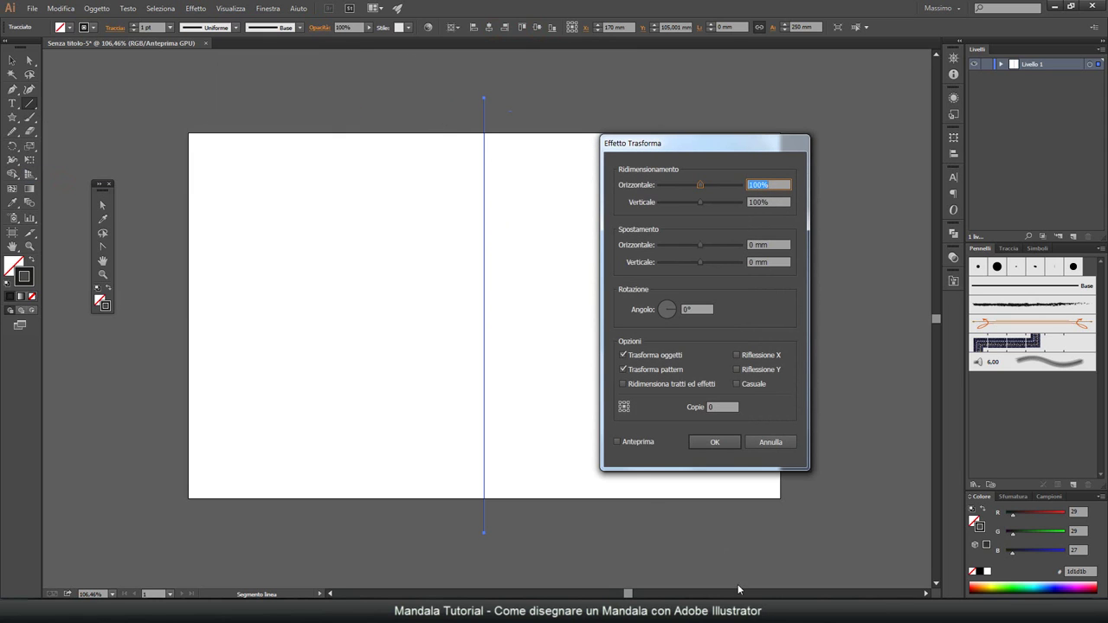
click(616, 442)
double_click(722, 406)
text(11)
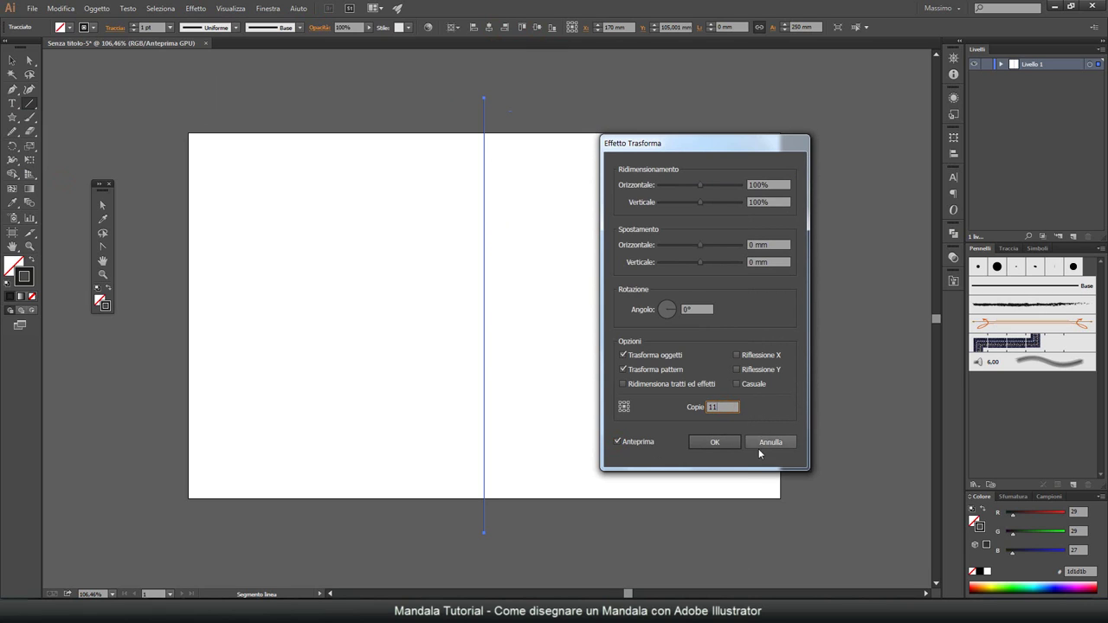
double_click(700, 309)
text(7)
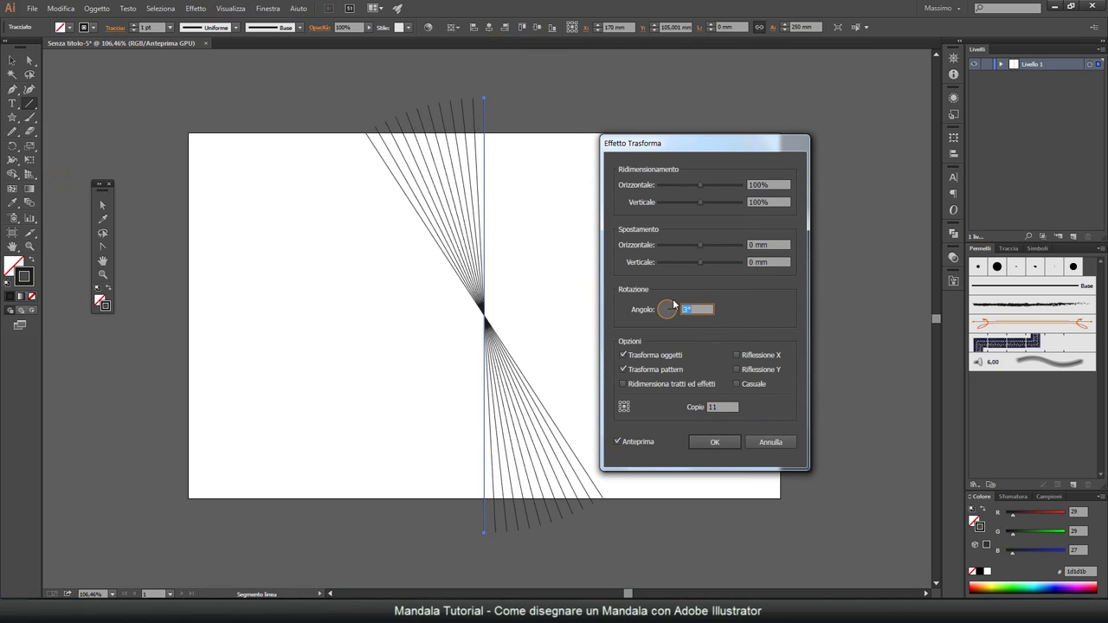
key(Up)
key(Up)
key(Up)
key(Up)
key(Up)
key(Up)
key(Up)
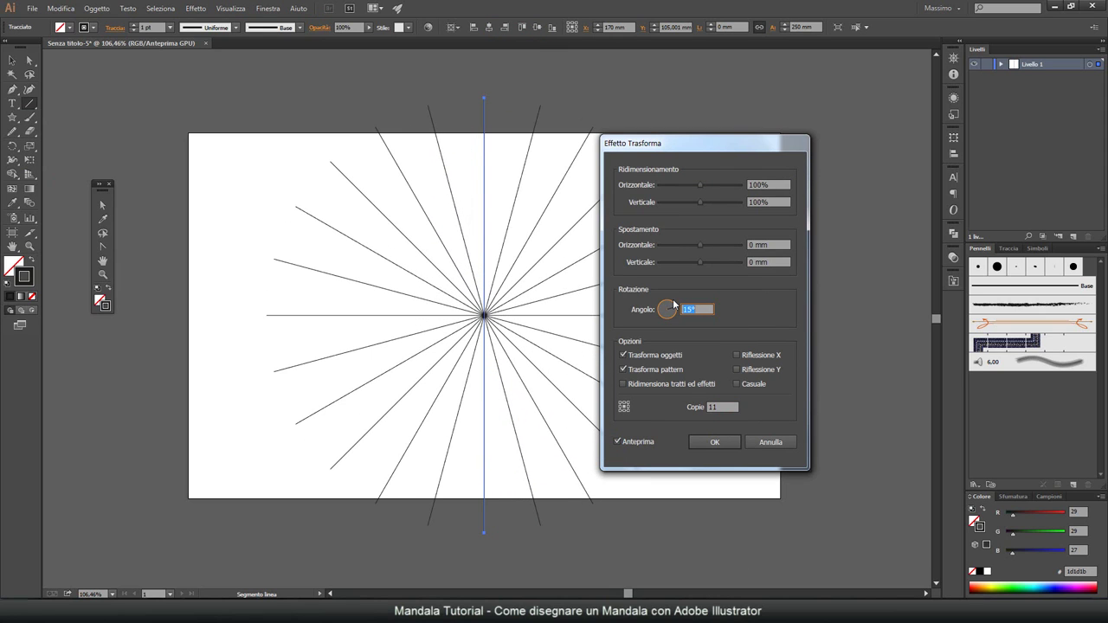
click(717, 442)
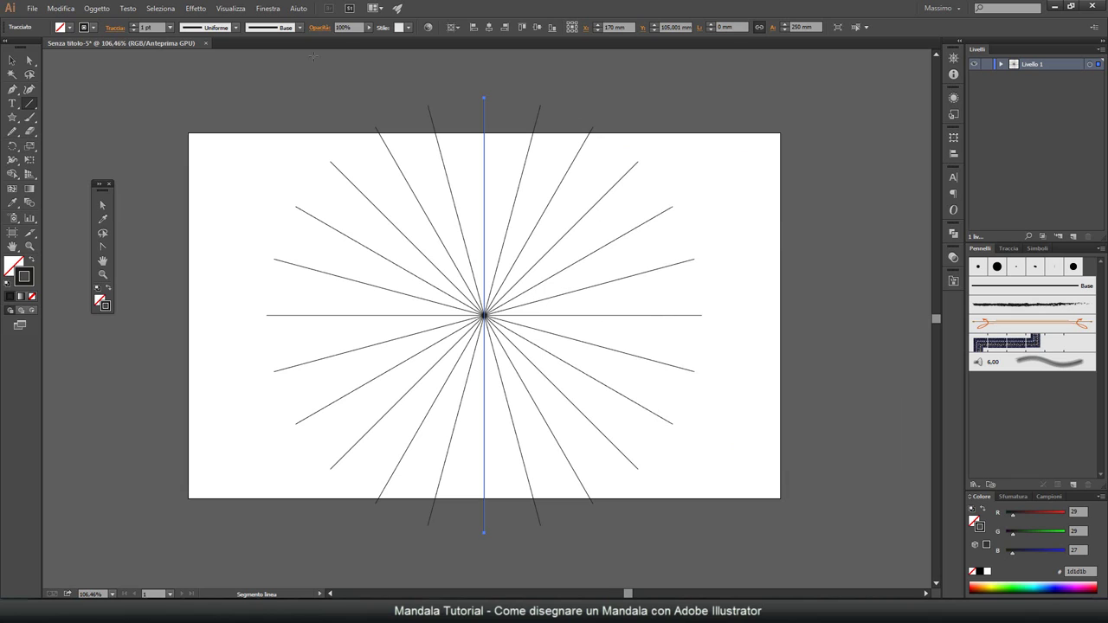
Step: Make the starburst faint with lowered opacity and a 0.25 pt grey stroke
click(368, 27)
drag(367, 39, 329, 41)
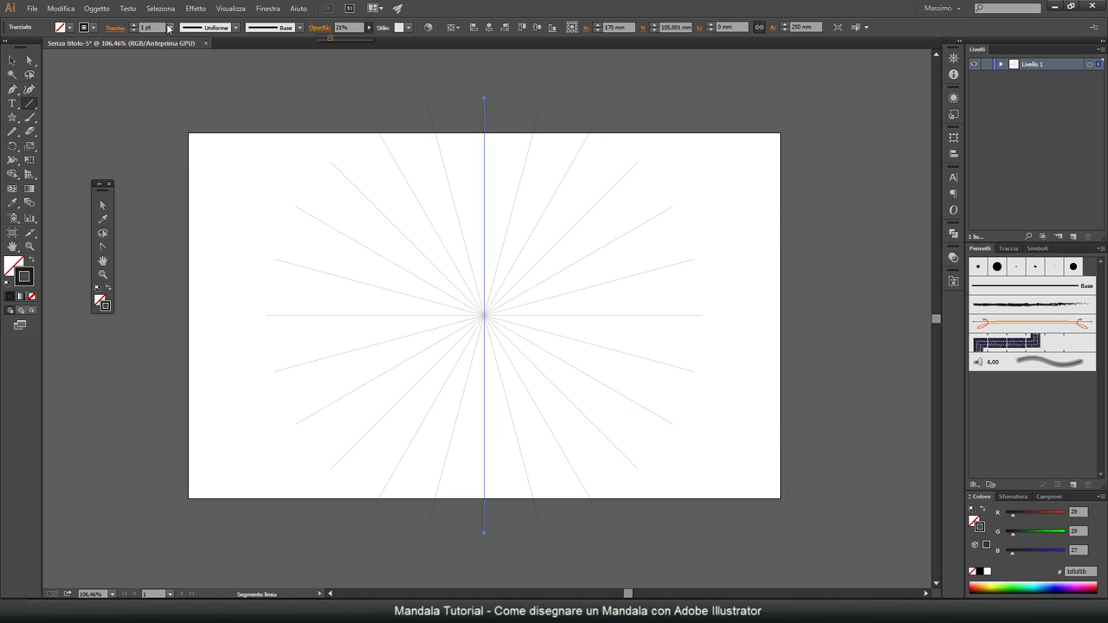
click(170, 28)
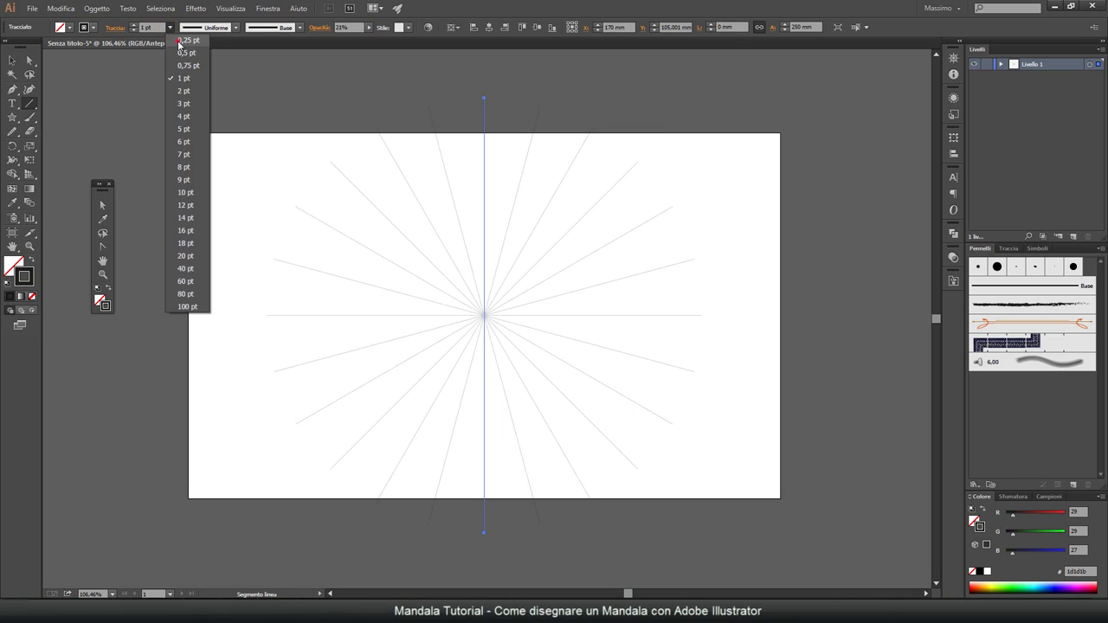
click(179, 41)
click(93, 27)
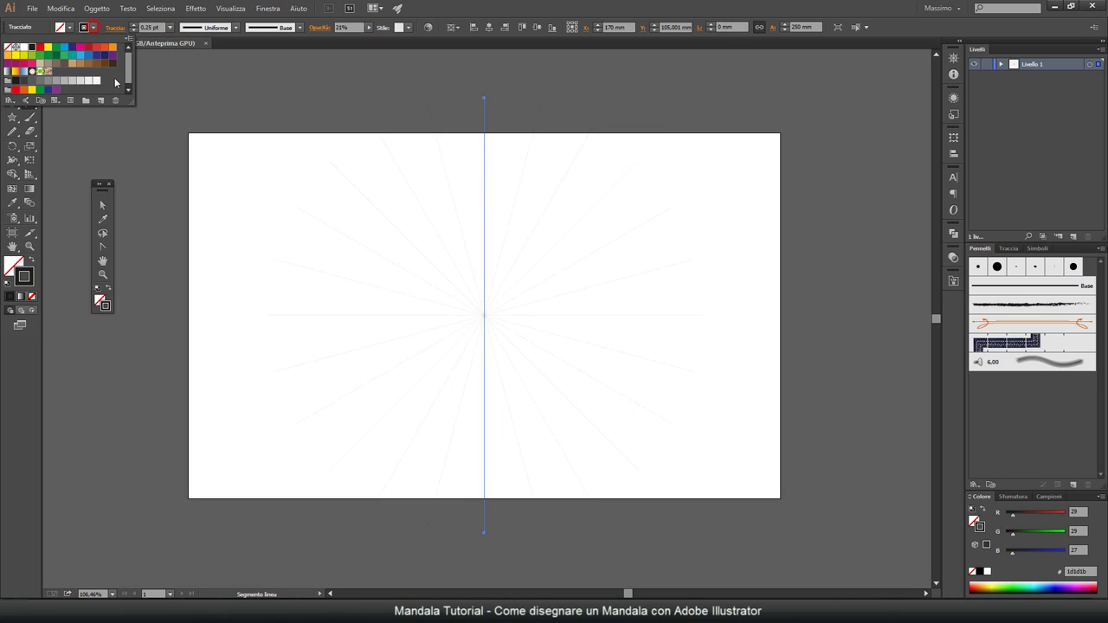
click(55, 81)
click(46, 81)
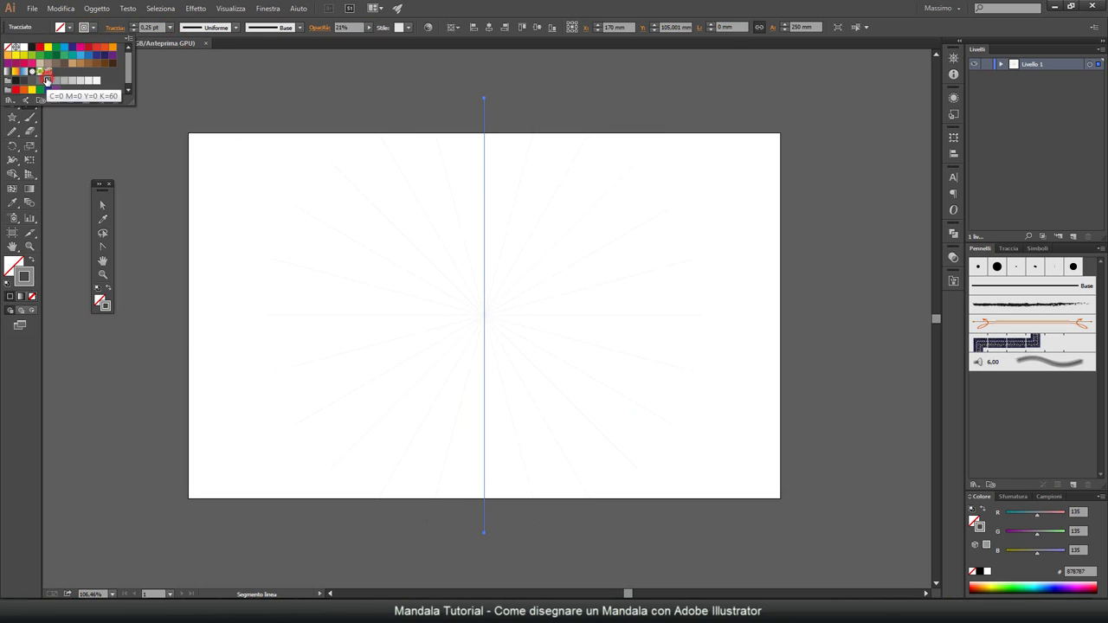
Step: Expand the appearance into separate line paths and deselect them
click(96, 7)
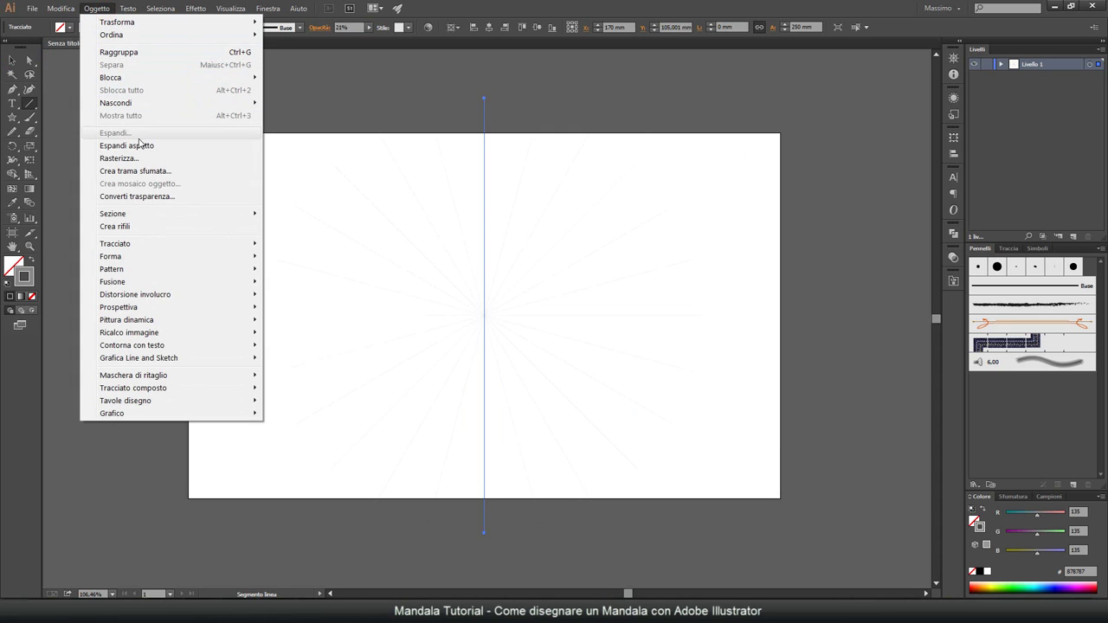
click(139, 146)
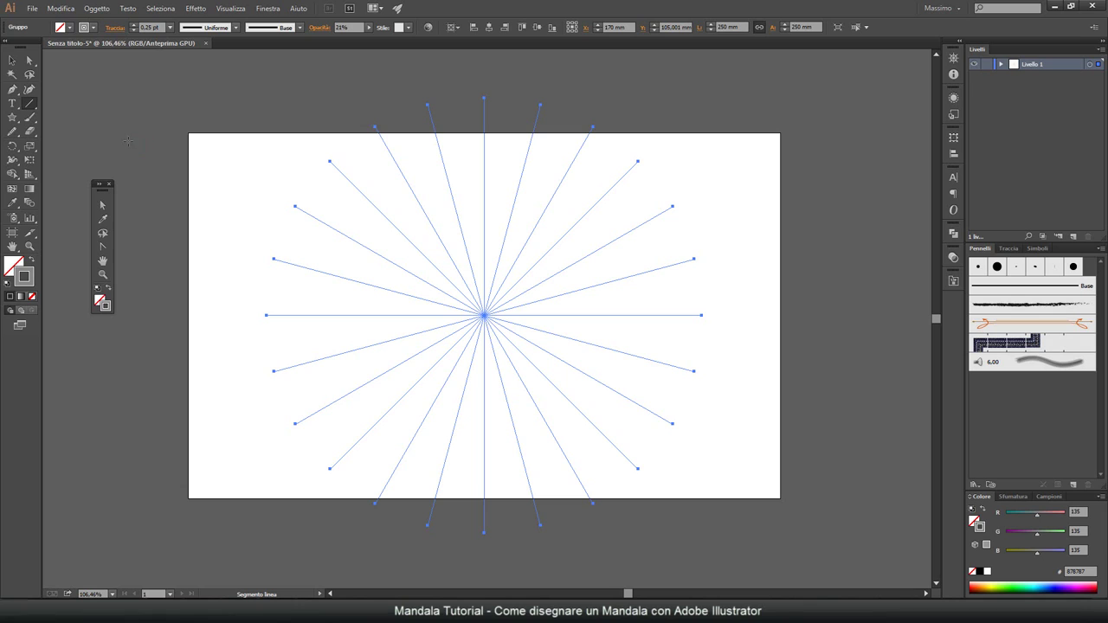
click(12, 60)
click(179, 92)
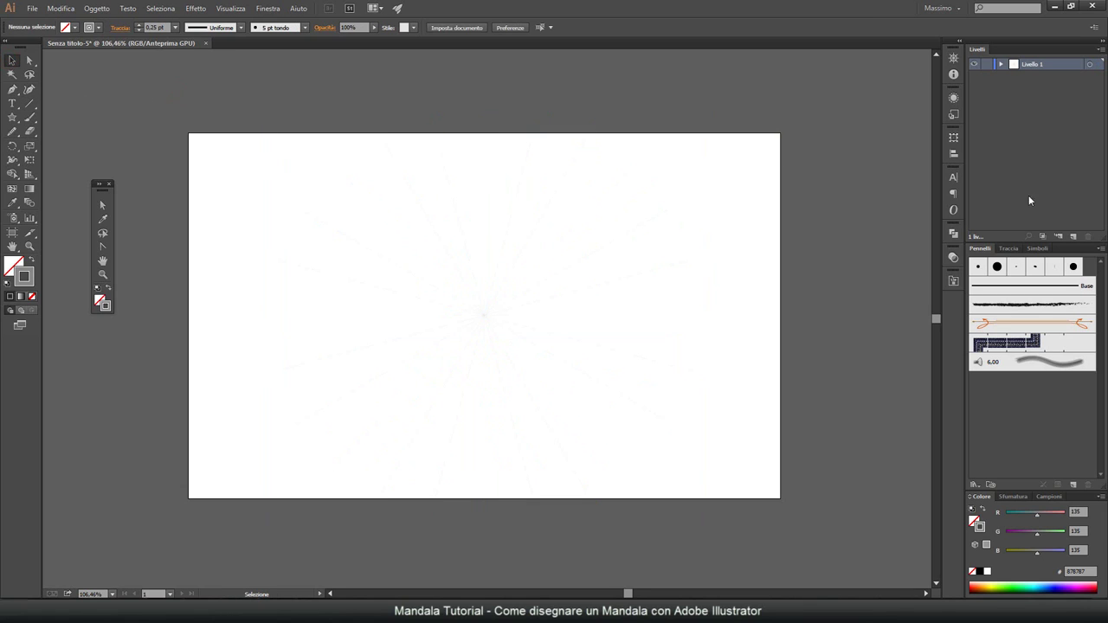
Step: On a new layer, draw a 210 mm vertical line centred on the artboard
click(1073, 235)
click(30, 103)
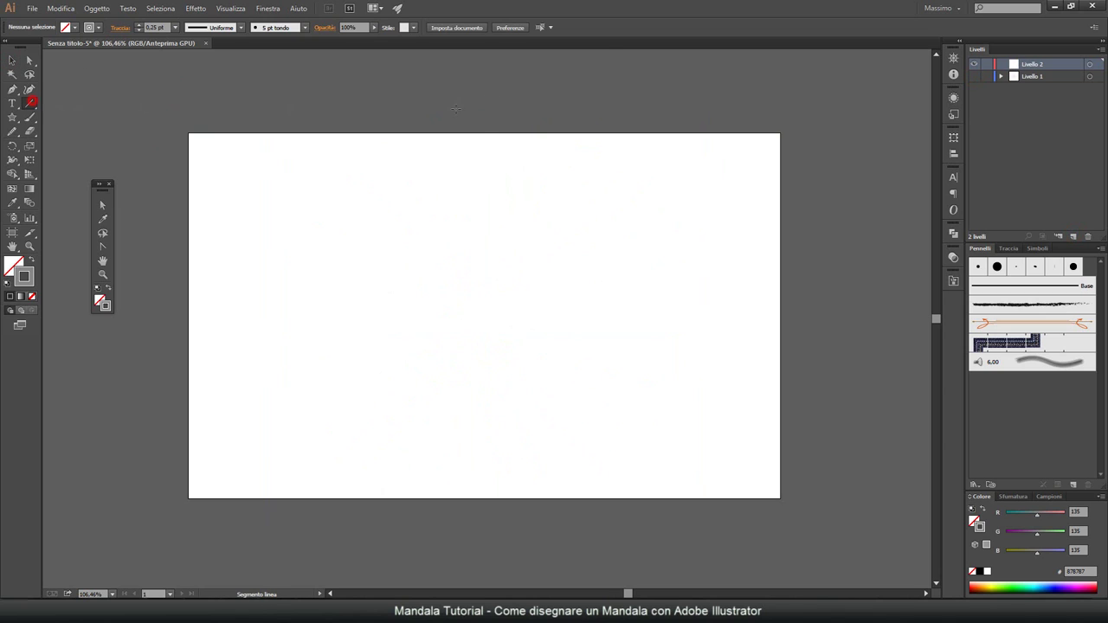
click(499, 134)
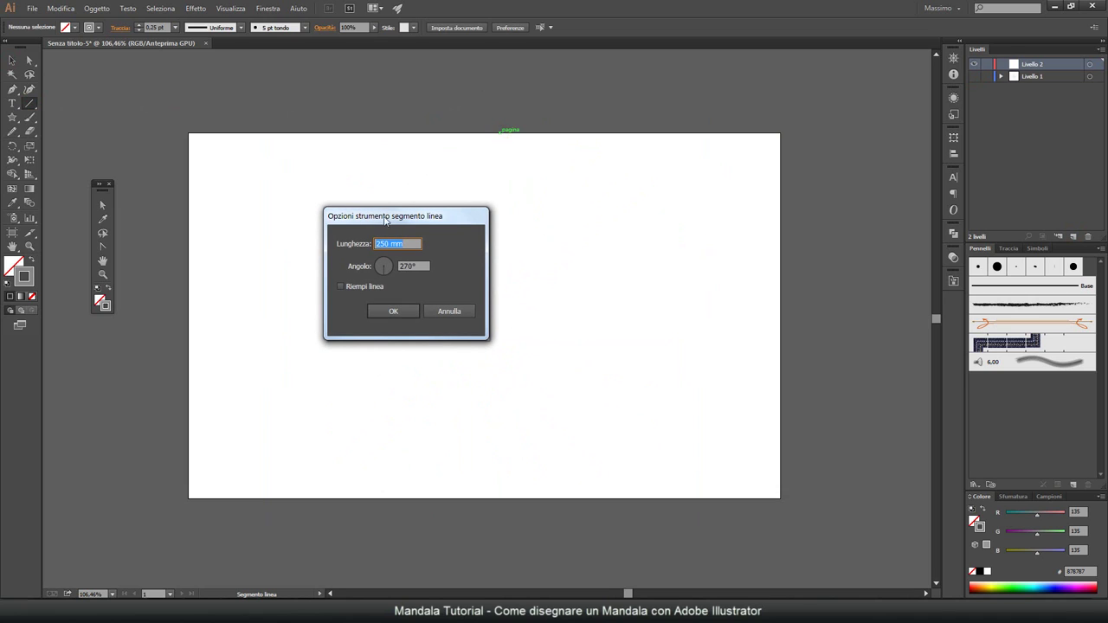
text(21)
click(392, 311)
click(489, 27)
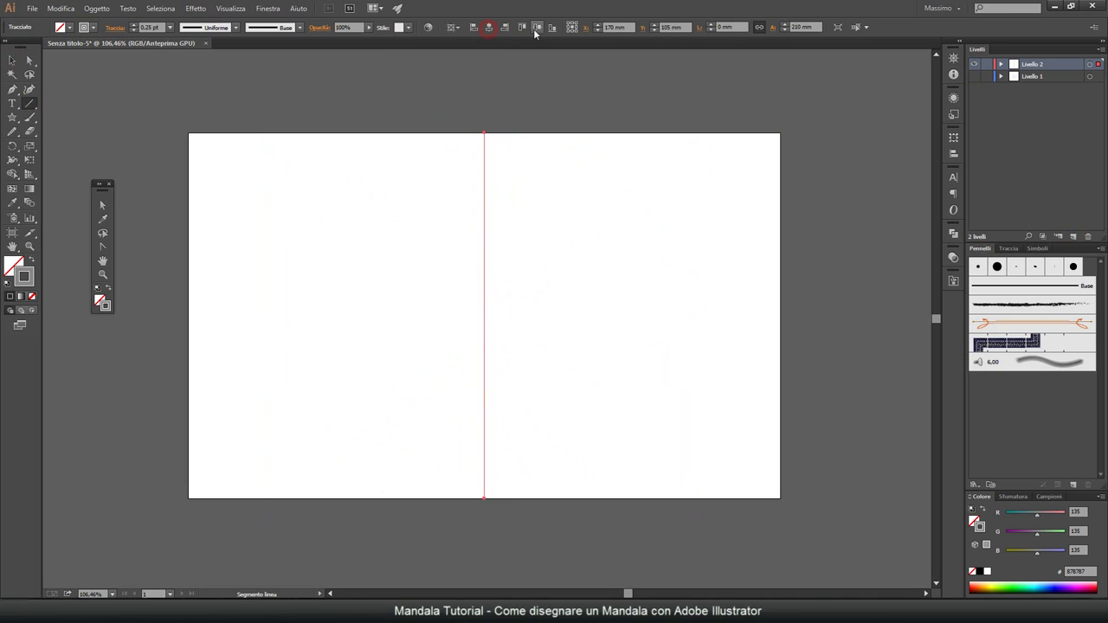
click(536, 27)
Step: Draw a 340 mm horizontal line at 0° and centre it vertically
click(188, 296)
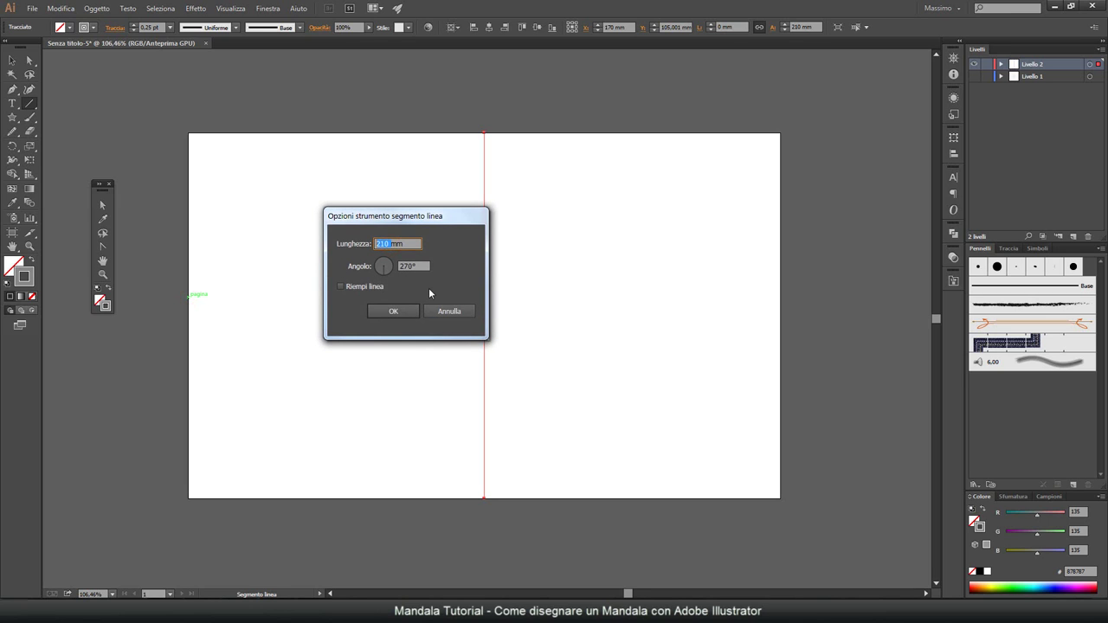
text(340mm)
double_click(408, 266)
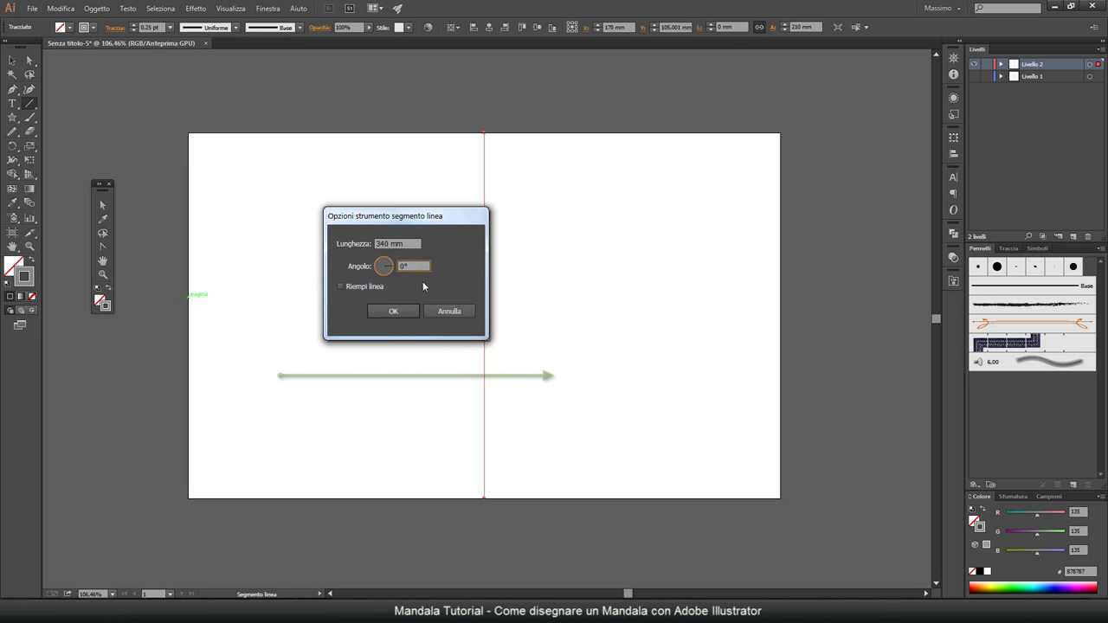
text(0)
click(394, 311)
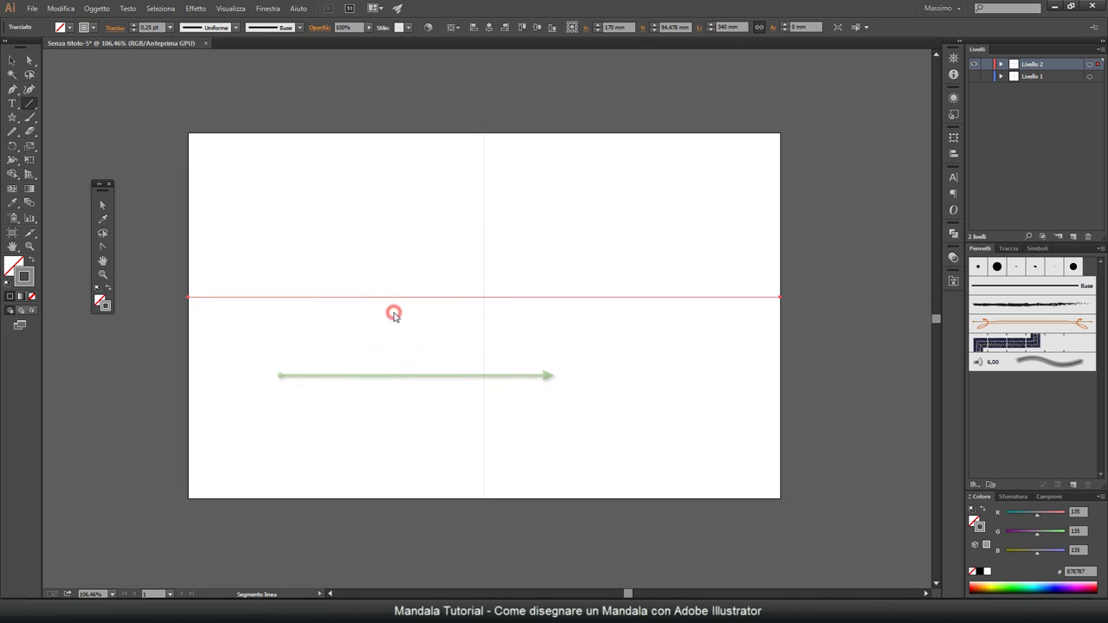
click(537, 27)
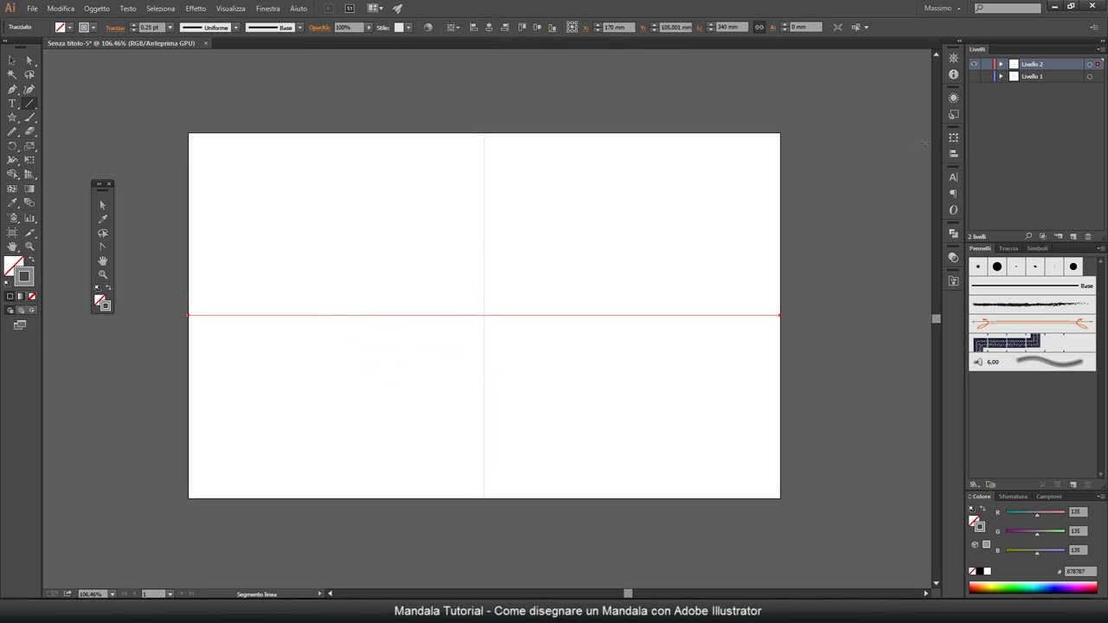
click(30, 246)
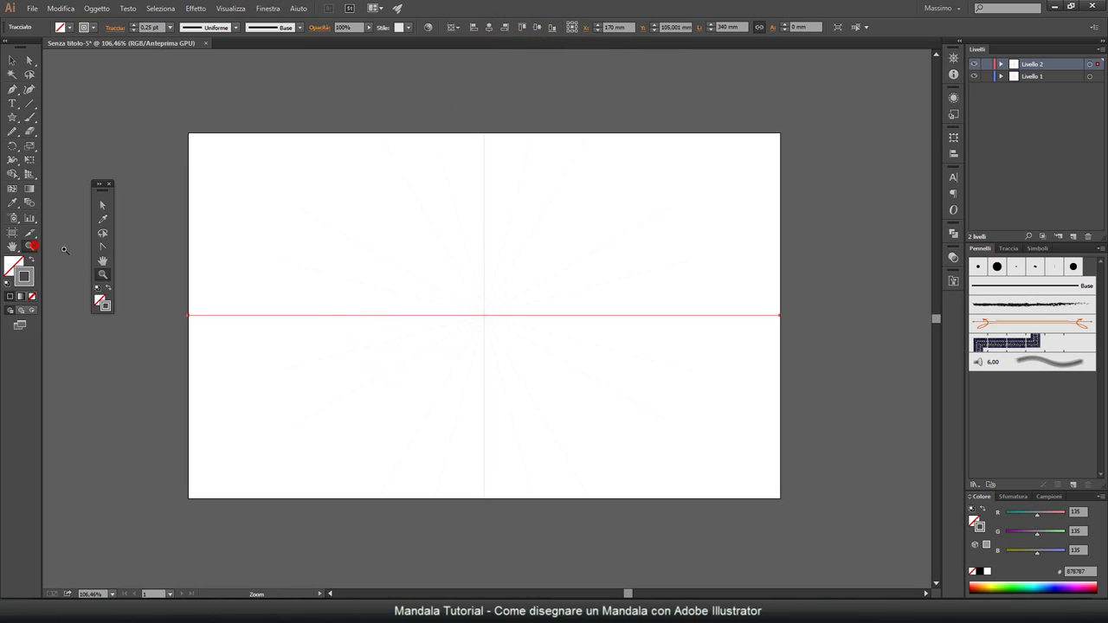
Step: Zoom in and paint a short curved brush stroke above the centre
drag(483, 315, 554, 257)
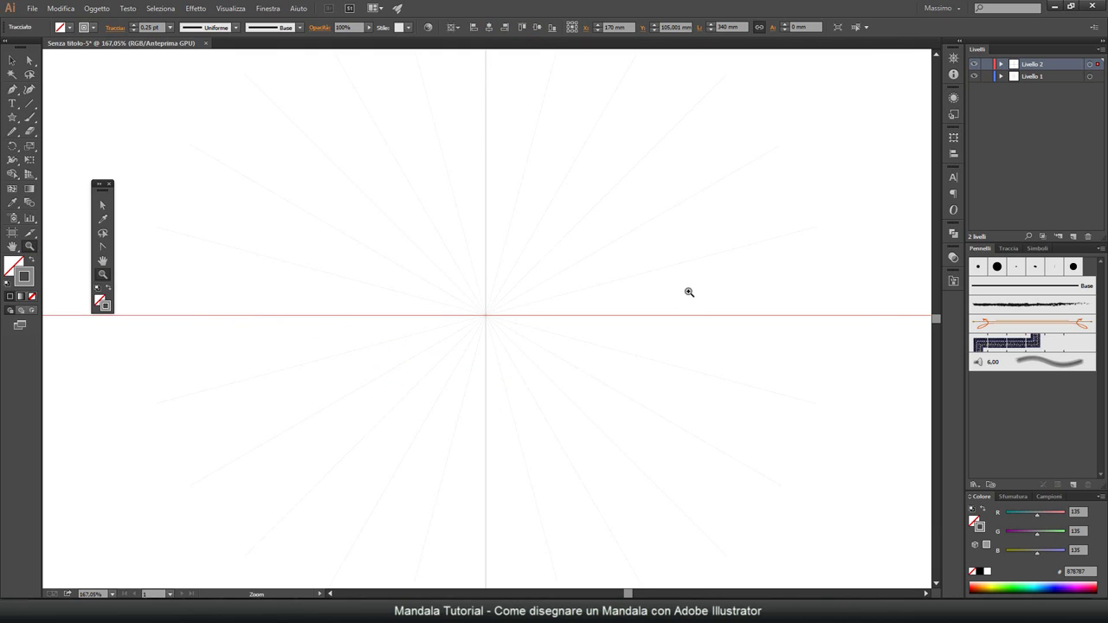
click(29, 117)
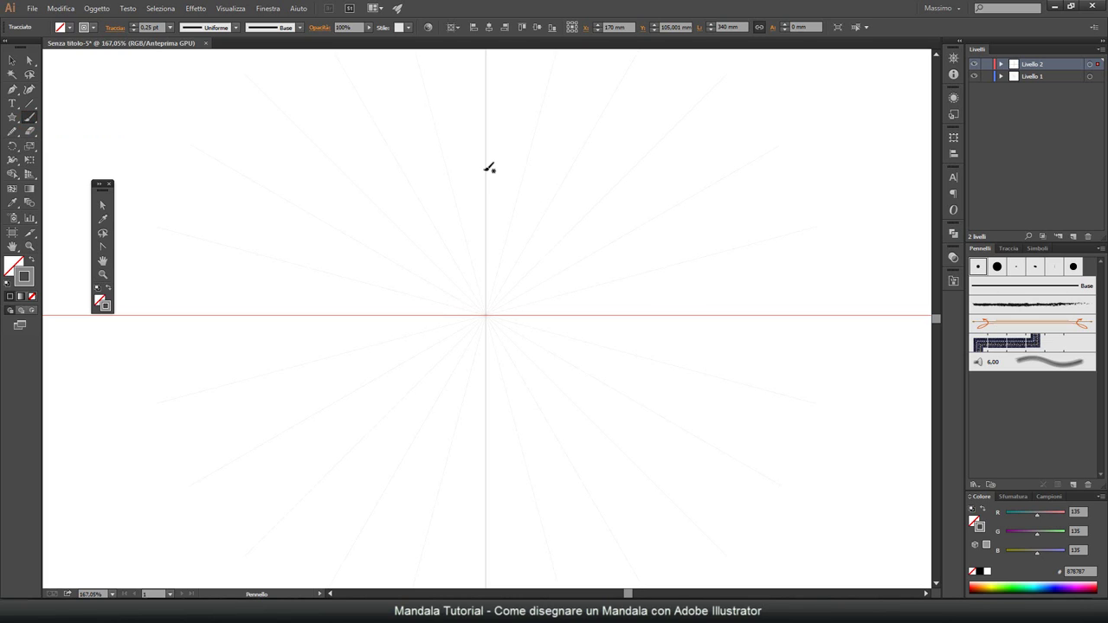
drag(481, 165, 531, 194)
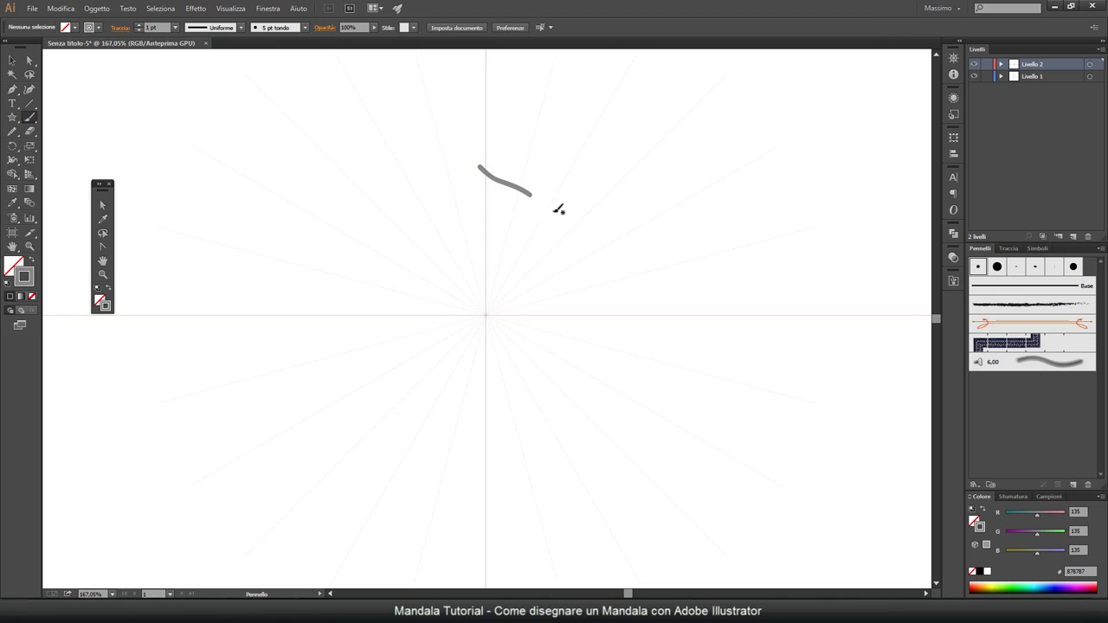
click(98, 27)
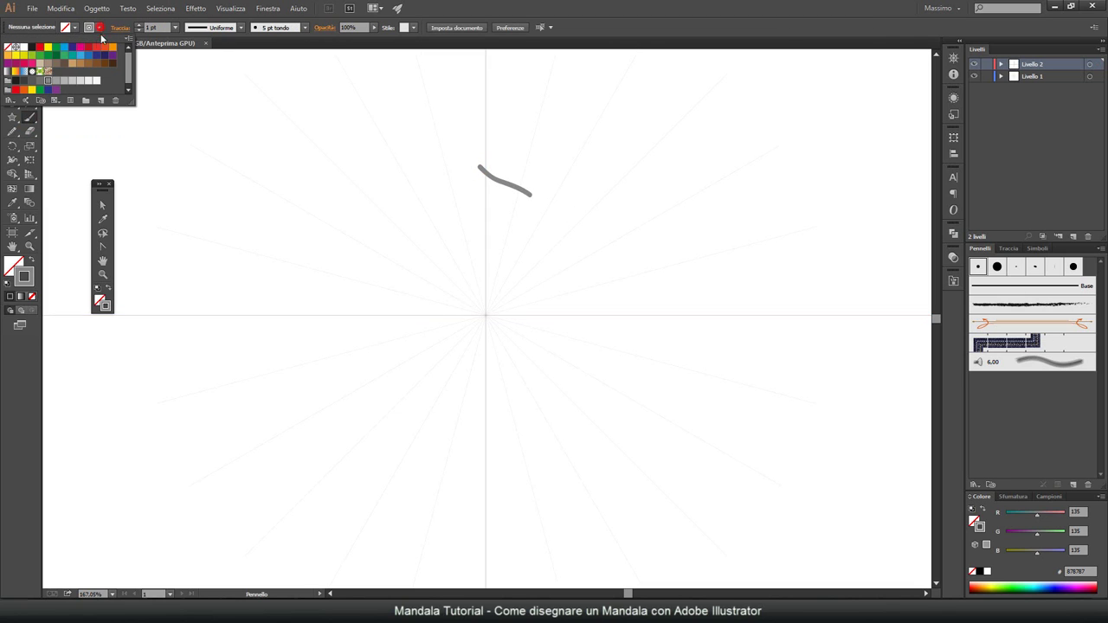
click(31, 45)
click(432, 42)
Step: Recolour the brush stroke near-black and deselect it
key(v)
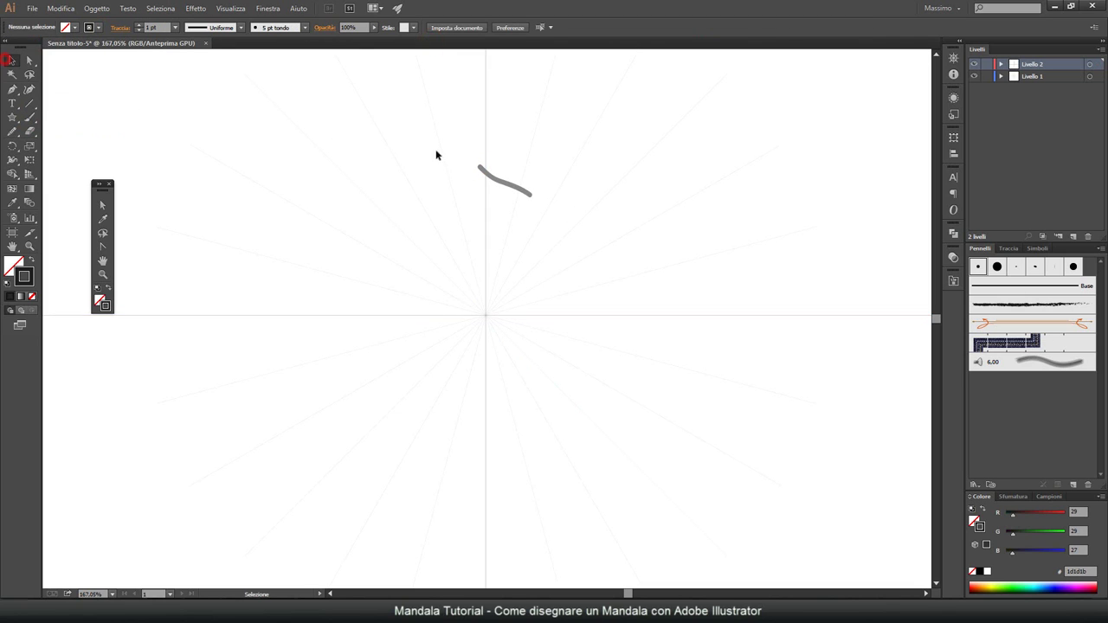
click(494, 178)
click(92, 27)
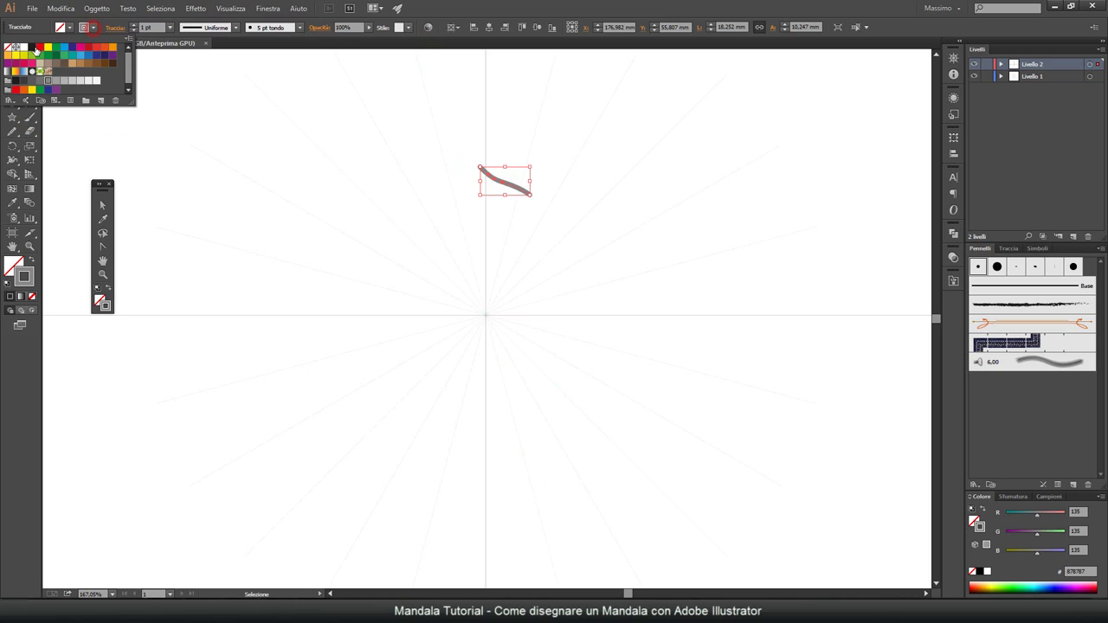
click(31, 46)
click(524, 9)
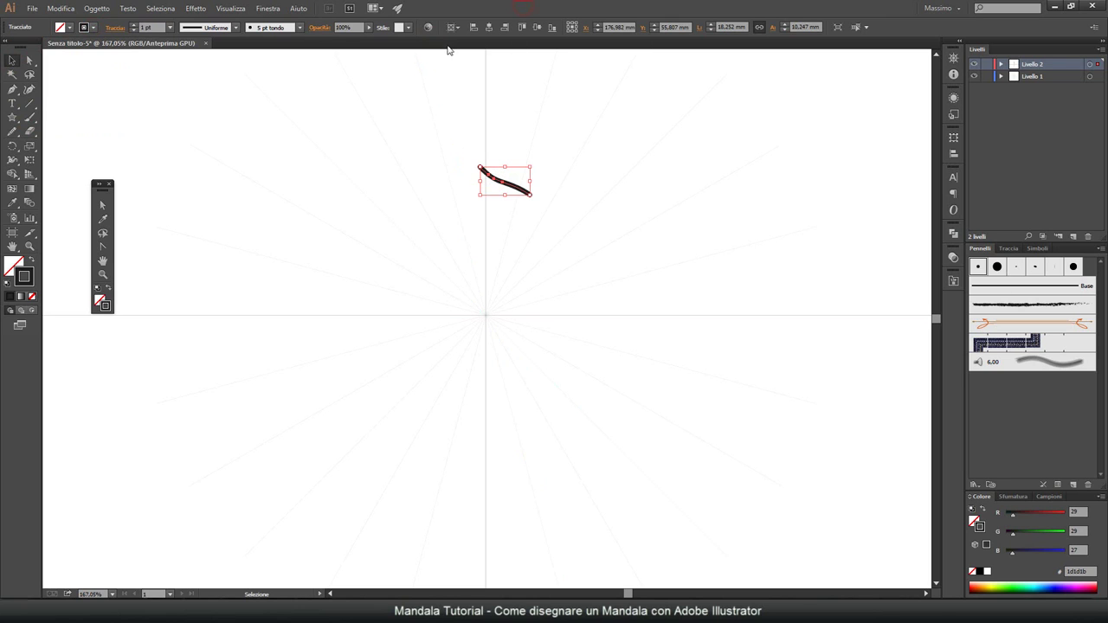
click(438, 98)
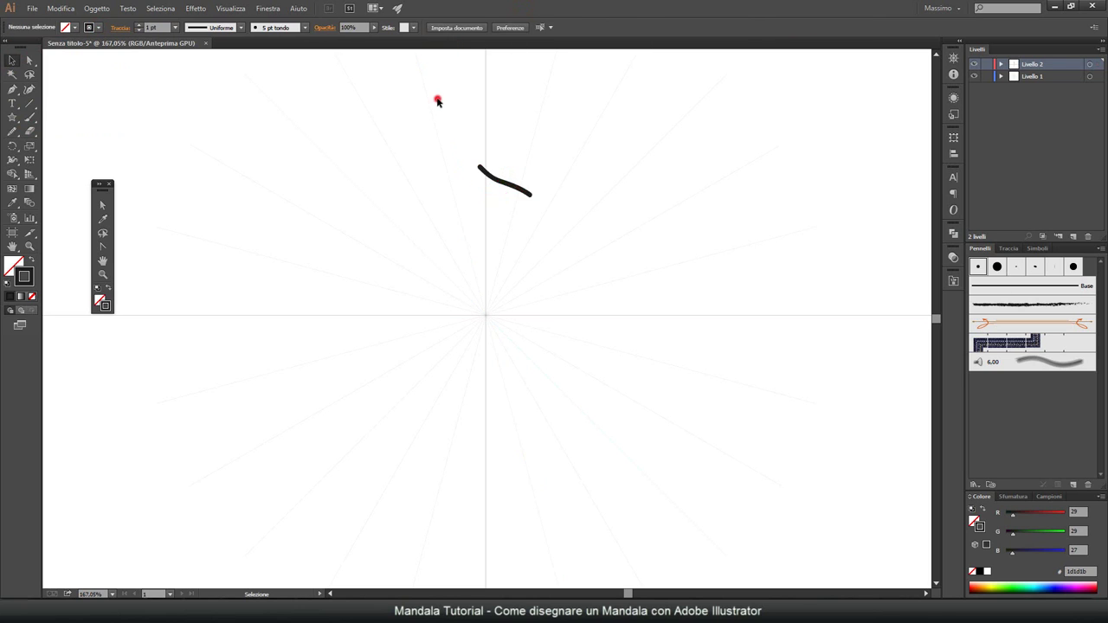
click(1088, 64)
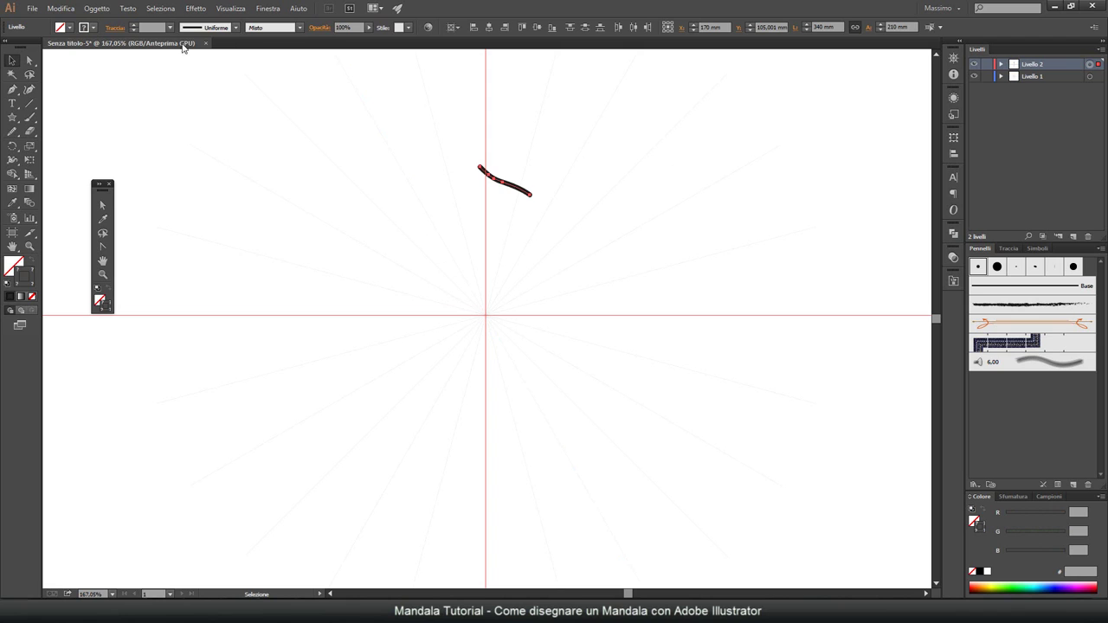
Step: Mirror the stroke with a Transform effect using Reflect X and 1 copy
click(160, 8)
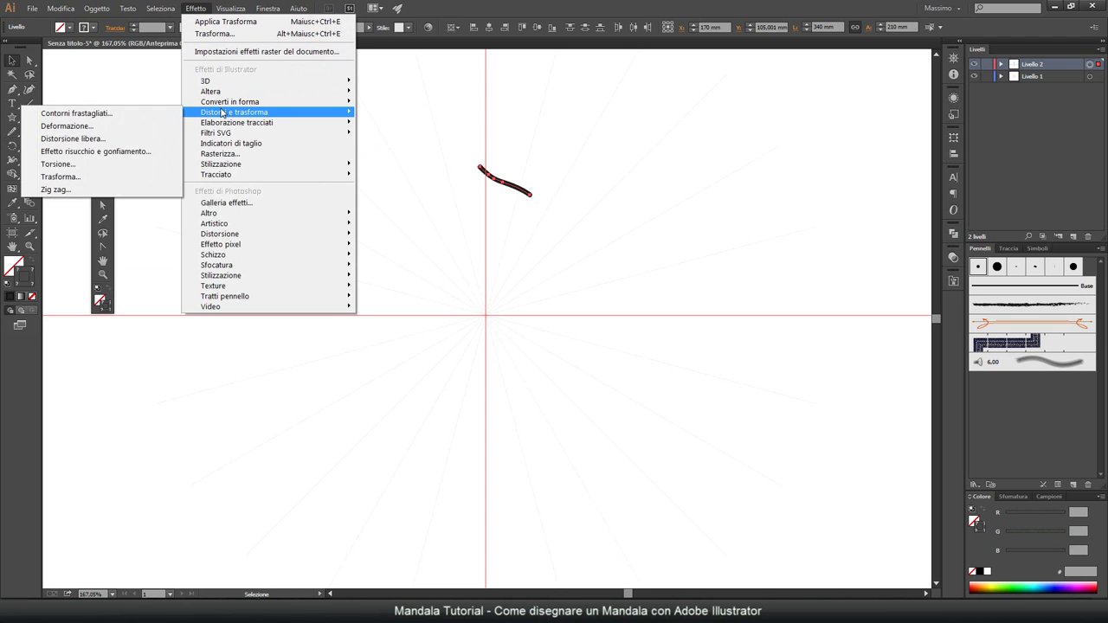
mouse_move(233, 112)
click(58, 178)
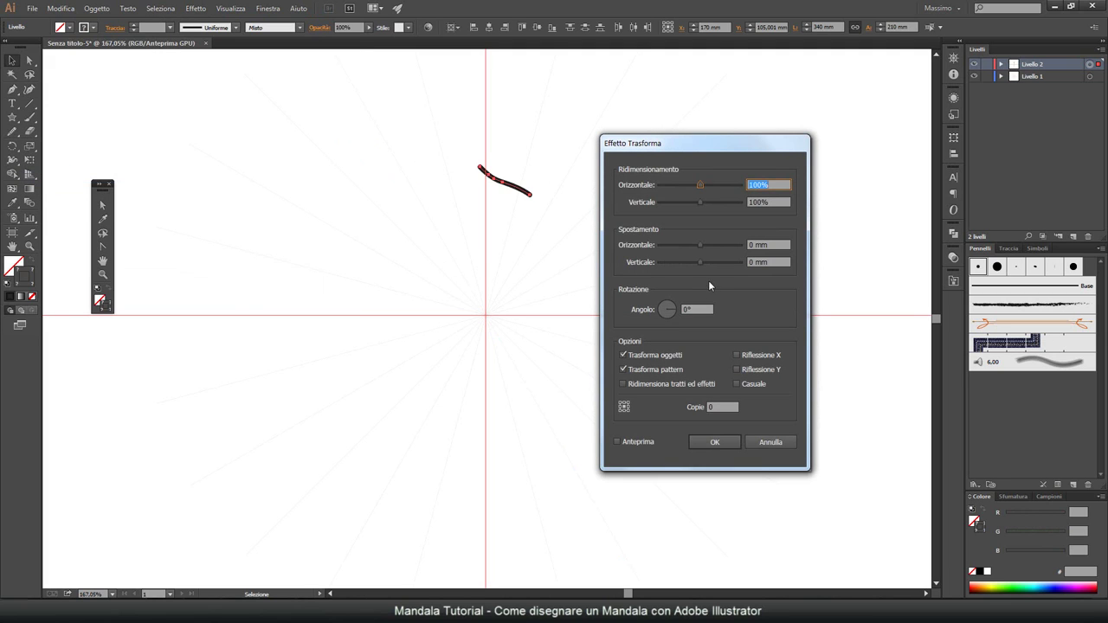
click(617, 441)
click(737, 355)
click(713, 406)
text(1)
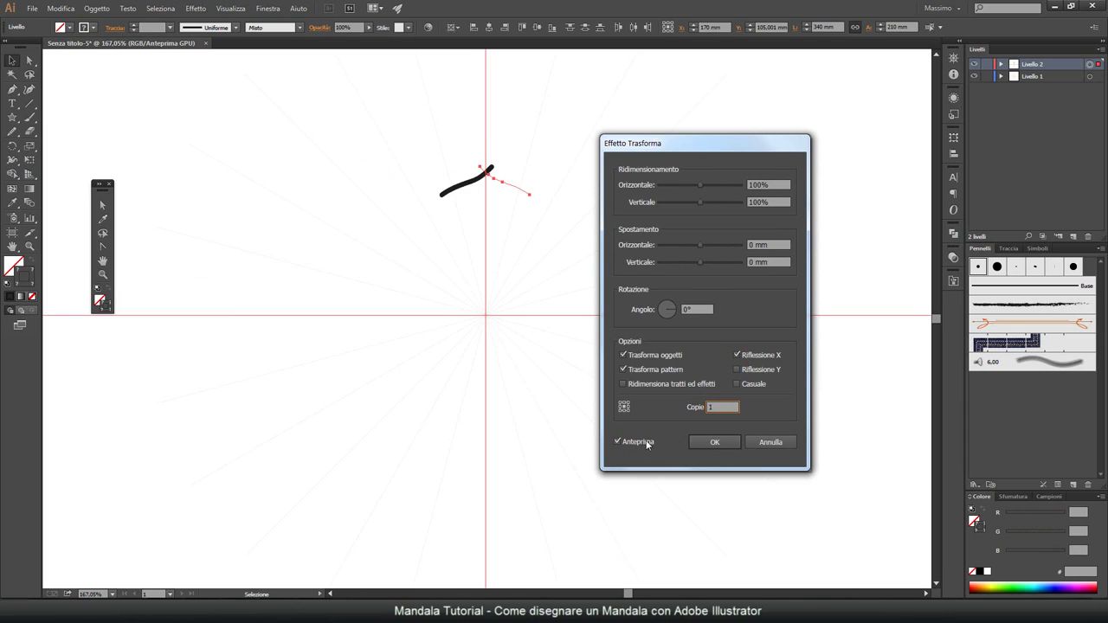
click(717, 441)
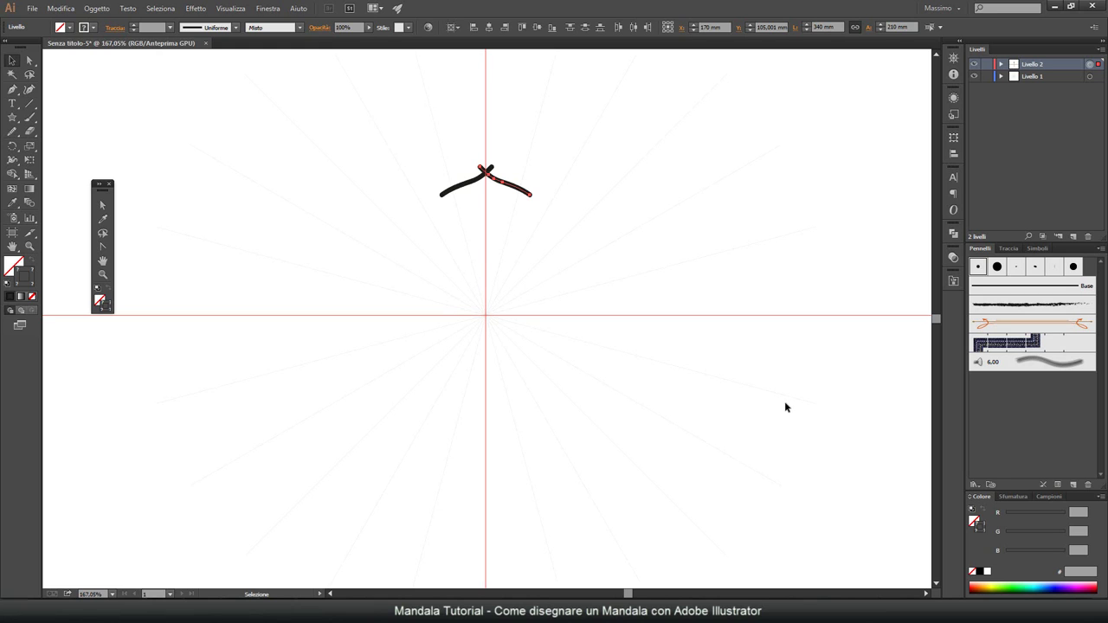
click(195, 8)
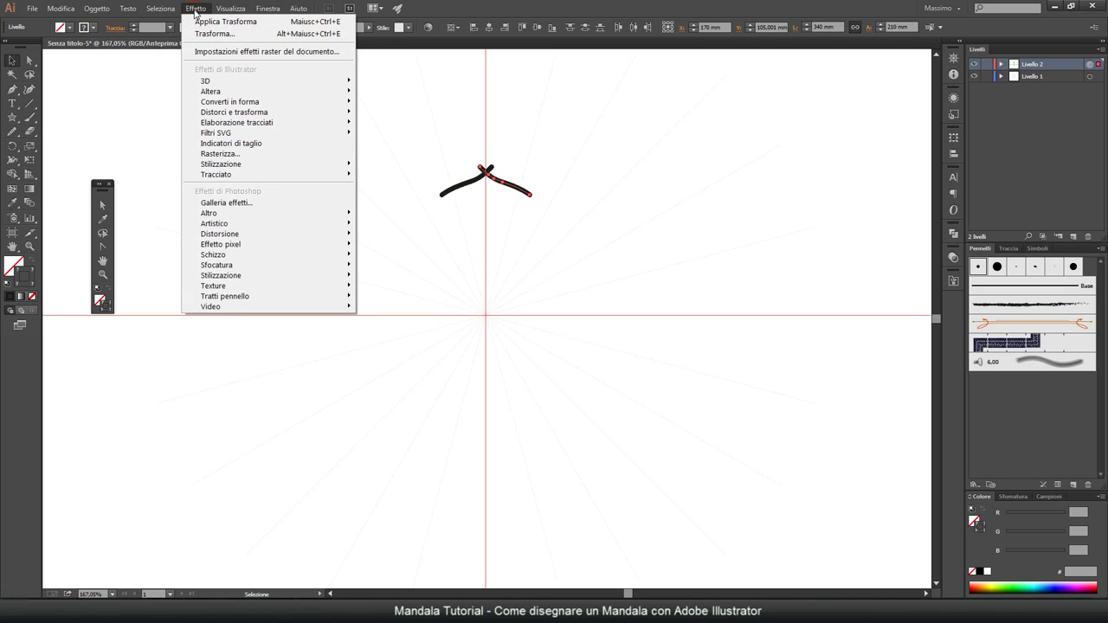
Step: Add a second Transform effect with 11 copies rotated 30° into a twelve-point ring
click(49, 182)
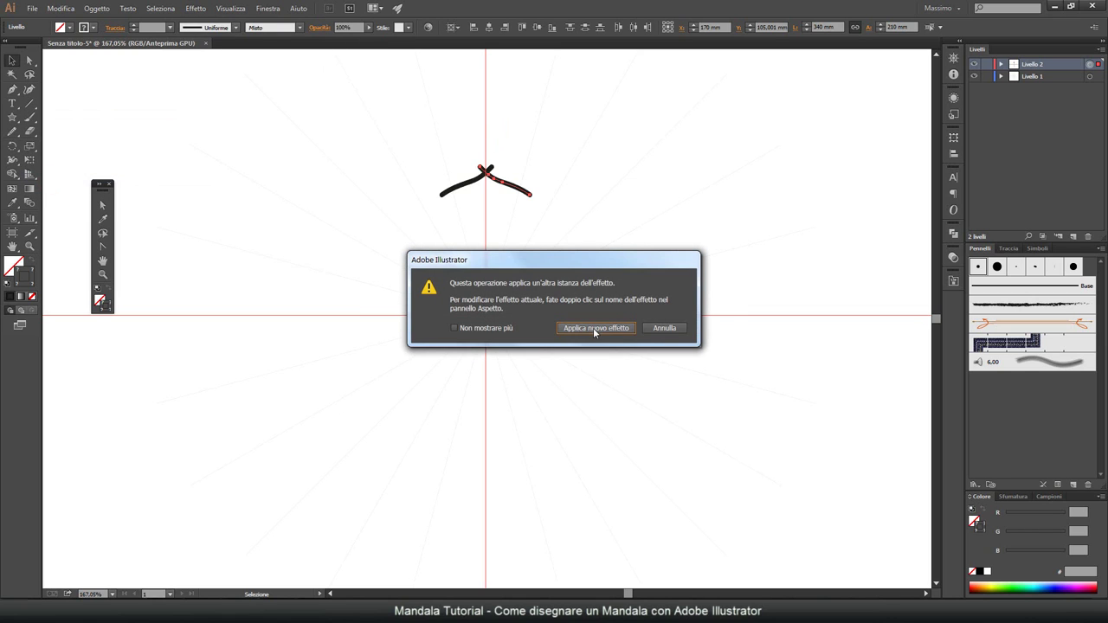
click(595, 332)
click(623, 442)
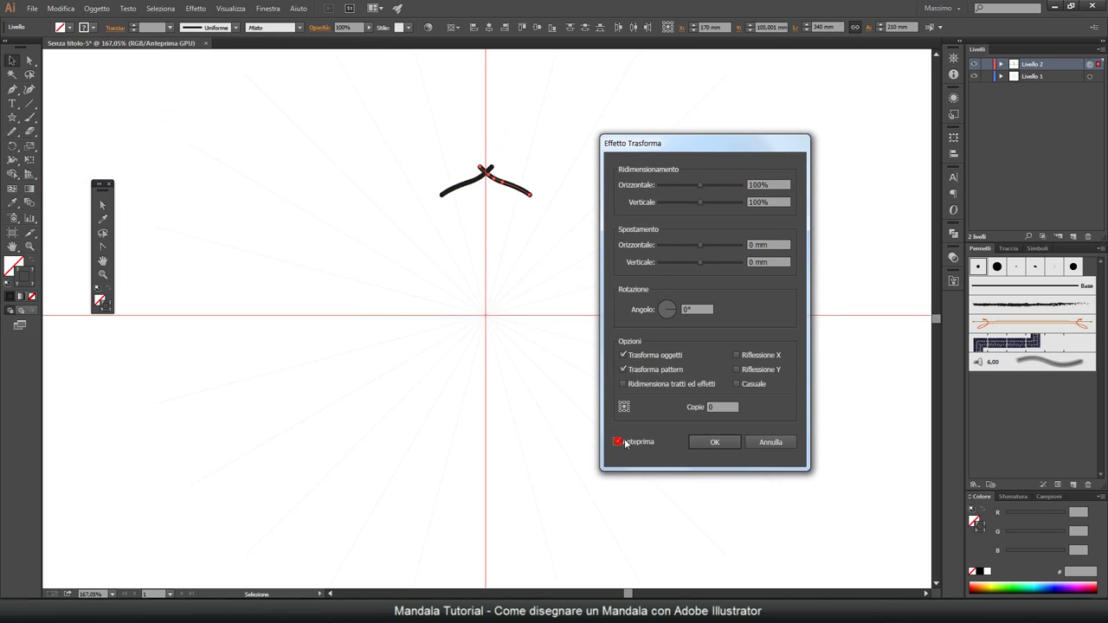
click(716, 407)
click(698, 309)
text(2)
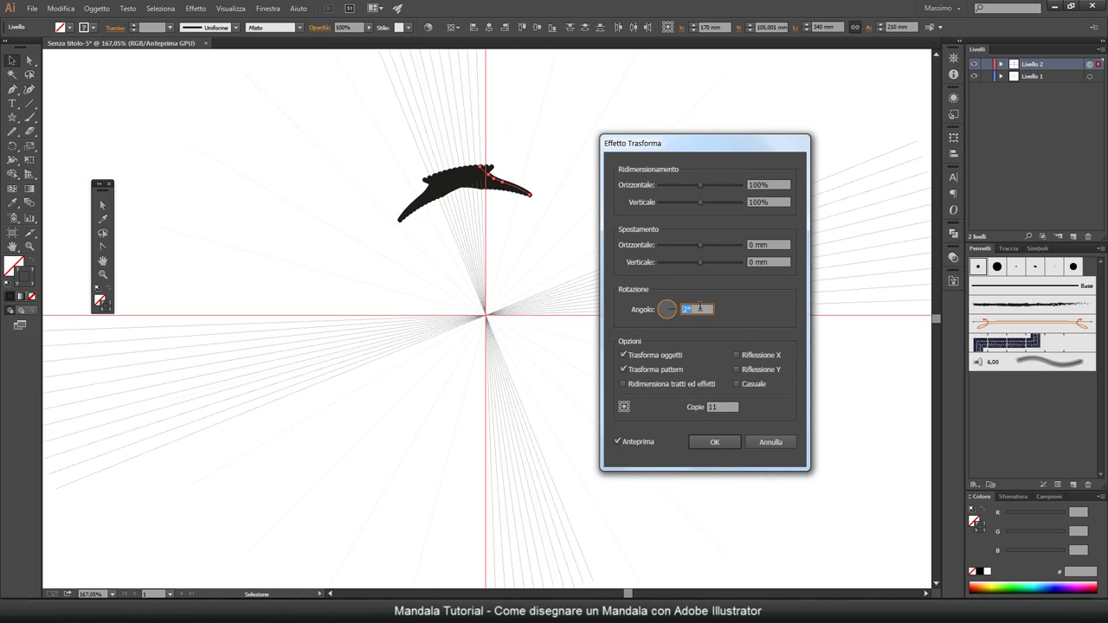
scroll(699, 309, up, 16)
scroll(699, 309, up, 10)
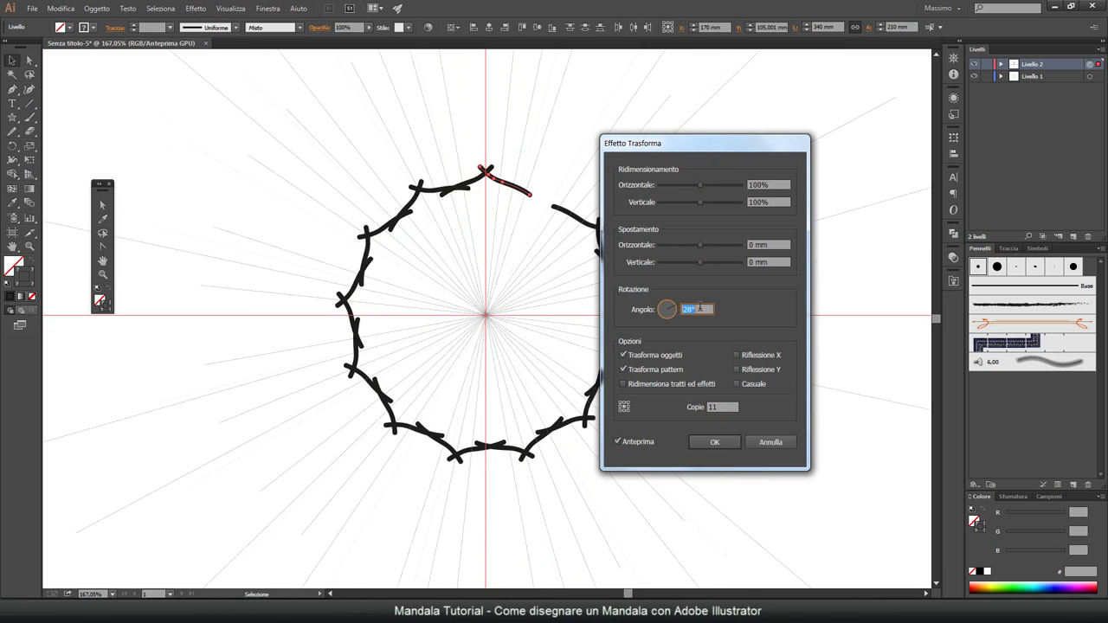
scroll(699, 309, up, 2)
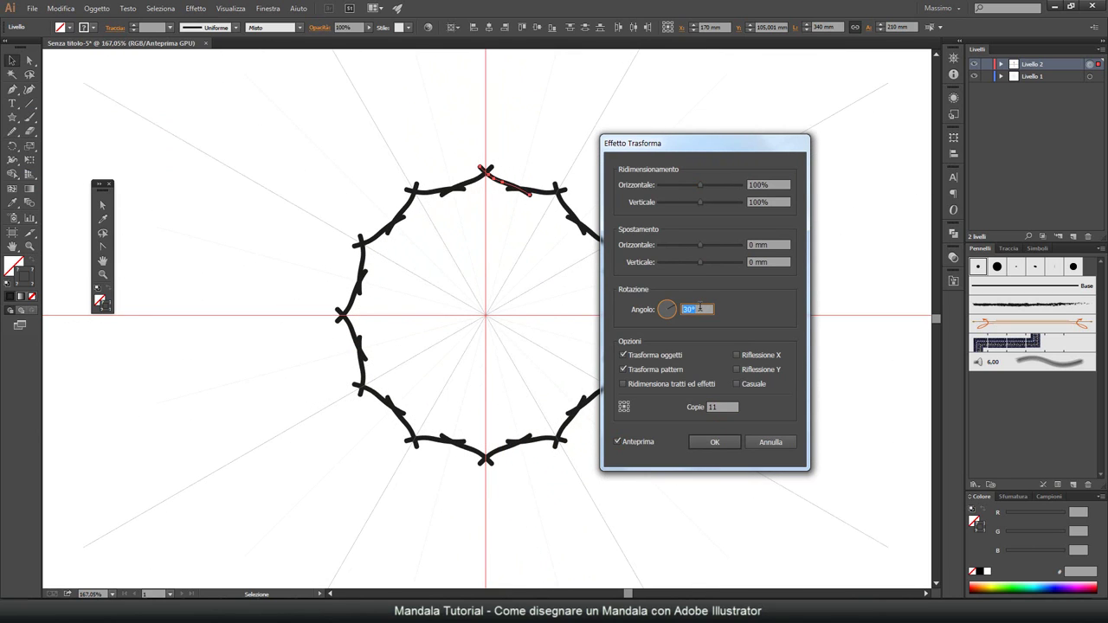
click(717, 443)
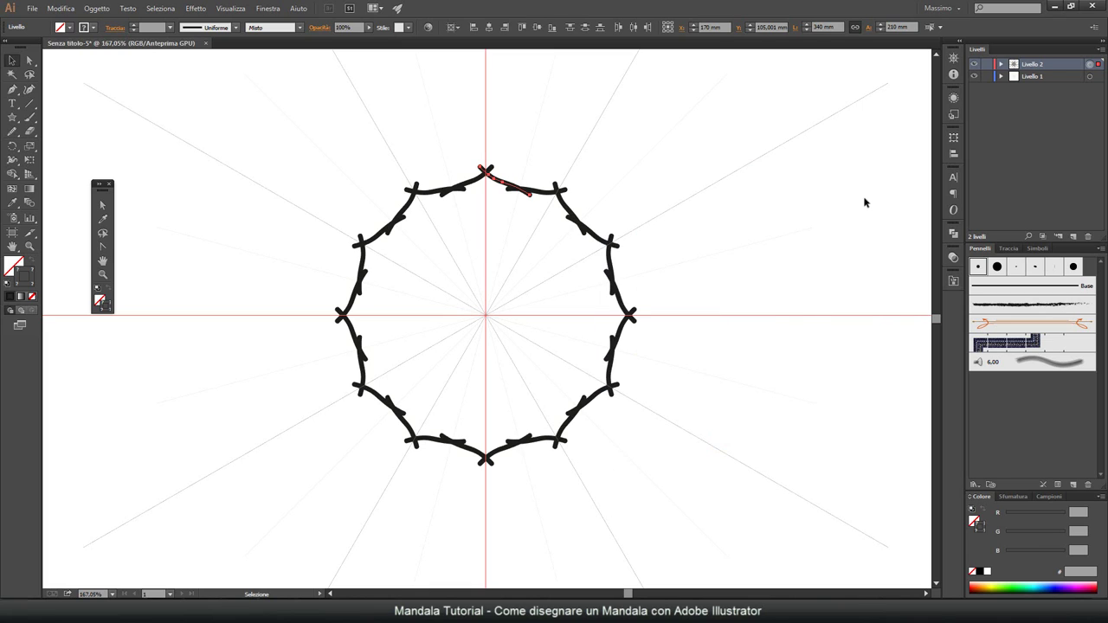
click(116, 77)
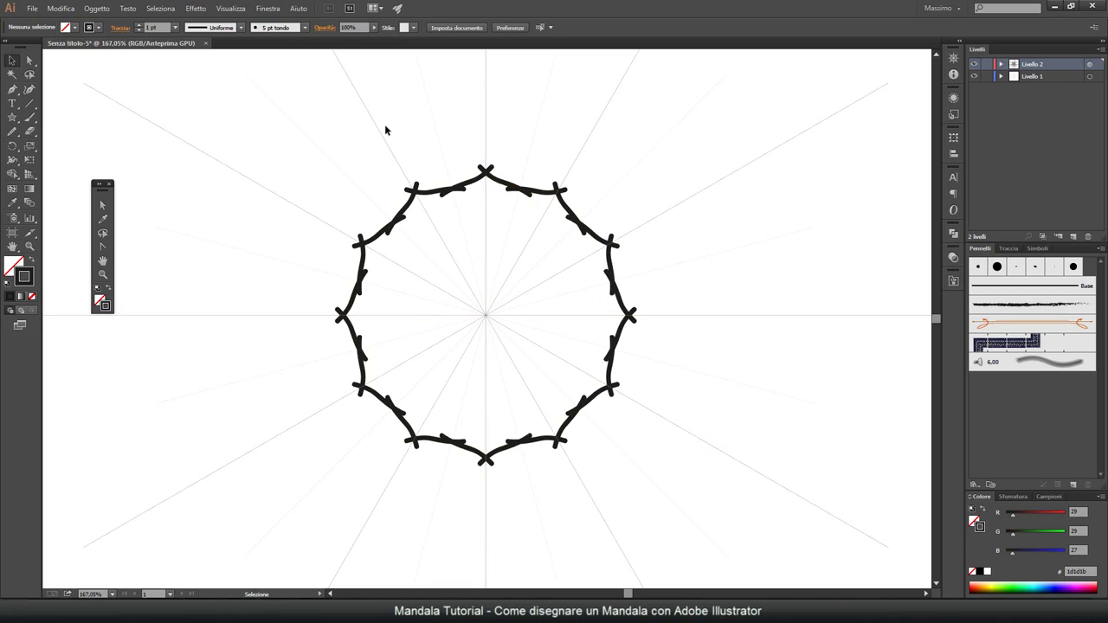
Step: Draw a rectangle from the top guide down to the artboard centre
click(102, 274)
alt+click(487, 316)
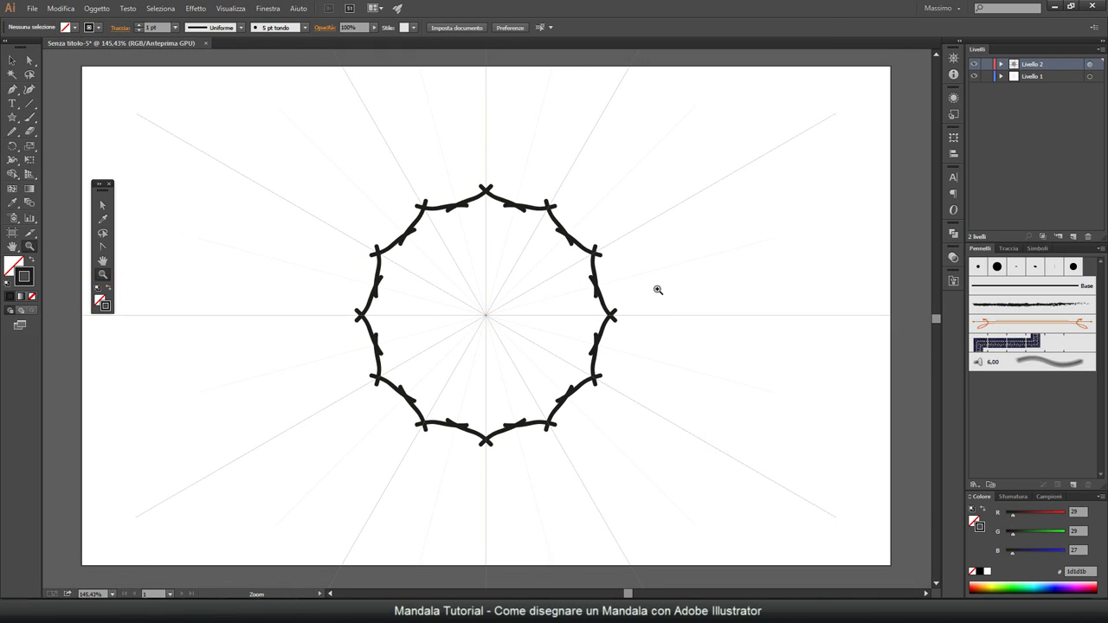
drag(12, 117, 52, 117)
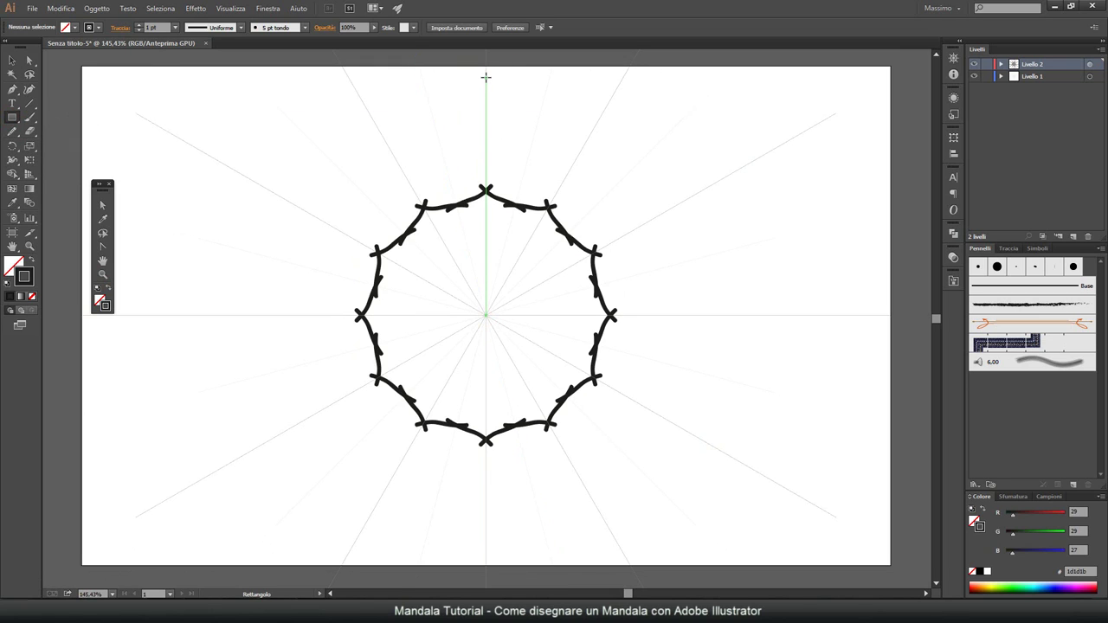
drag(485, 75, 580, 315)
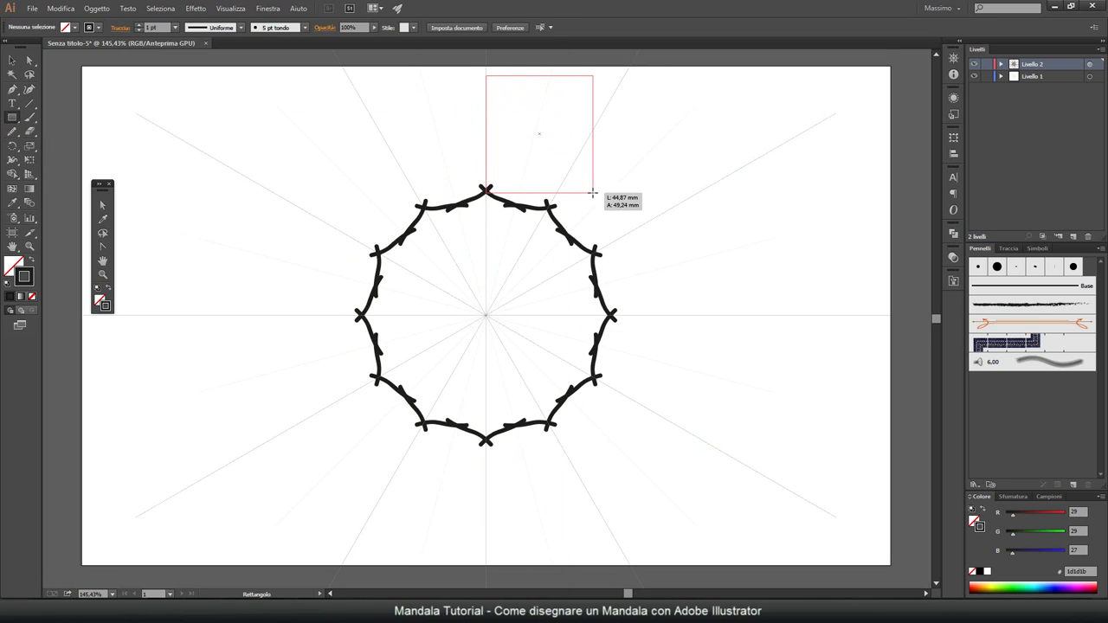
drag(579, 315, 579, 315)
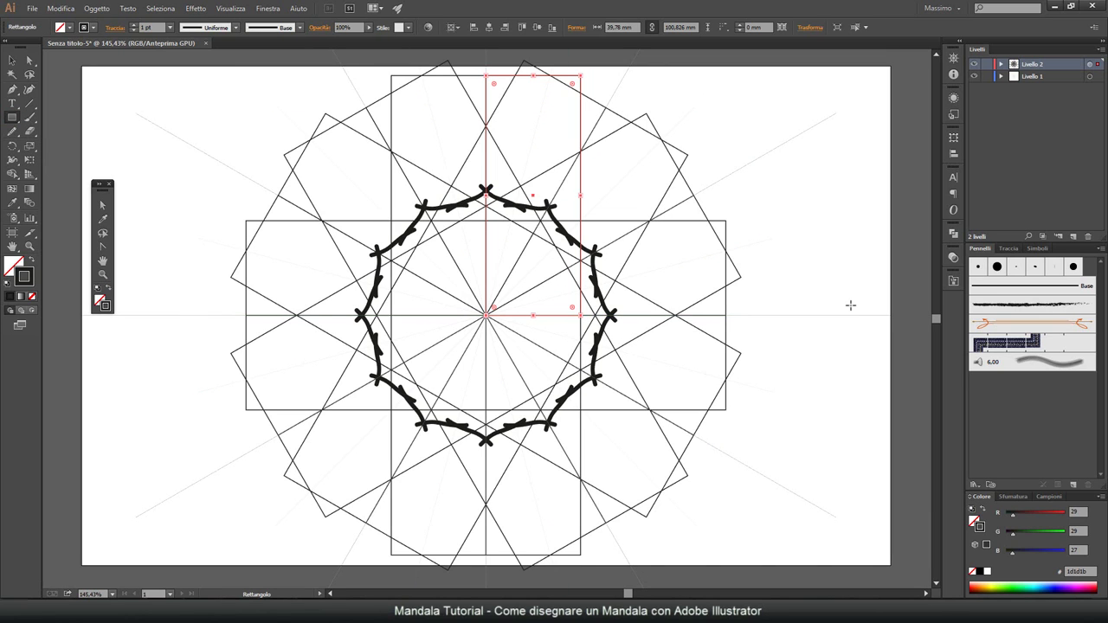
Step: Delete a corner anchor and pull the top-right corner inward into a narrow spoke
click(30, 59)
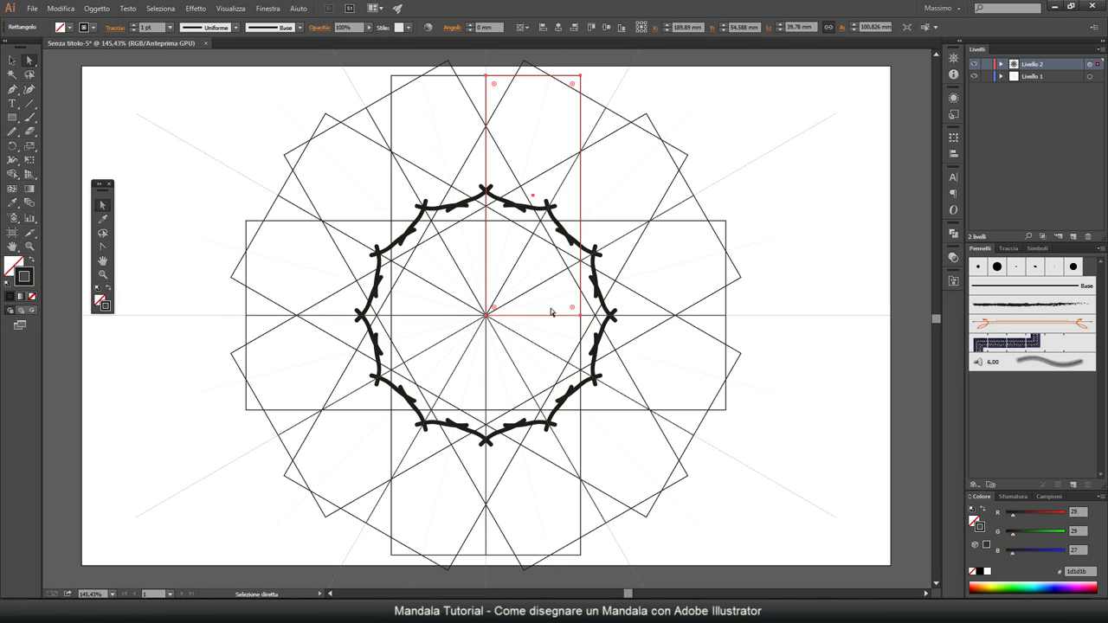
click(580, 315)
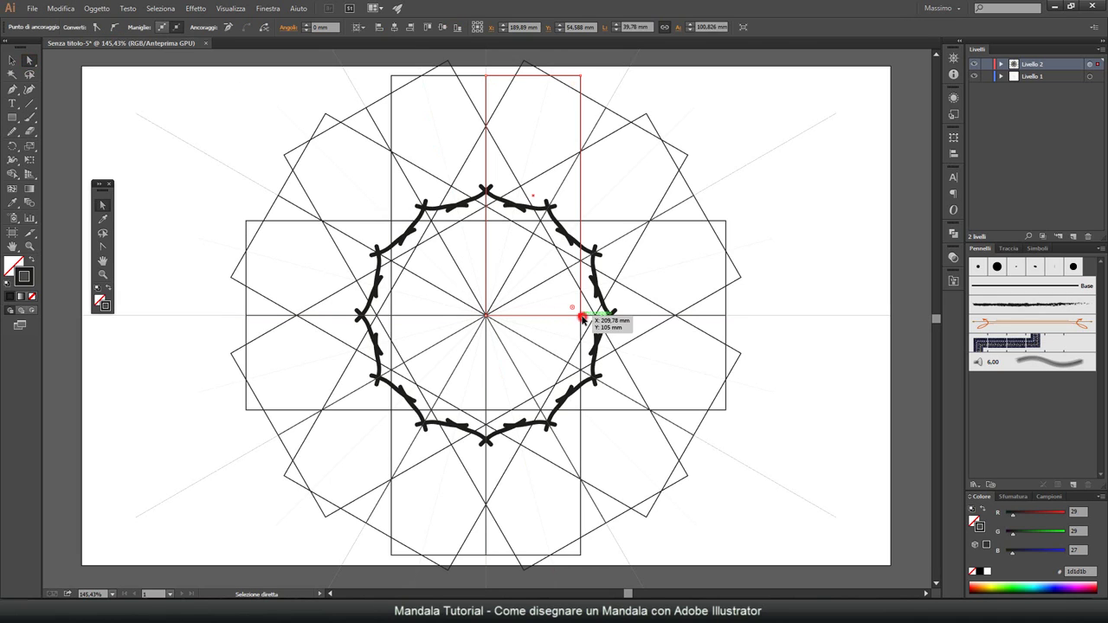
click(229, 31)
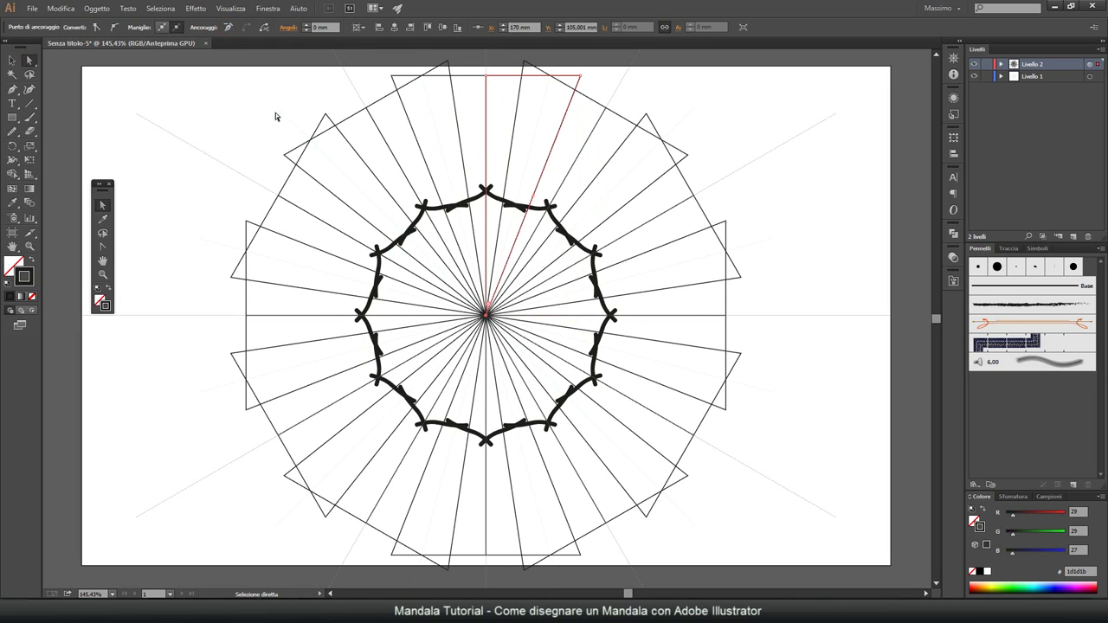
drag(579, 76, 518, 78)
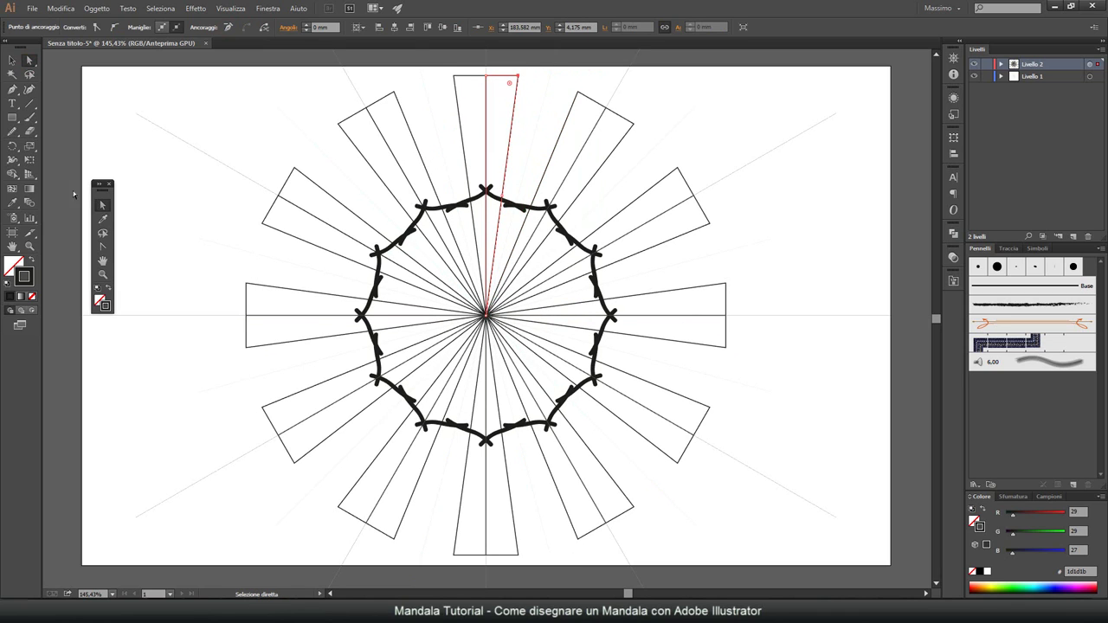
Step: Drag the wedge's top-right anchor outward so its top meets the neighbouring wedges
click(28, 247)
click(494, 82)
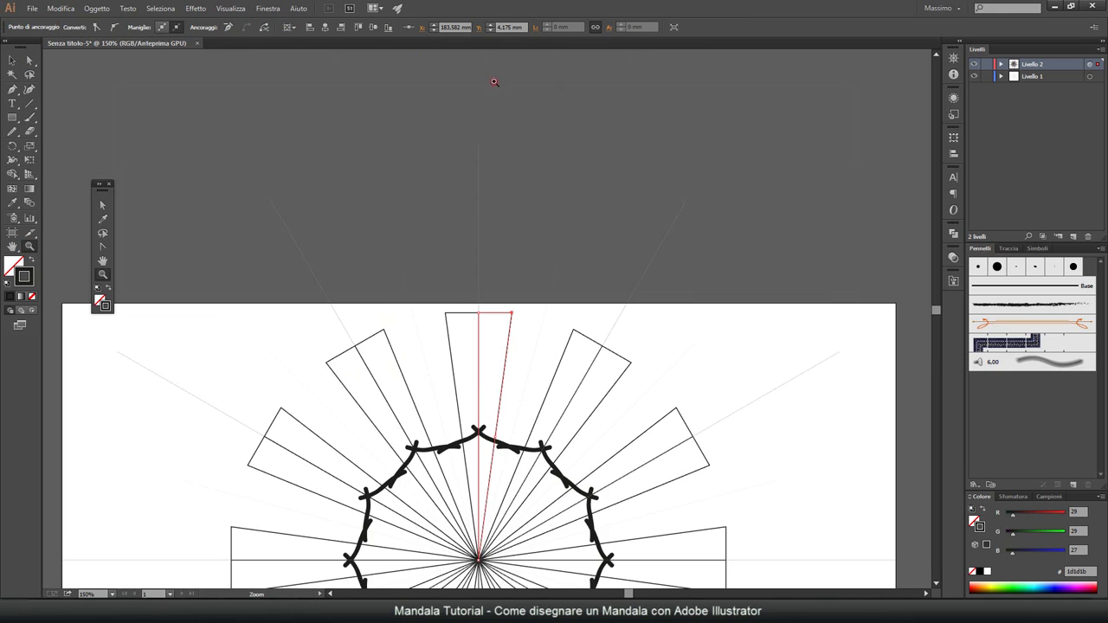
click(492, 318)
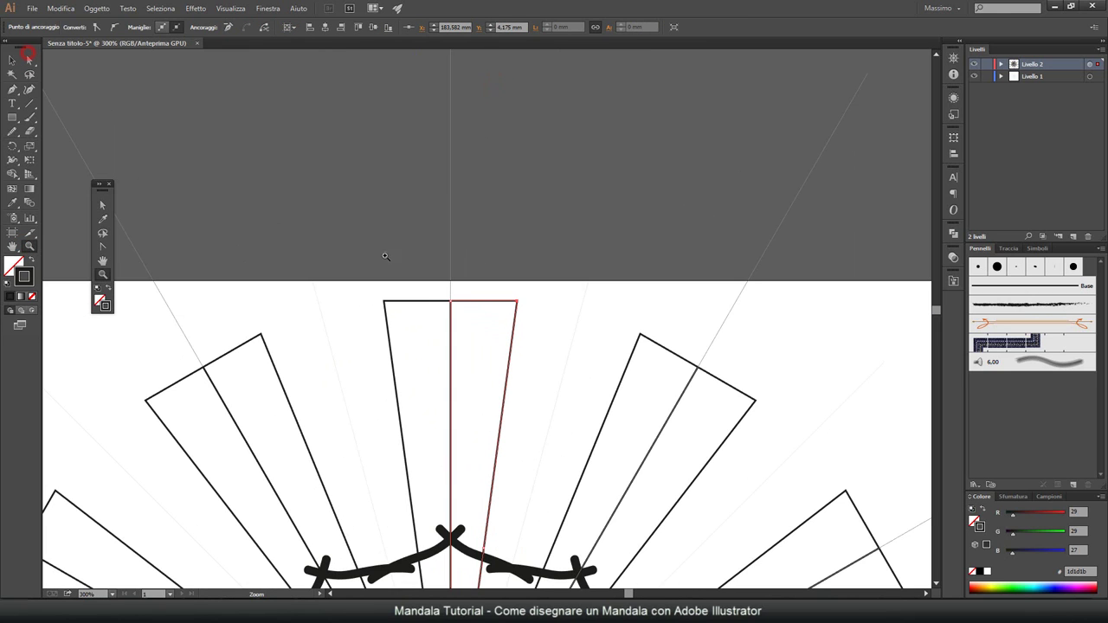
click(28, 59)
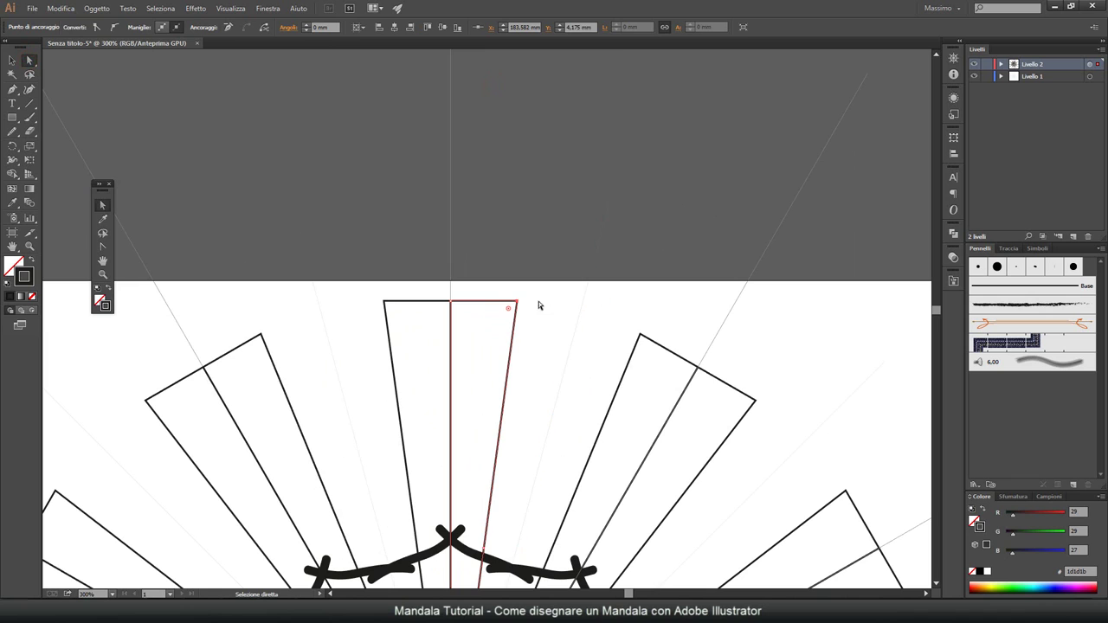
drag(517, 303, 582, 302)
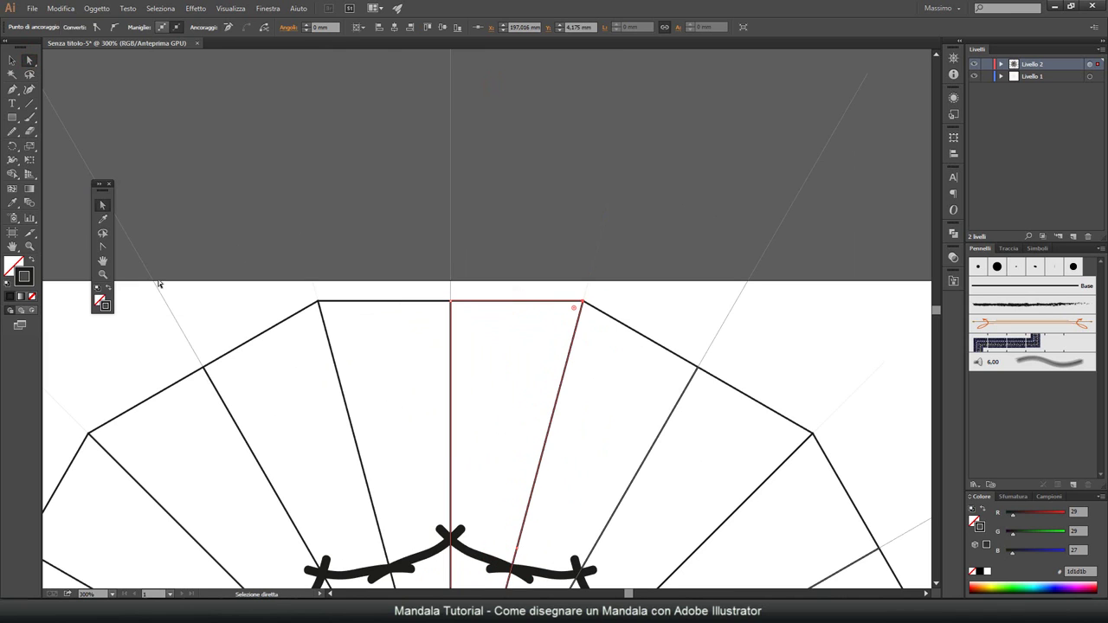
Step: Check the joined top edge up close, return to 100% view and deselect
key(z)
click(455, 313)
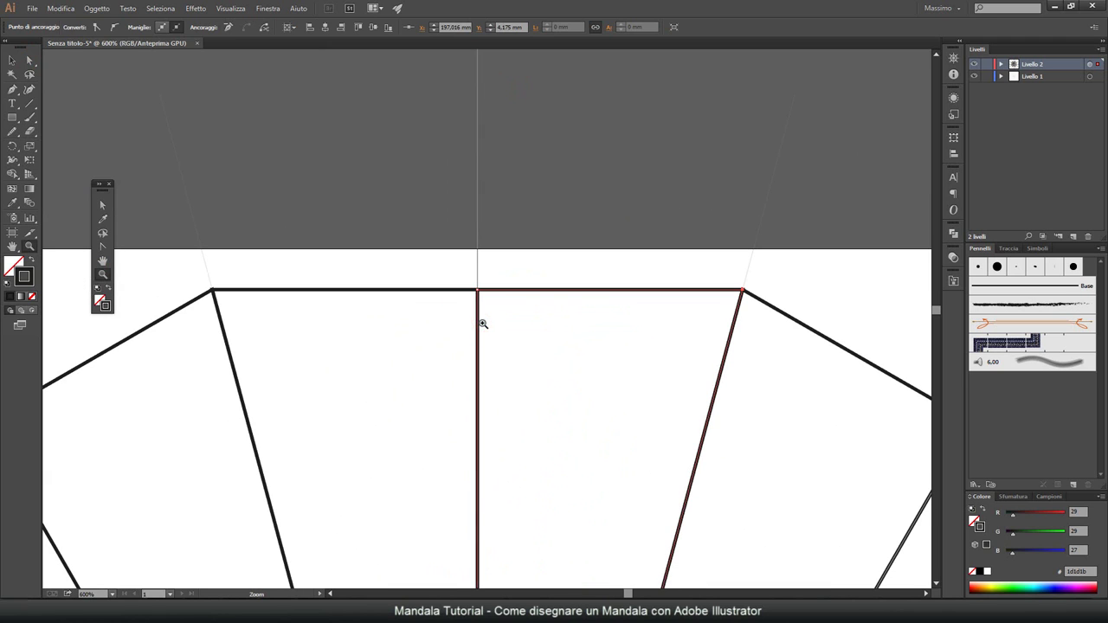
key(h)
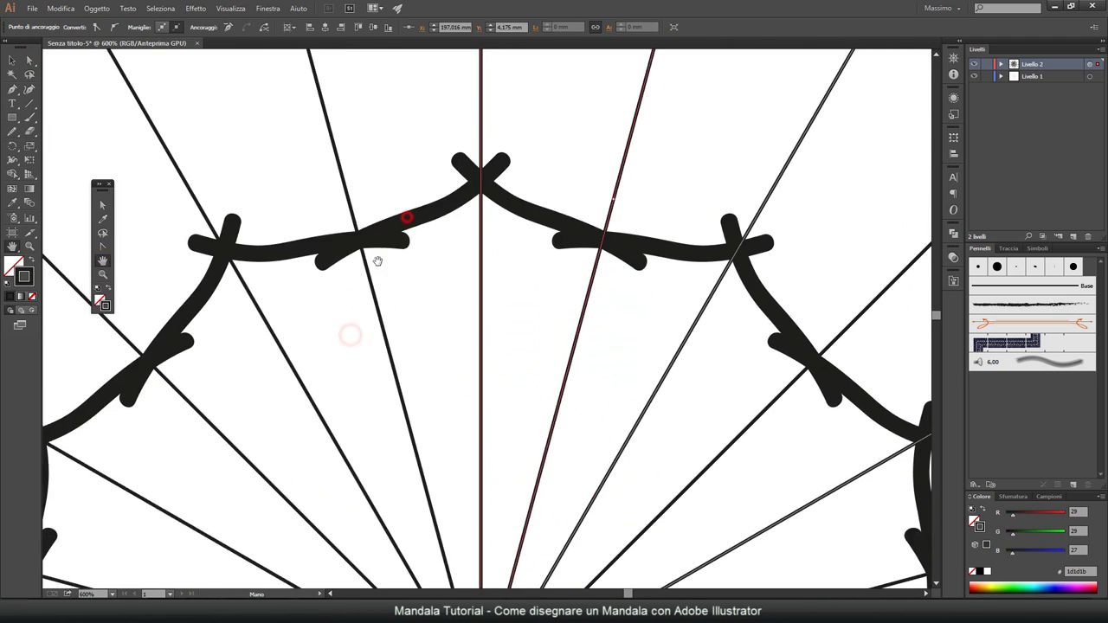
scroll(377, 261, down, 4)
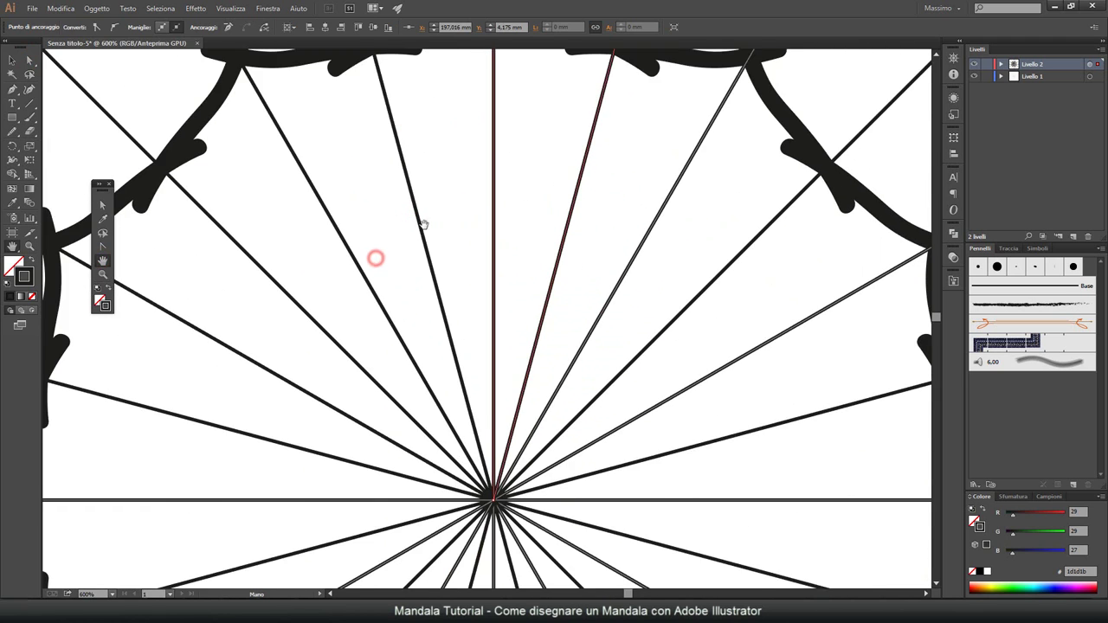
scroll(415, 153, down, 2)
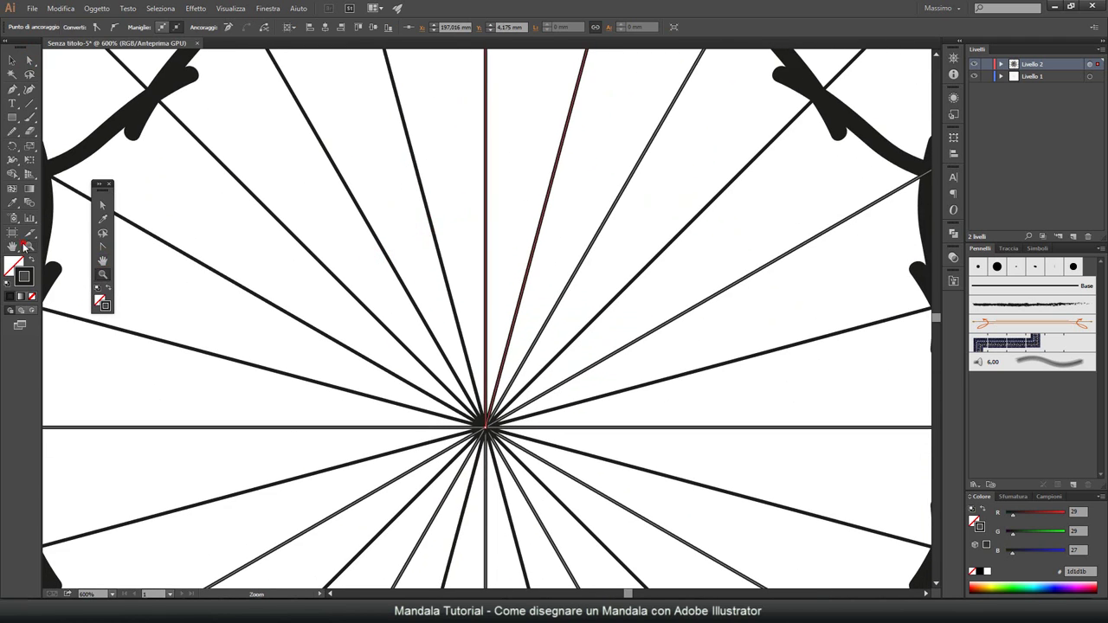
double_click(30, 245)
click(12, 60)
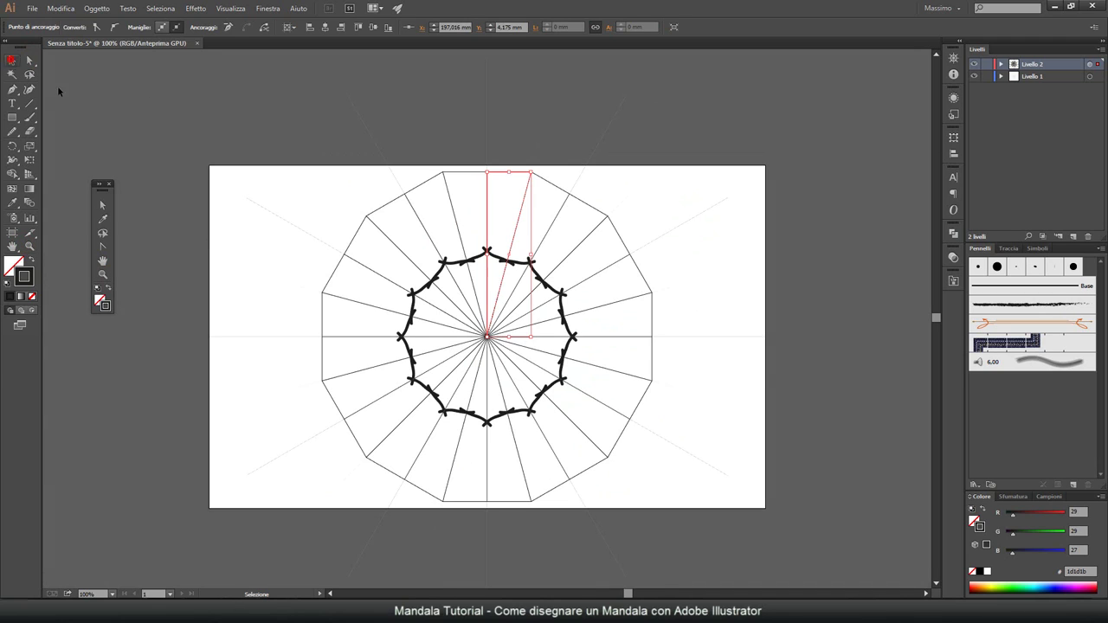
click(284, 170)
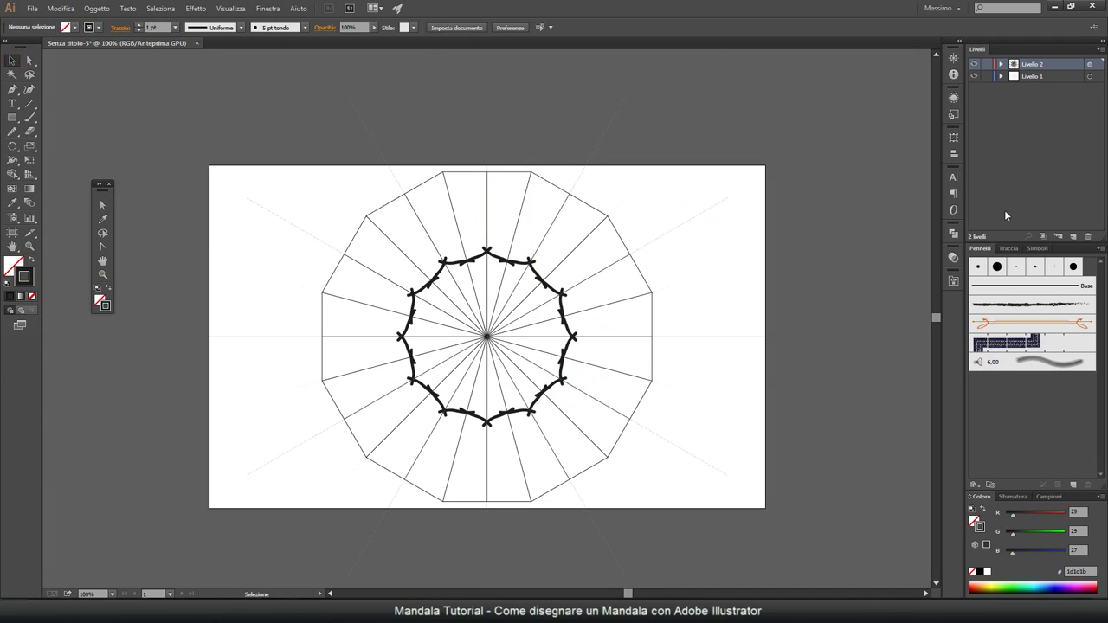
Step: Clip the artwork to the thick ring shape and zoom in on the mandala centre
click(1043, 236)
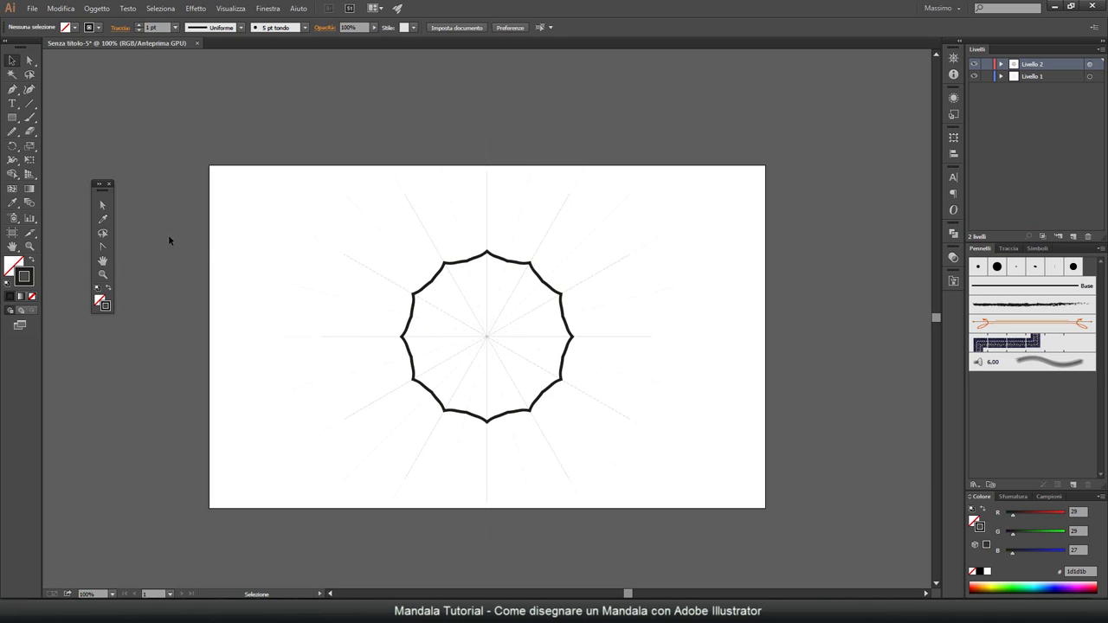
click(29, 246)
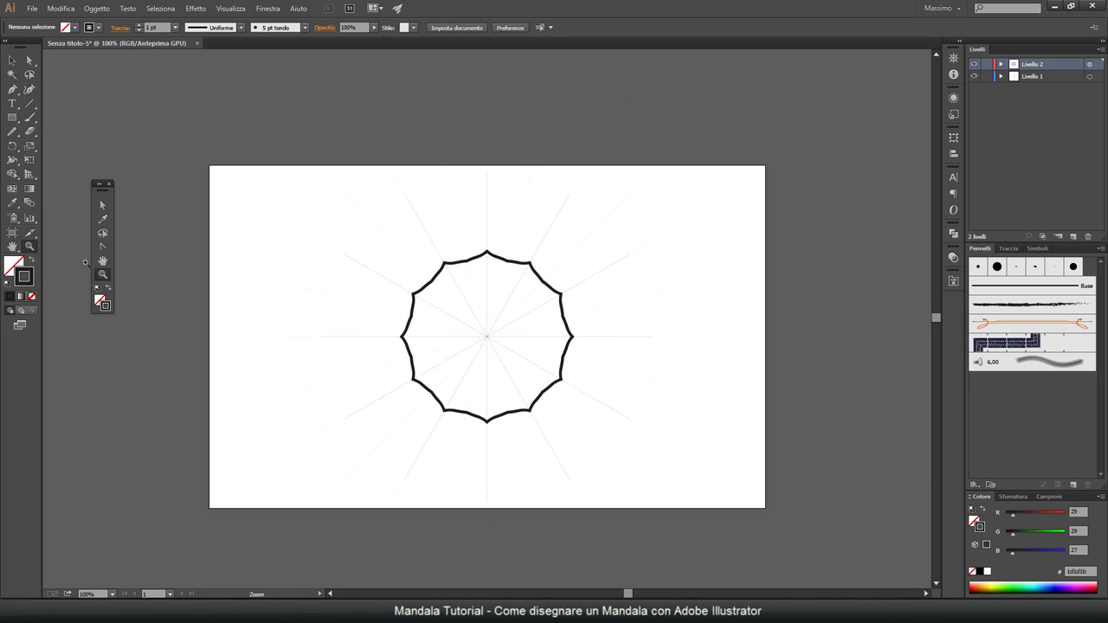
drag(487, 337, 581, 255)
drag(485, 341, 492, 332)
Step: Move the Ritaglio clipping item below the first path in Livello 2 and hide the bottom path
click(1000, 64)
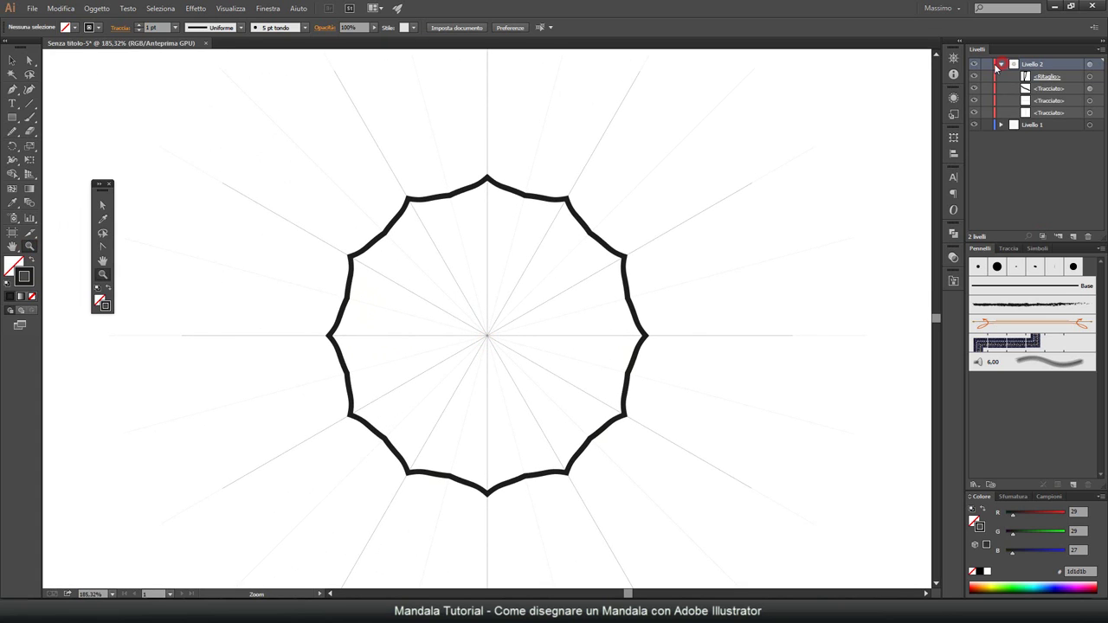
click(1055, 78)
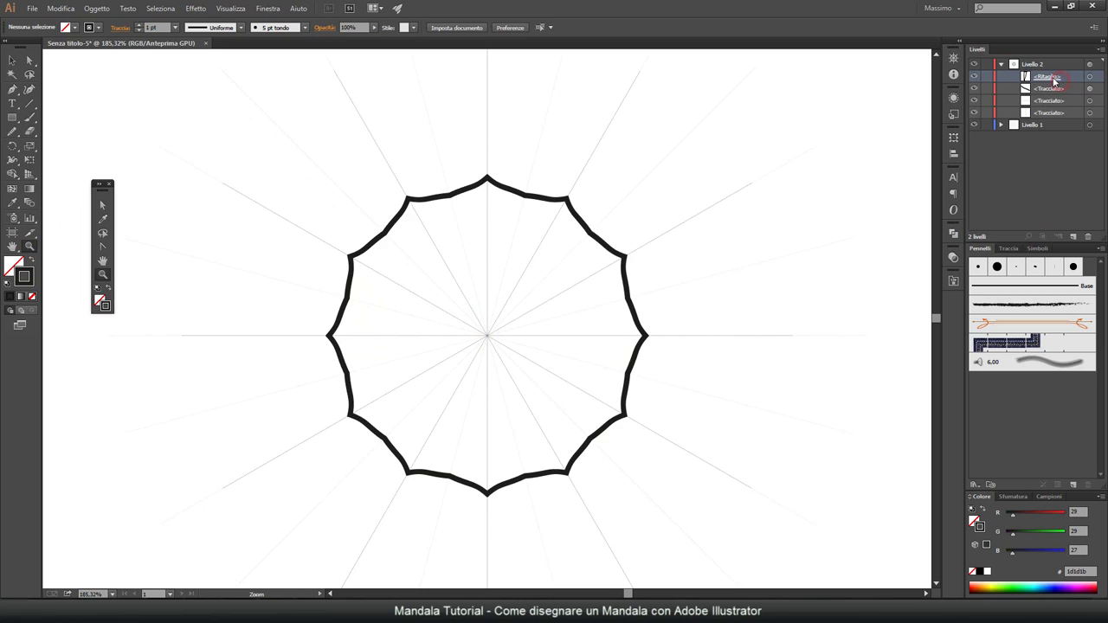
mouse_move(1054, 79)
mouse_down()
mouse_move(1045, 94)
mouse_move(986, 113)
mouse_up()
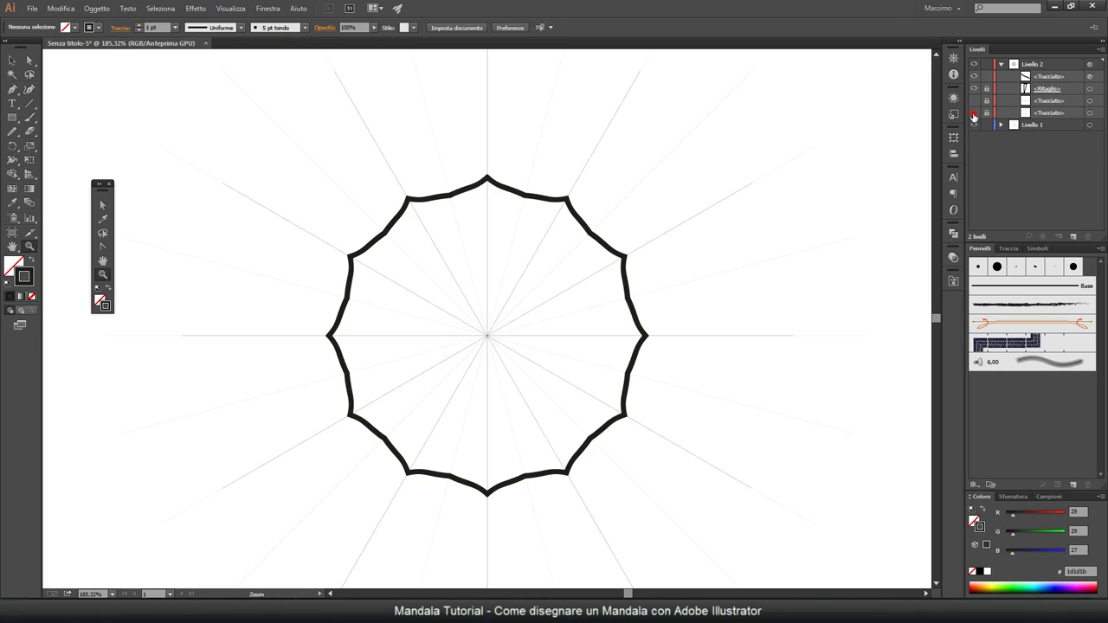
click(973, 113)
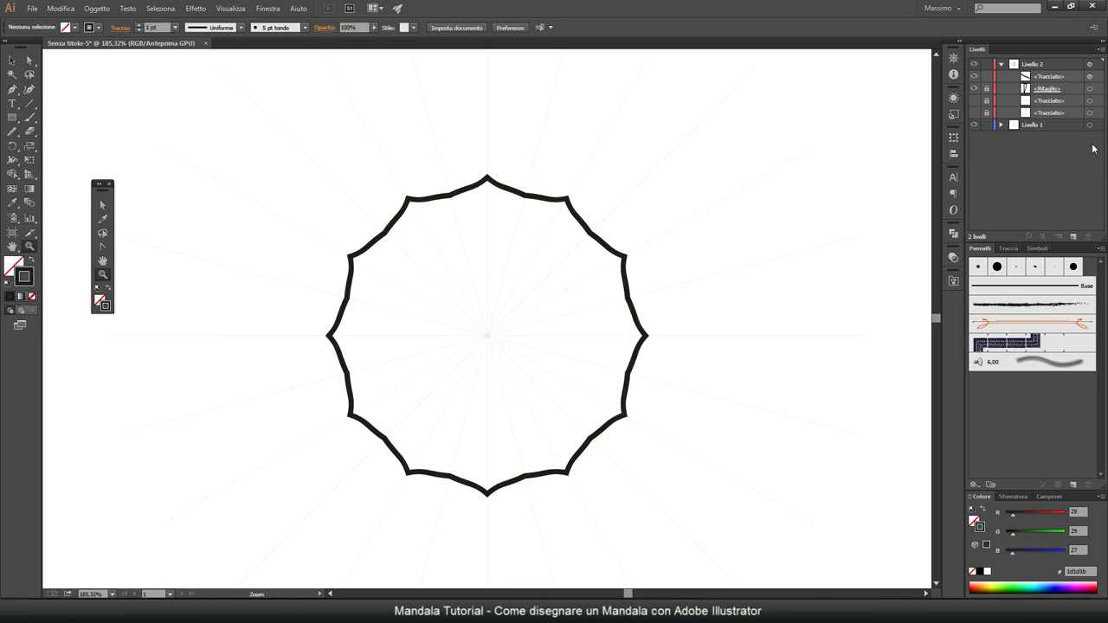
Step: Duplicate the radial guide group in Livello 1 and target the first guide group
click(1001, 125)
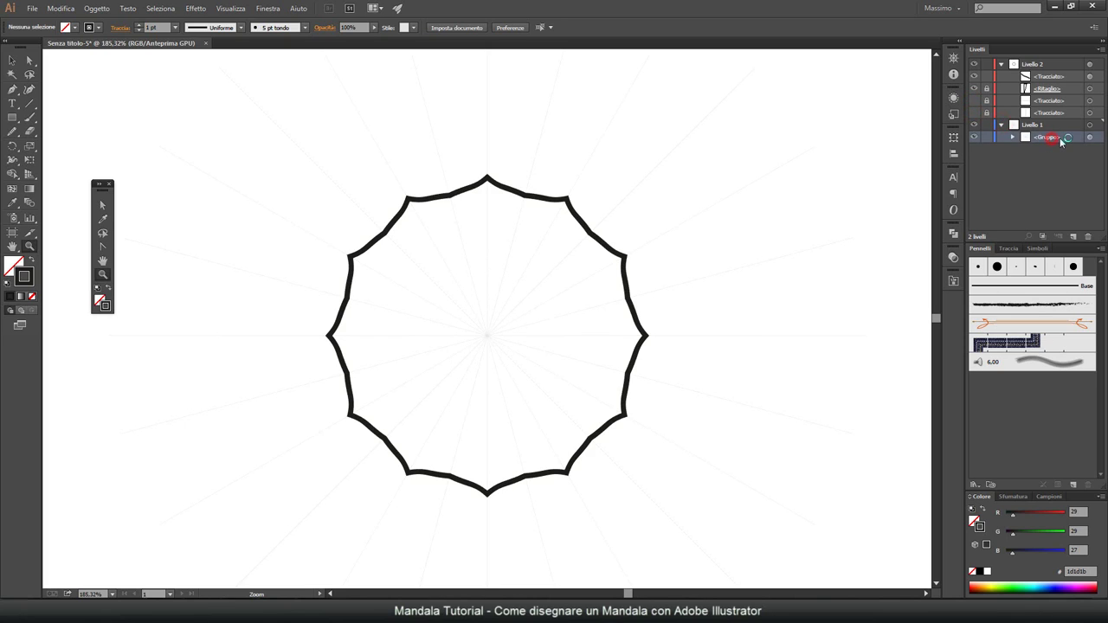
drag(1041, 143, 1073, 235)
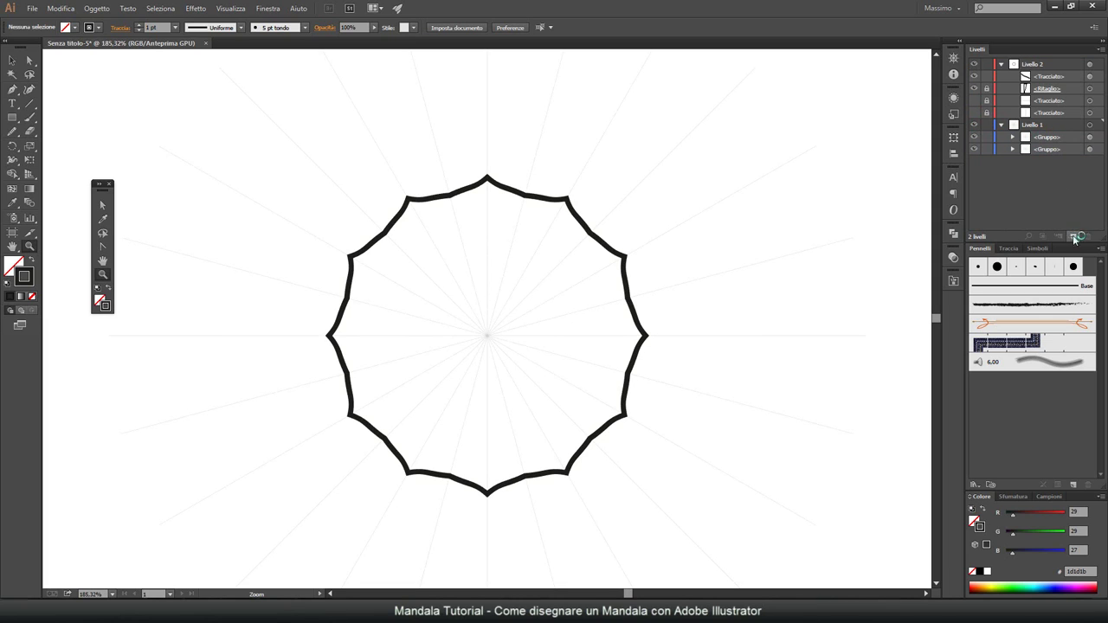
click(1072, 150)
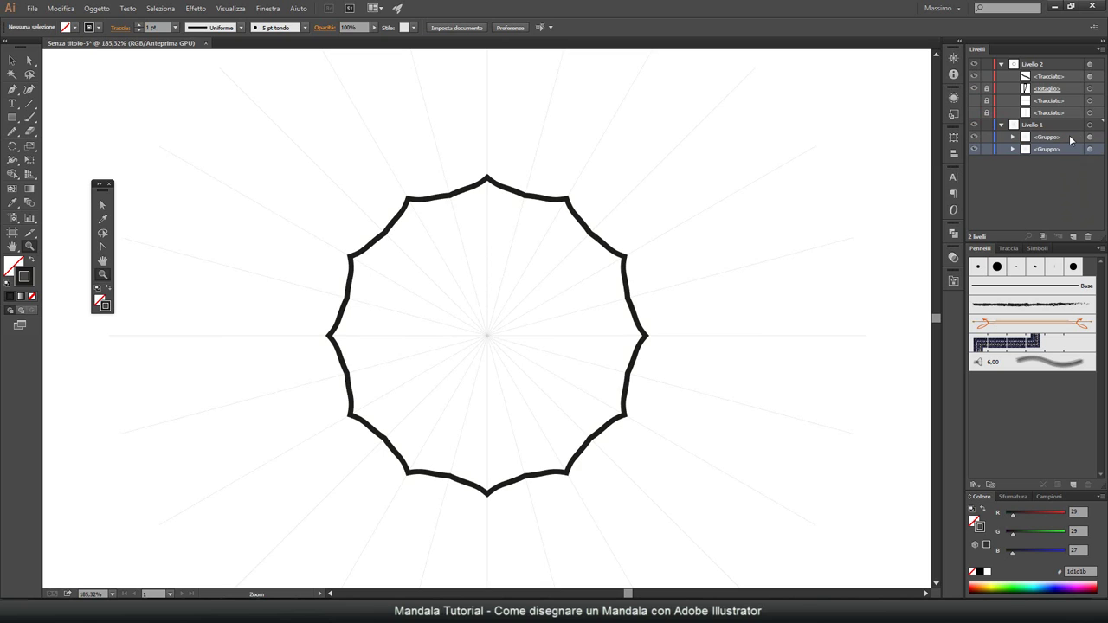
click(1071, 137)
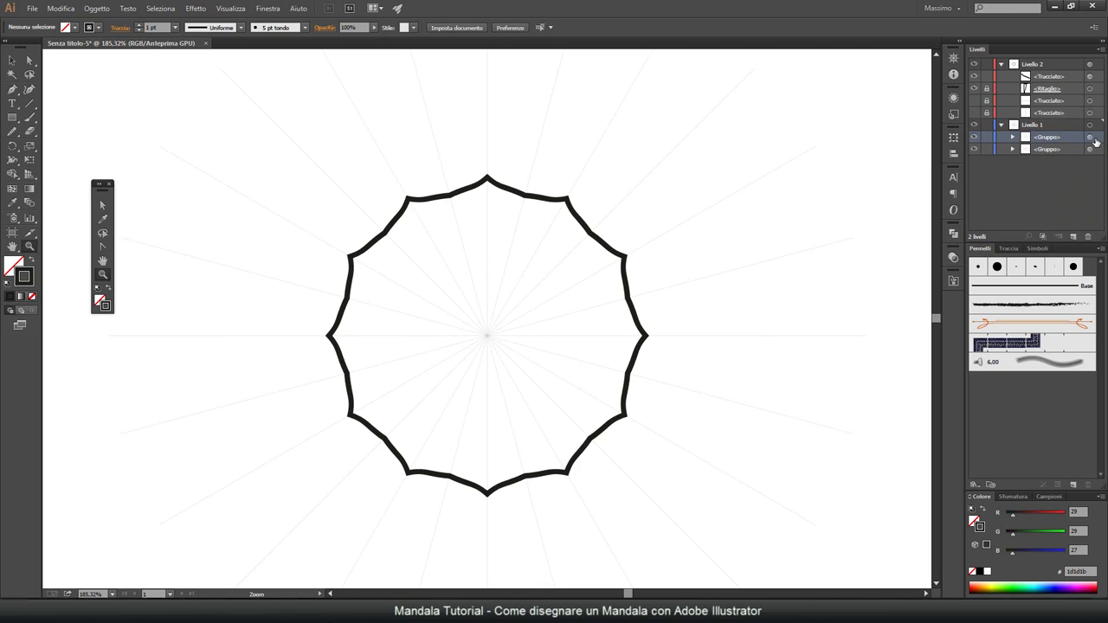
click(1092, 139)
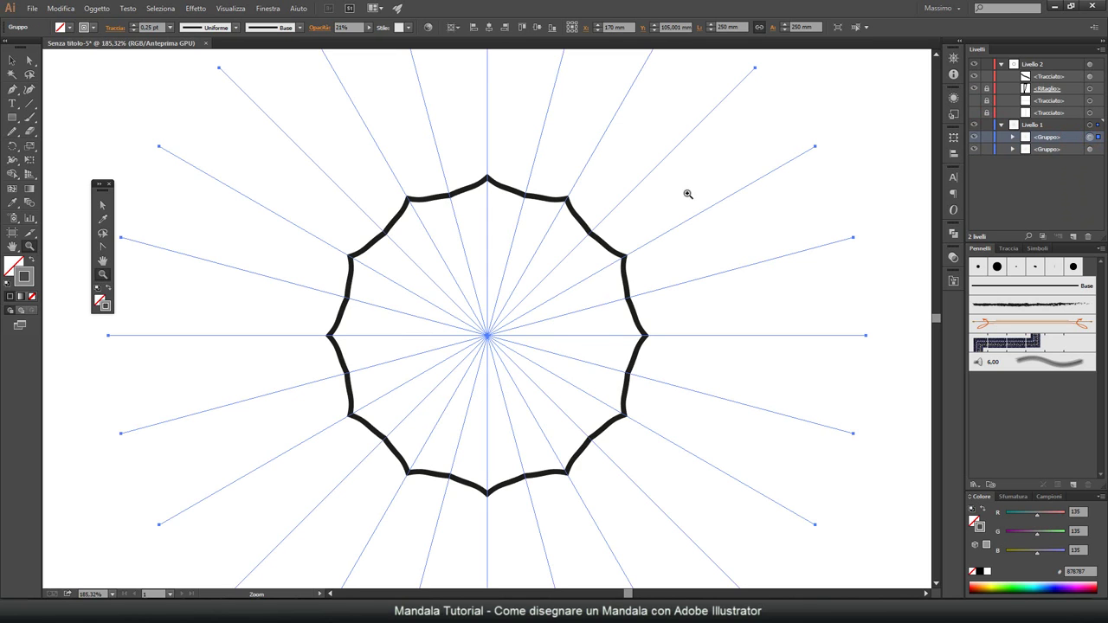
Step: Open the Trasforma > Rotazione settings for the guide group with a 7,5° angle
right_click(566, 246)
mouse_move(600, 331)
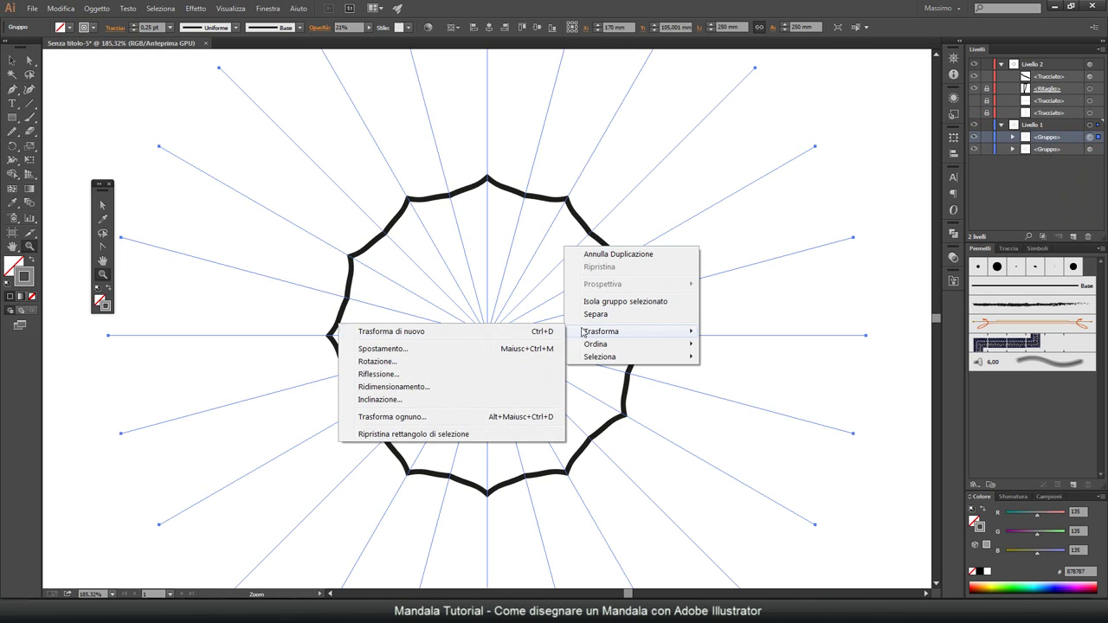
click(388, 363)
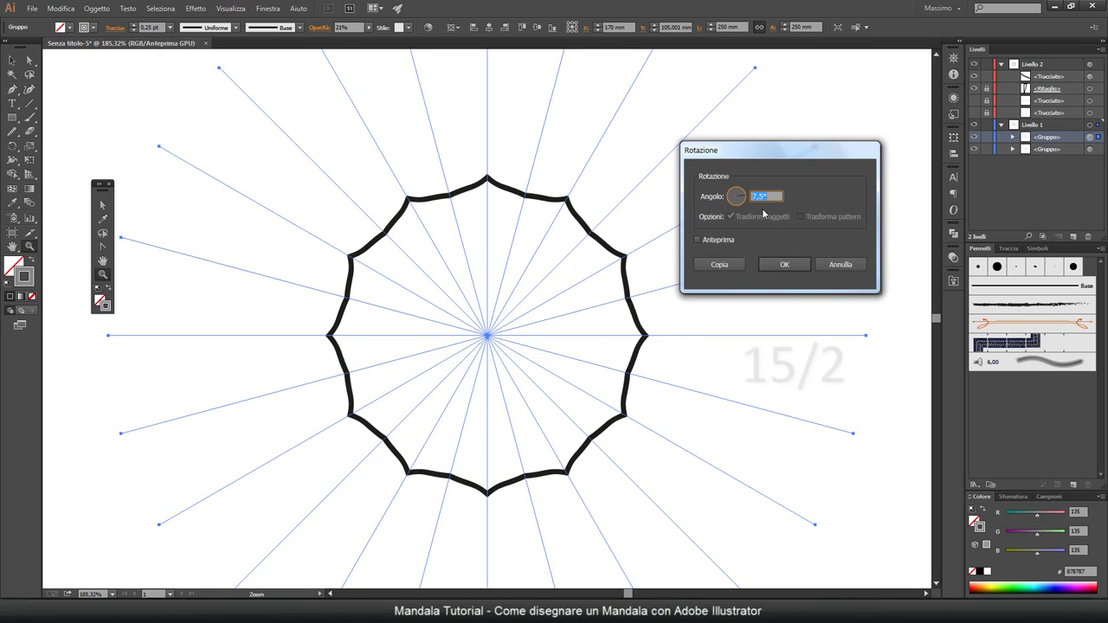
Step: Rotate a copy of the guide group 7,5°, stroke it Cyan CMYK, and deselect
click(774, 268)
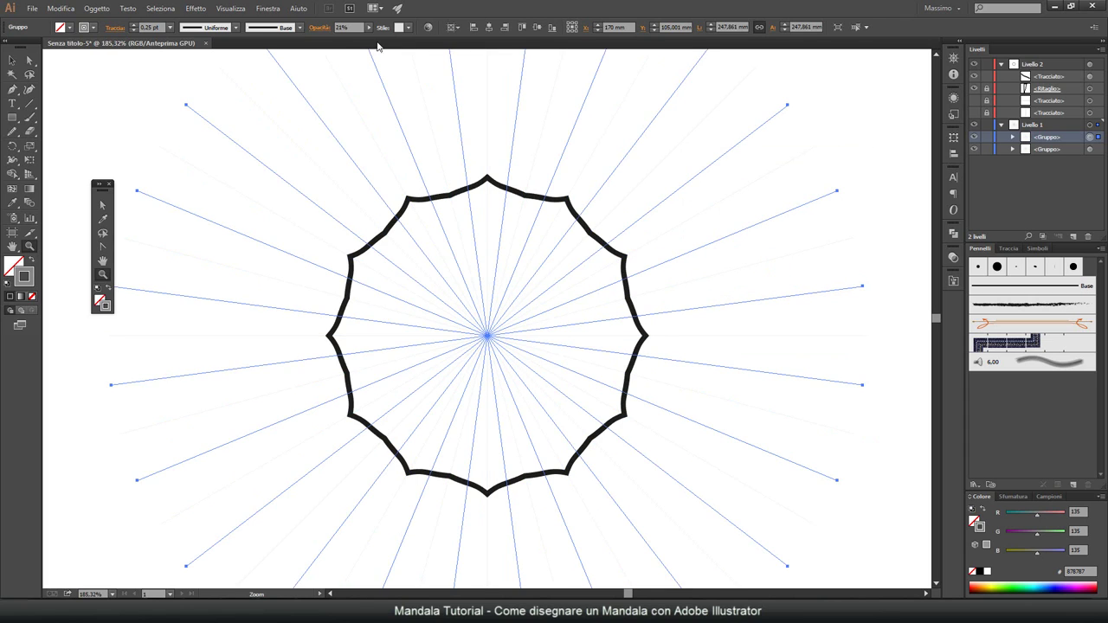
click(94, 27)
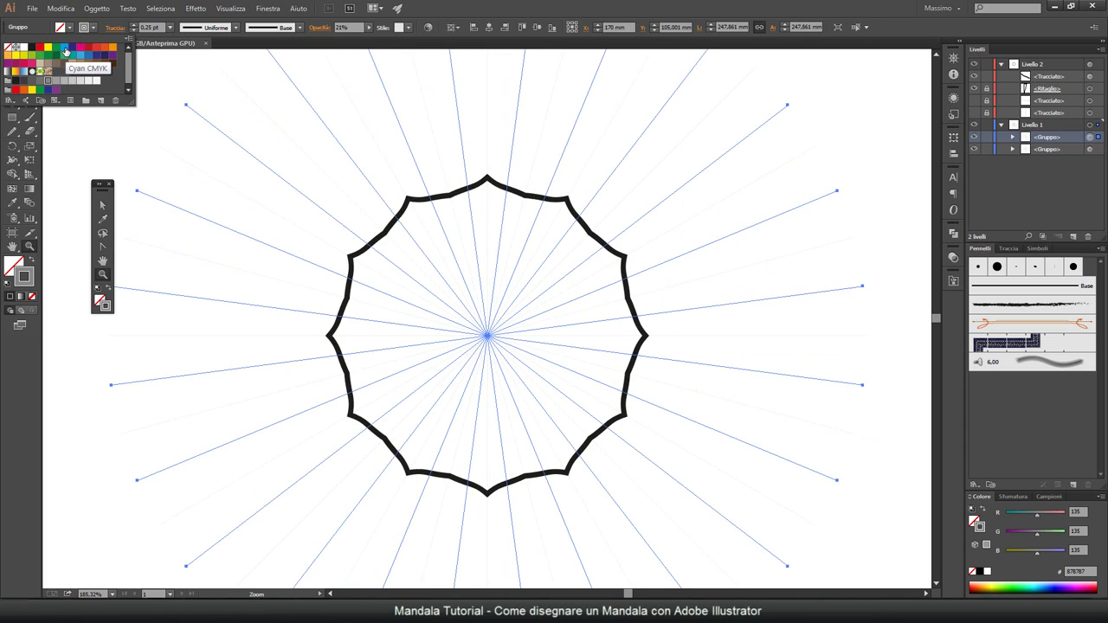
click(65, 51)
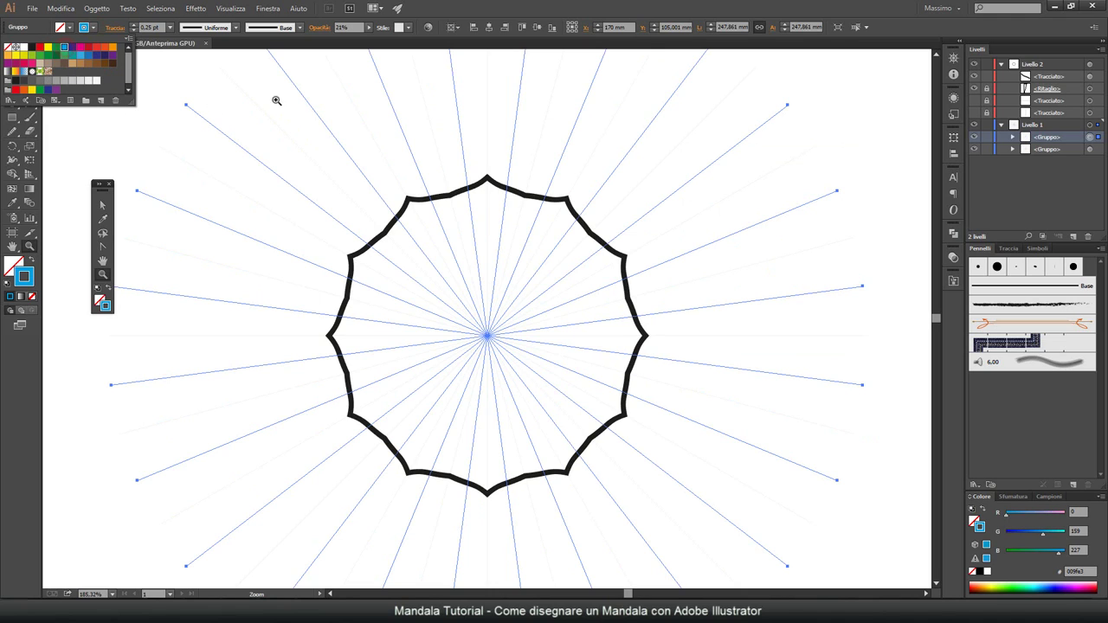
click(539, 42)
key(v)
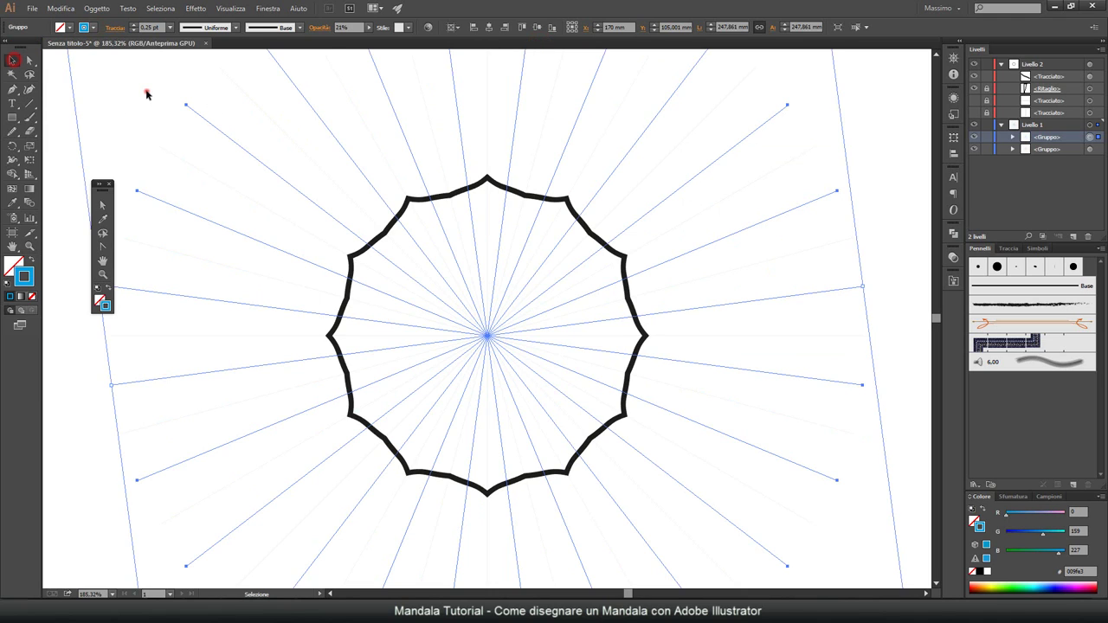
click(146, 91)
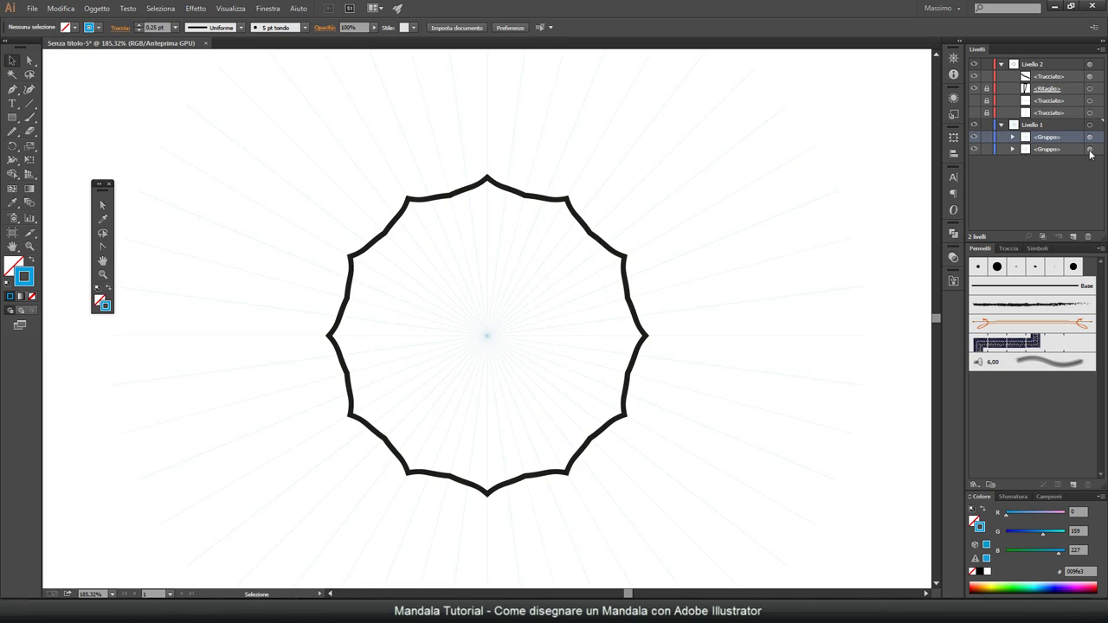
click(30, 246)
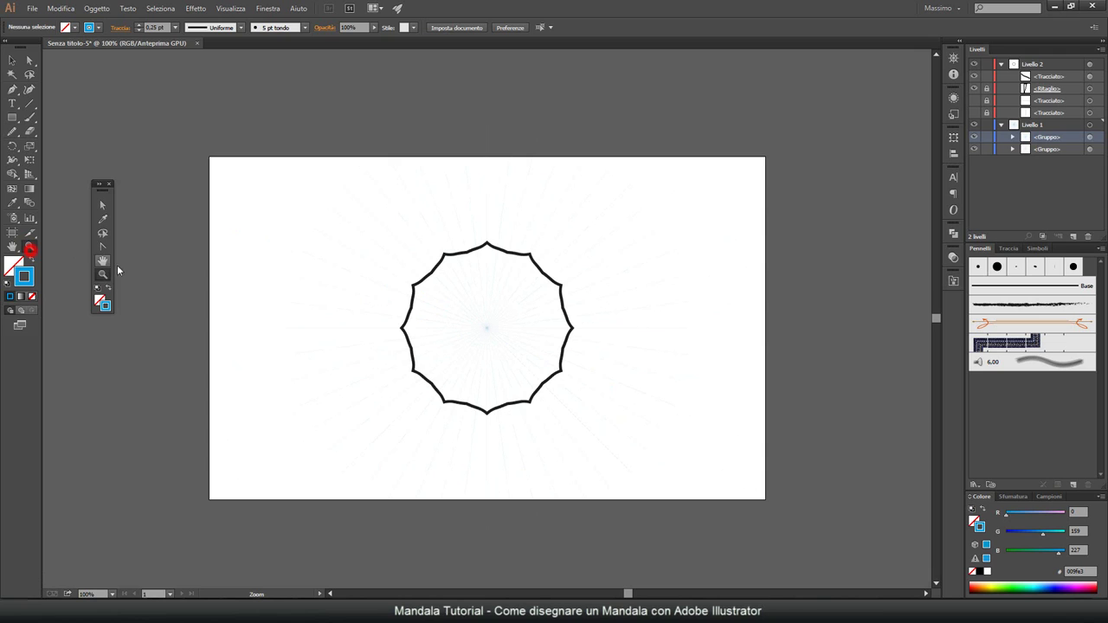
Step: Zoom in on the mandala centre, then lock and collapse Livello 1
double_click(29, 247)
drag(484, 327, 526, 299)
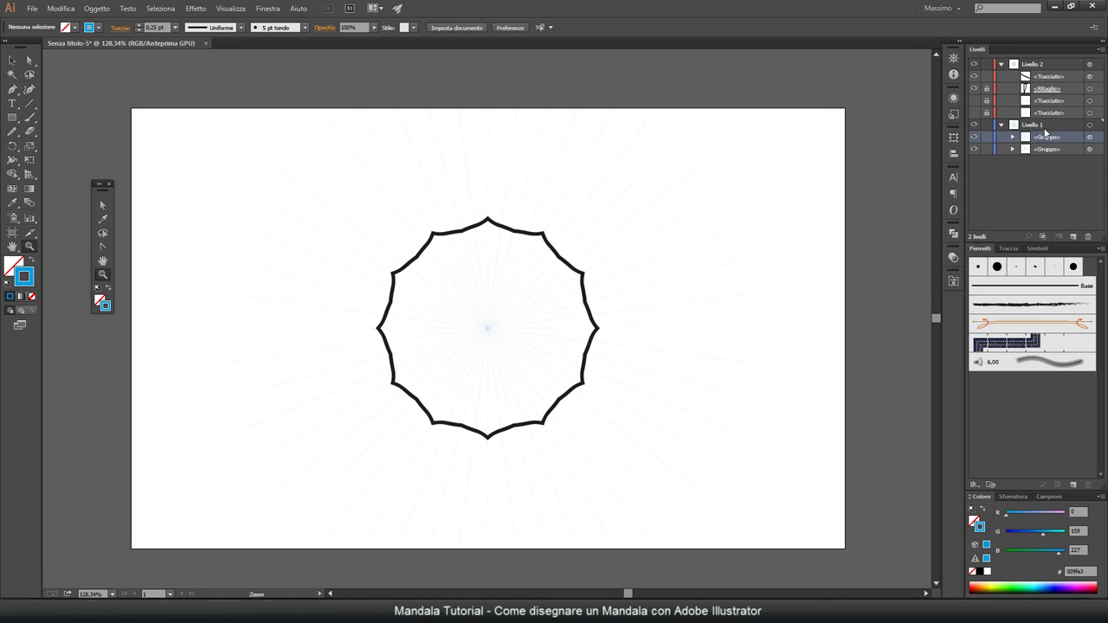
click(986, 125)
click(1001, 124)
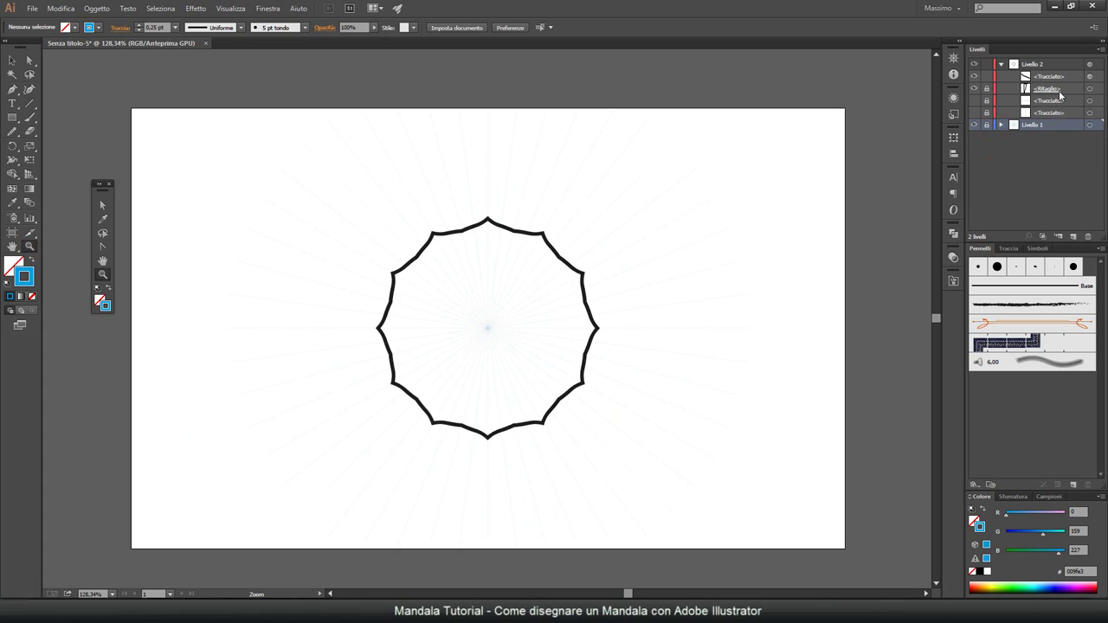
Step: Delete the scalloped outline path and collapse Livello 2
drag(1061, 78, 1086, 235)
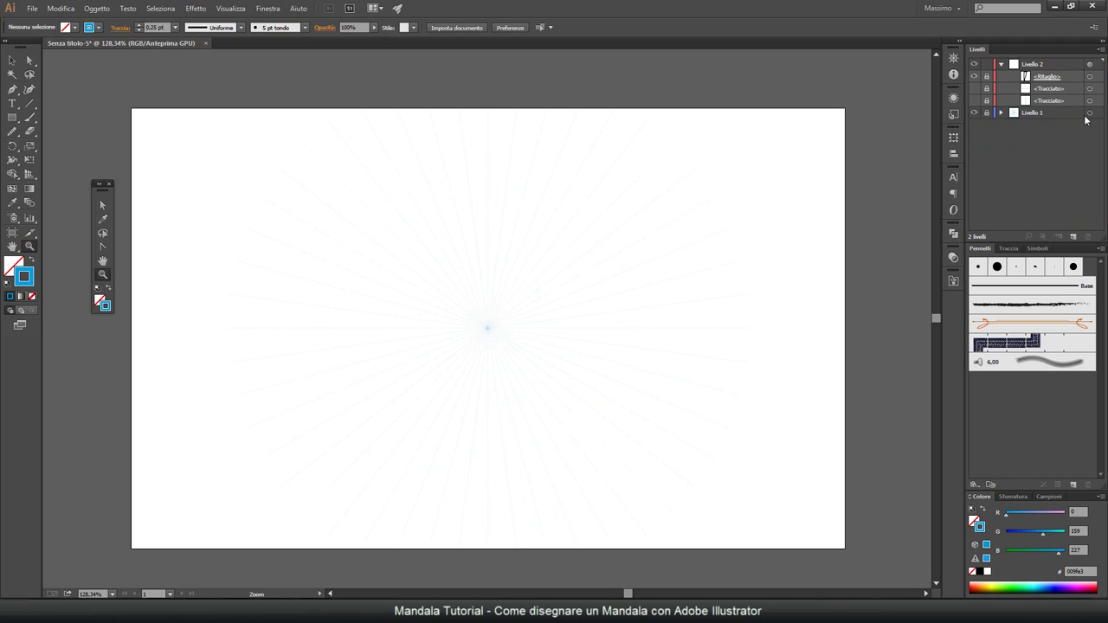
click(1041, 64)
click(1000, 64)
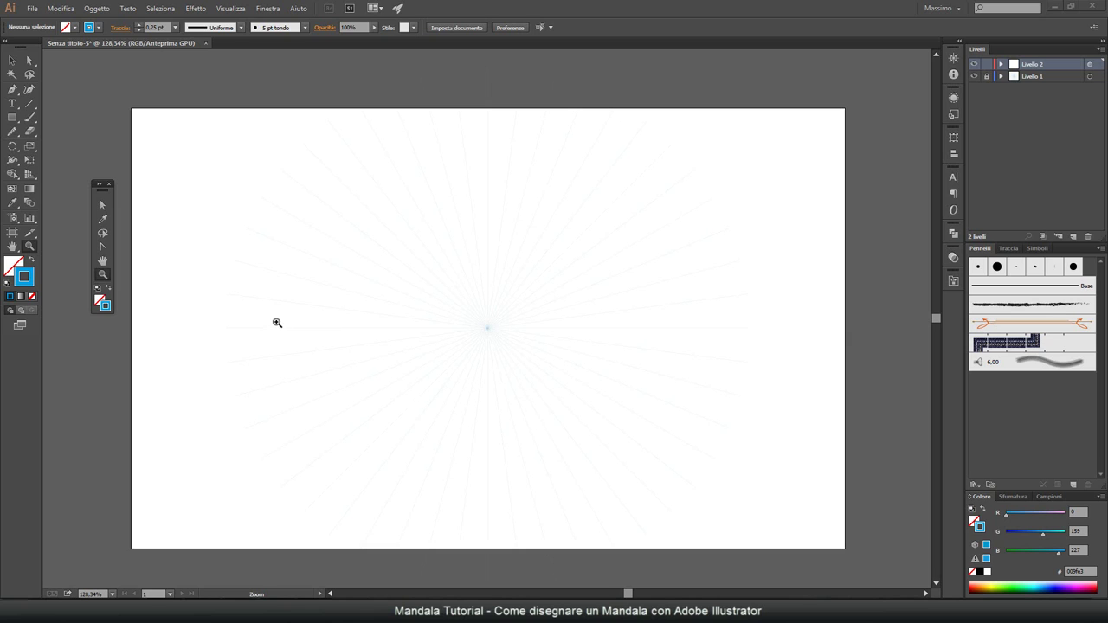
Step: Make repeated duplicates of Livello 2, up to Livello 2 copia 5
click(1028, 69)
drag(1028, 68, 1072, 236)
drag(1025, 77, 1072, 236)
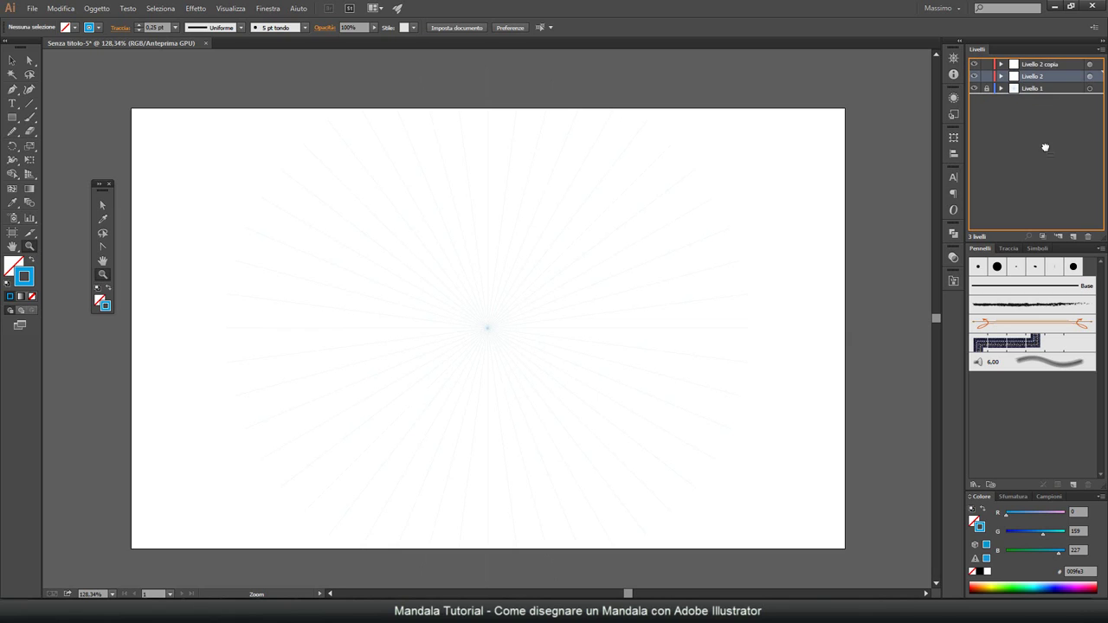
drag(1029, 89, 1072, 235)
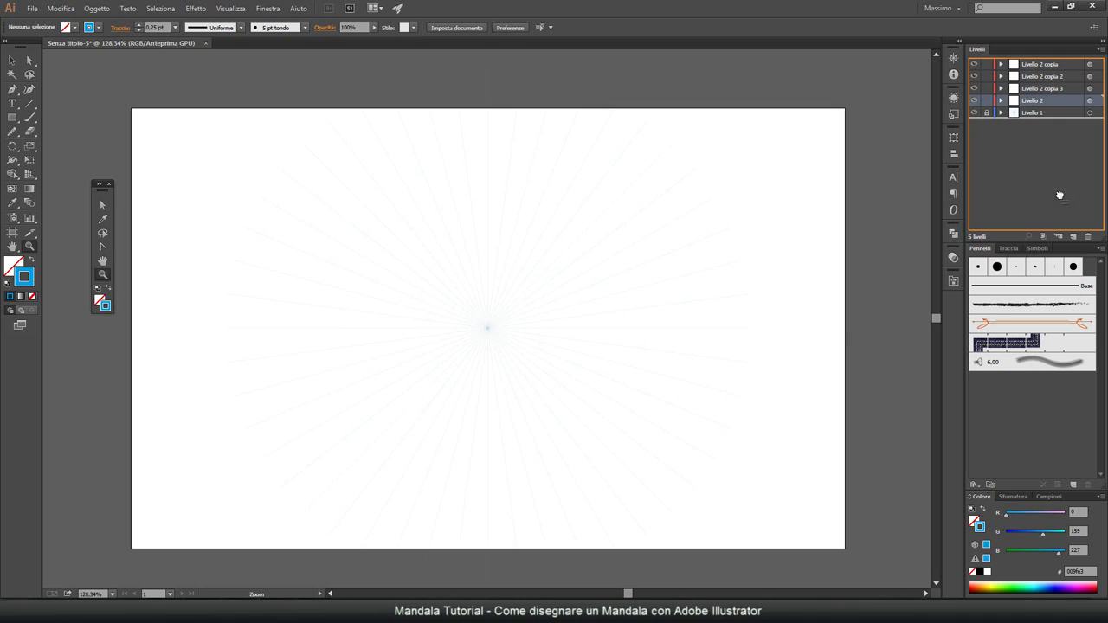
mouse_move(1024, 105)
mouse_down()
mouse_move(1072, 235)
mouse_move(1046, 192)
mouse_move(1073, 236)
mouse_up()
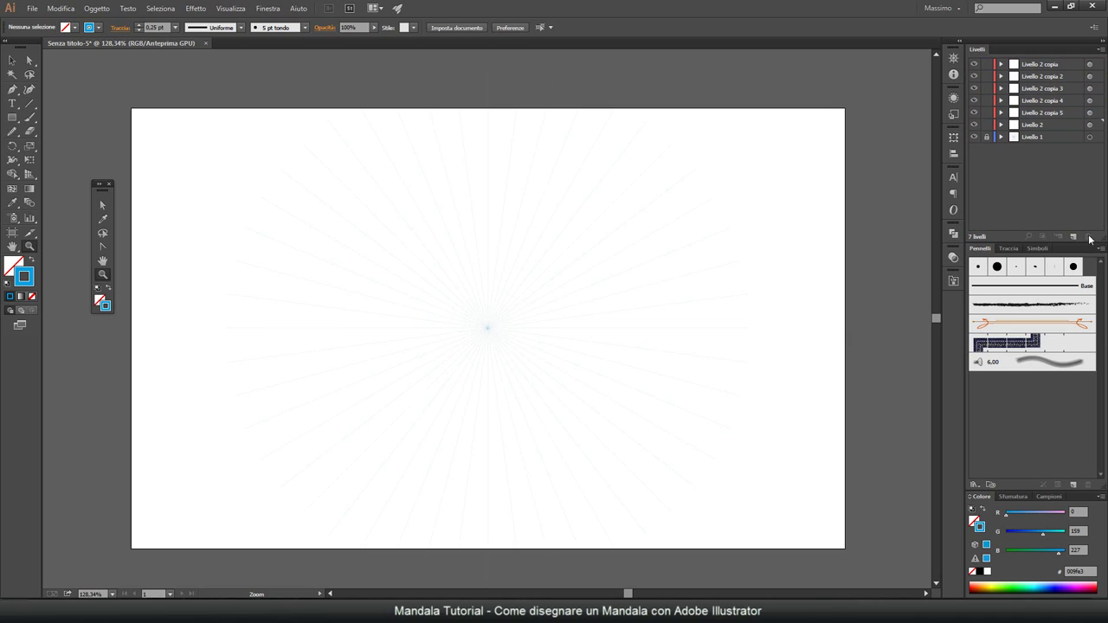
Step: Lock all the Livello 2 copies and reselect the original Livello 2
click(985, 64)
drag(986, 76, 988, 113)
click(1038, 126)
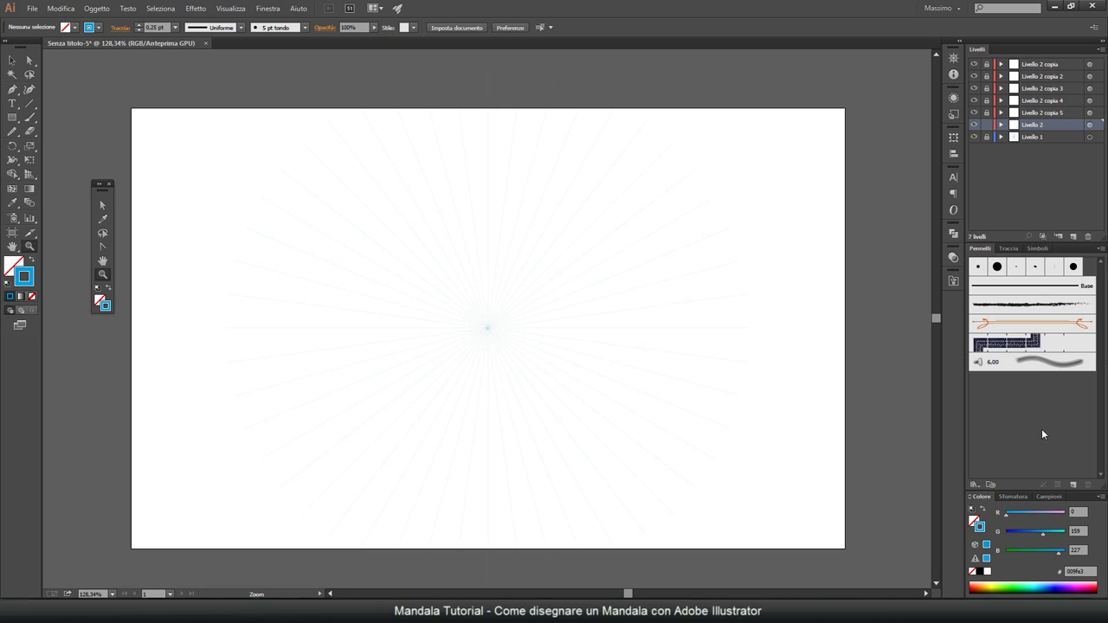
Step: Create a new fixed 1 pt calligraphic brush
click(1074, 484)
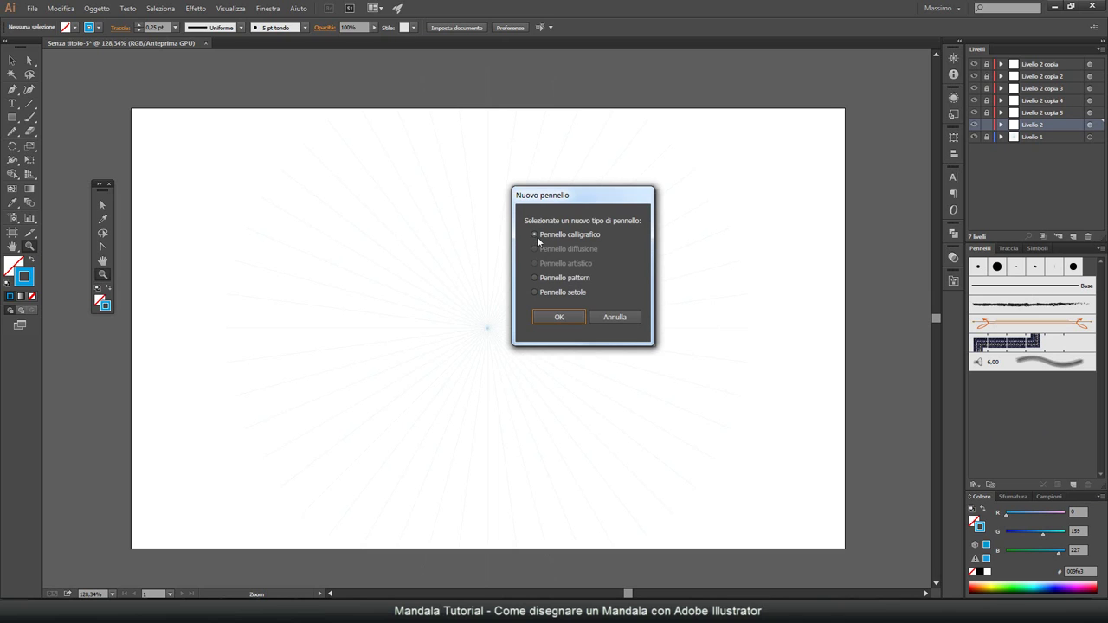
click(565, 318)
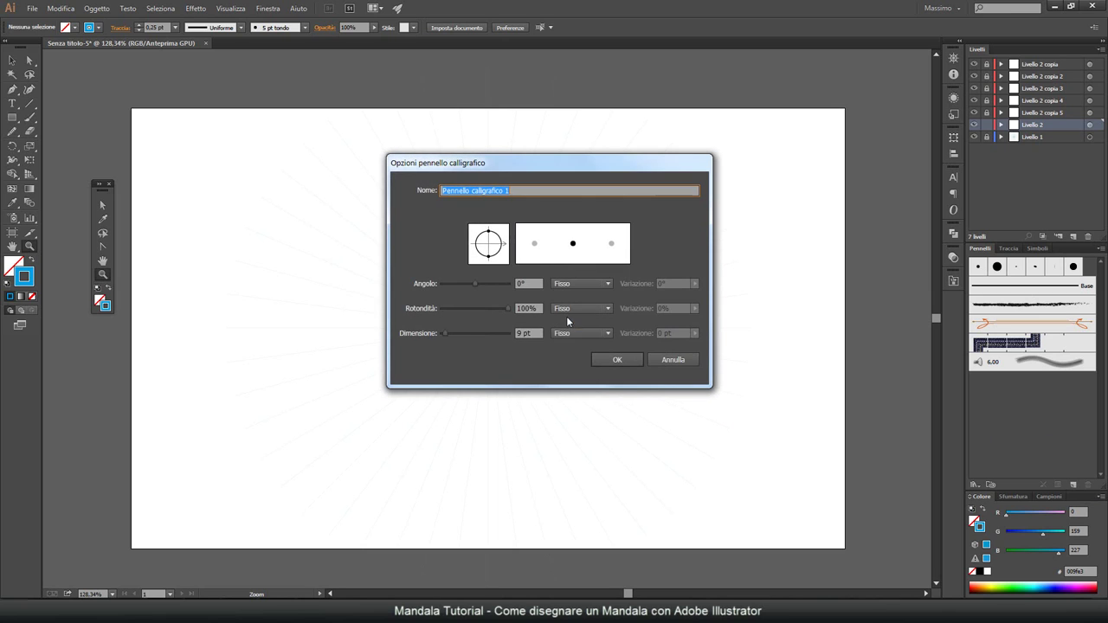
double_click(520, 332)
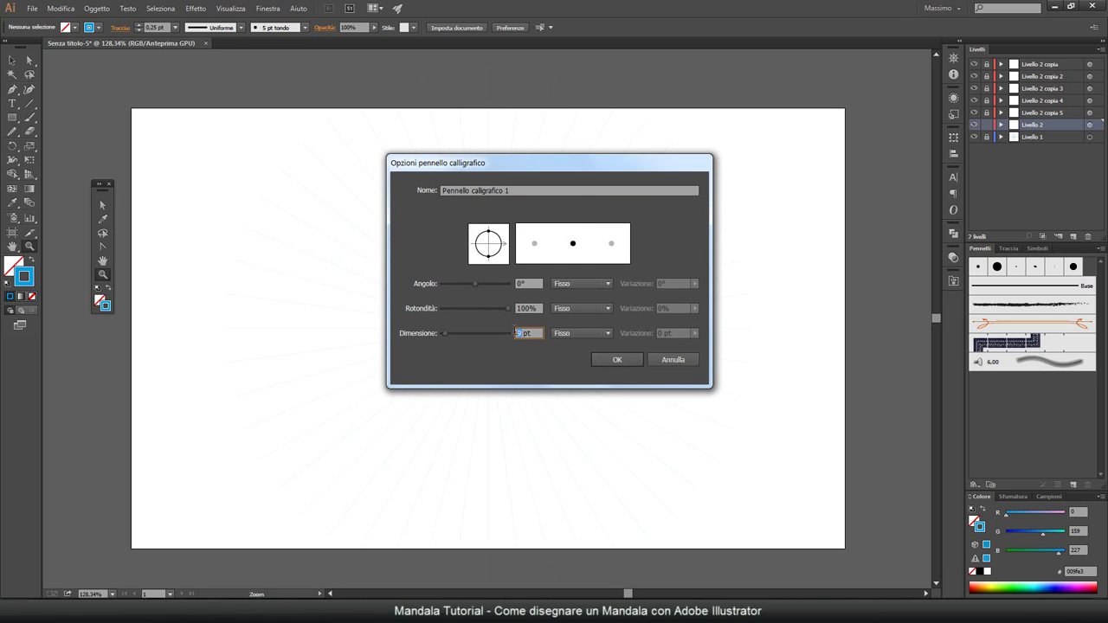
text(1)
click(617, 359)
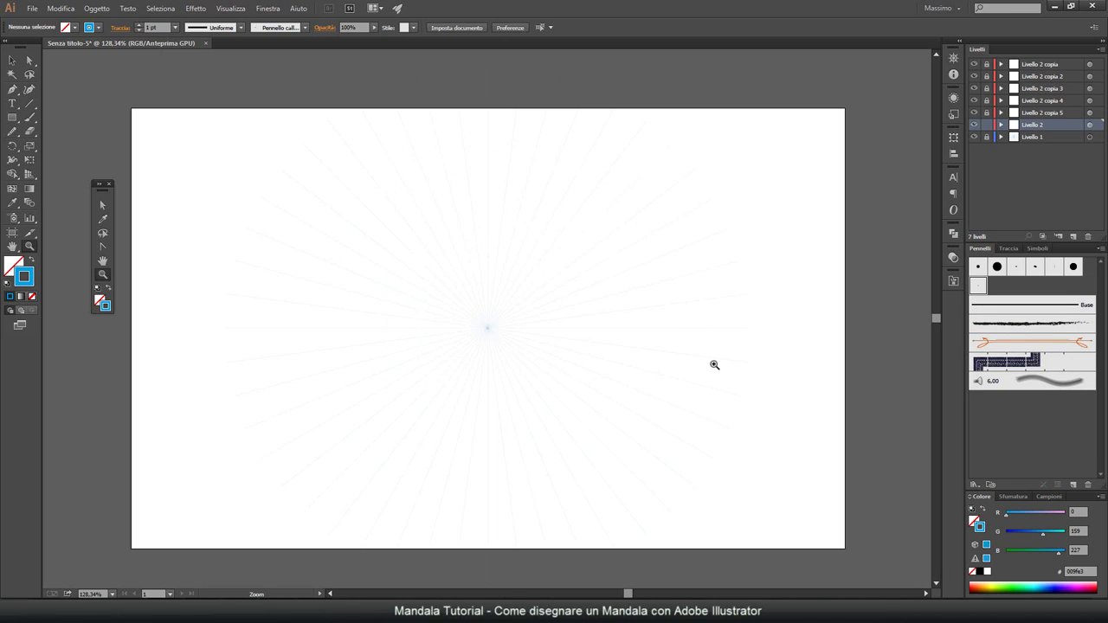
Step: Create a 2 pt calligraphic brush with pressure-driven size and 2 pt variation
click(1080, 485)
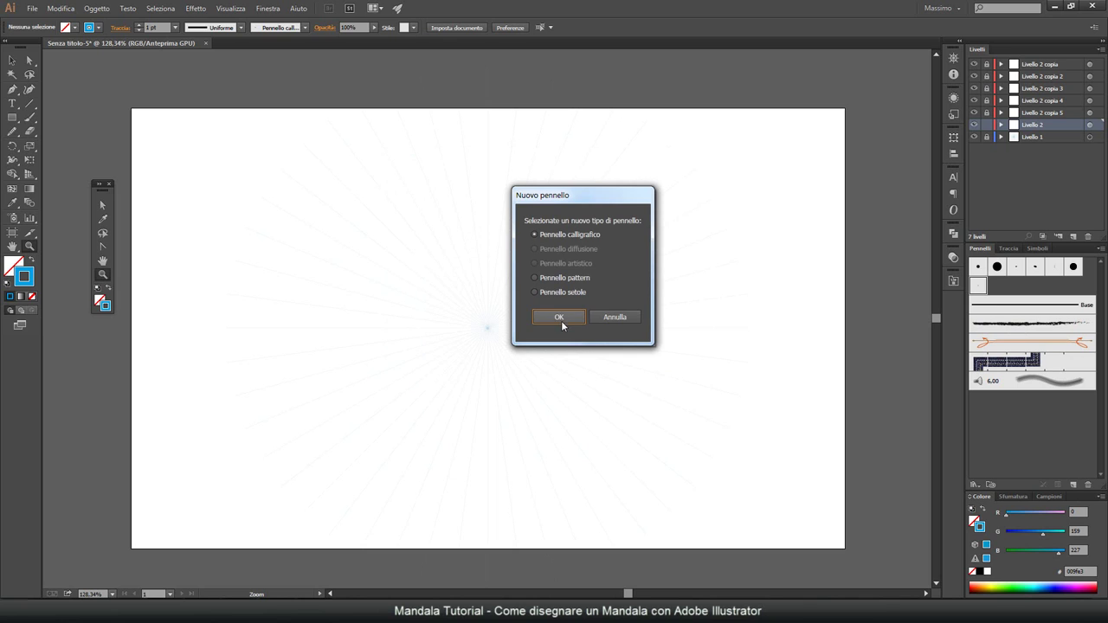
click(559, 317)
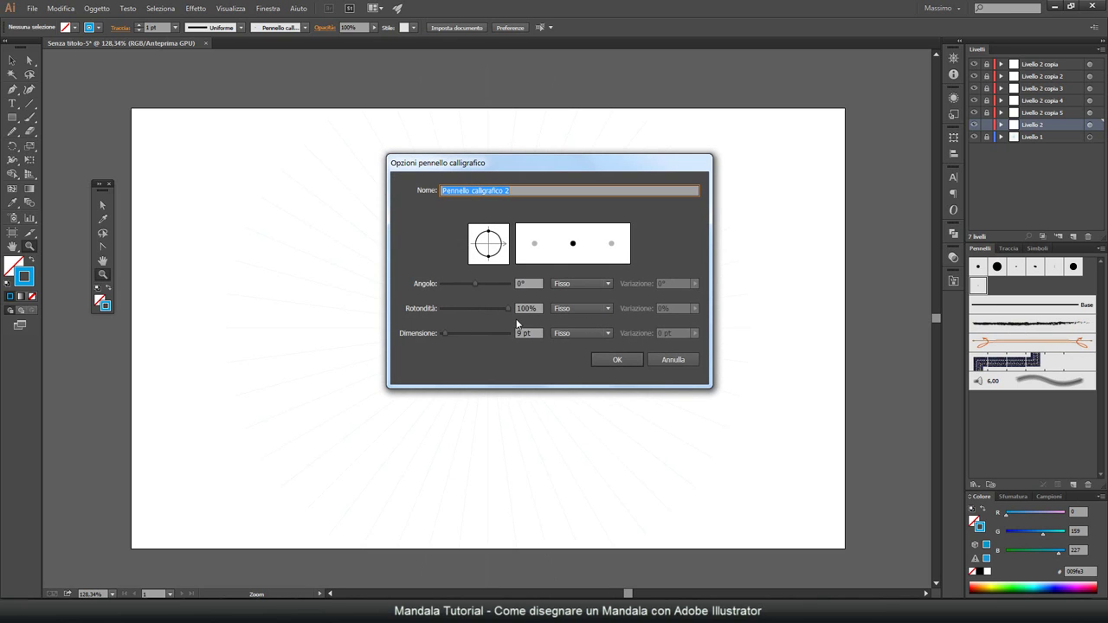
double_click(521, 332)
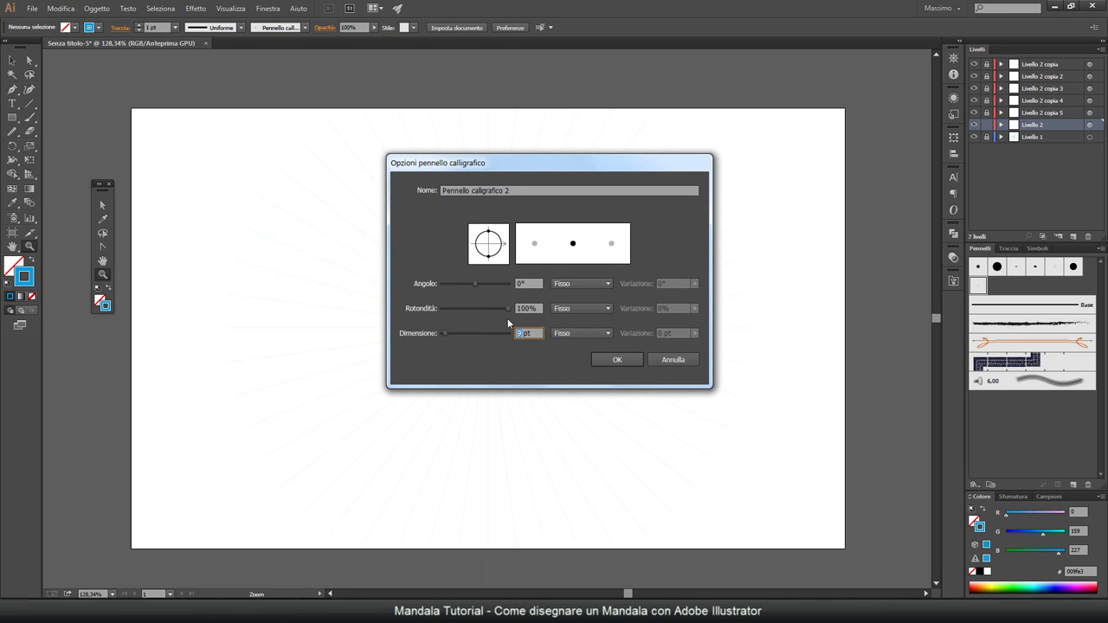
text(2)
click(588, 333)
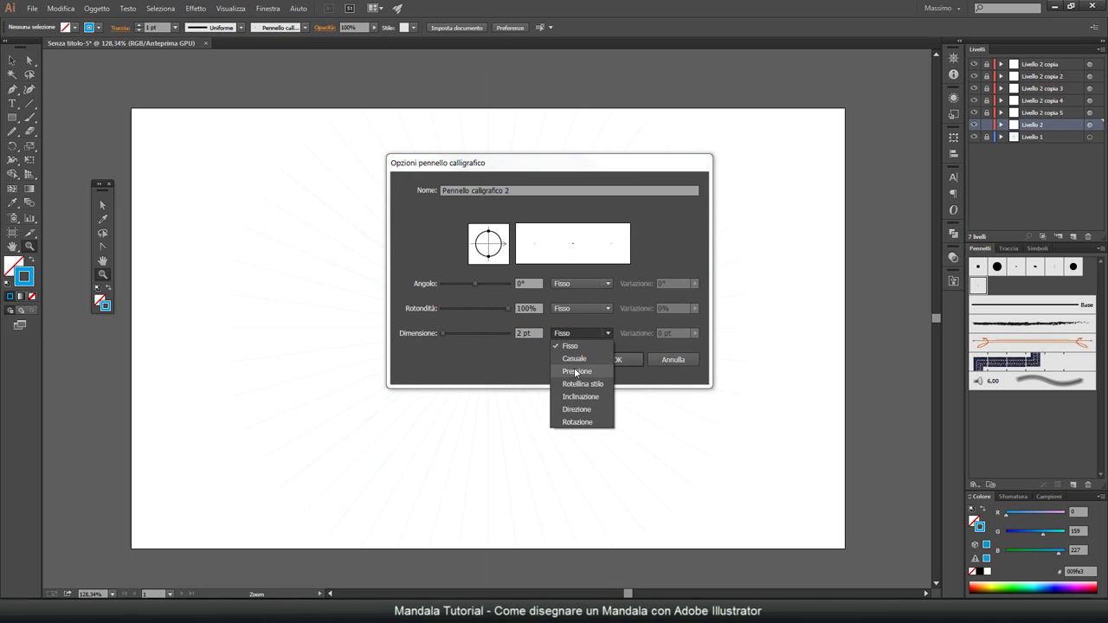
click(576, 371)
click(696, 334)
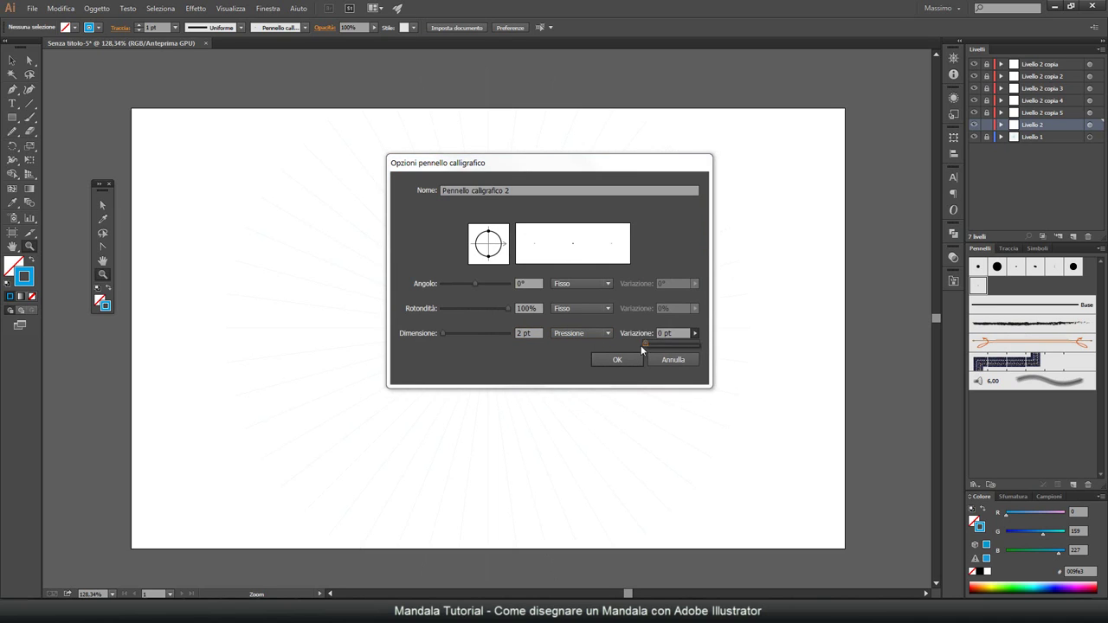
drag(643, 345, 719, 351)
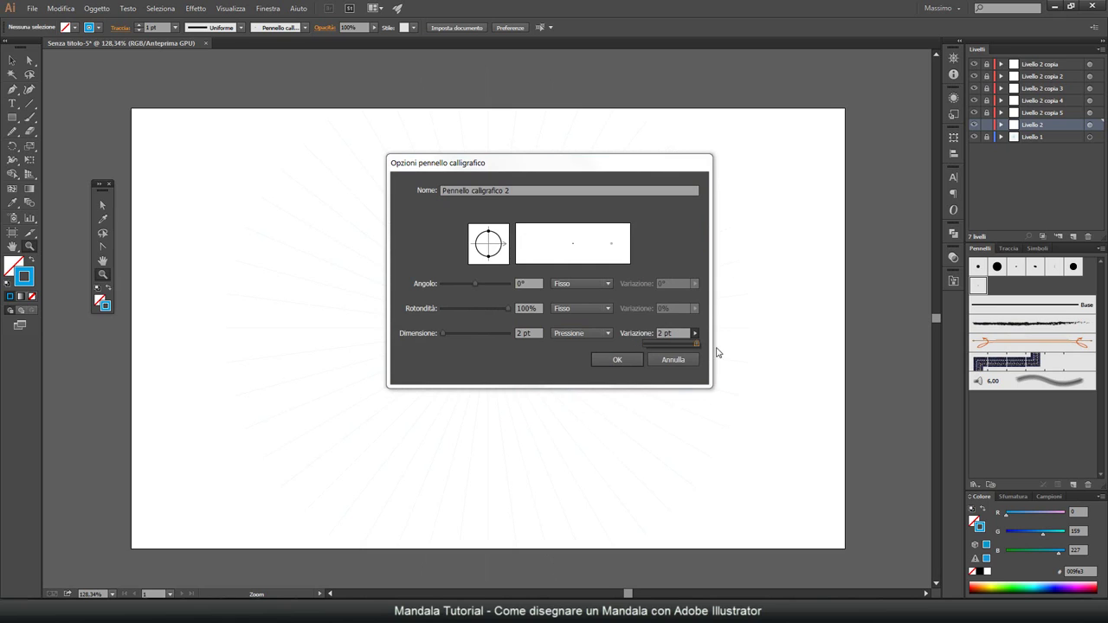
click(612, 359)
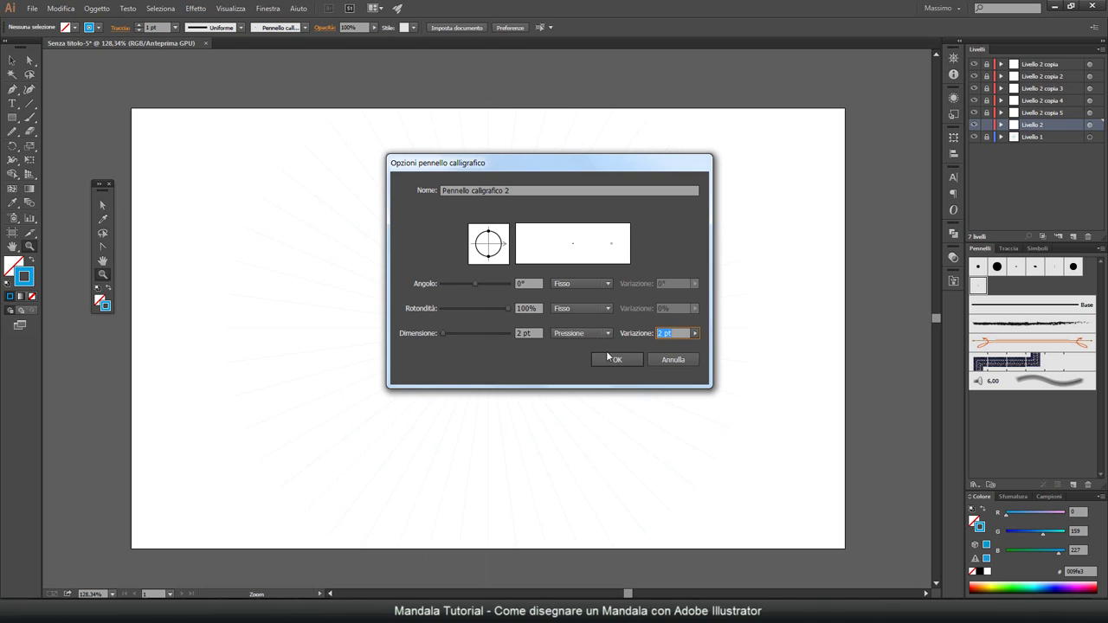
click(613, 359)
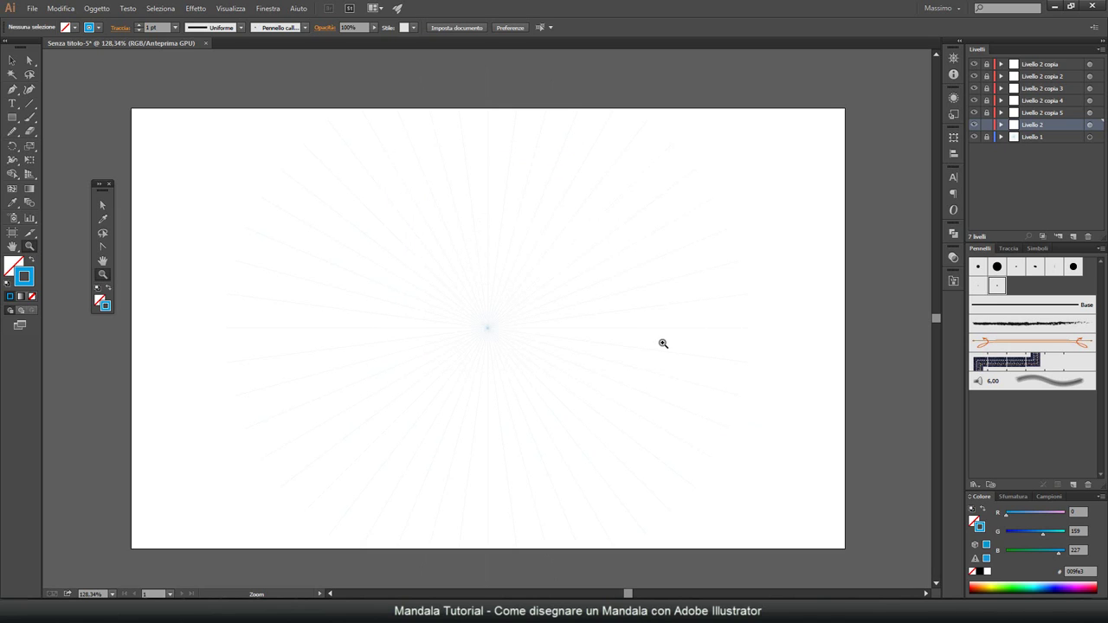
Step: Open the massimo brush library and add a tapered art brush to the document
click(1100, 249)
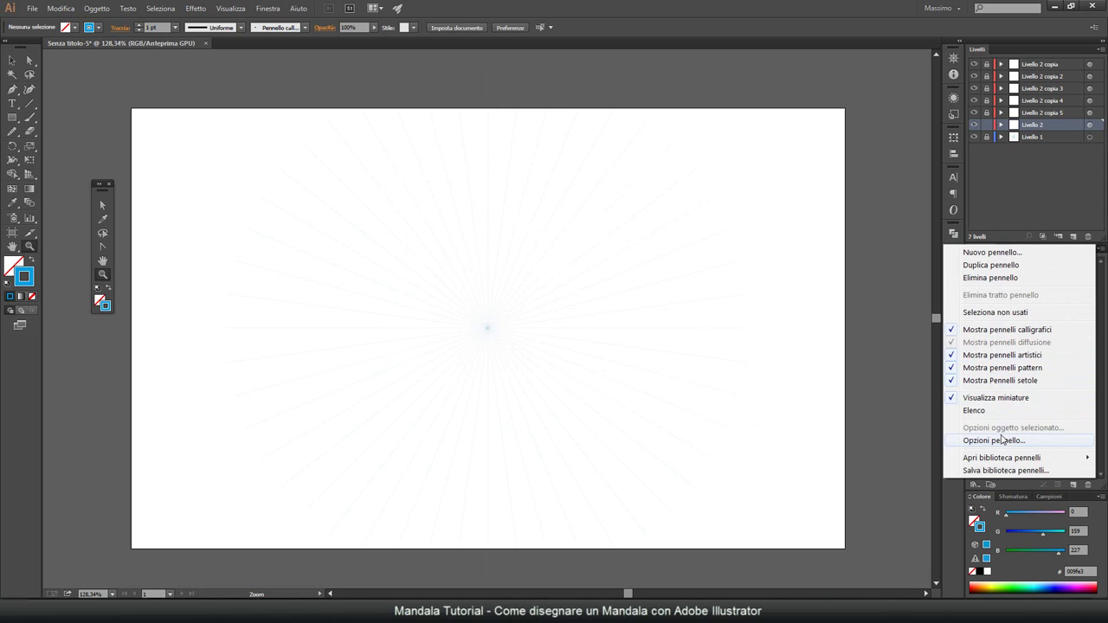
mouse_move(1001, 457)
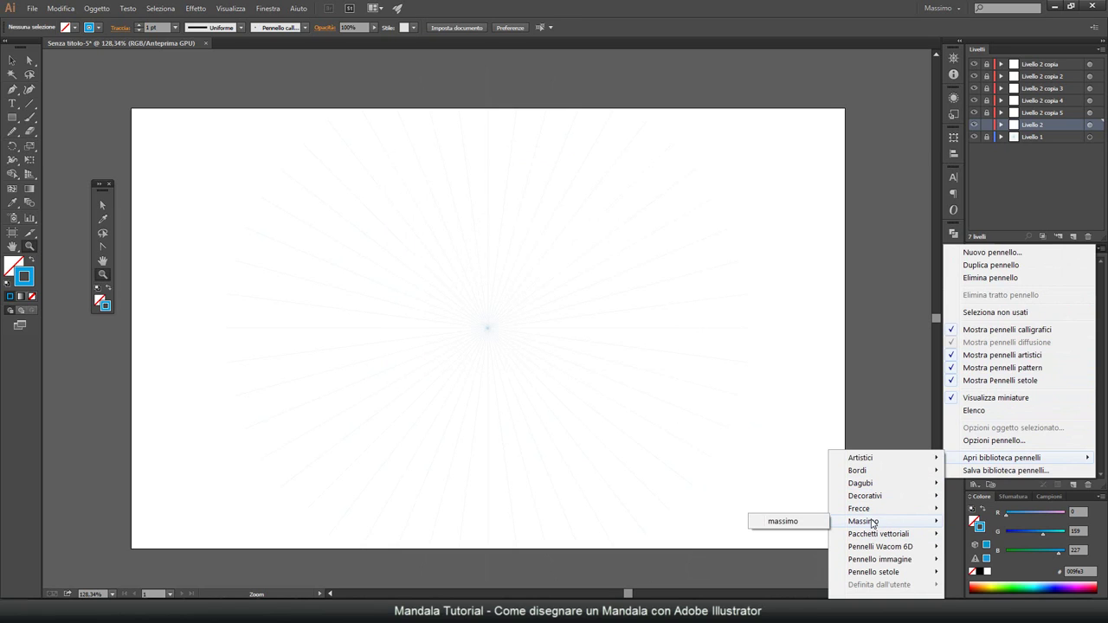
click(805, 527)
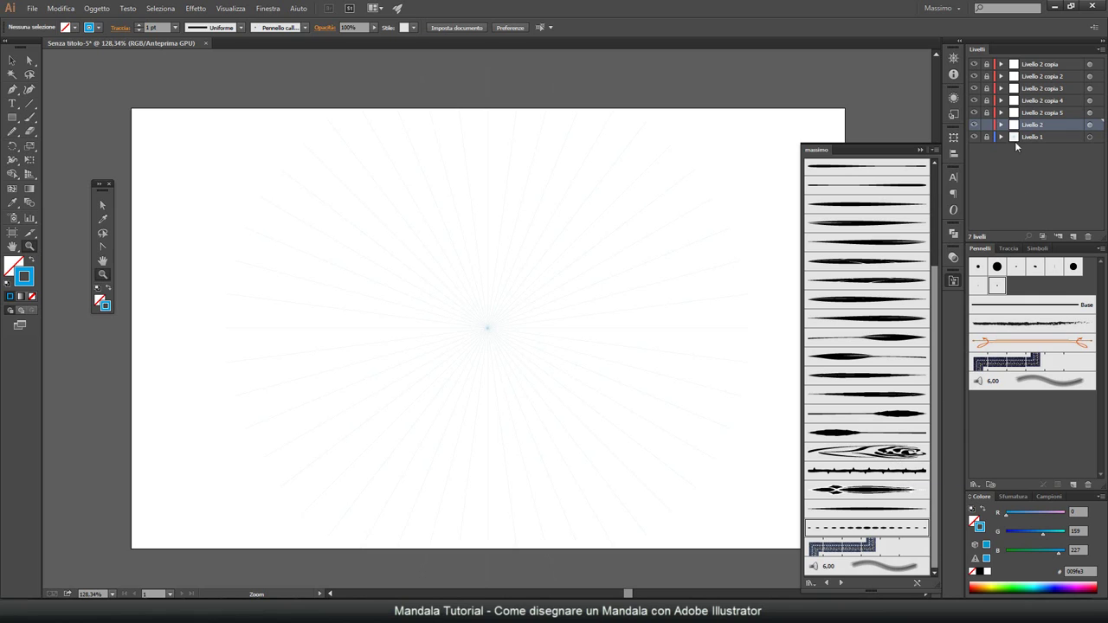
mouse_move(936, 260)
mouse_down()
mouse_move(935, 248)
mouse_move(935, 277)
mouse_up()
click(872, 510)
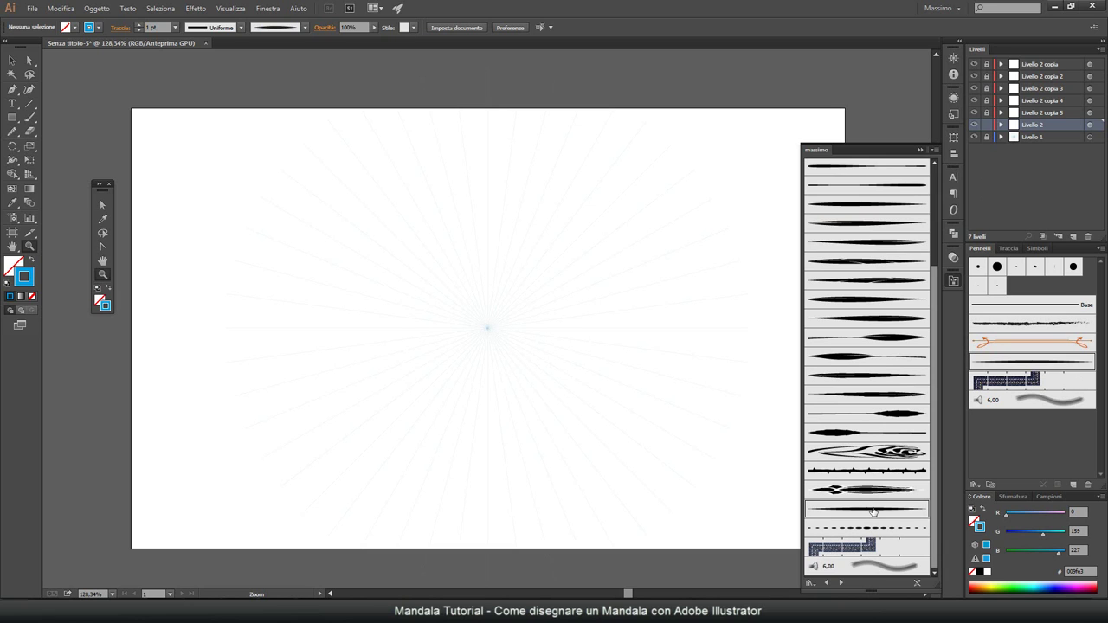
Step: Add two more art brushes and another tapered one from the massimo library
drag(936, 321, 933, 201)
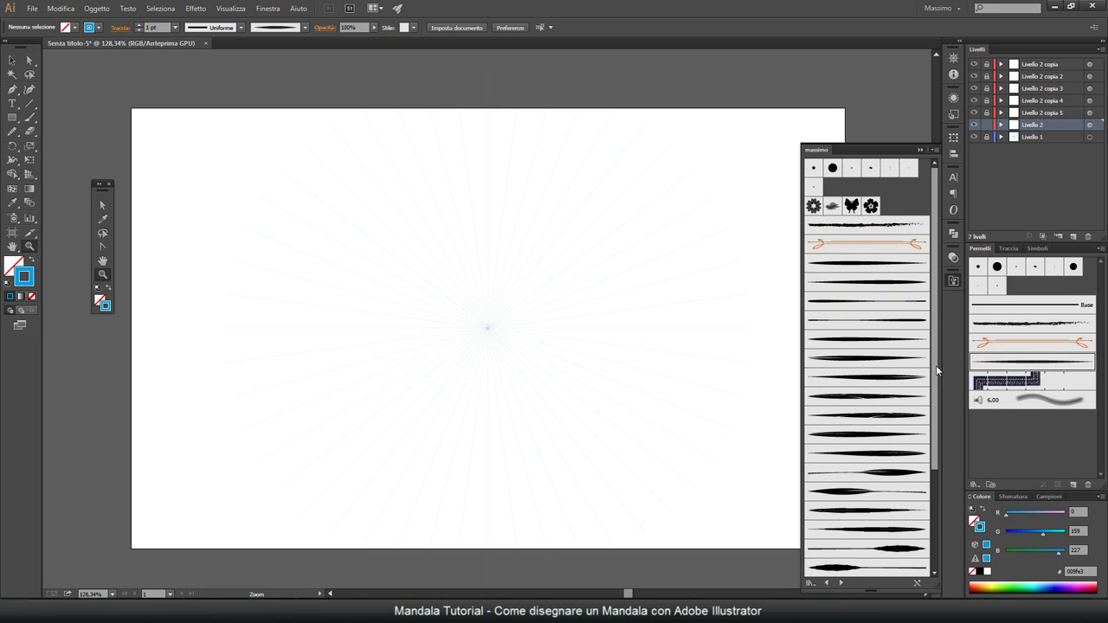
click(862, 265)
click(873, 289)
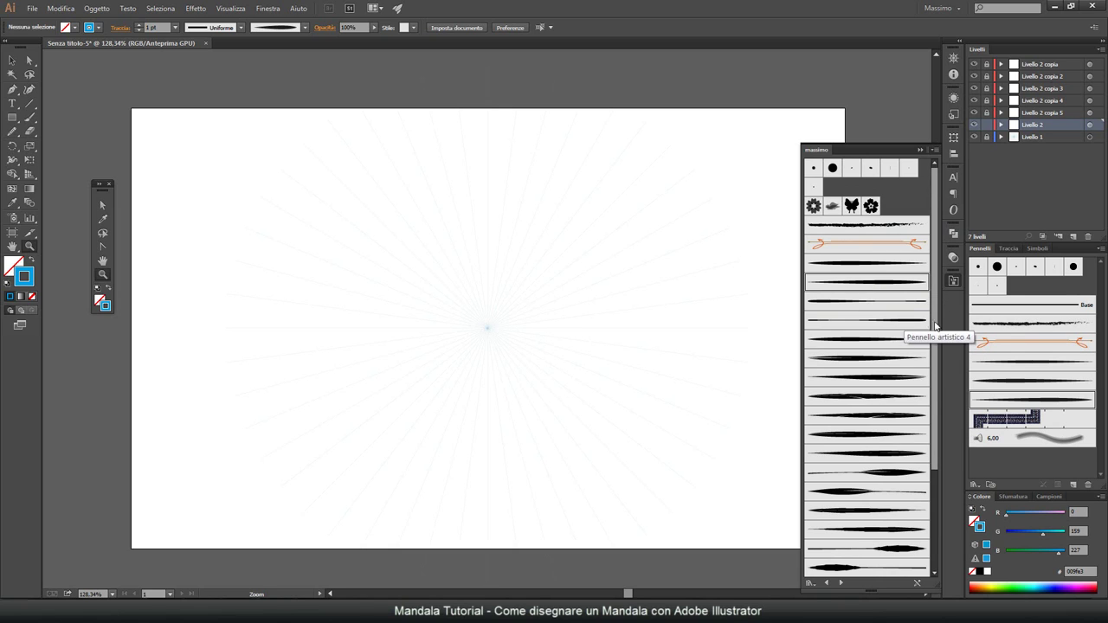
scroll(937, 317, down, 1)
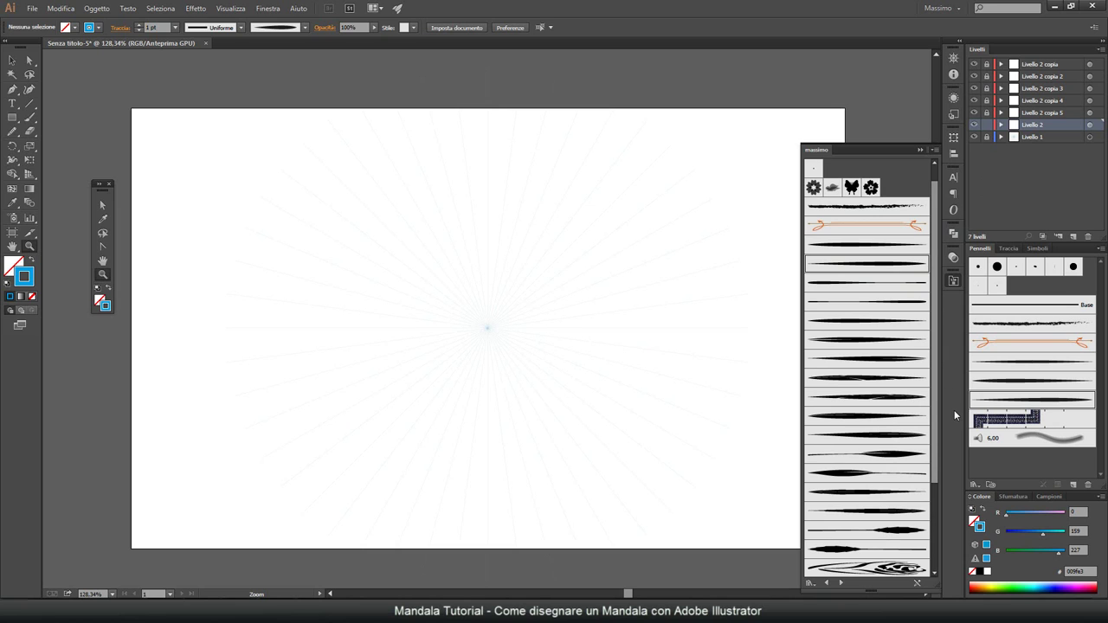
scroll(923, 493, down, 3)
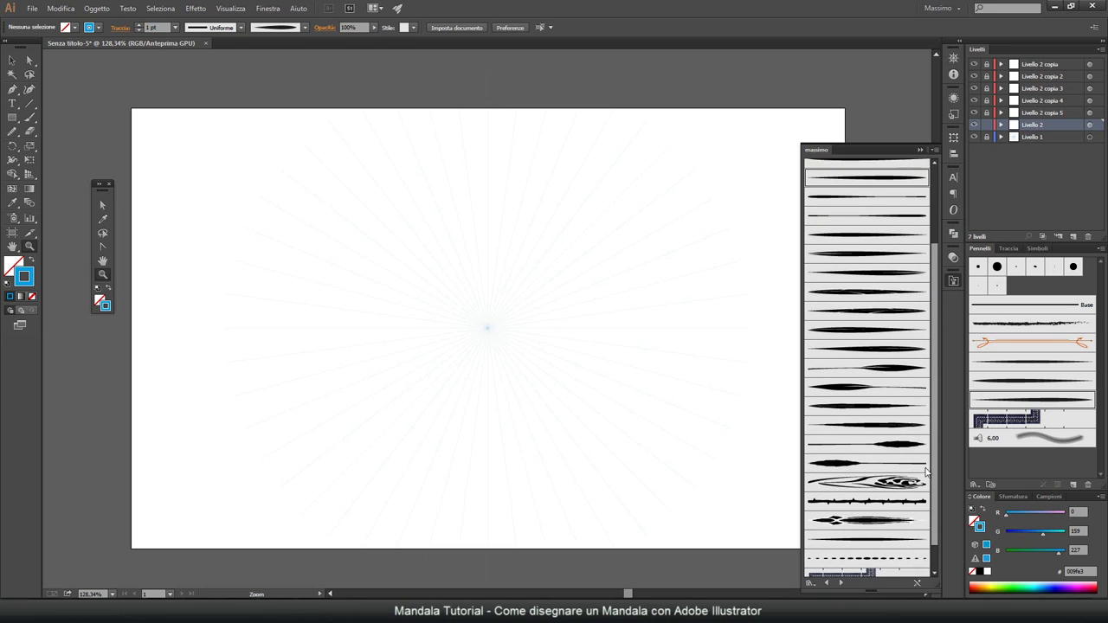
scroll(923, 494, down, 2)
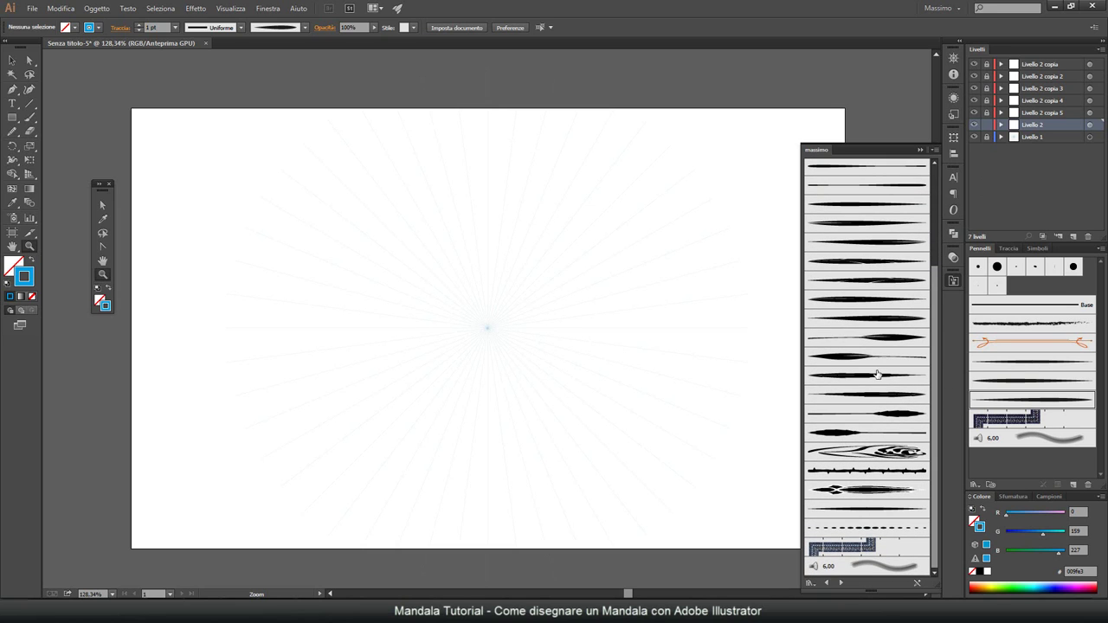
click(865, 342)
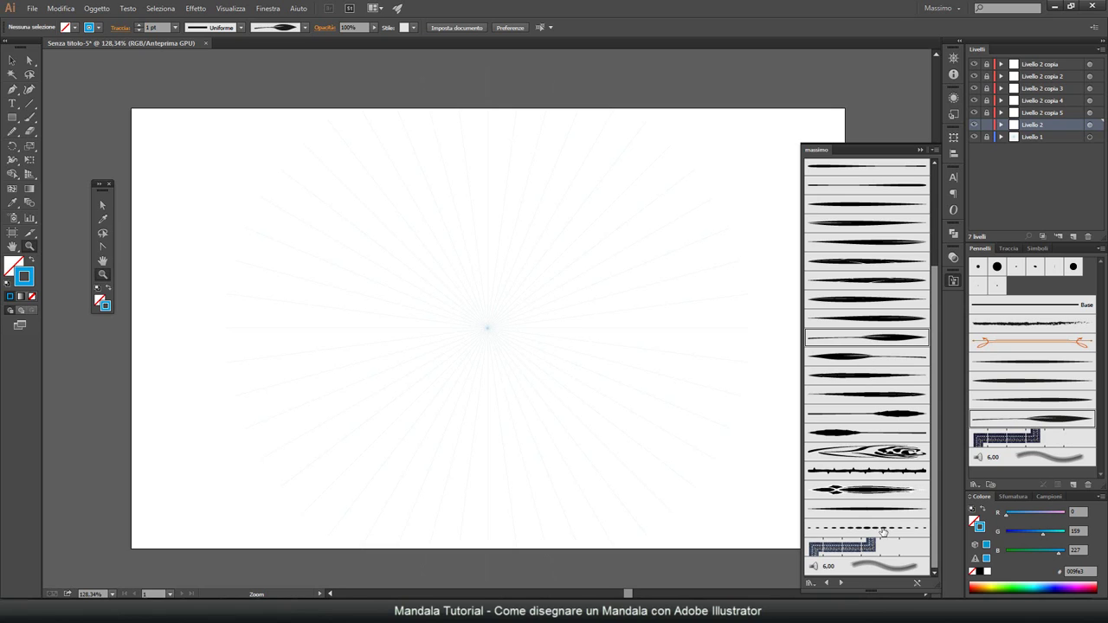
Step: Add the dashed brush and Pennello artistico 5, placing it above the dashed brush
click(882, 529)
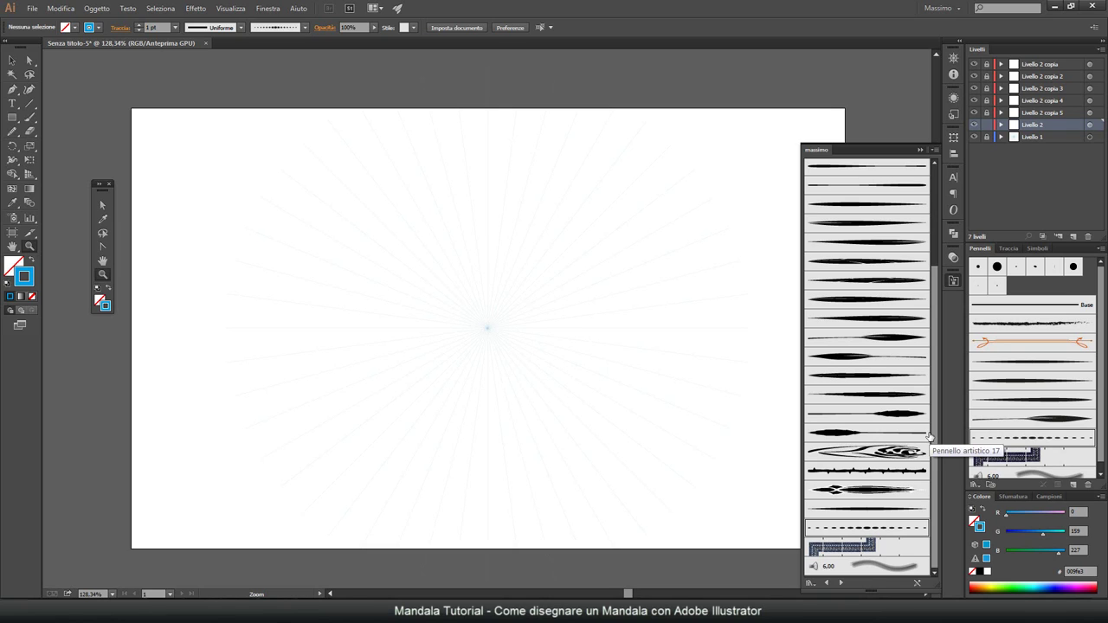
click(865, 357)
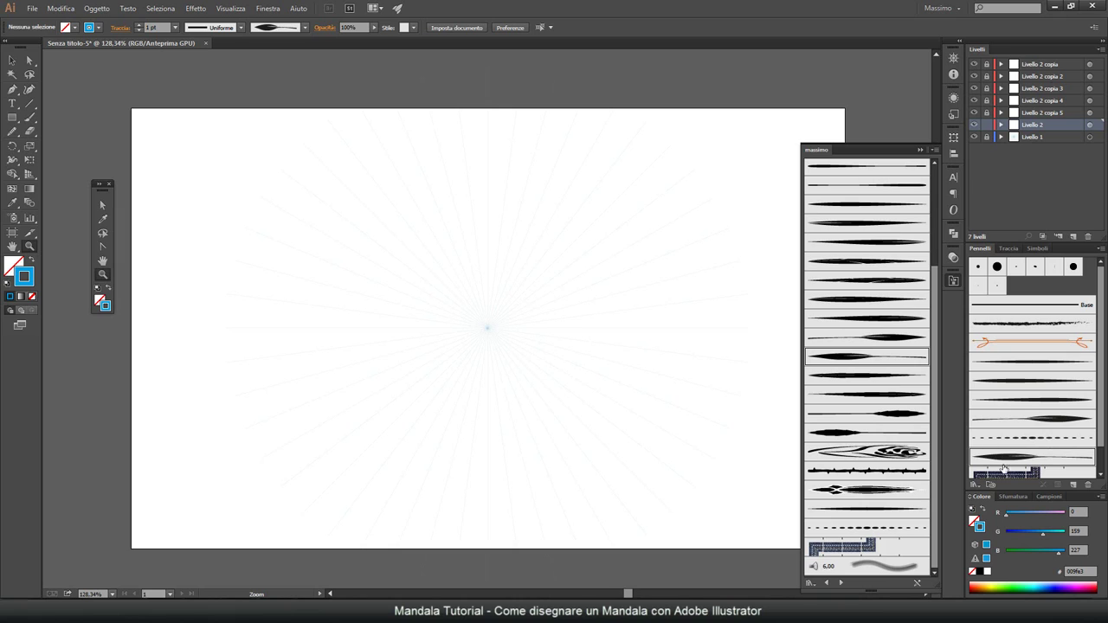
drag(1003, 466, 1008, 434)
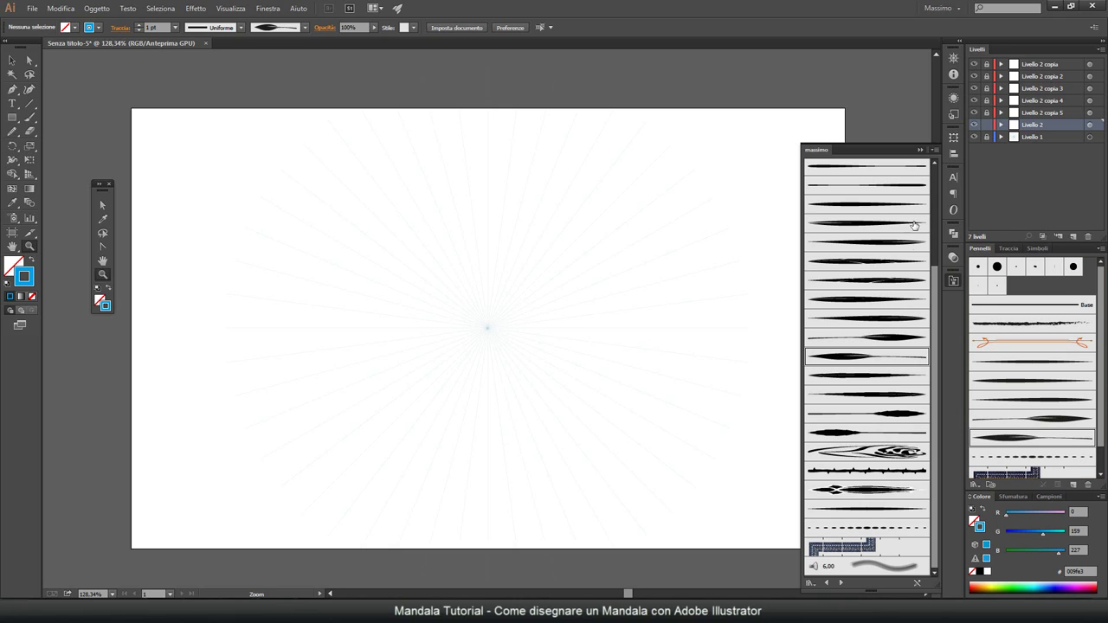
Step: Close the massimo library and switch three art brushes to Tinte e tonalità colorization
click(926, 151)
click(1051, 361)
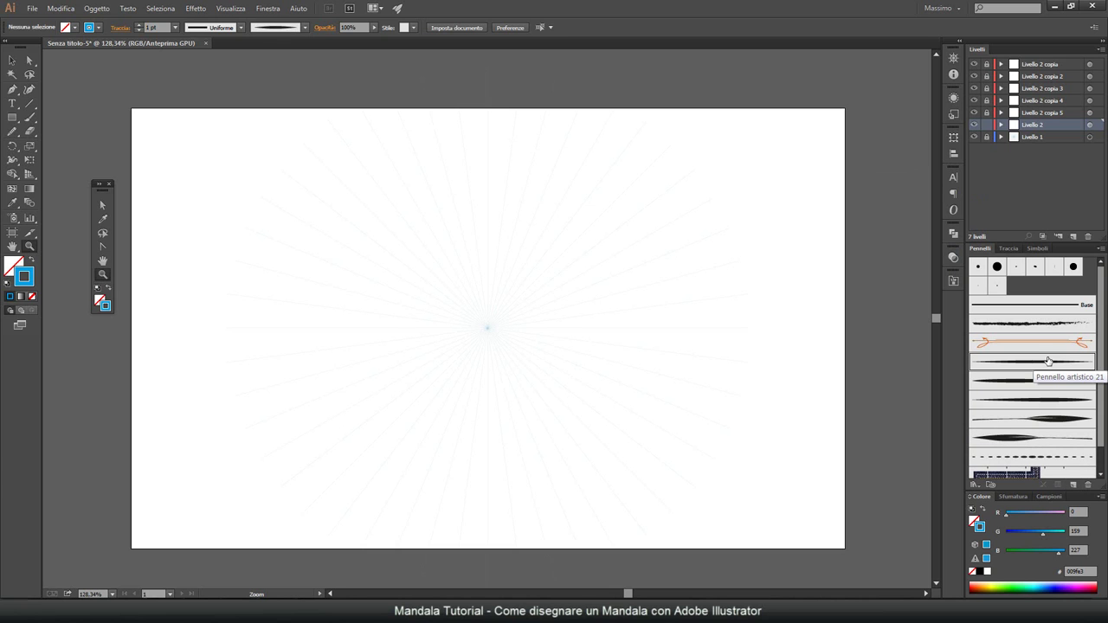
double_click(1047, 364)
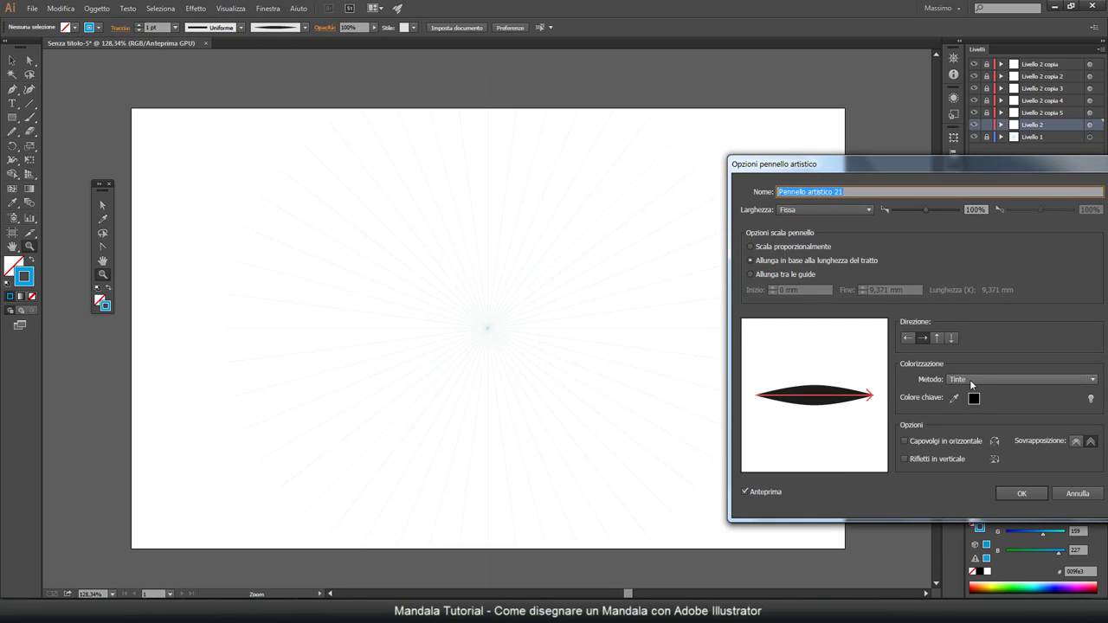
click(969, 379)
click(981, 417)
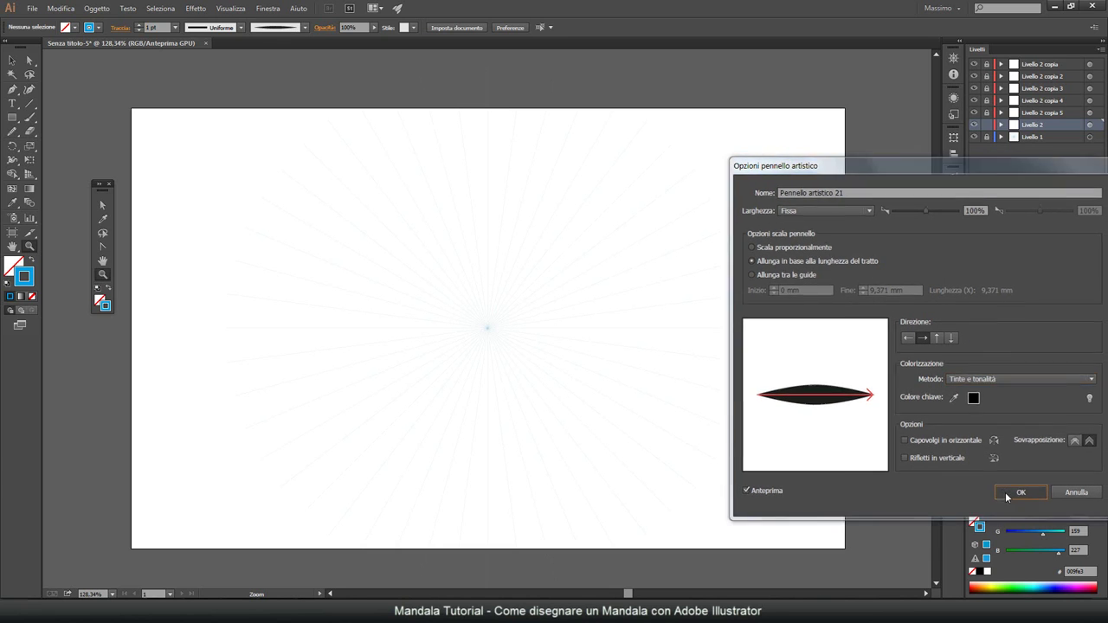
click(1022, 494)
double_click(1026, 386)
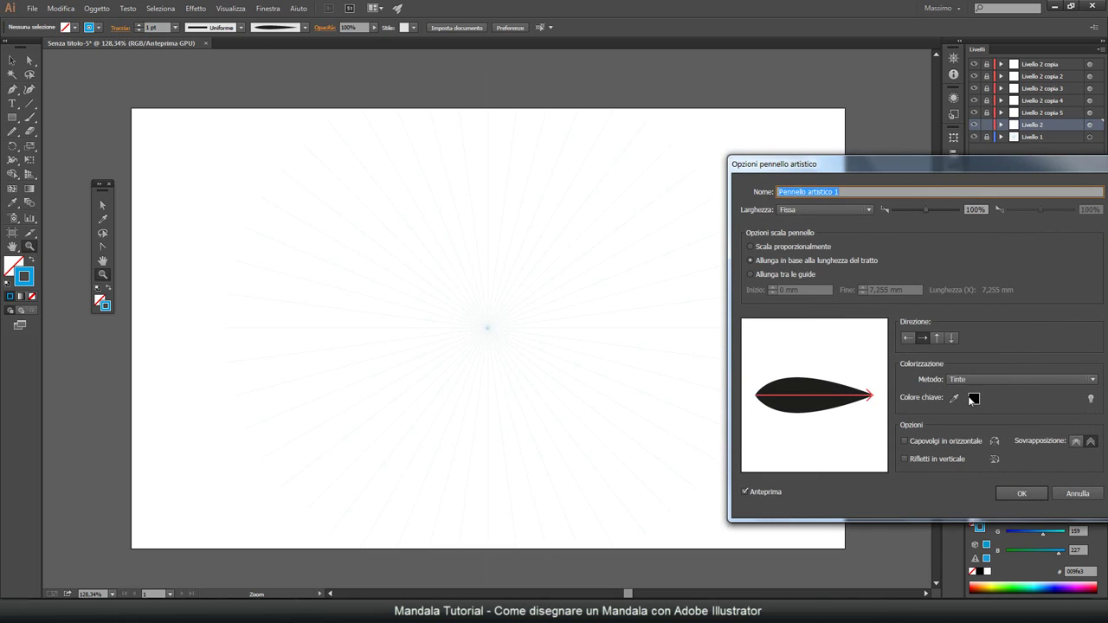
click(973, 378)
click(980, 417)
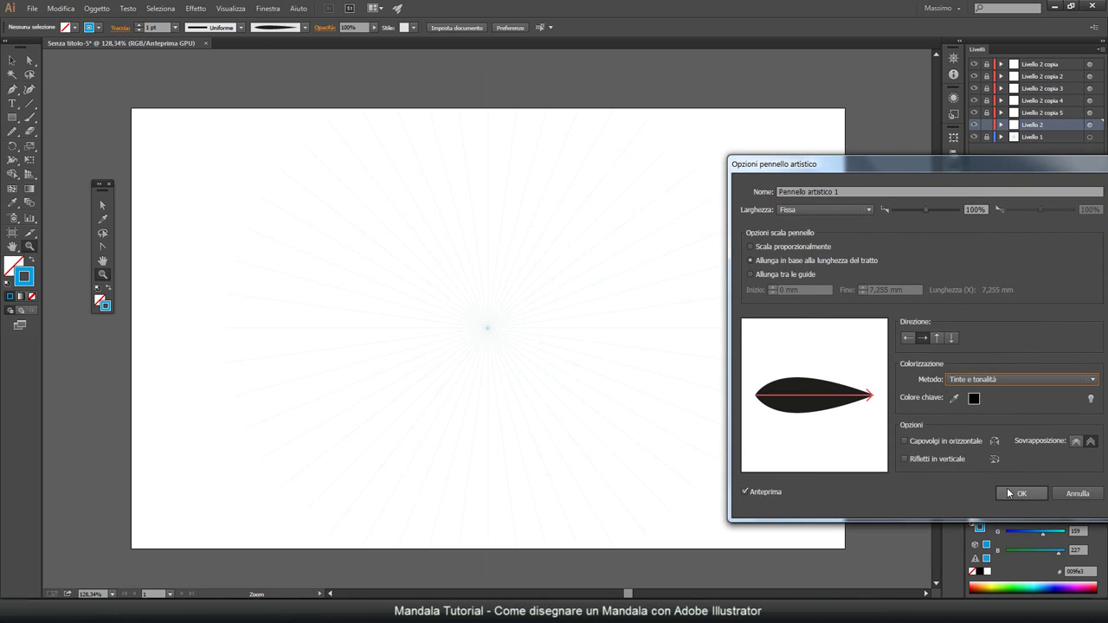
click(1037, 493)
double_click(1015, 400)
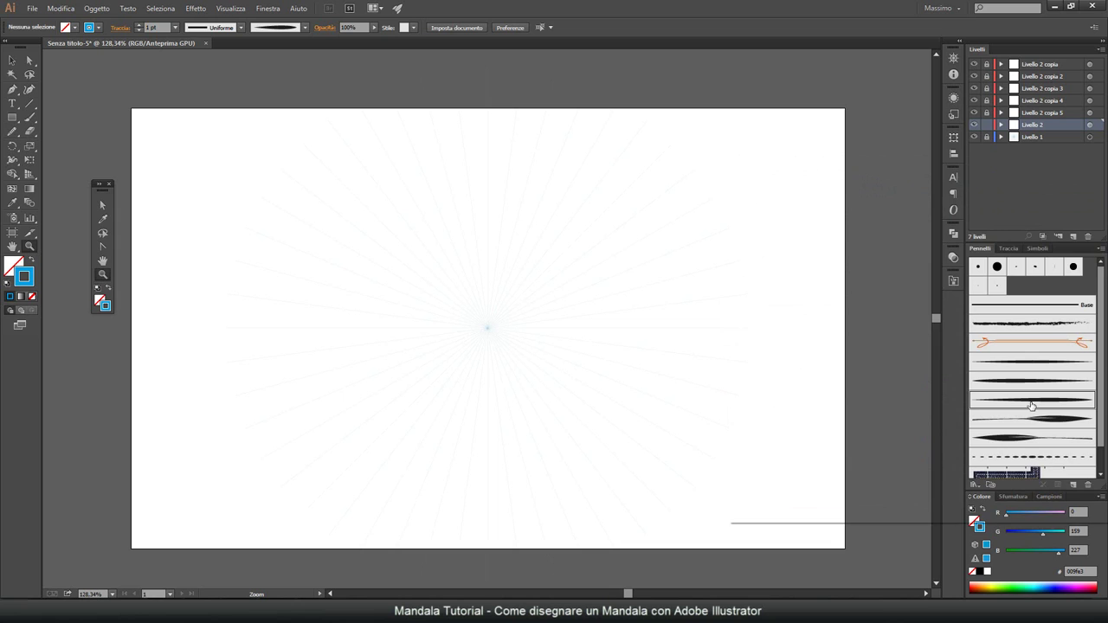
click(984, 379)
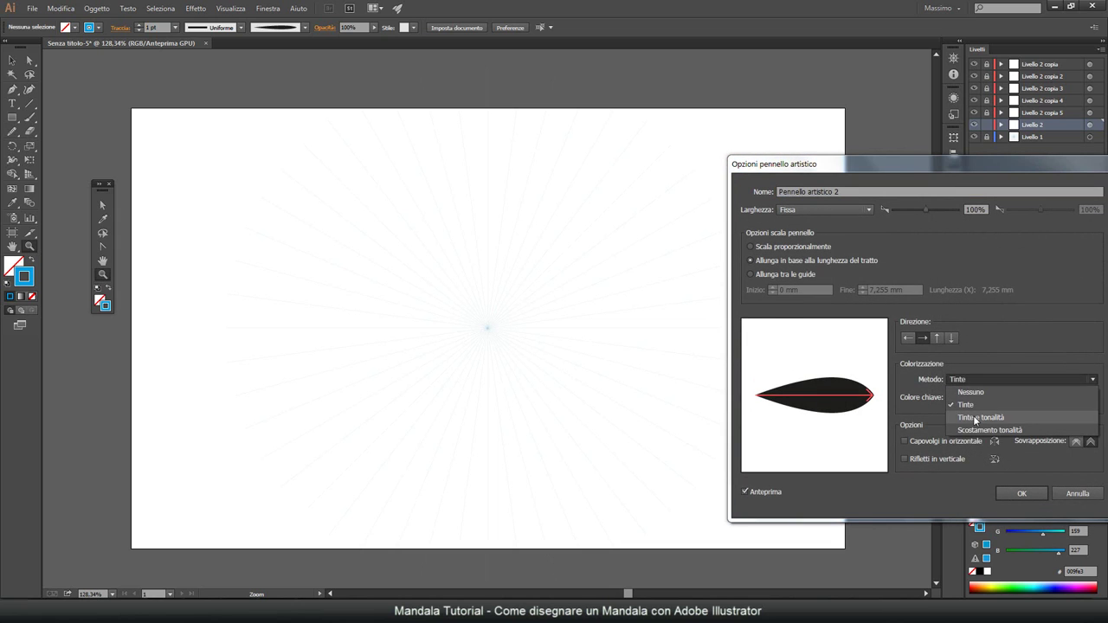
click(1006, 416)
click(1020, 492)
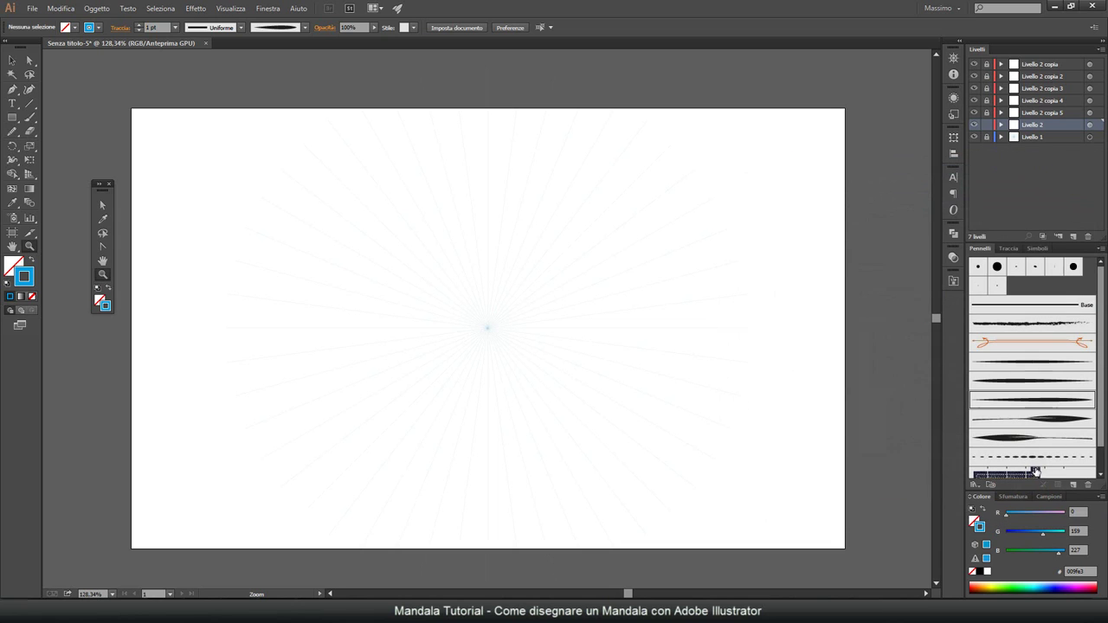
Step: Set Pennello artistico 12, 5 and the dotted art brush to Tinte e tonalità colorization
double_click(1035, 422)
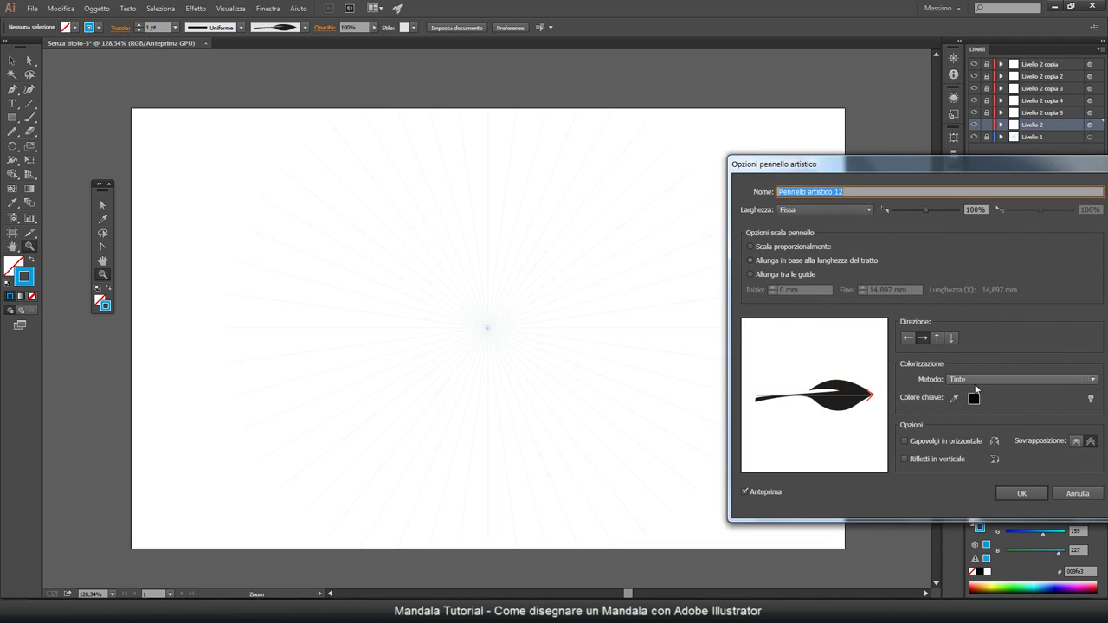
click(975, 381)
click(972, 413)
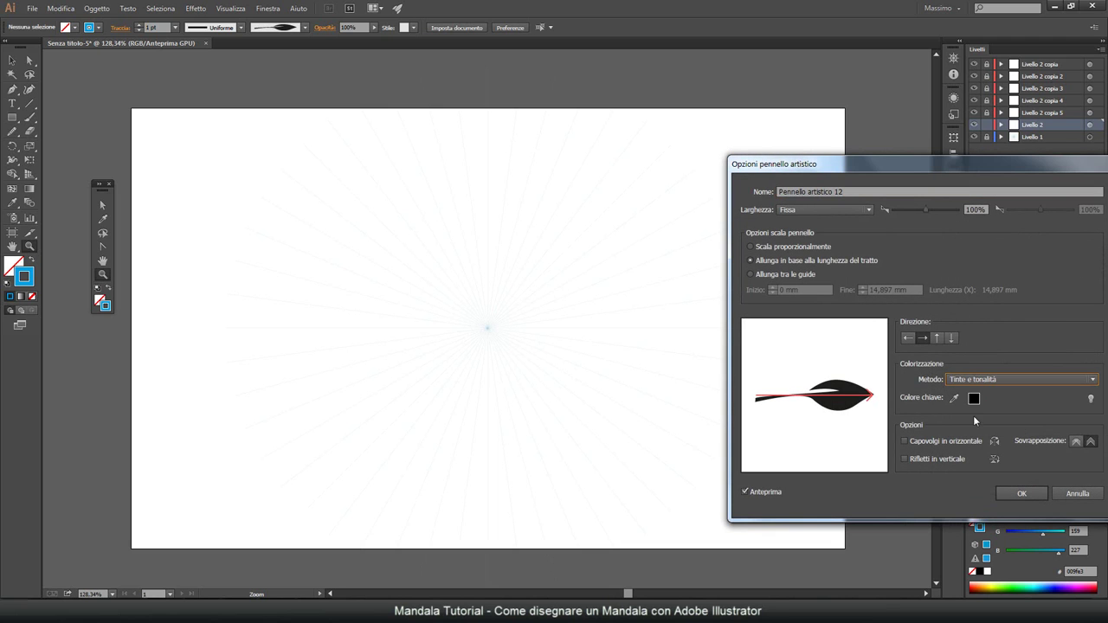
click(1018, 492)
double_click(1035, 440)
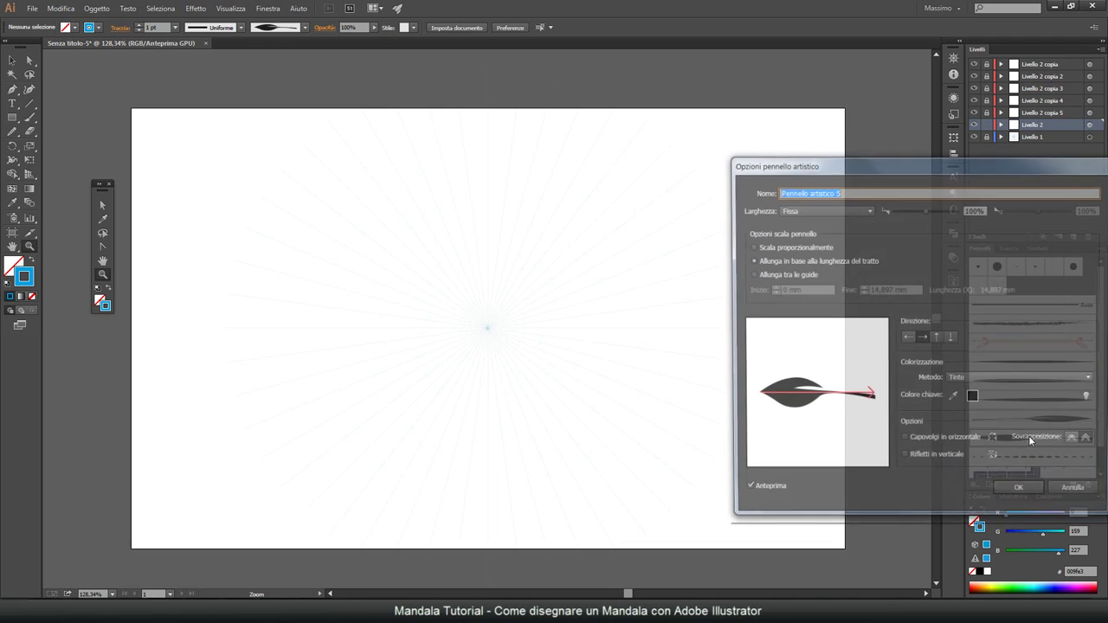
click(959, 381)
click(962, 417)
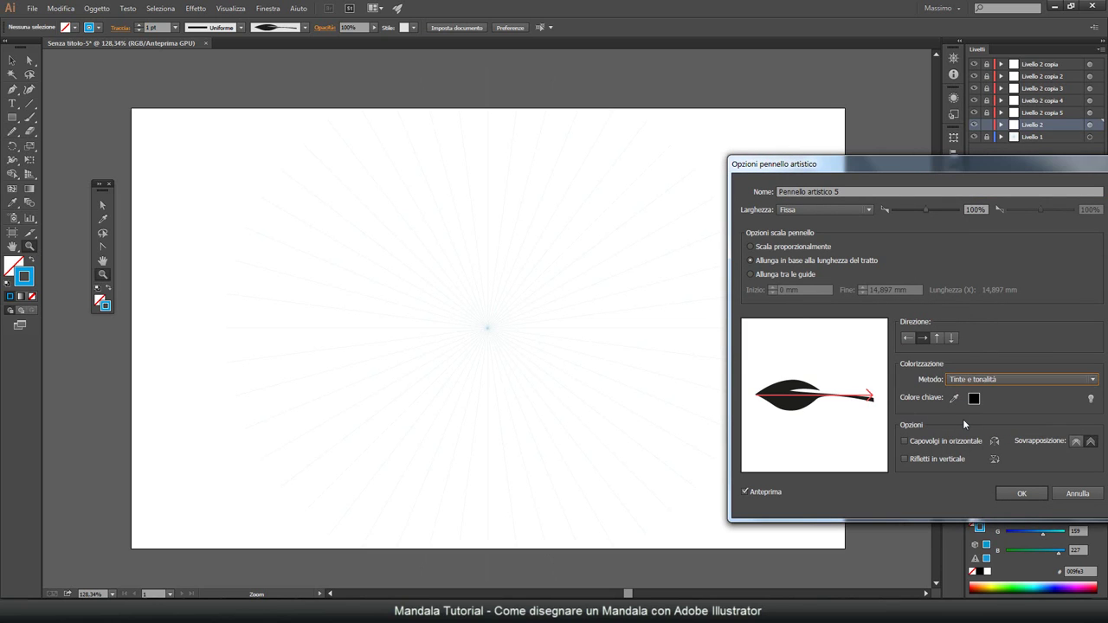
click(1021, 493)
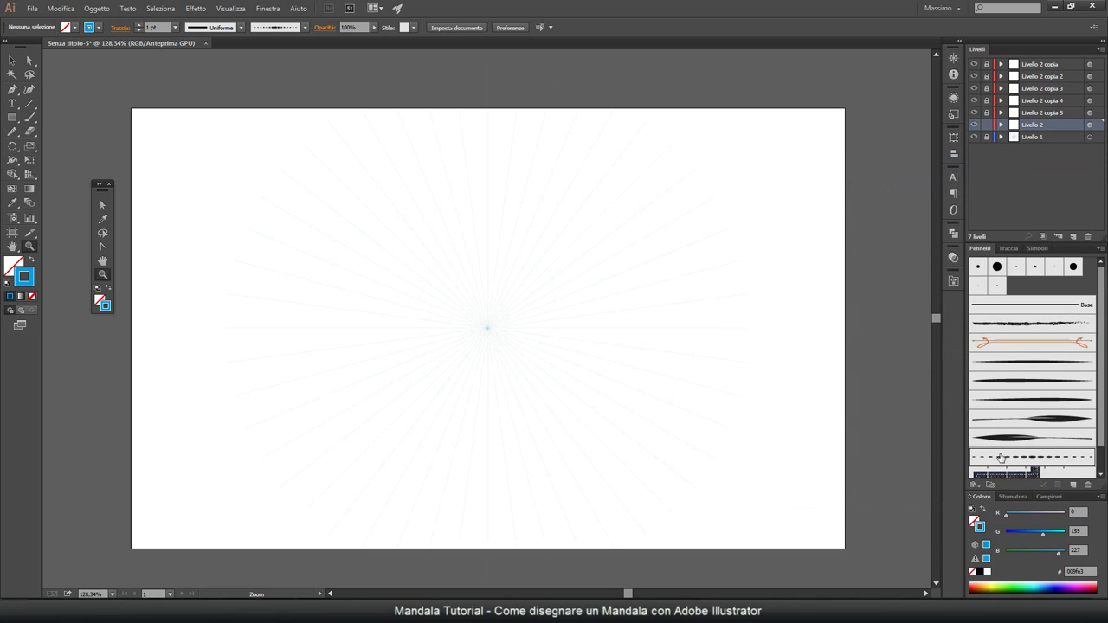
double_click(1009, 458)
click(965, 380)
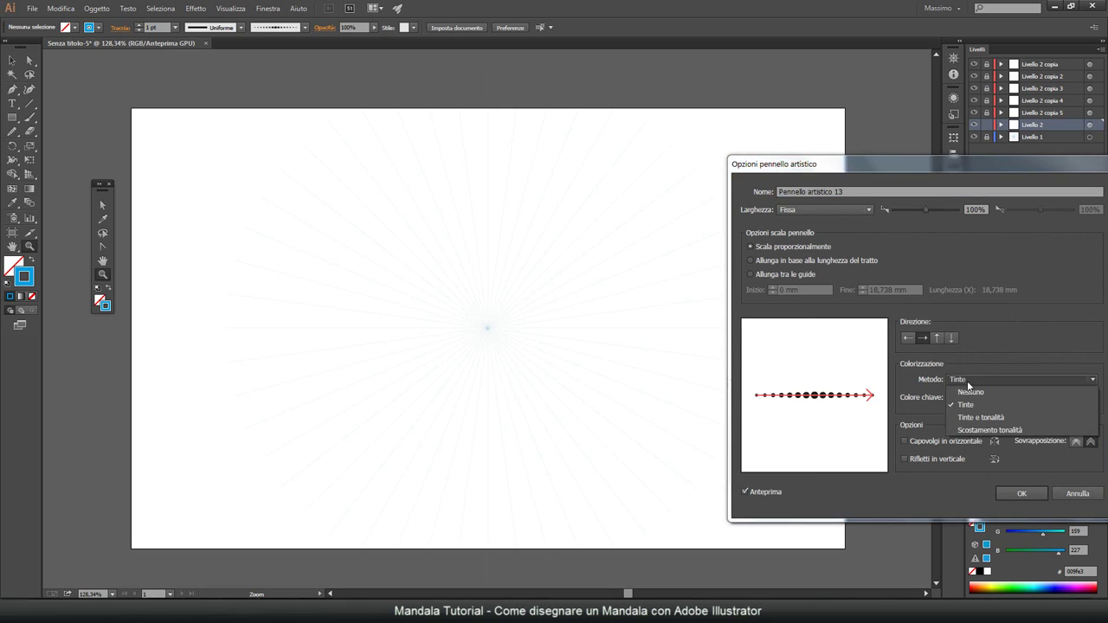
click(970, 418)
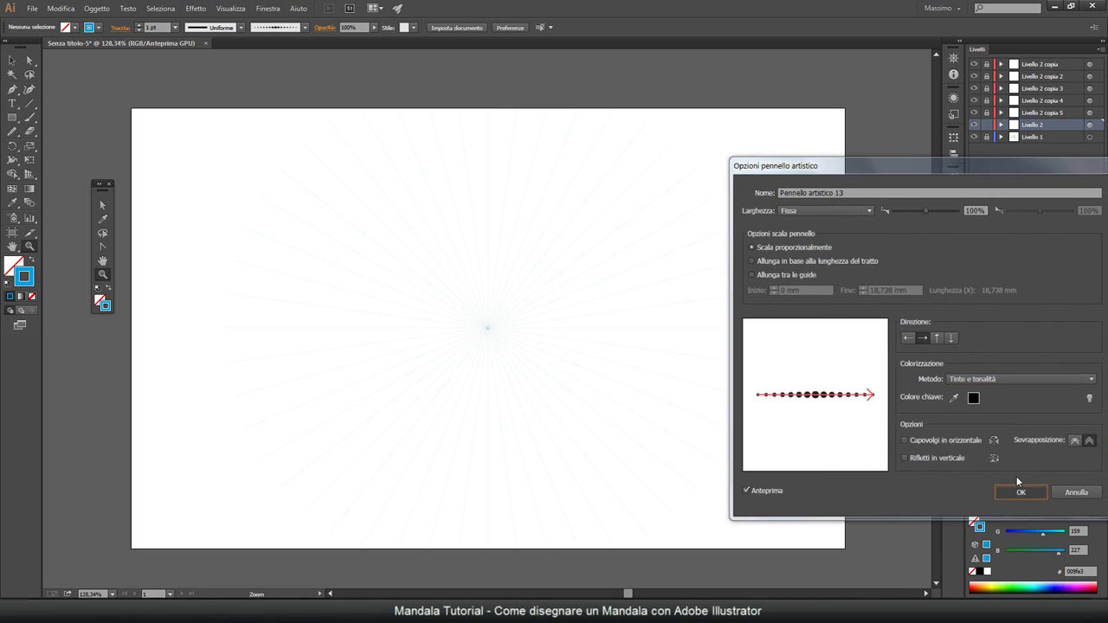
click(1021, 494)
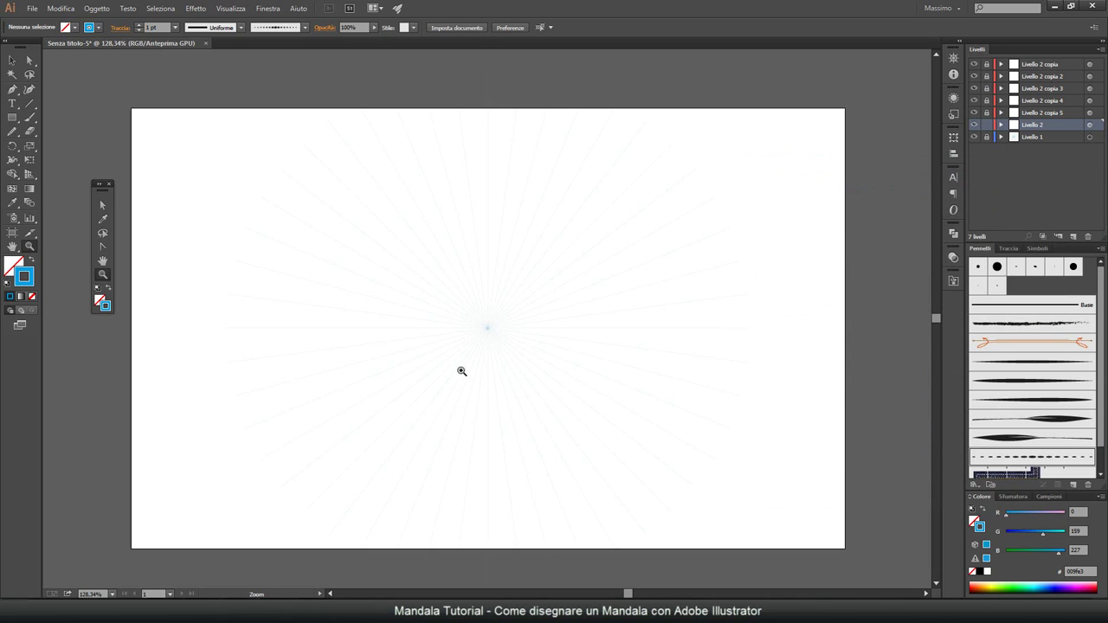
Step: Magnify the radial guide grid around its centre and pan to recentre the hub
click(488, 328)
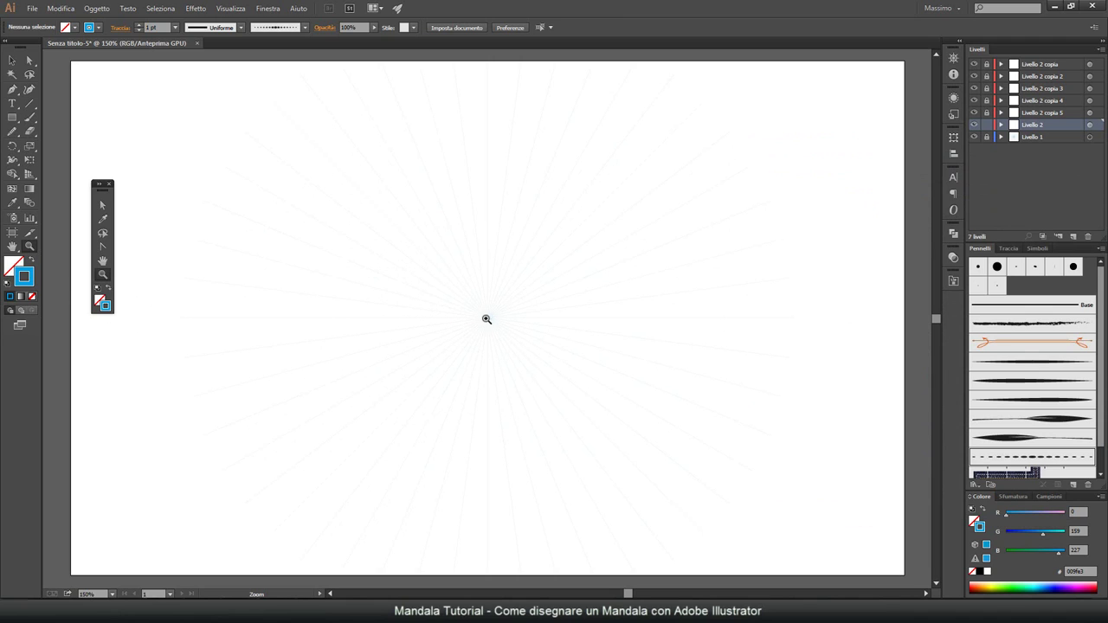
drag(485, 317, 632, 215)
mouse_move(495, 321)
mouse_down()
mouse_move(721, 129)
mouse_move(710, 240)
mouse_up()
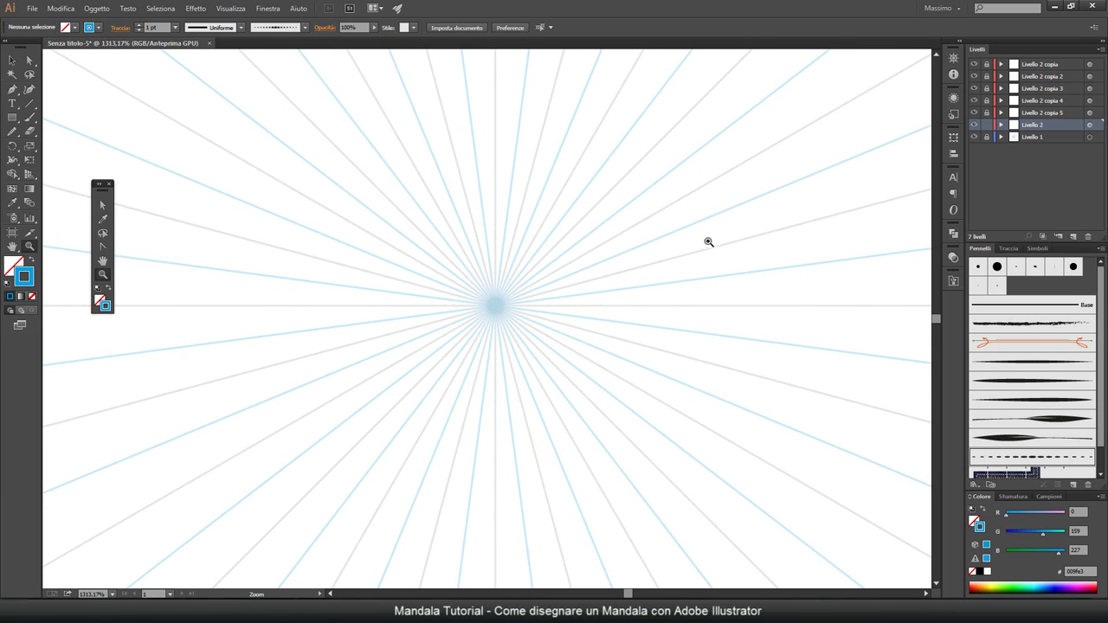
drag(494, 306, 713, 123)
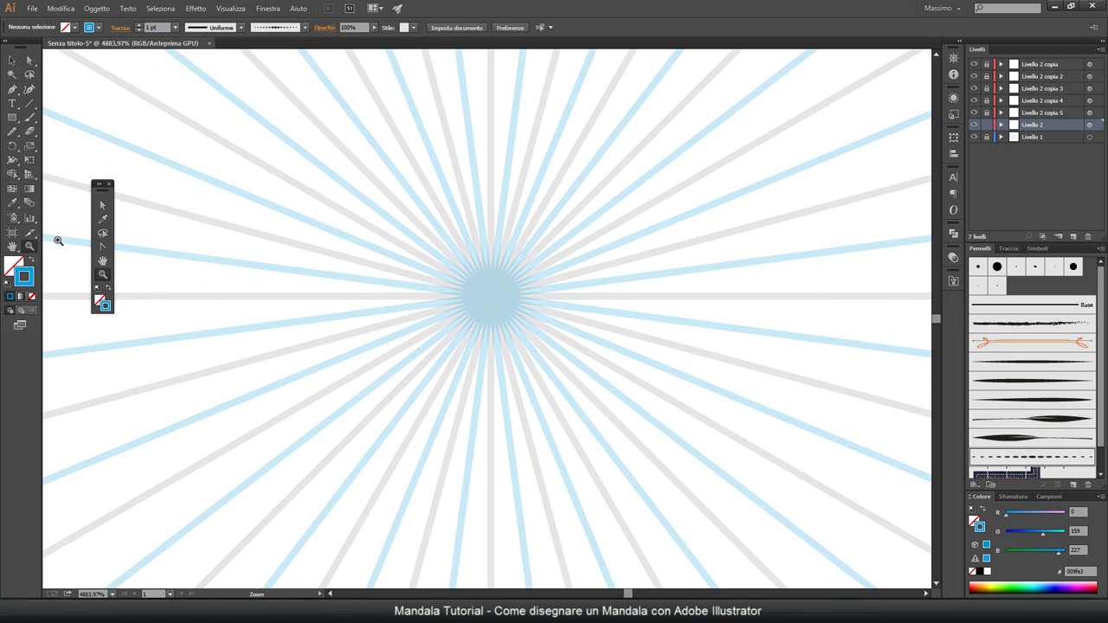
click(102, 259)
drag(492, 301, 493, 365)
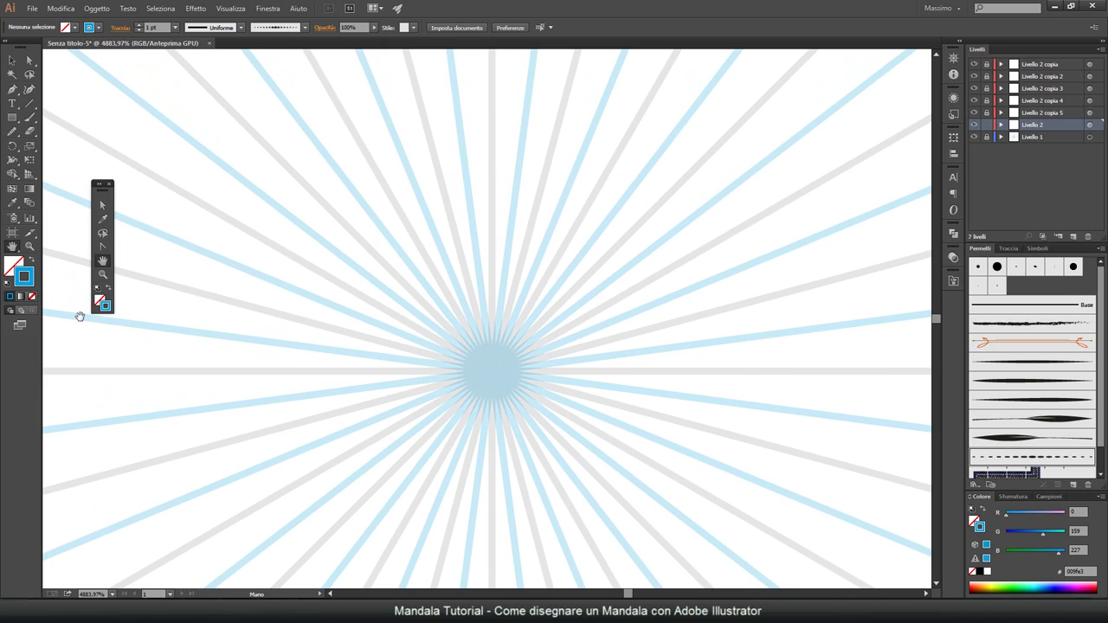
click(30, 117)
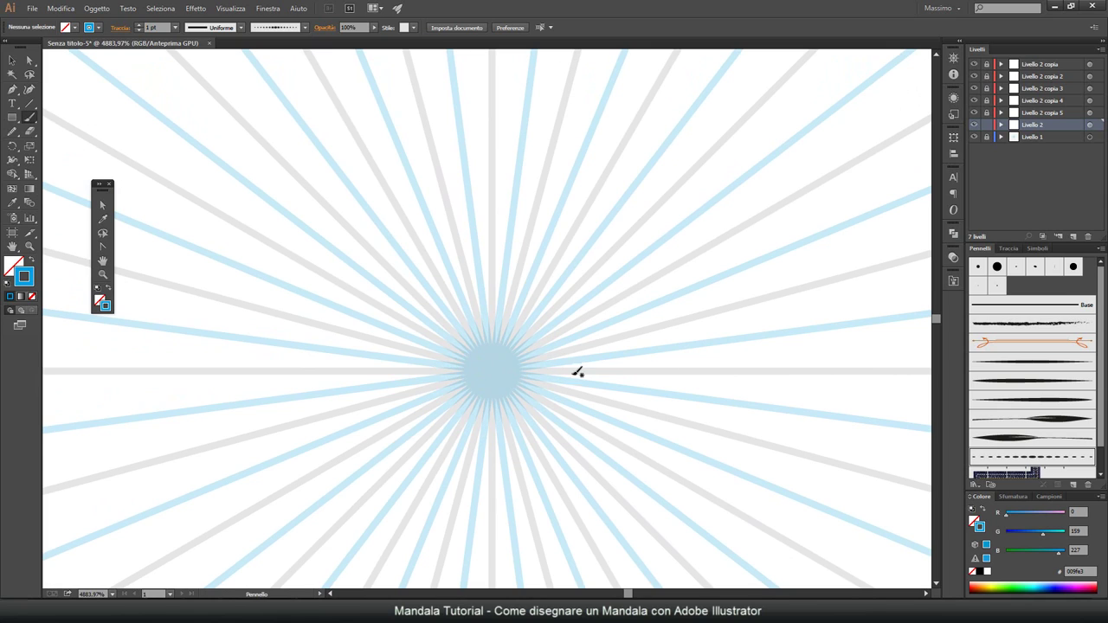
Step: Paint a 12-pointed star outline around the centre with the small calligraphic brush and select it
click(978, 288)
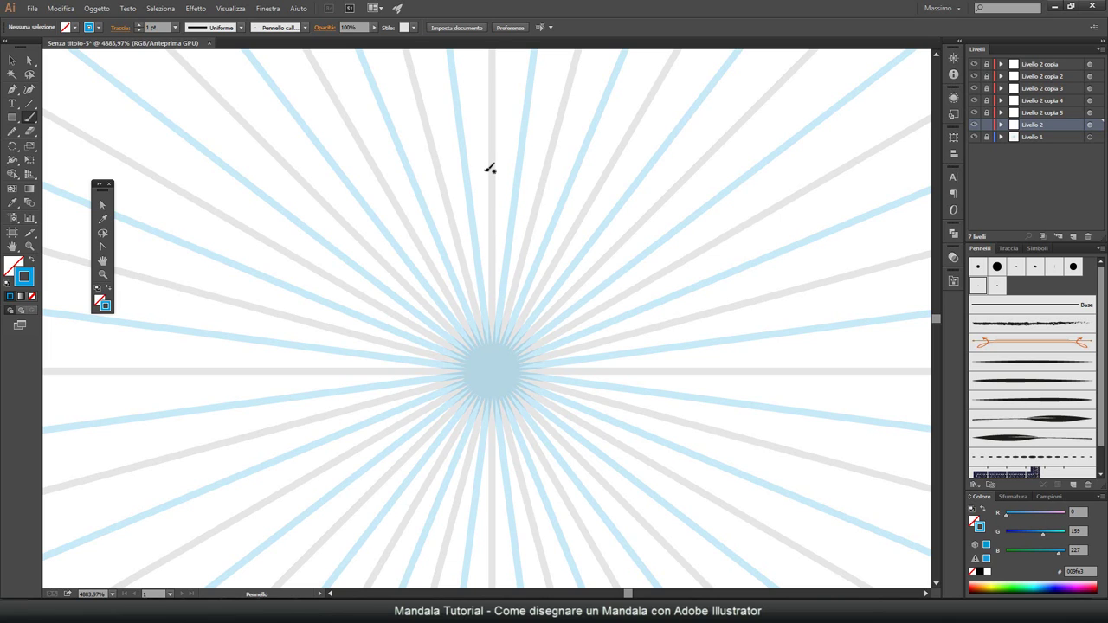
drag(488, 169, 535, 224)
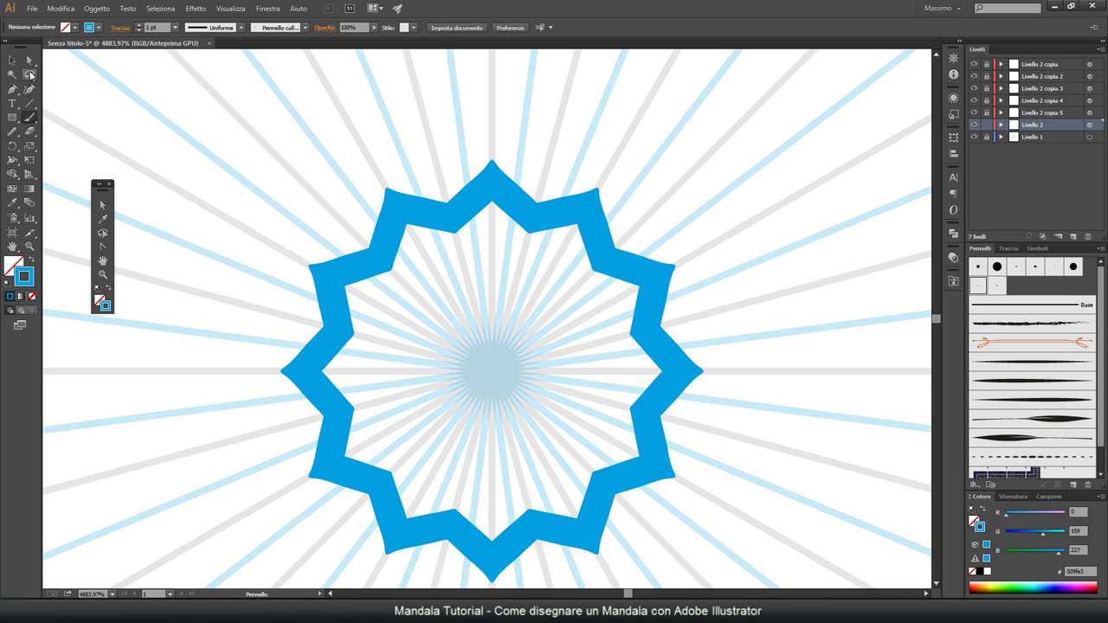
click(12, 60)
click(510, 203)
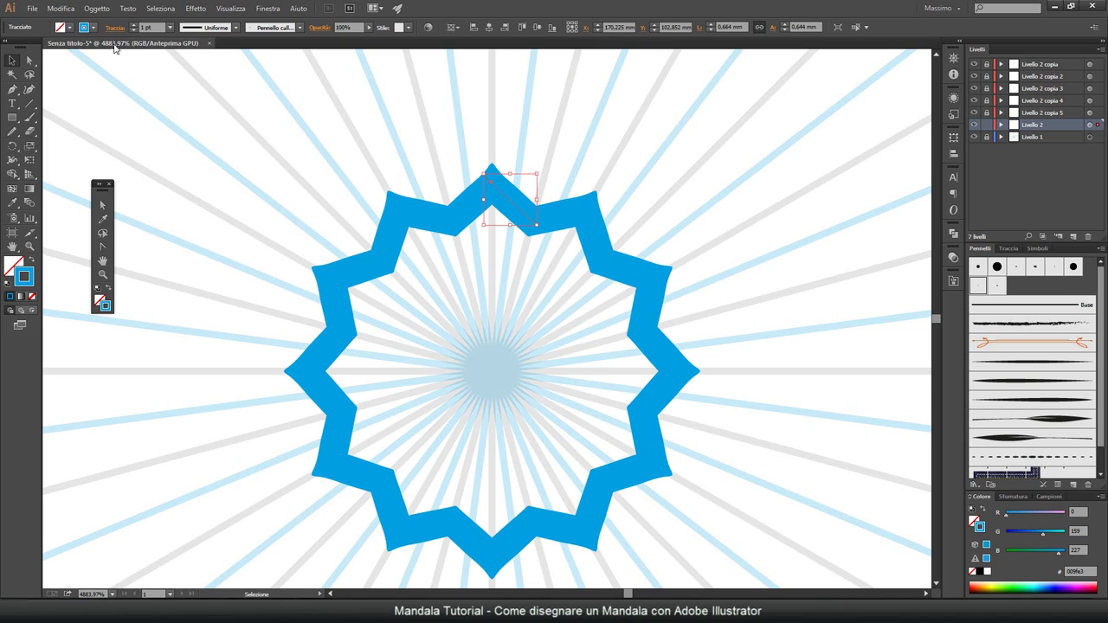
Step: Give the star a black stroke at 0,75 pt weight and deselect it
click(92, 27)
click(38, 48)
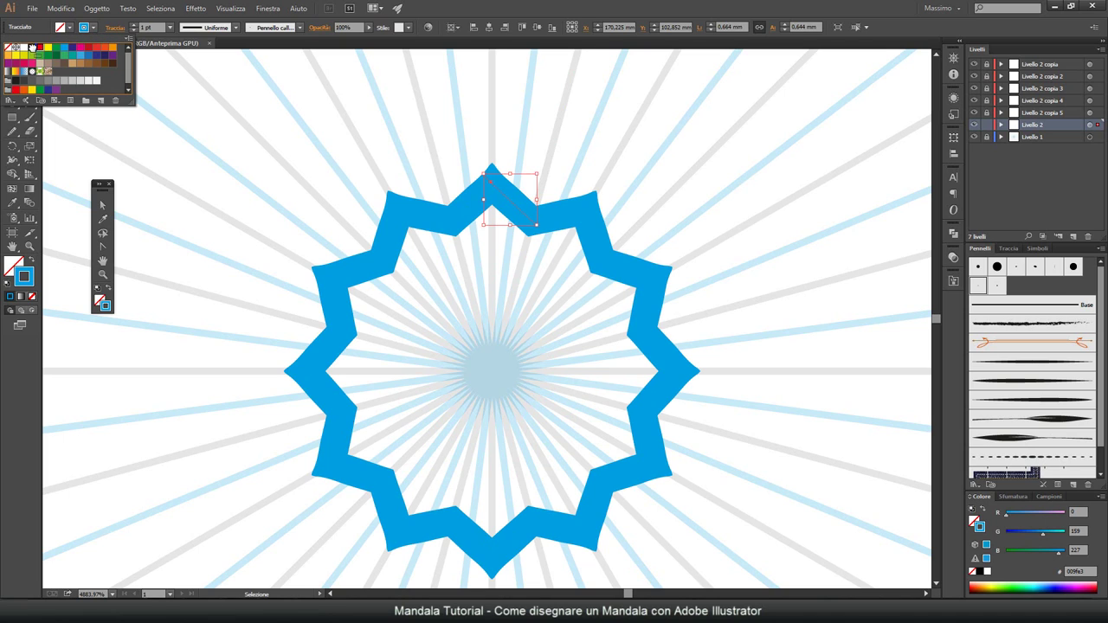
click(31, 48)
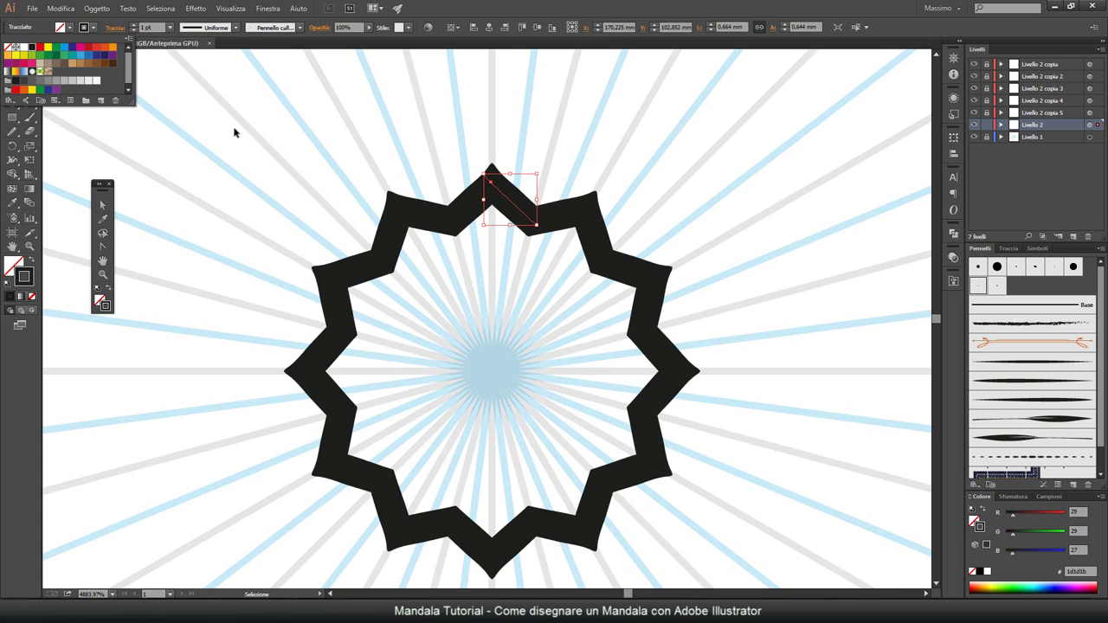
click(170, 32)
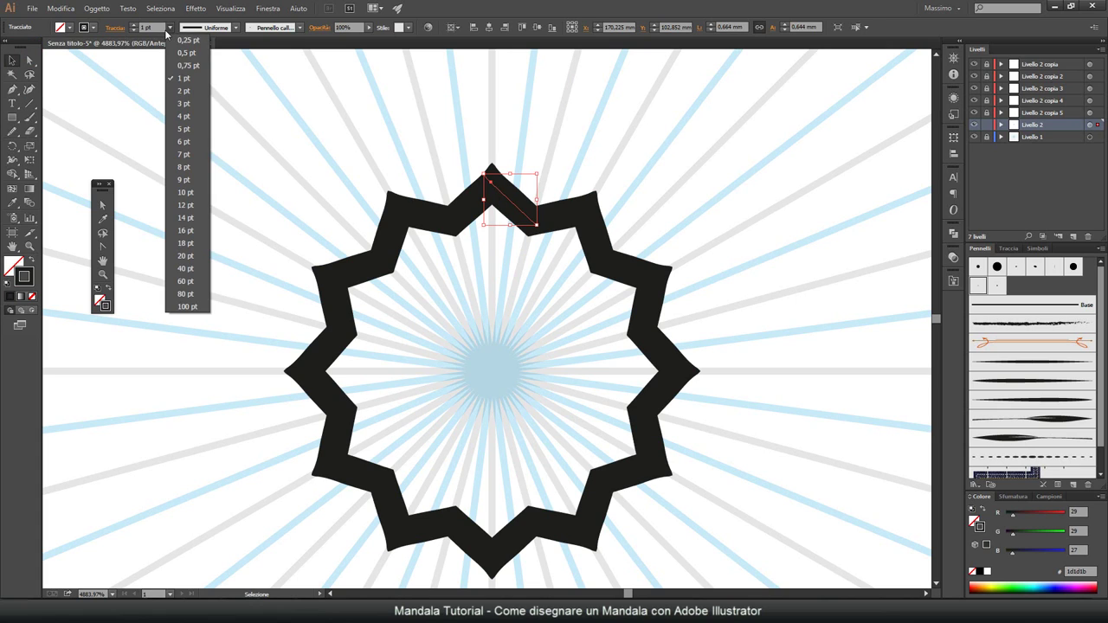
click(176, 67)
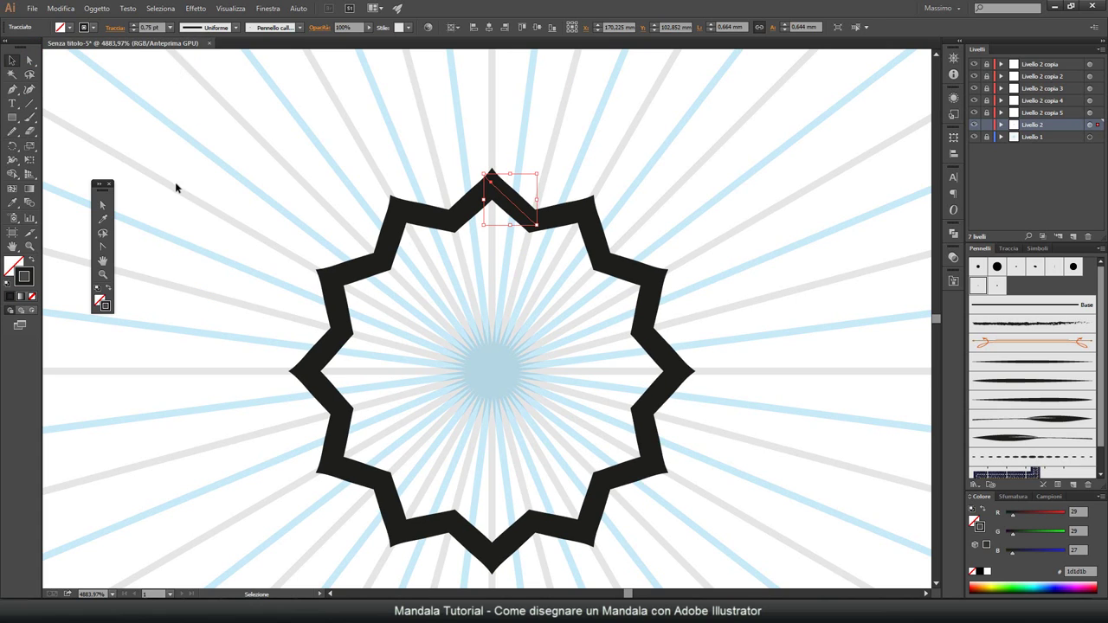
click(84, 97)
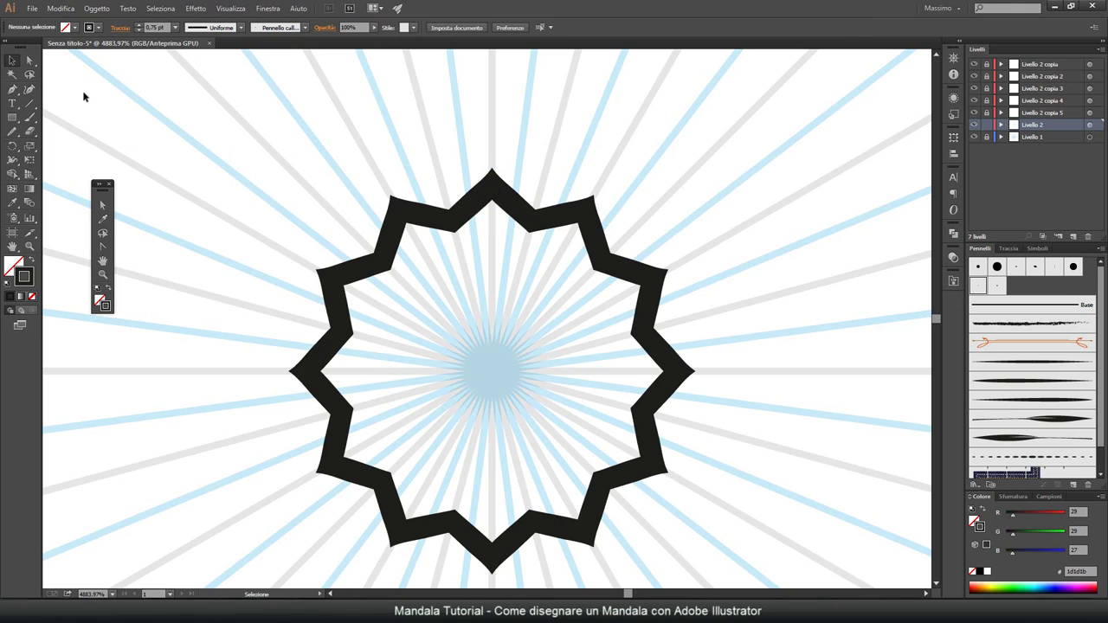
click(30, 104)
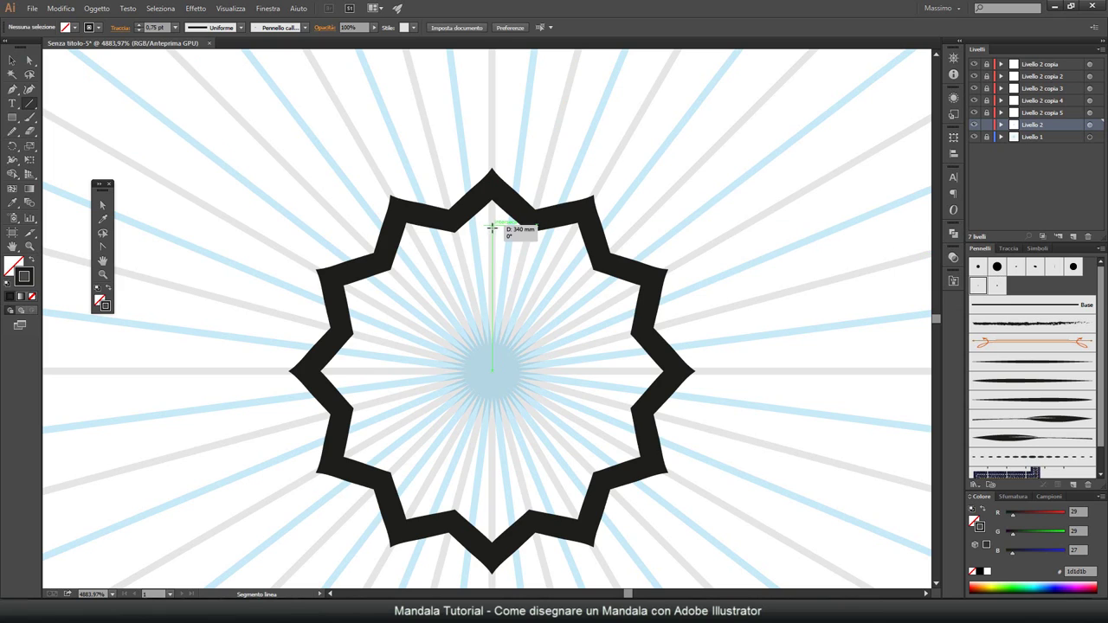
Step: Stamp a radially repeated round black dot just below the top square, undoing a rejected blob
drag(491, 227, 492, 248)
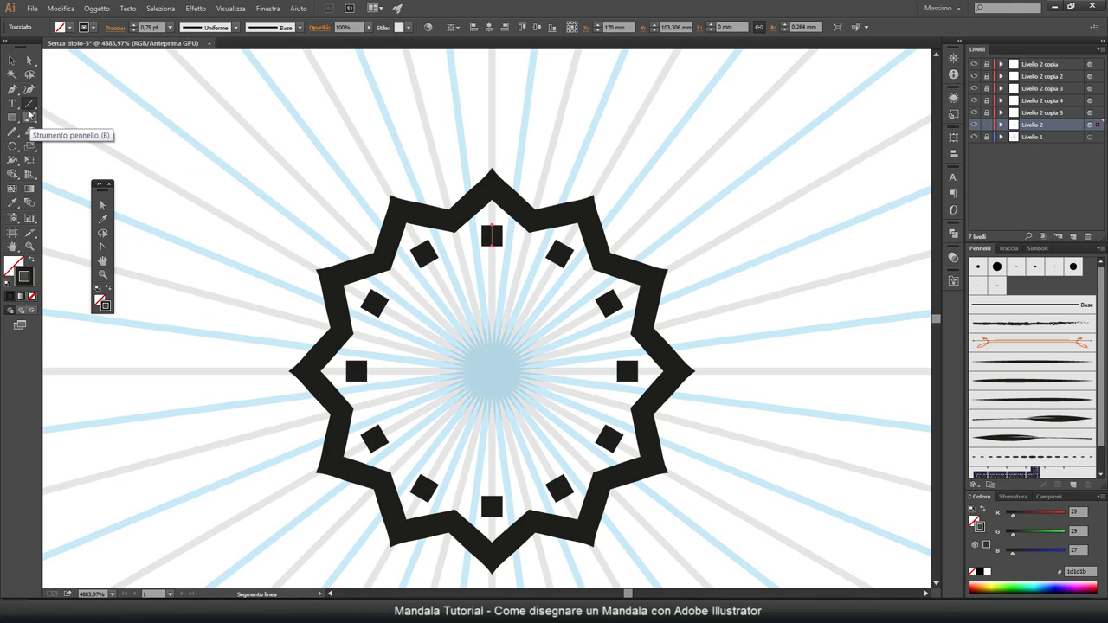
click(31, 119)
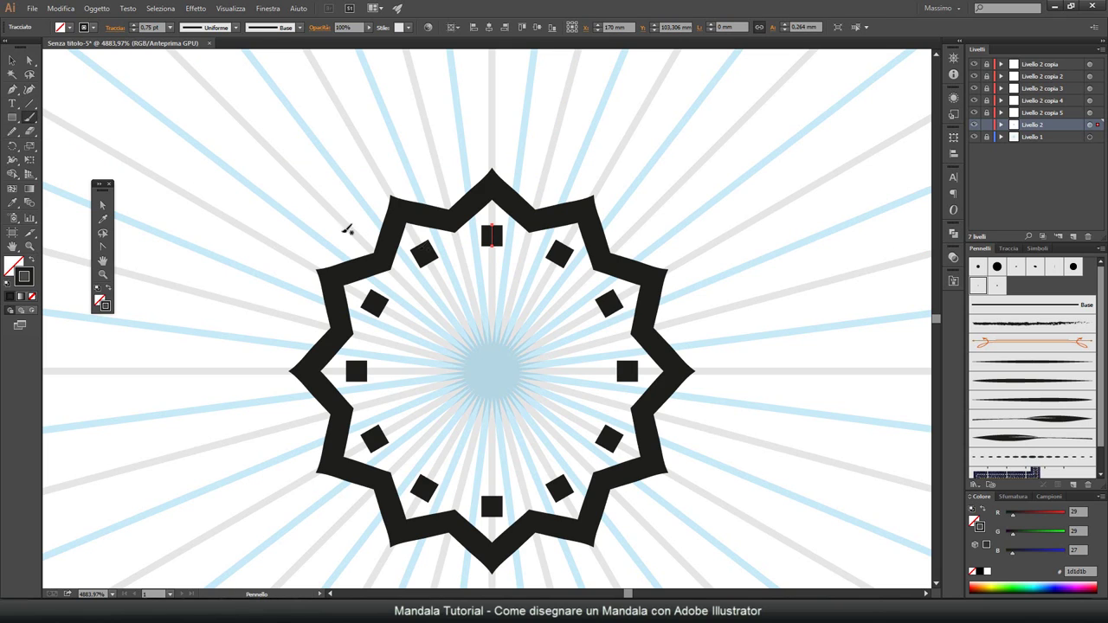
click(106, 106)
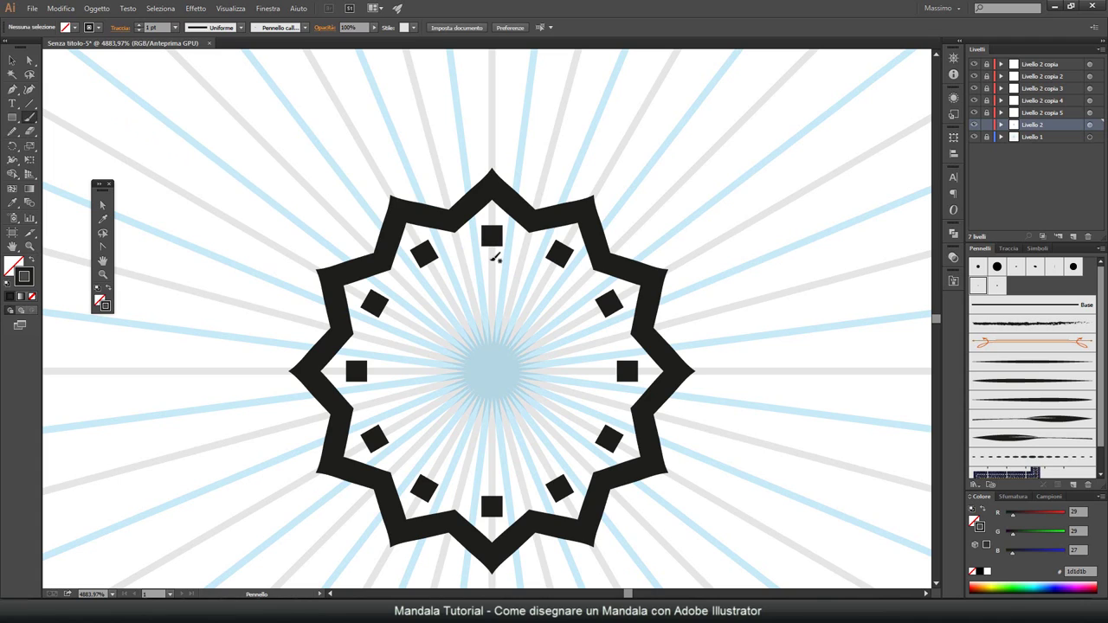
drag(494, 260, 500, 275)
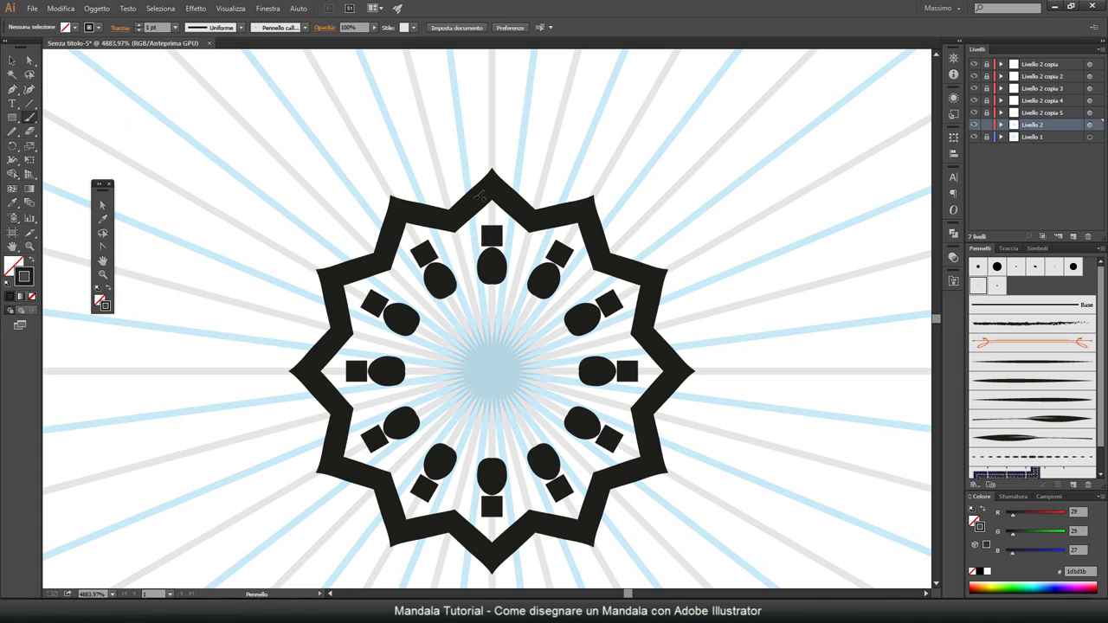
key(ctrl+z)
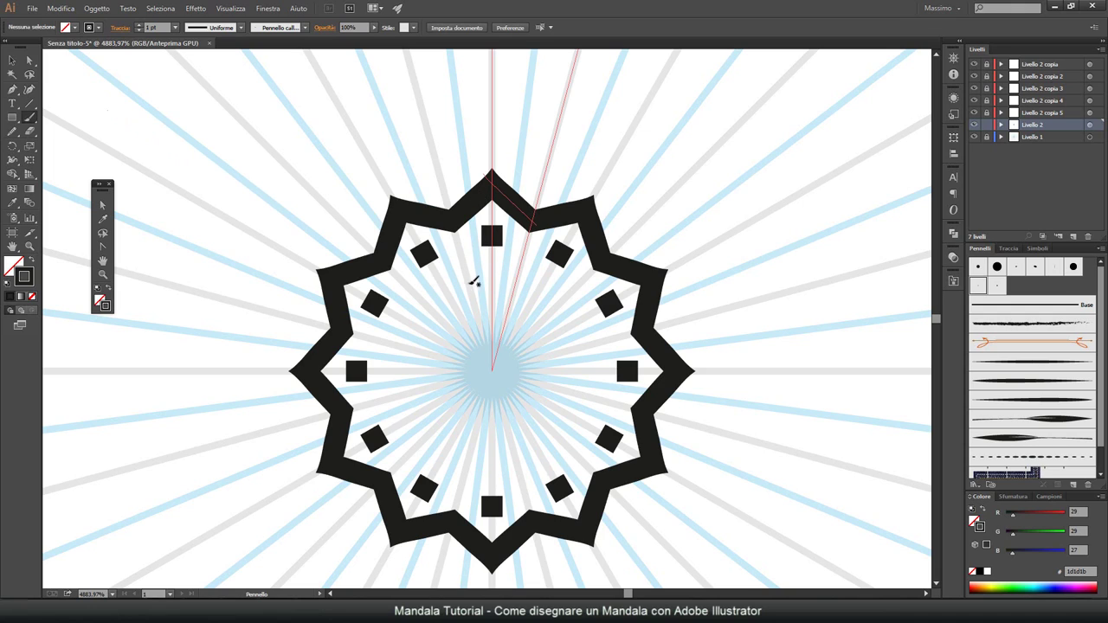
click(492, 282)
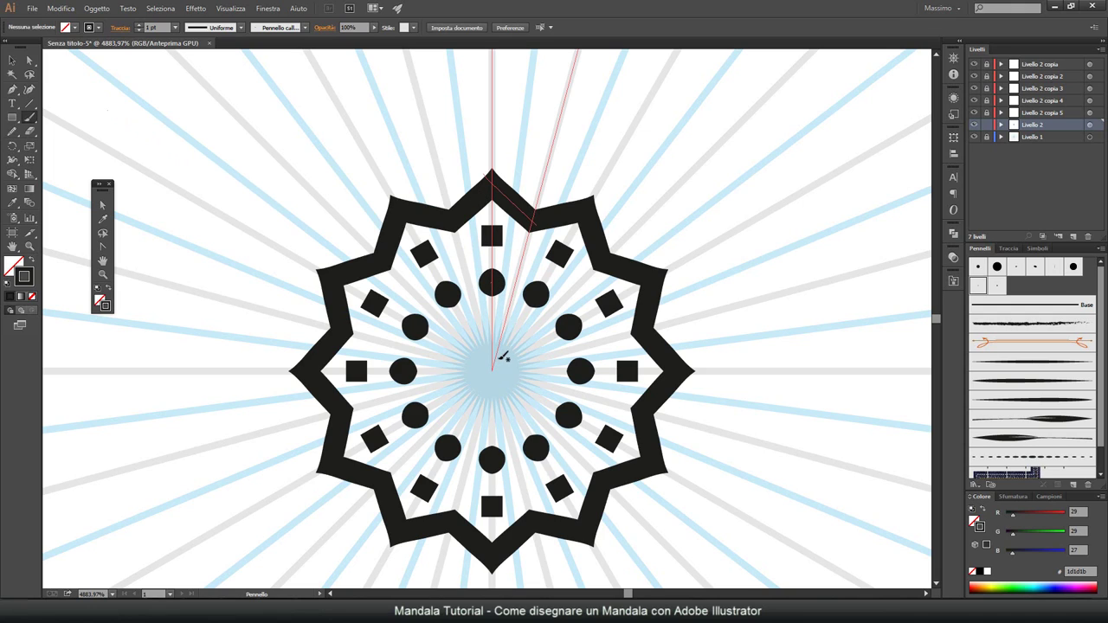
Step: Deselect the red guide paths and paint a thick scalloped ring around the light-blue centre
click(245, 196)
click(12, 61)
click(59, 76)
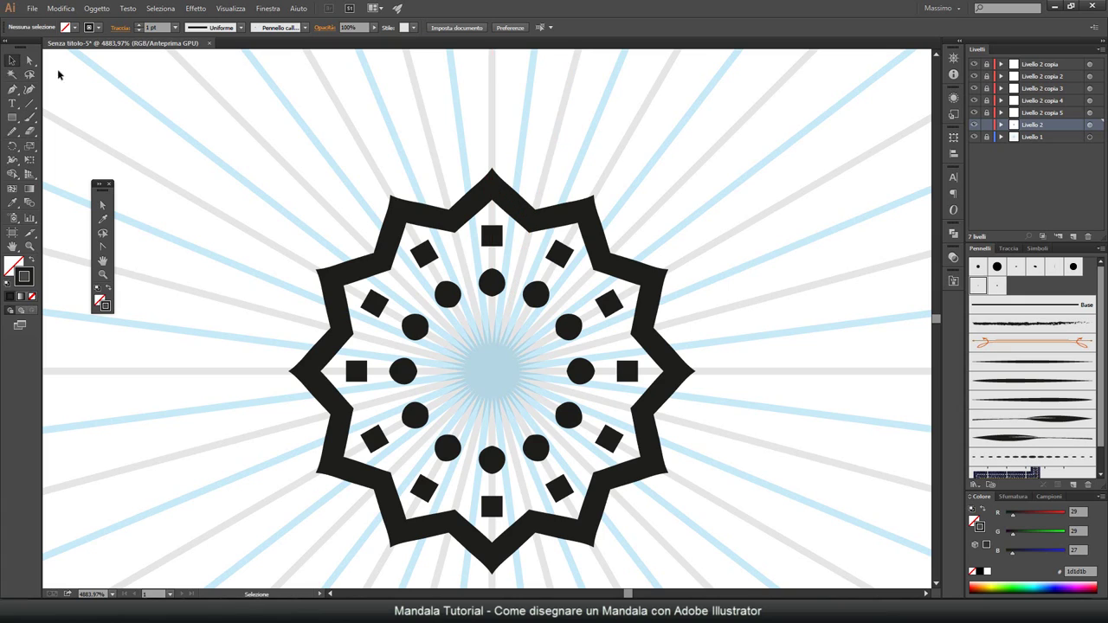
click(29, 117)
drag(494, 320, 556, 385)
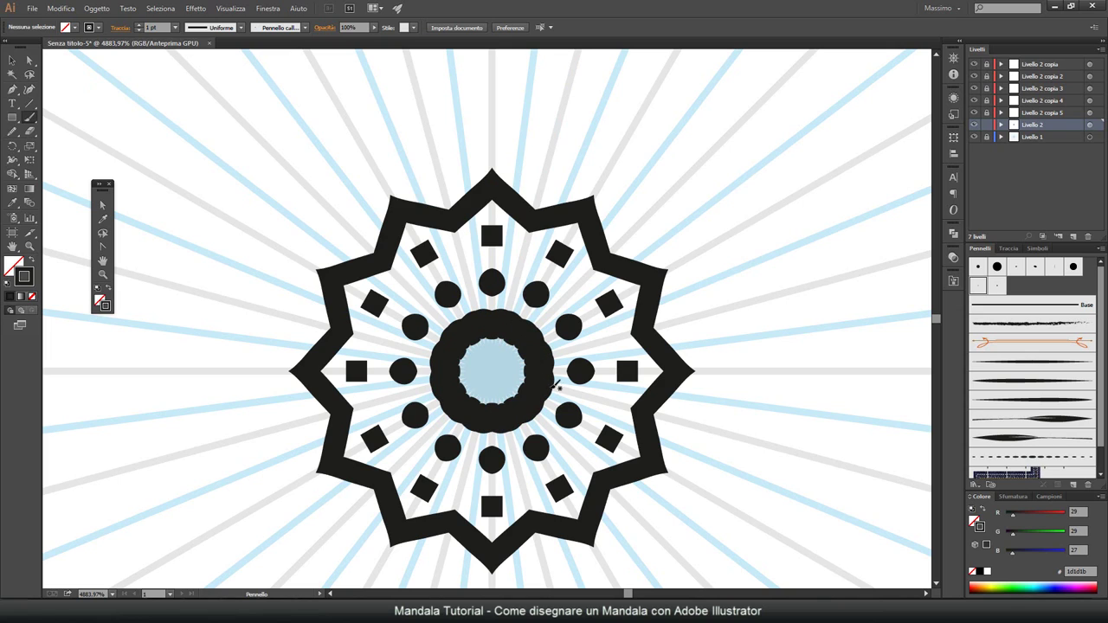
Step: Undo the thick ring, then at 0,25 pt paint a thin star ring and centre spikes
key(ctrl+z)
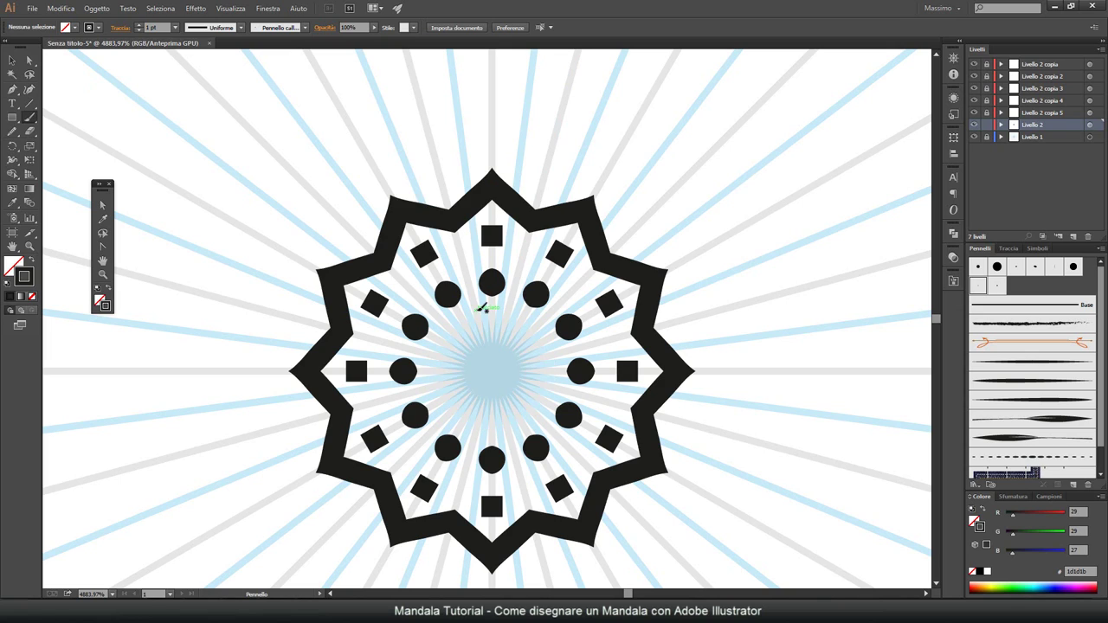
click(174, 28)
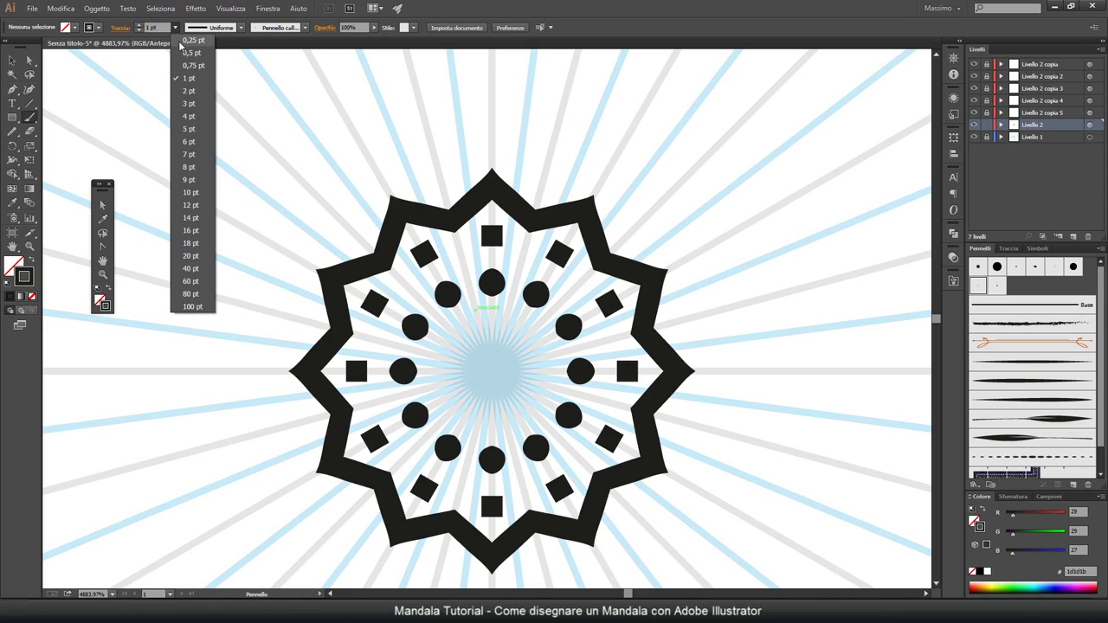
click(192, 41)
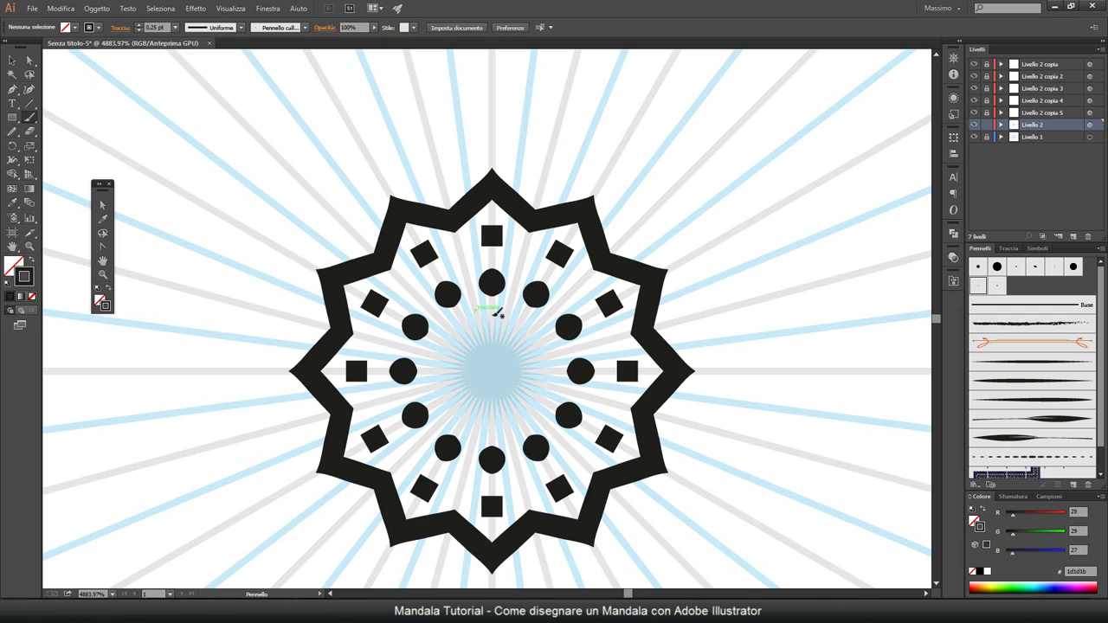
mouse_move(499, 315)
mouse_down()
mouse_move(522, 349)
mouse_move(512, 348)
mouse_up()
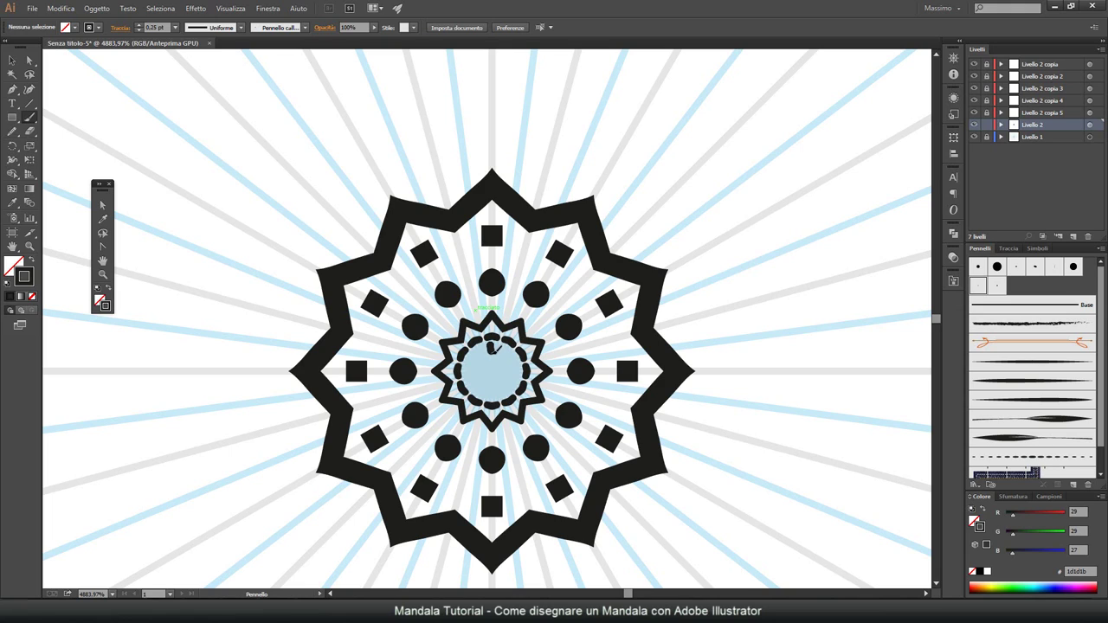
drag(498, 358, 502, 362)
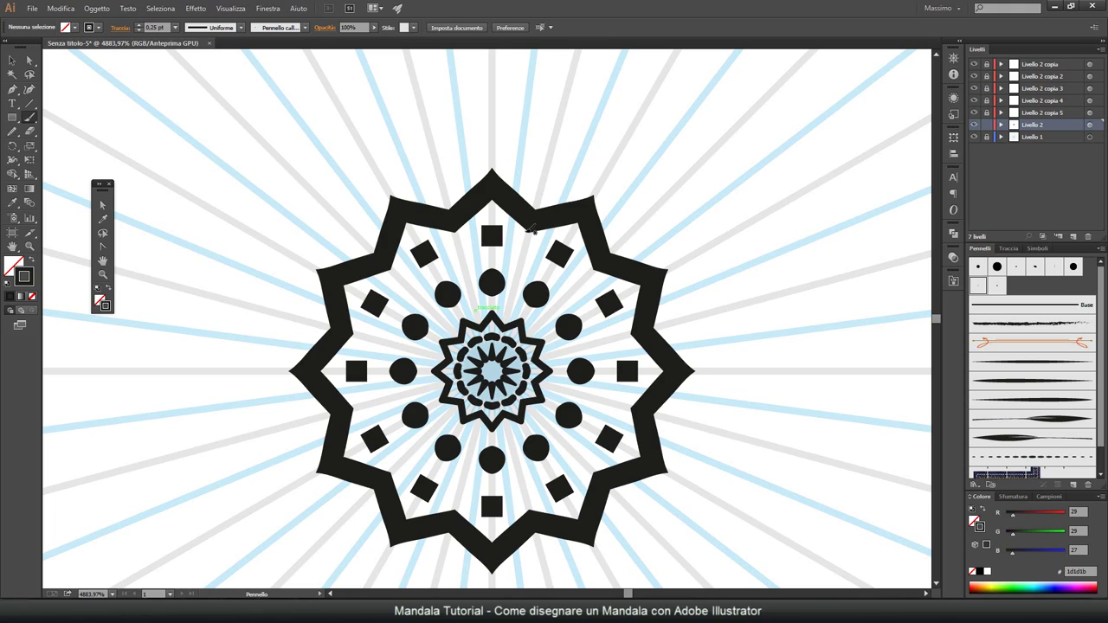
Step: Paint curved links between the dots, small dots by the top square, and pointed zigzag outlines
drag(532, 226, 503, 273)
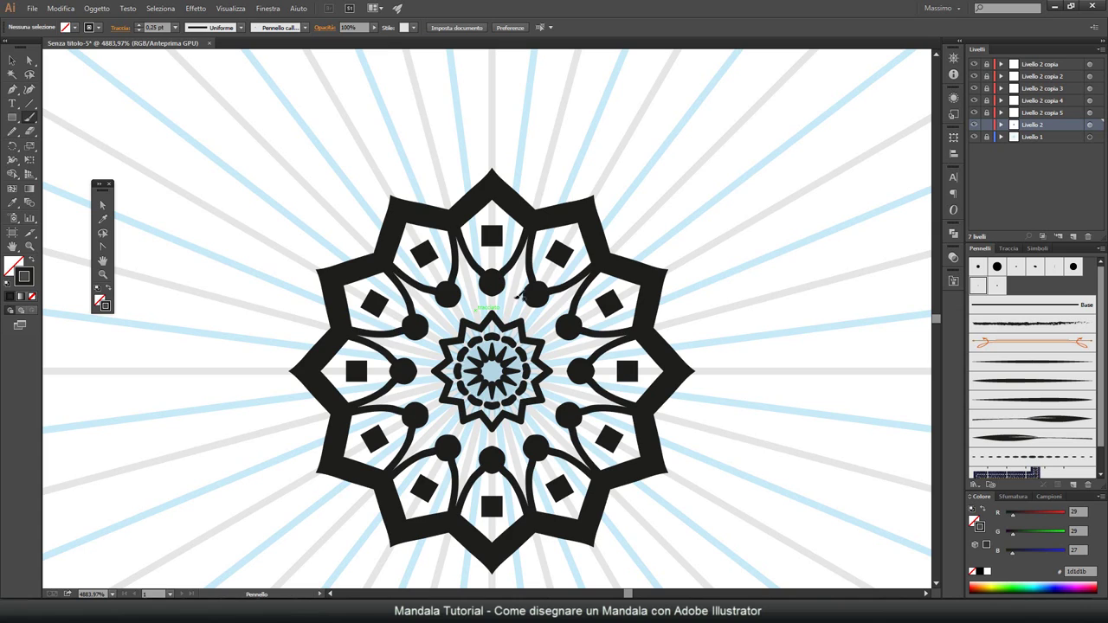
mouse_move(502, 282)
mouse_down()
mouse_move(546, 310)
mouse_move(523, 327)
mouse_move(507, 155)
mouse_up()
click(492, 257)
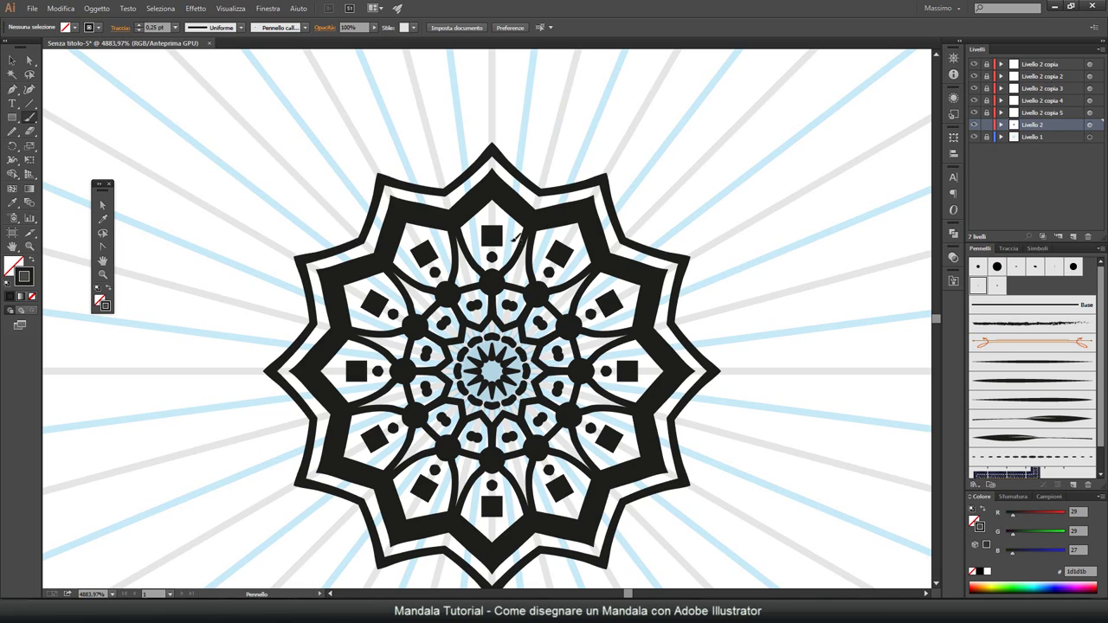
click(510, 235)
click(474, 235)
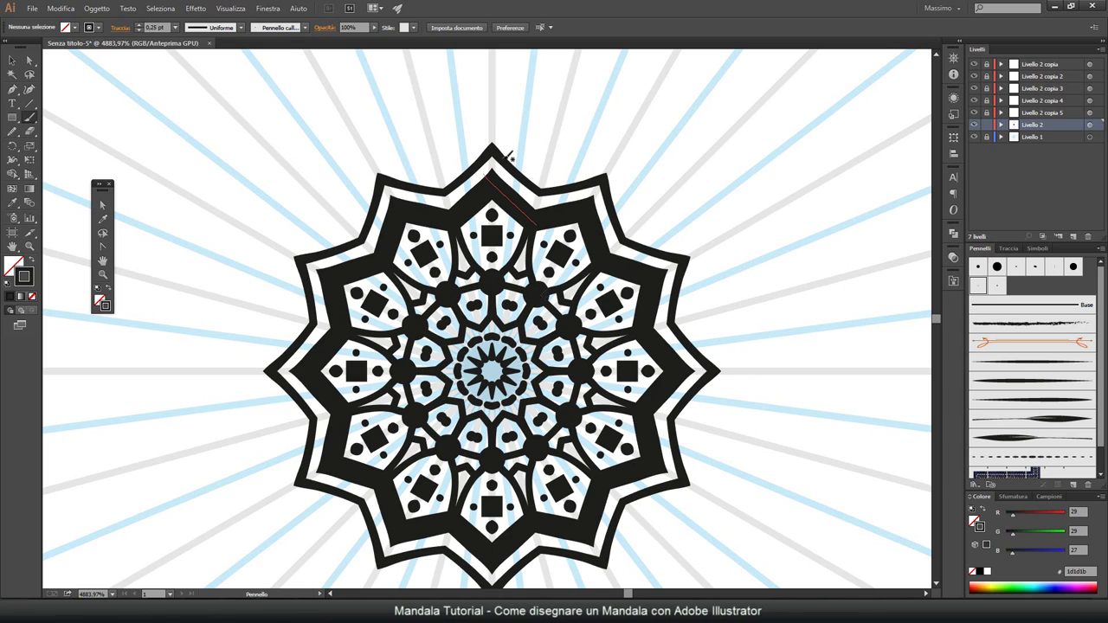
drag(491, 110, 558, 162)
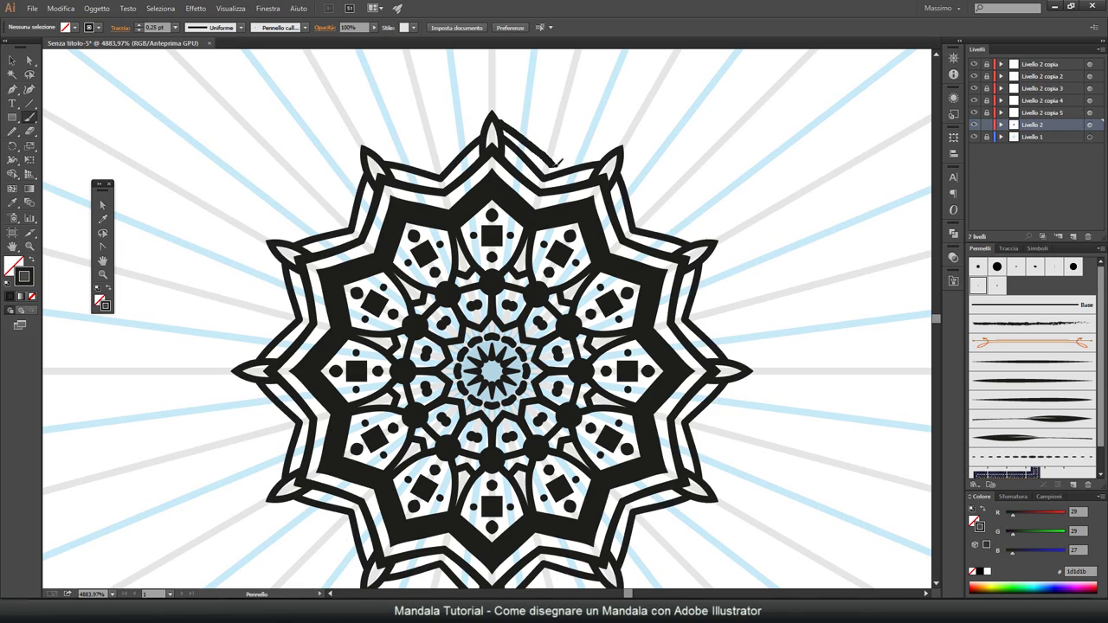
drag(491, 89, 554, 137)
Step: At 0.5 pt stroke weight, paint a row of dots around the mandala and a large top dot
key(v)
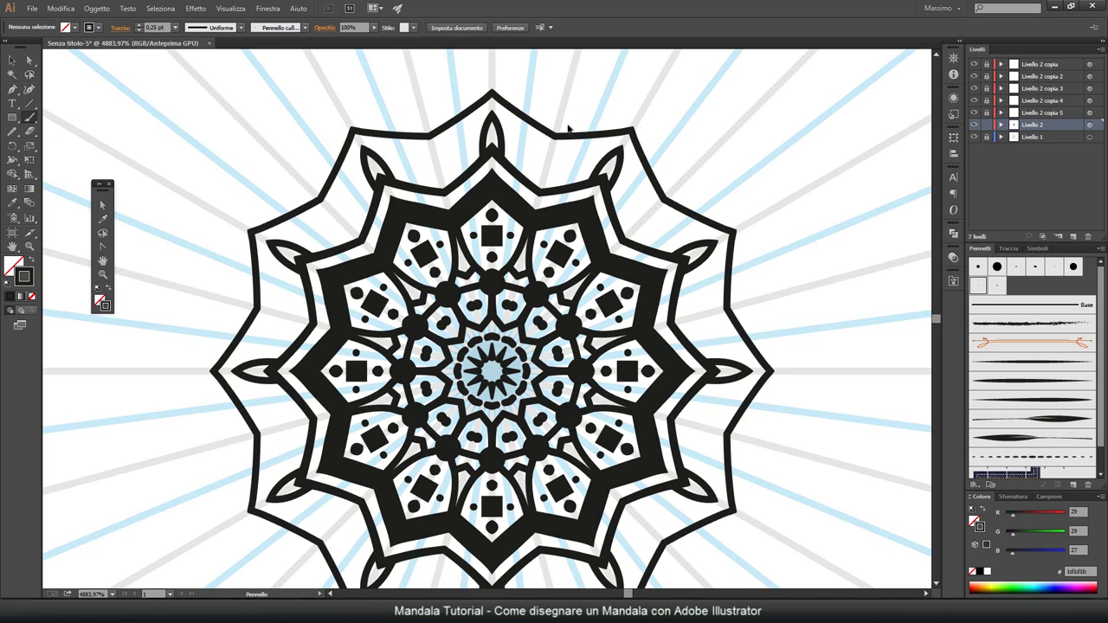
click(175, 27)
click(186, 50)
drag(463, 132, 554, 145)
click(524, 101)
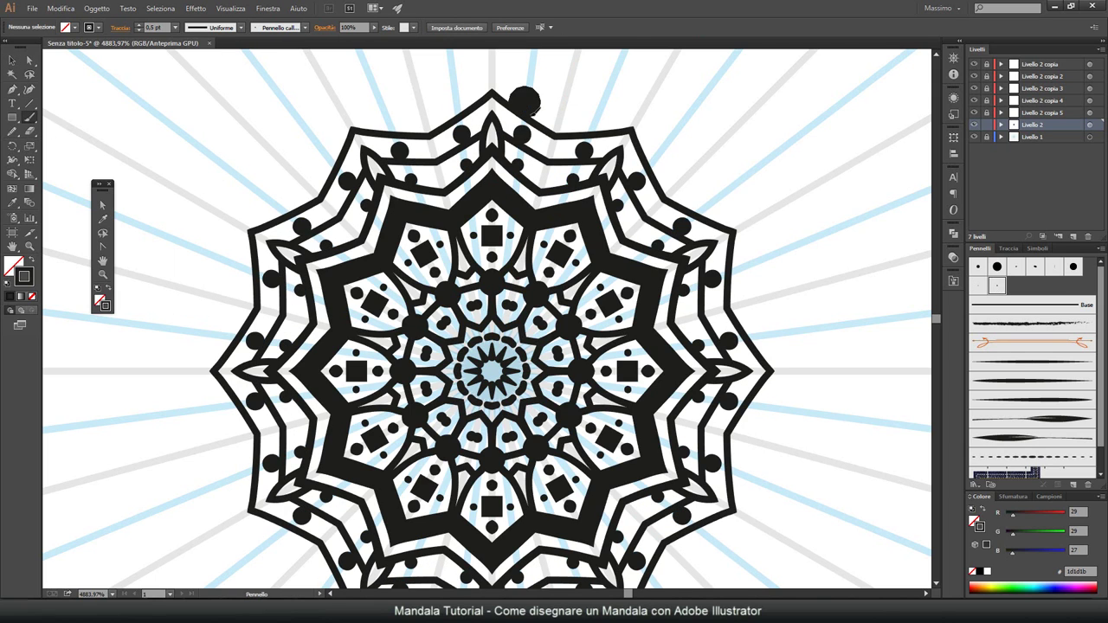
key(ctrl+minus)
key(ctrl+0)
key(ctrl+plus)
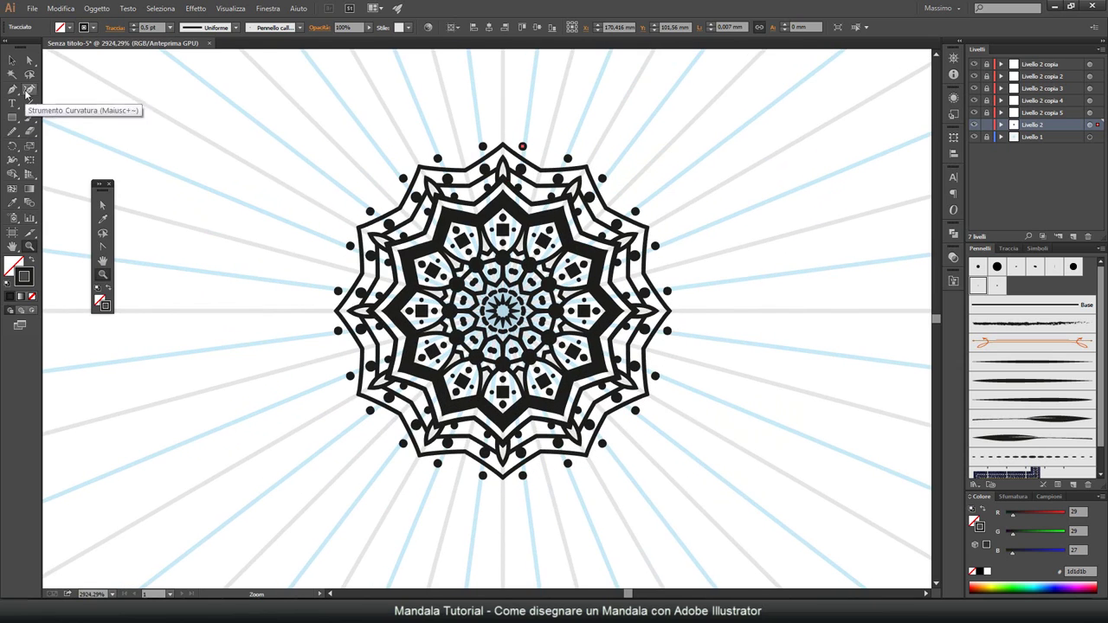
Step: Paint a curled hook along the rim leaf's left side, then select the arc by the central oval
click(30, 116)
click(1000, 381)
key(ctrl+shift+a)
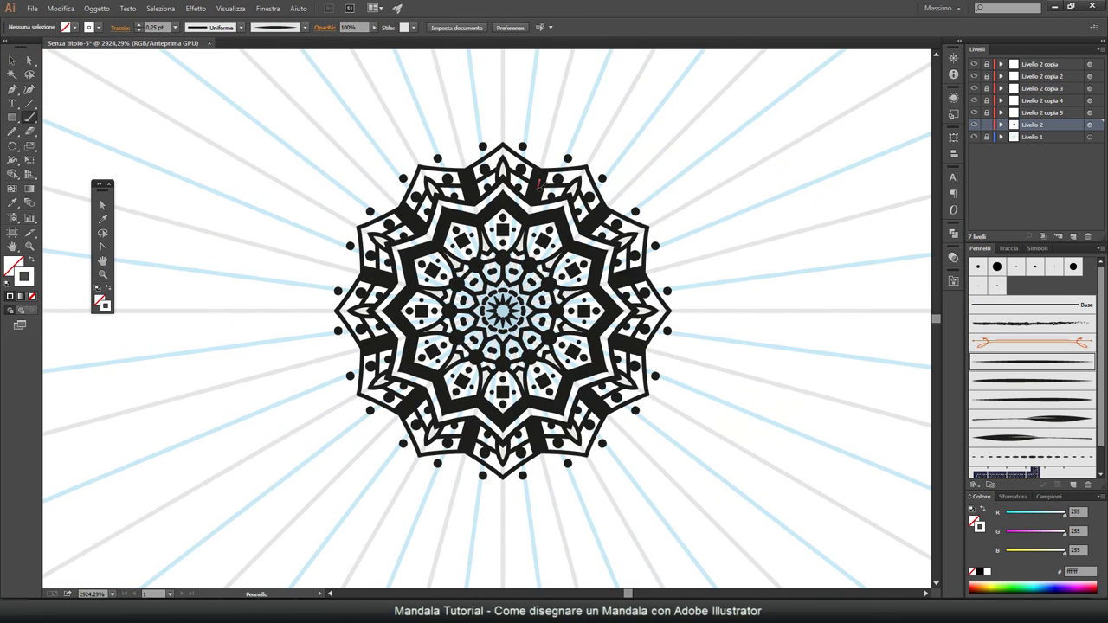
scroll(561, 155, up, 1)
scroll(560, 155, up, 1)
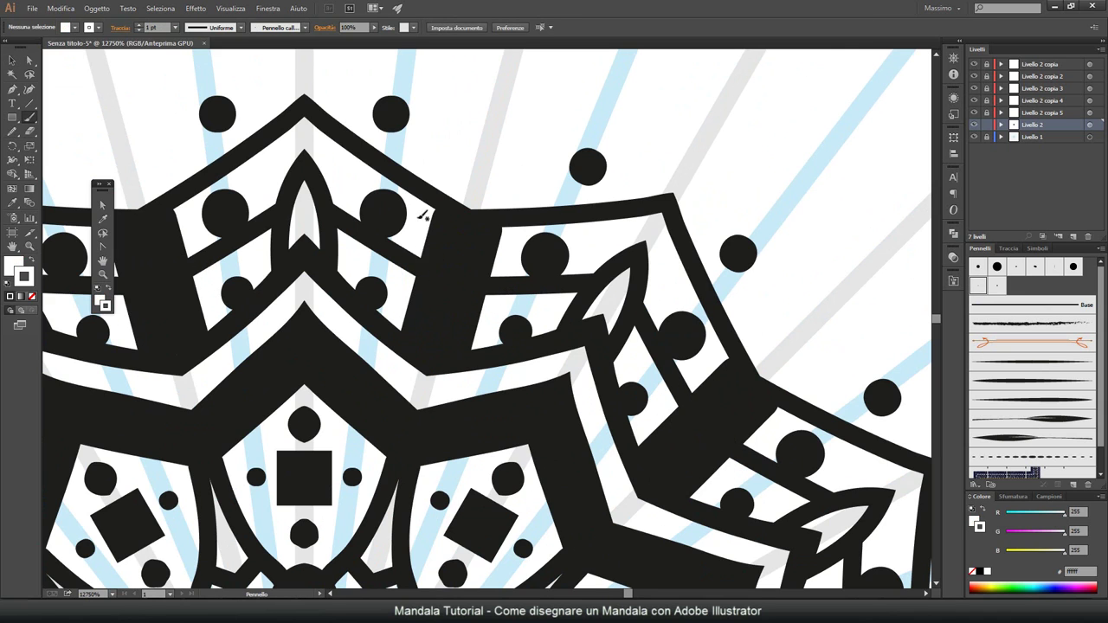
key(b)
drag(459, 236, 438, 322)
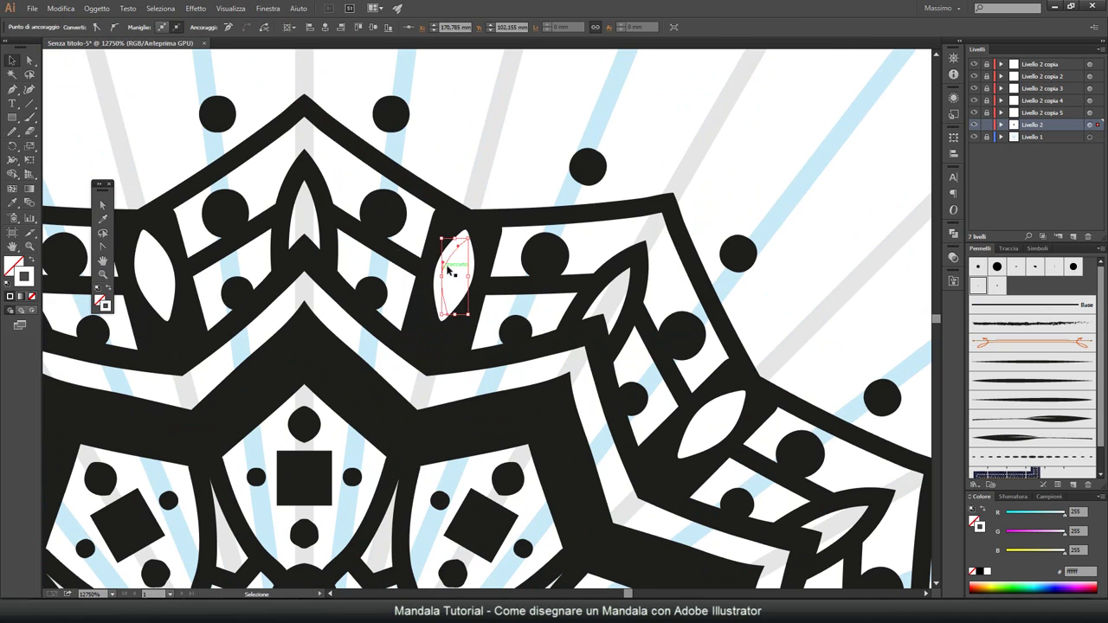
scroll(79, 260, down, 1)
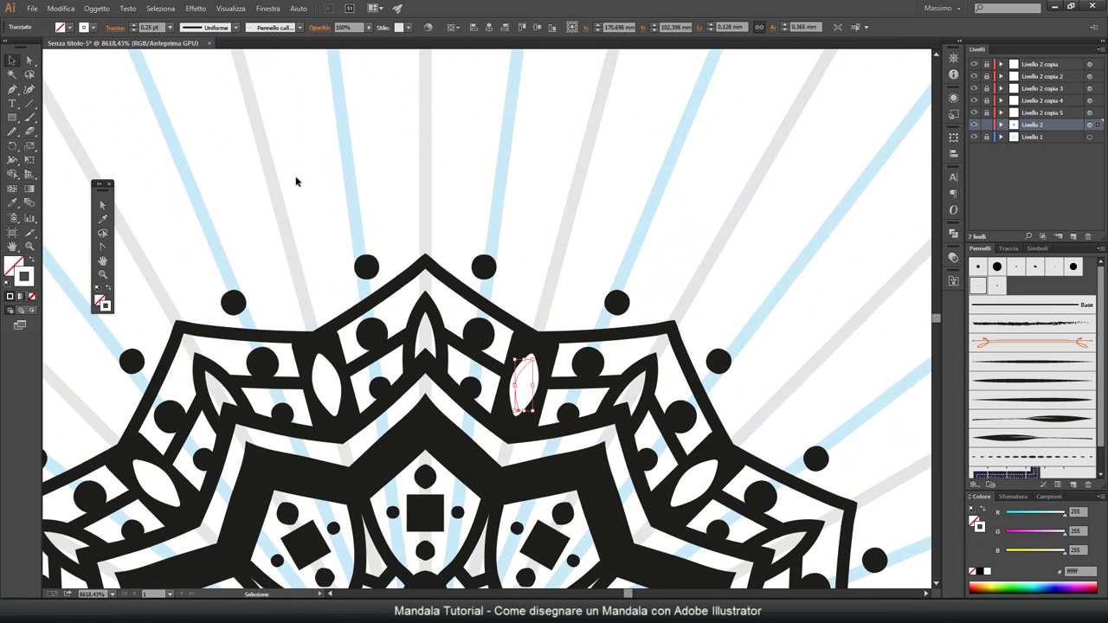
ctrl+click(297, 179)
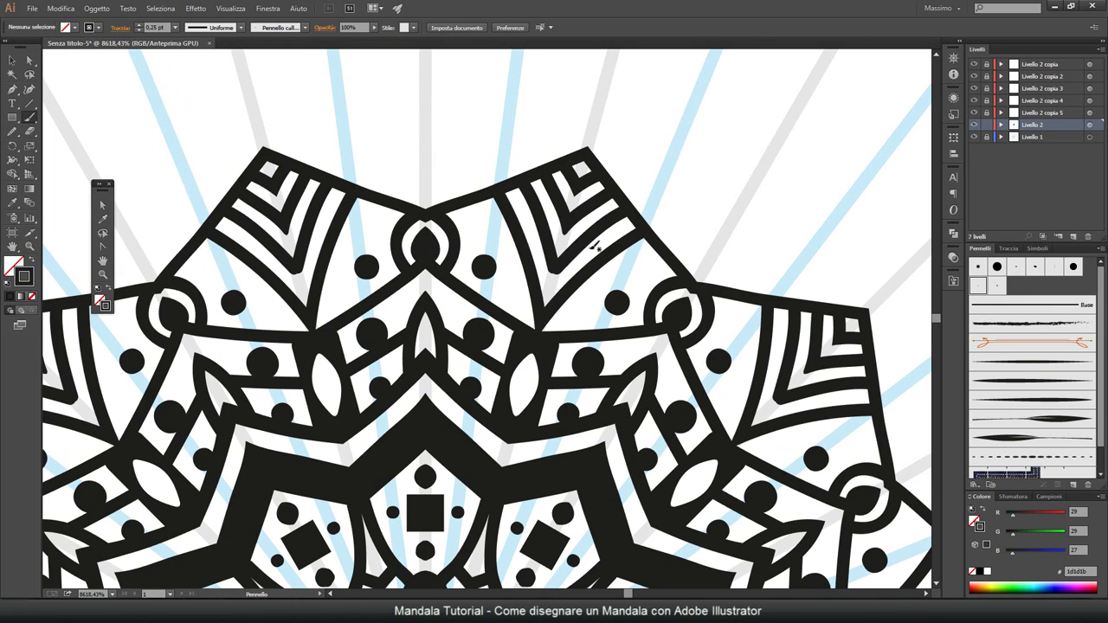
click(437, 253)
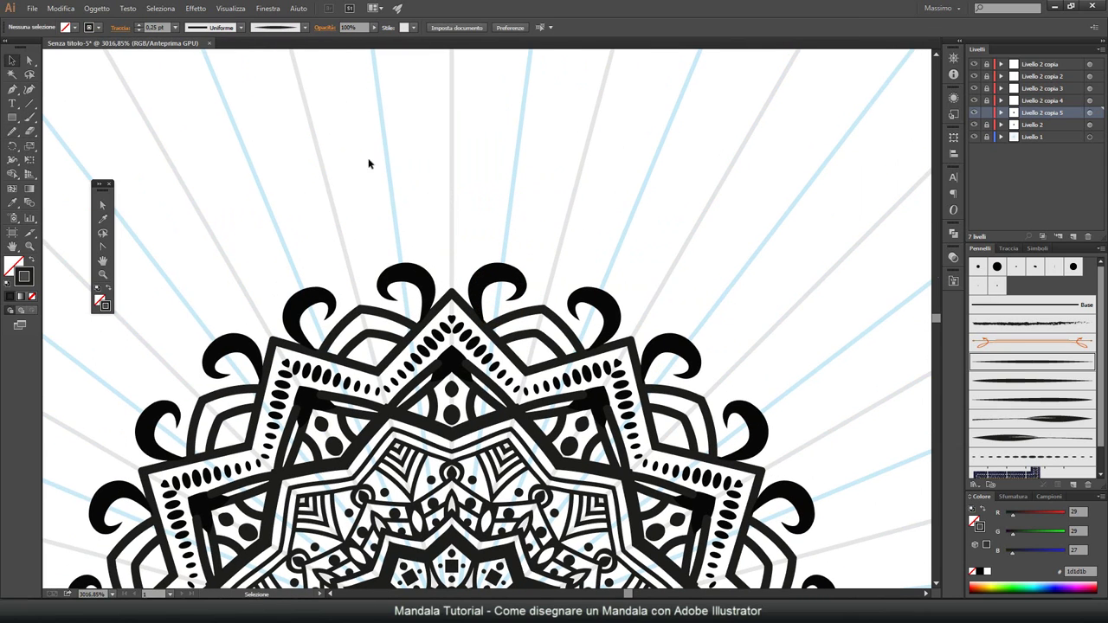
Step: Undo the curled hooks and a stray stroke, then paint a spiral swirl inside the top petal
drag(458, 235, 585, 158)
key(ctrl+z)
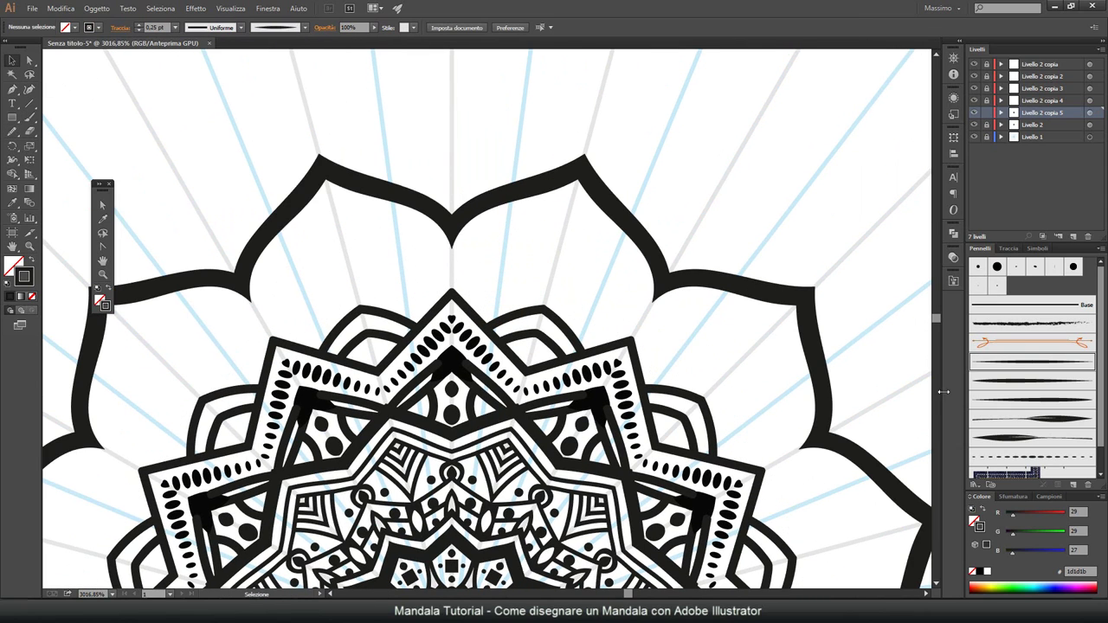
drag(558, 216, 563, 213)
key(ctrl+z)
key(ctrl+z)
drag(511, 247, 520, 312)
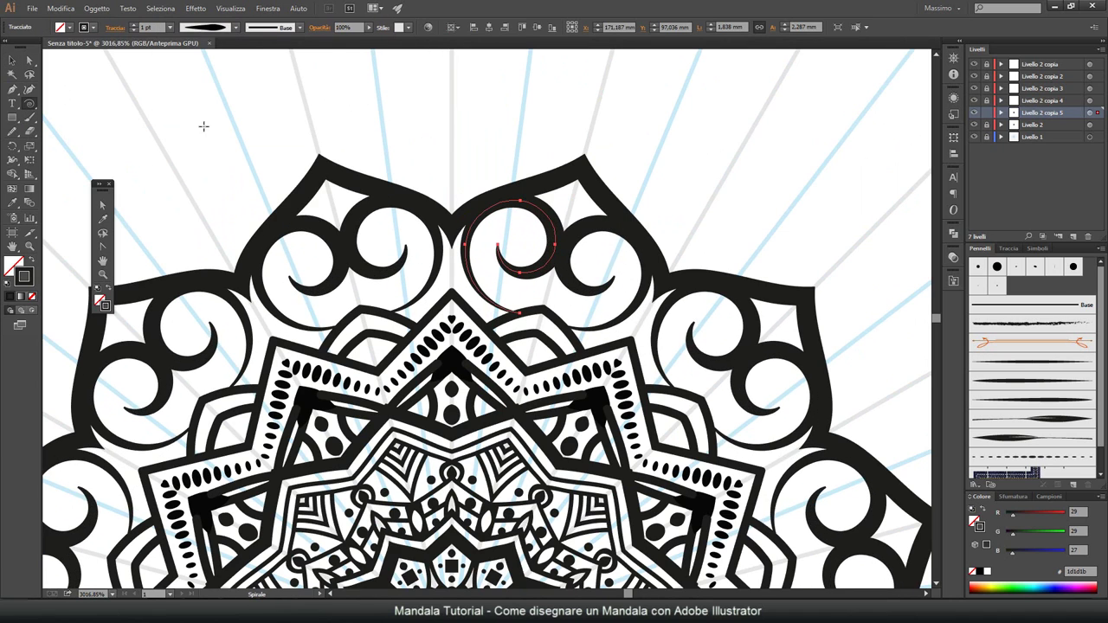
key(v)
click(464, 164)
click(526, 239)
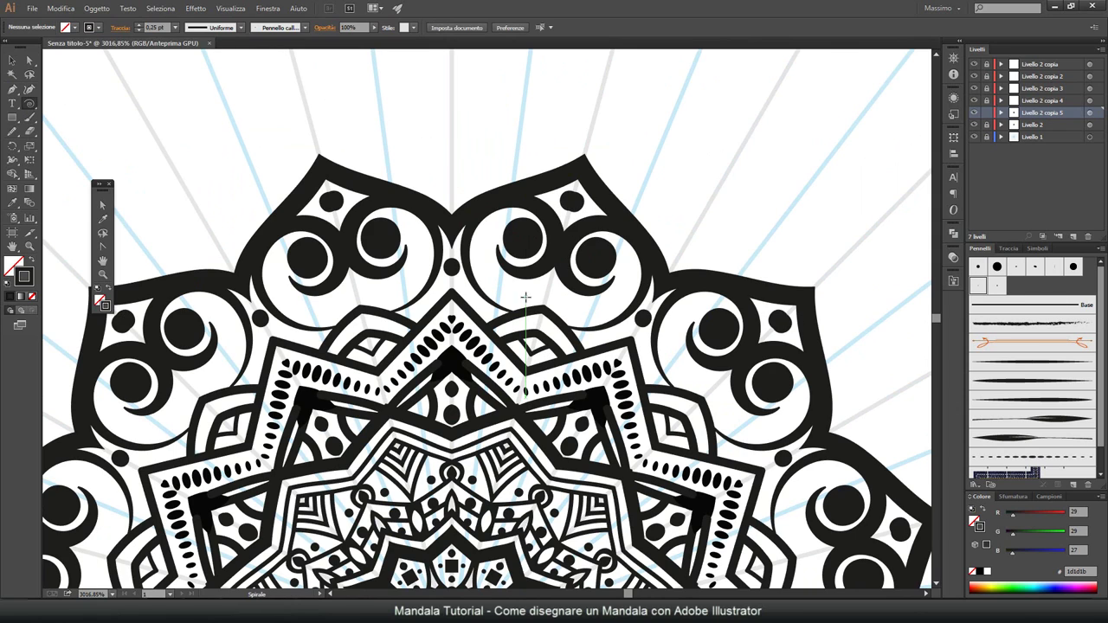
Step: Adjust the spiral settings, switch brush, and draw tapered strokes along the upper-right petal edge
click(491, 320)
key(Escape)
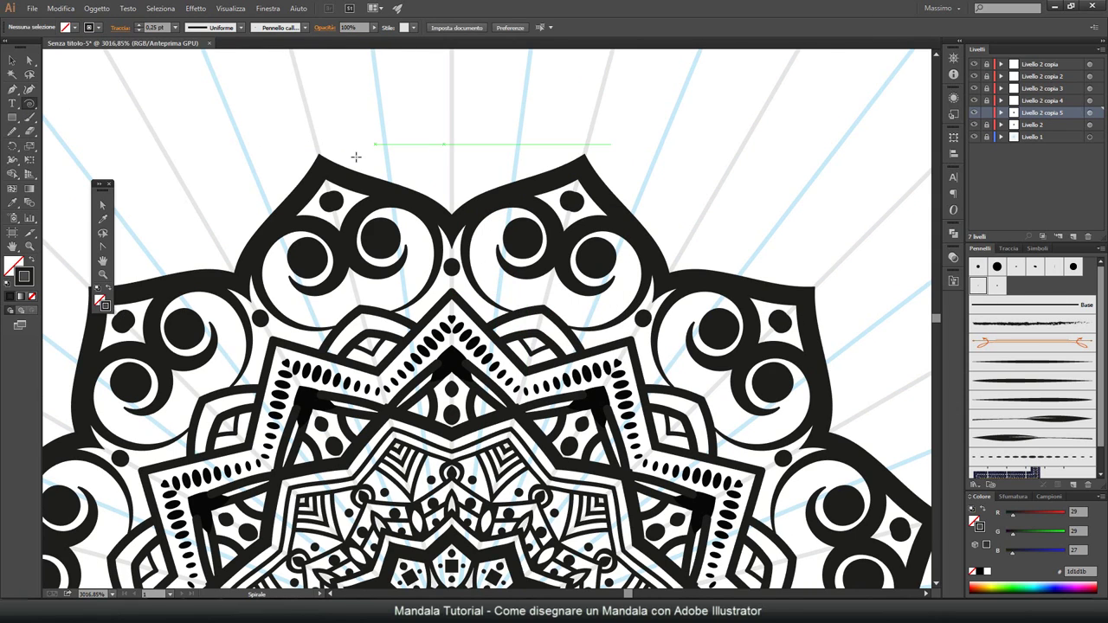
click(501, 128)
key(Return)
click(1030, 378)
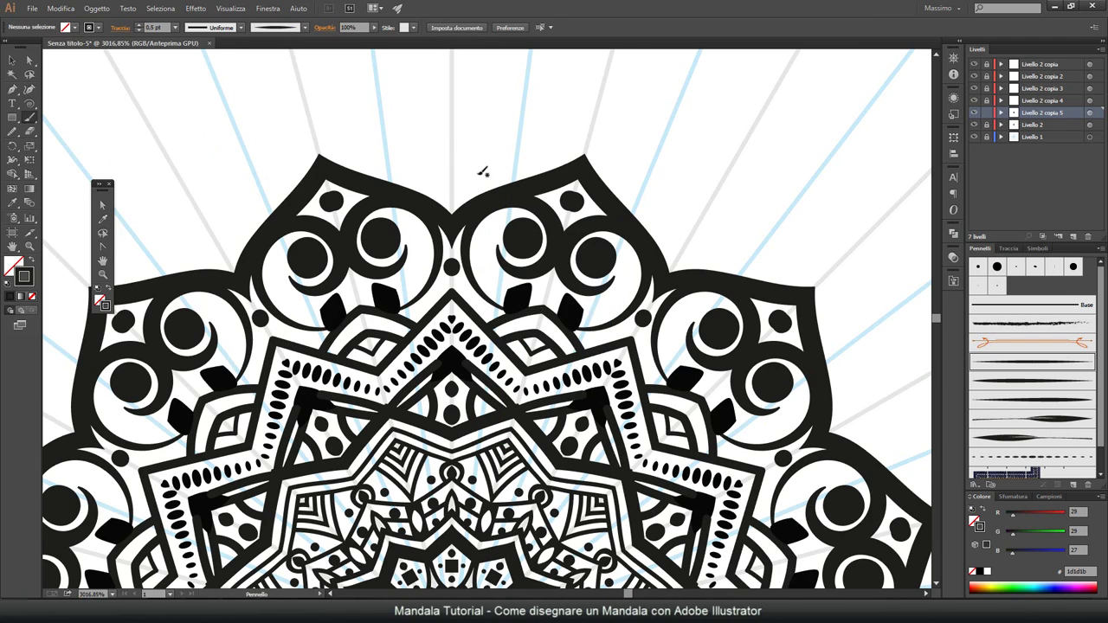
drag(446, 236, 609, 146)
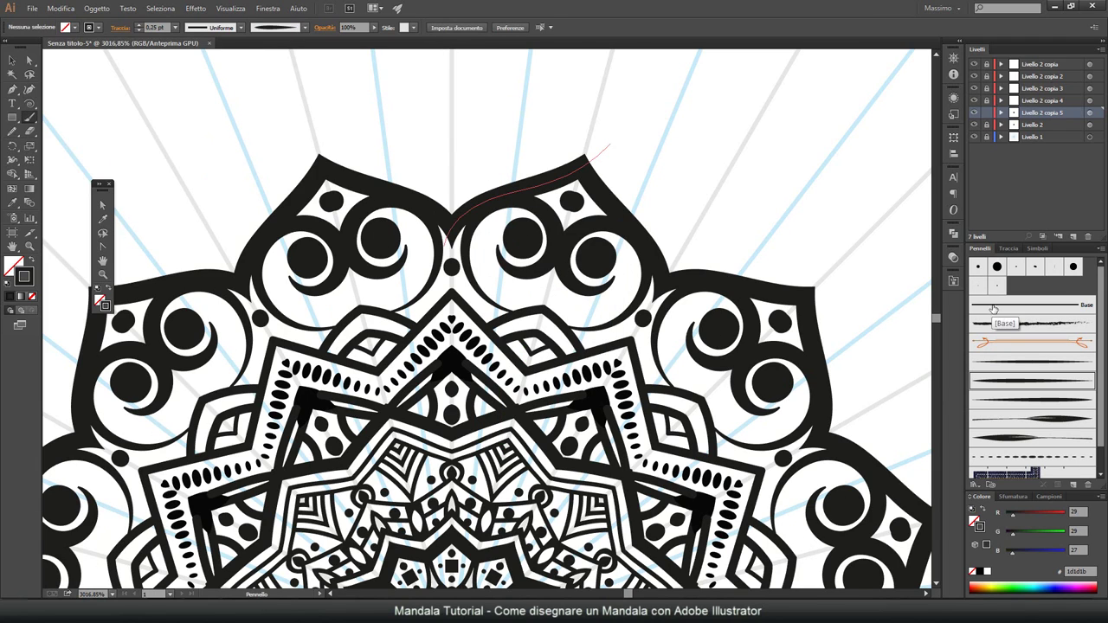
drag(487, 286, 550, 291)
key(v)
click(236, 27)
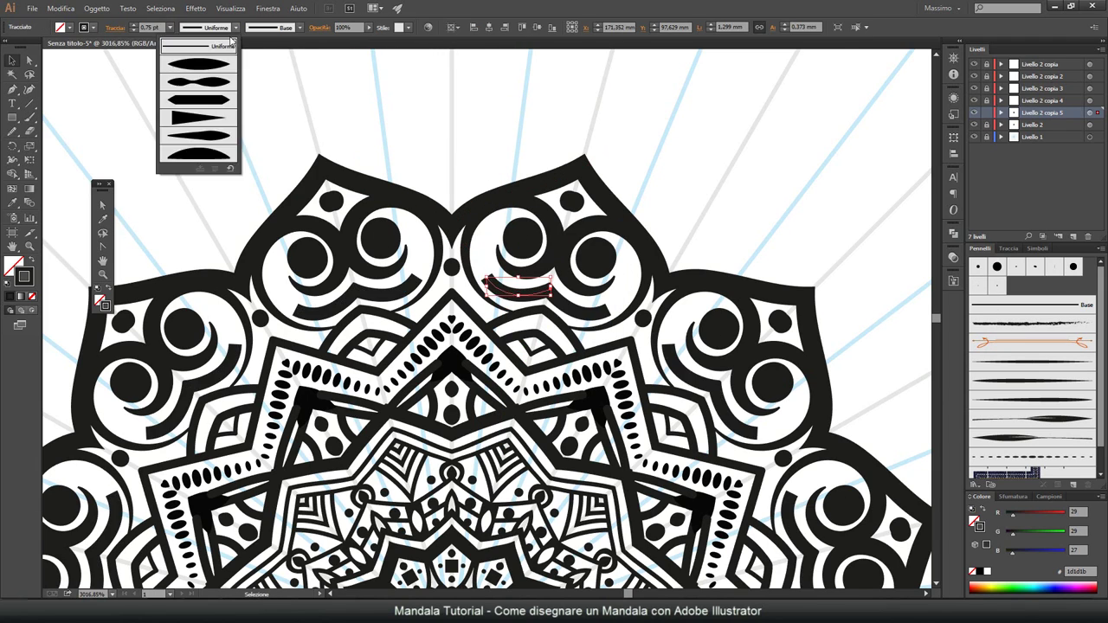
click(196, 85)
Step: Zoom to the mandala's top and draw a new, thinner peaked outer outline
key(z)
key(ctrl+0)
drag(448, 119, 573, 196)
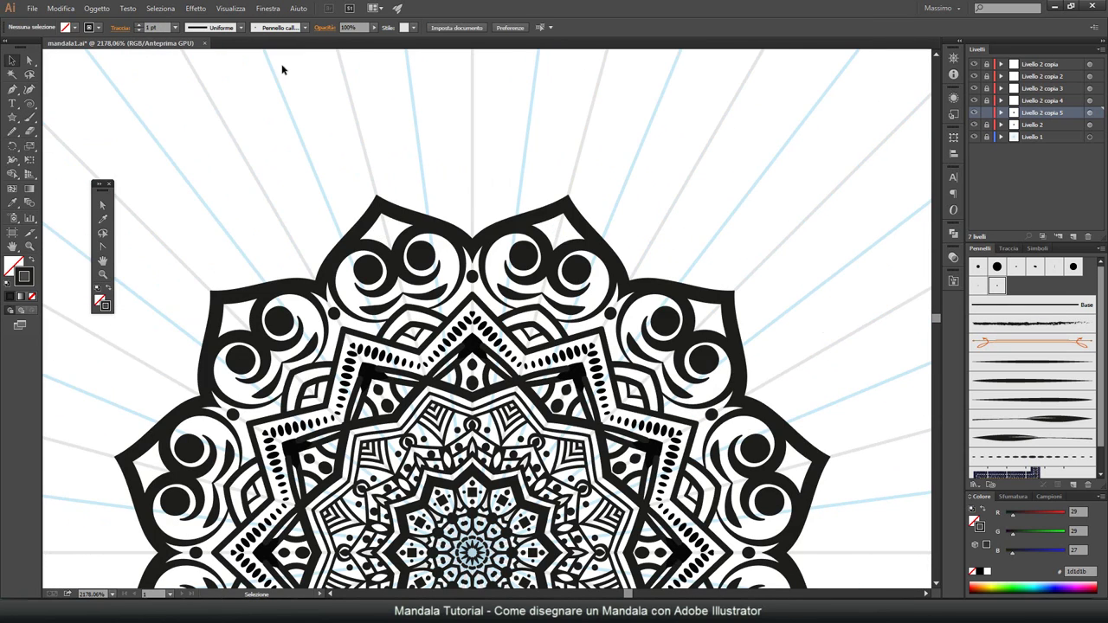
key(b)
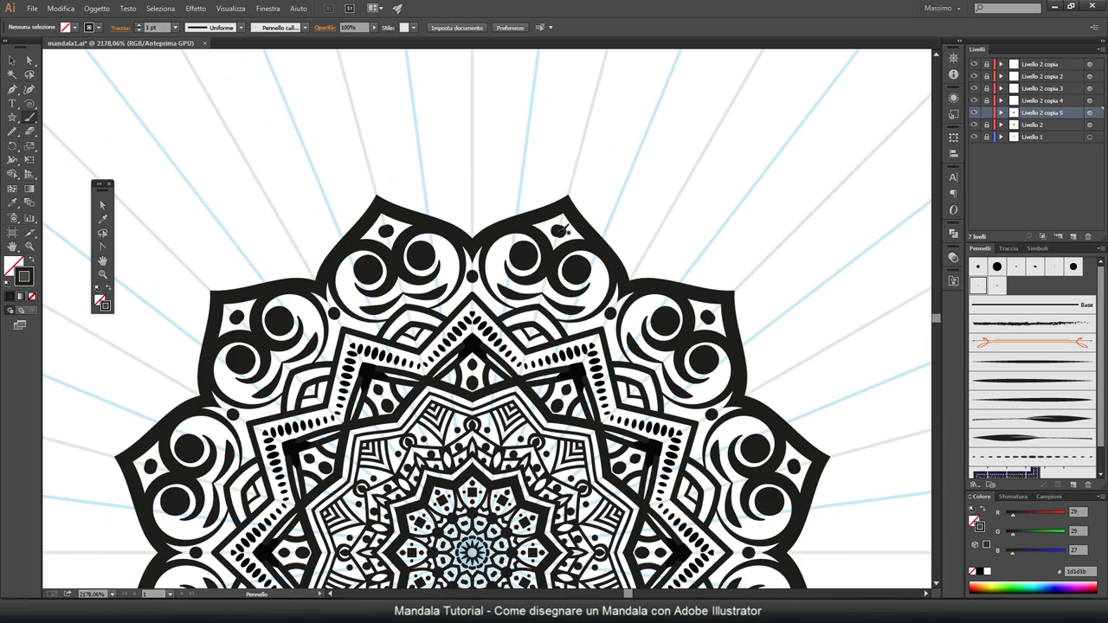
drag(459, 207, 594, 124)
key(v)
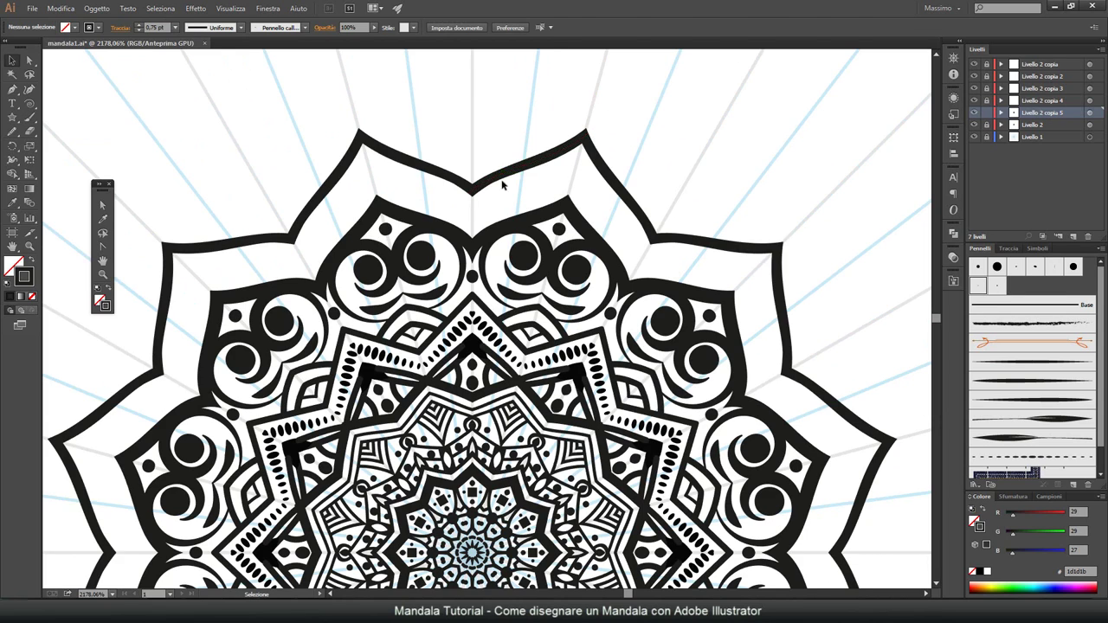
click(426, 139)
key(v)
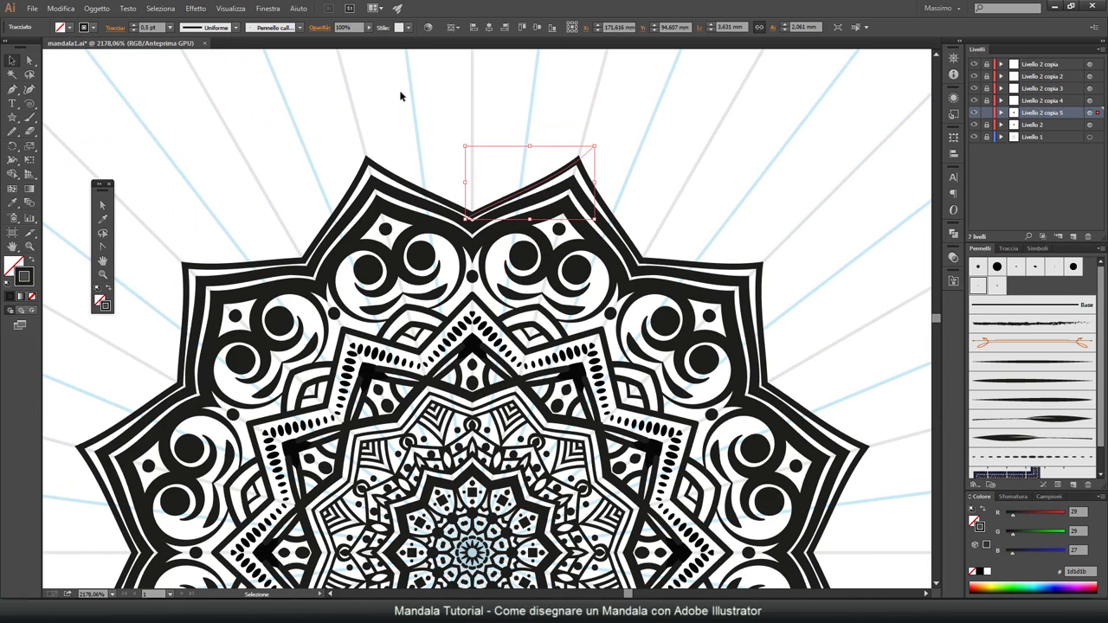
click(128, 129)
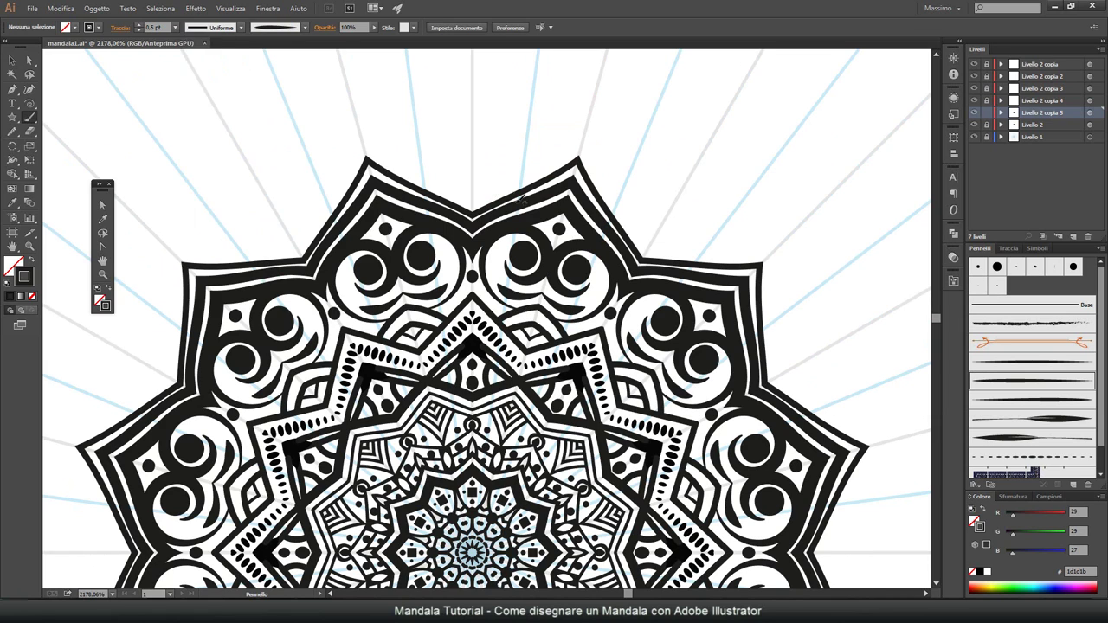
Step: Paint a black leaf in the top notch capped by an outer and inner double arch
drag(495, 192, 474, 209)
click(12, 60)
click(548, 142)
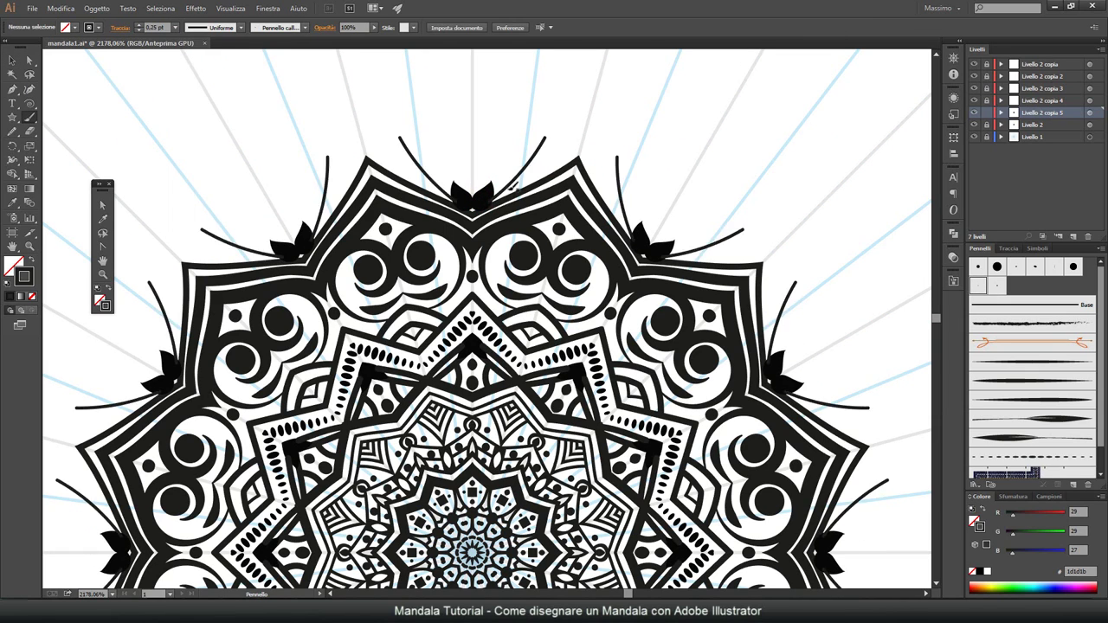
drag(415, 189, 531, 192)
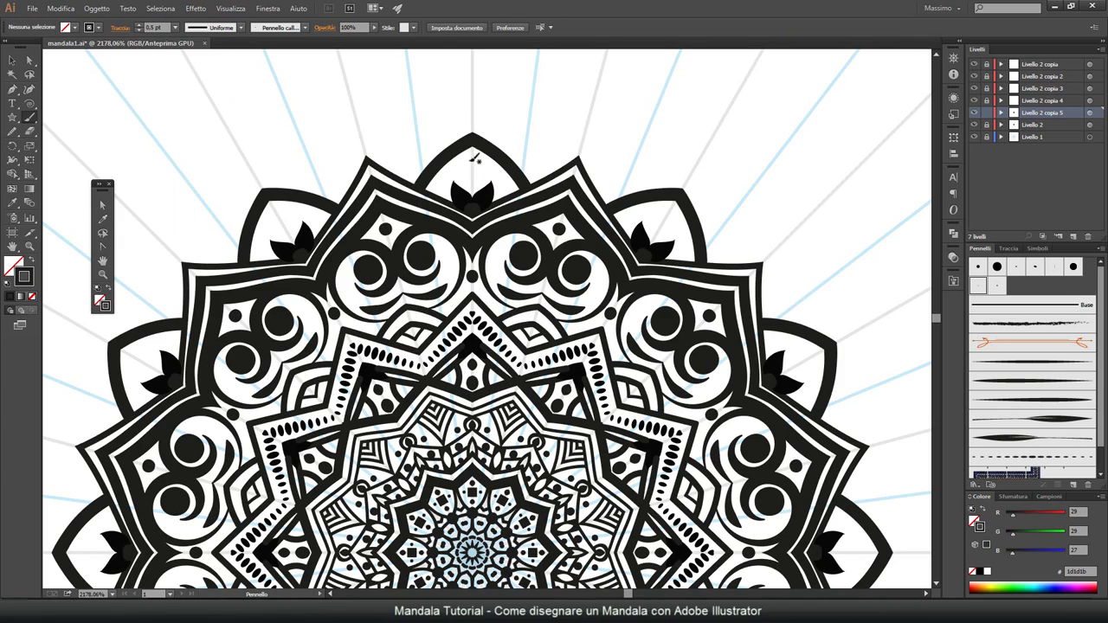
drag(473, 157, 435, 192)
click(30, 247)
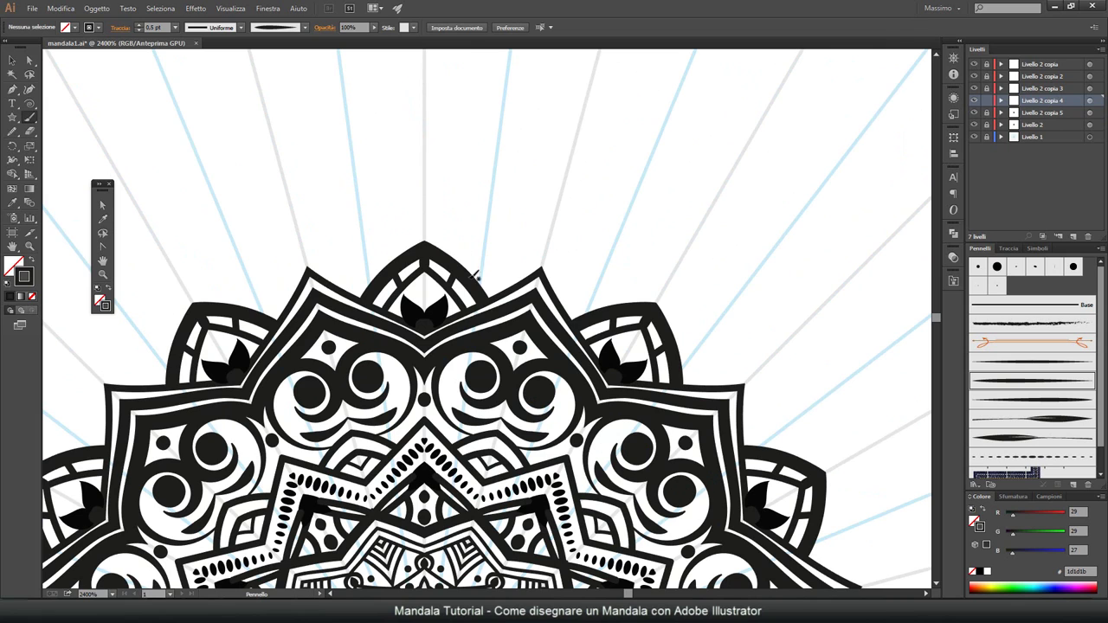
Step: Set the grey inner leaf shape's fill to white, then delete it
drag(475, 276, 481, 279)
click(60, 27)
click(19, 55)
click(61, 27)
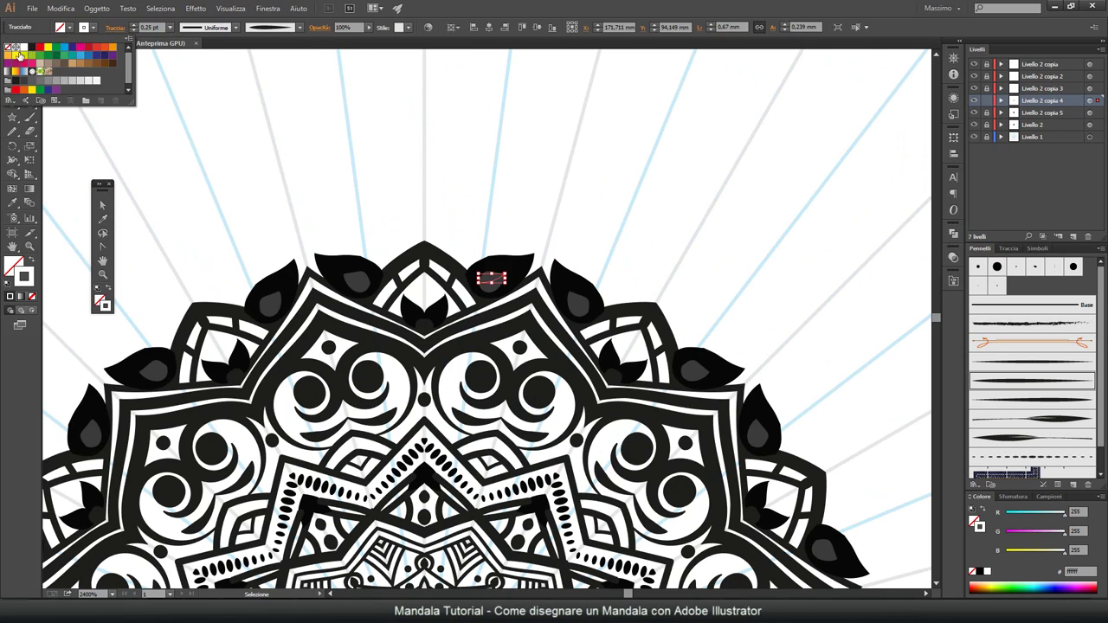
key(Escape)
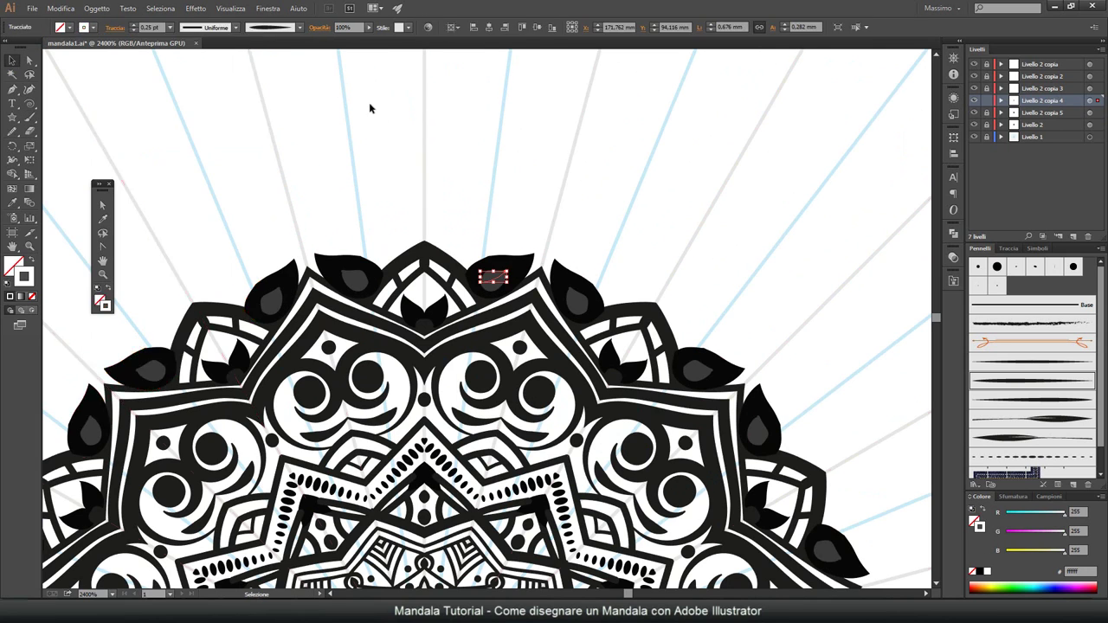
key(Delete)
key(a)
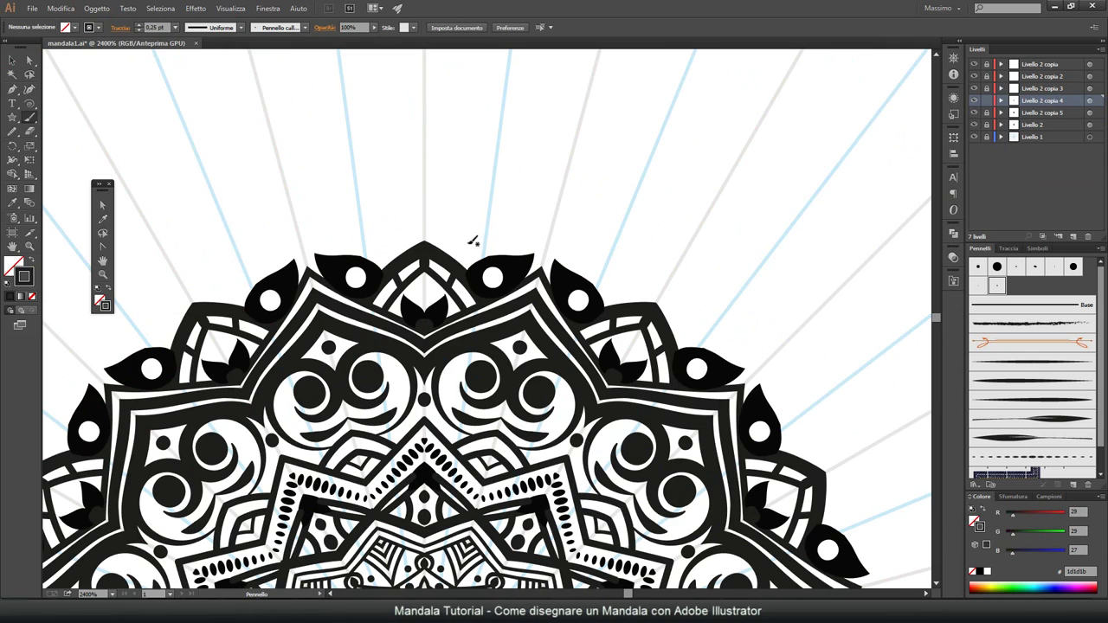
key(v)
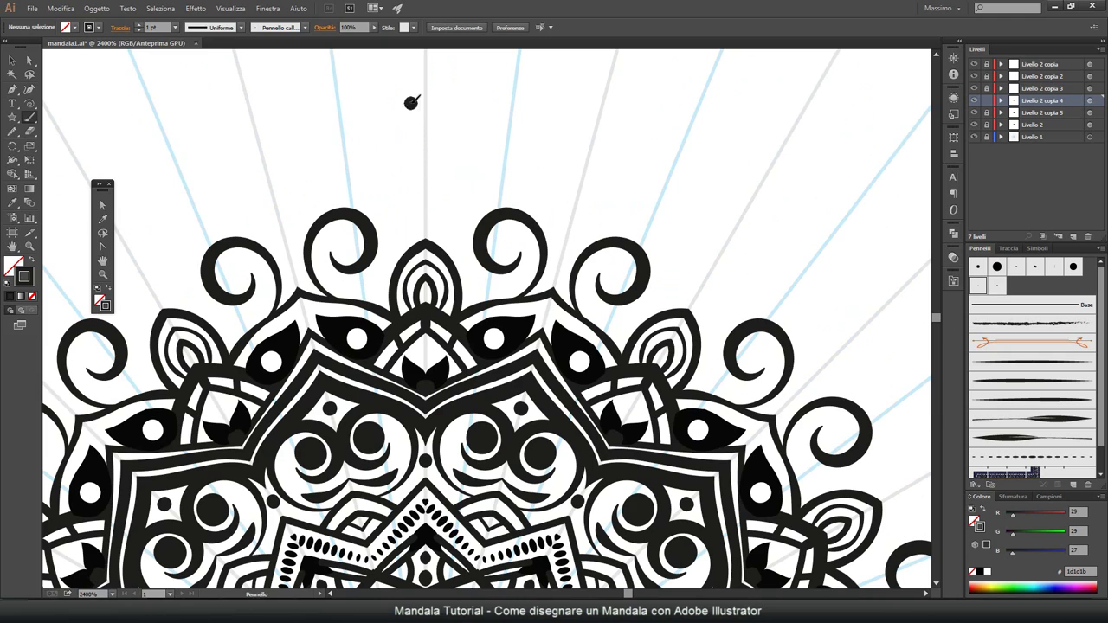
Step: Pick a different brush and zoom in on the mandala's top point
click(990, 363)
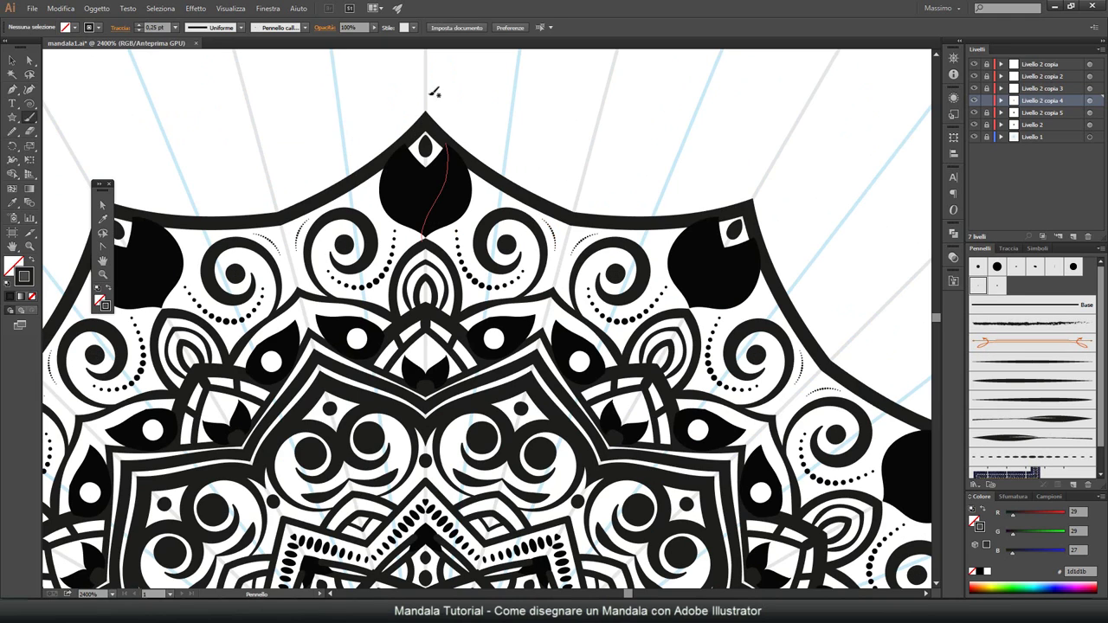
scroll(573, 354, down, 5)
scroll(574, 354, up, 4)
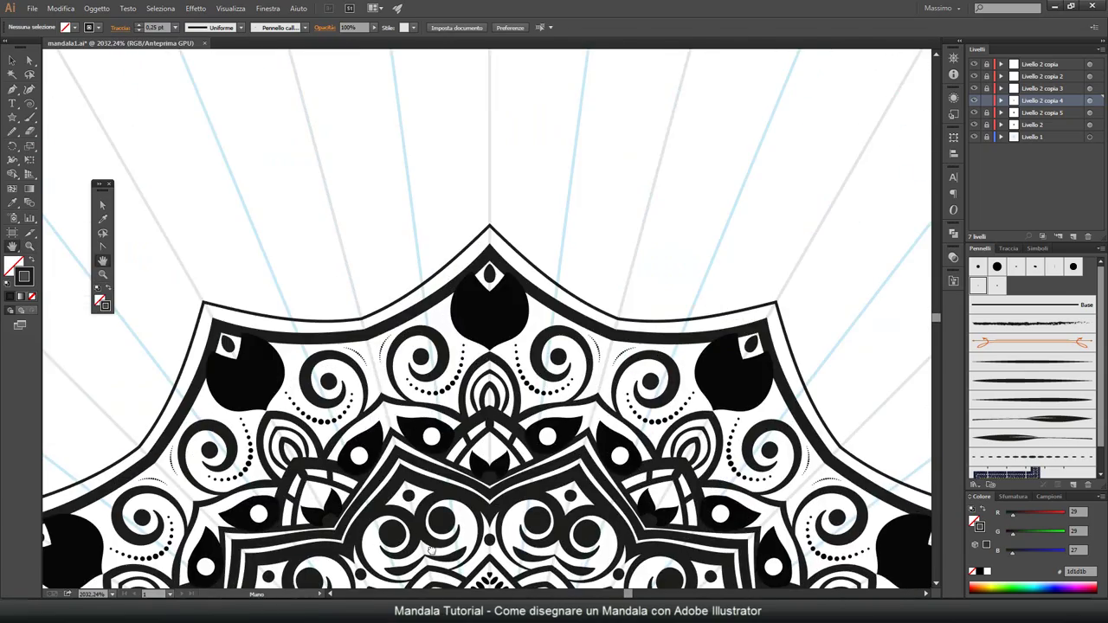
scroll(519, 329, down, 10)
scroll(519, 329, up, 6)
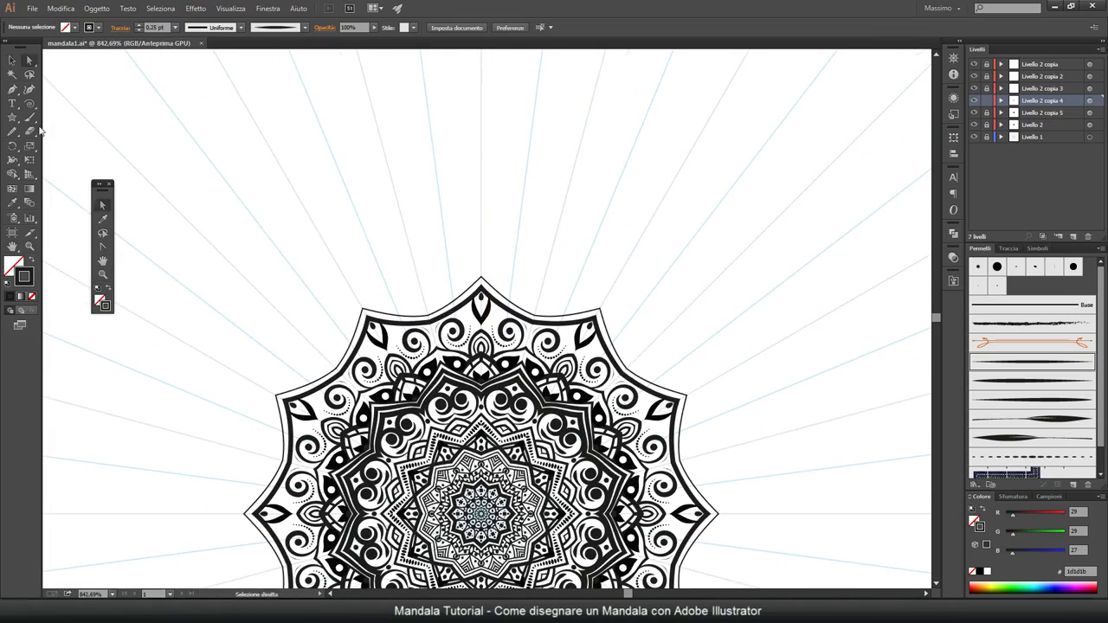
click(321, 141)
key(ctrl+plus)
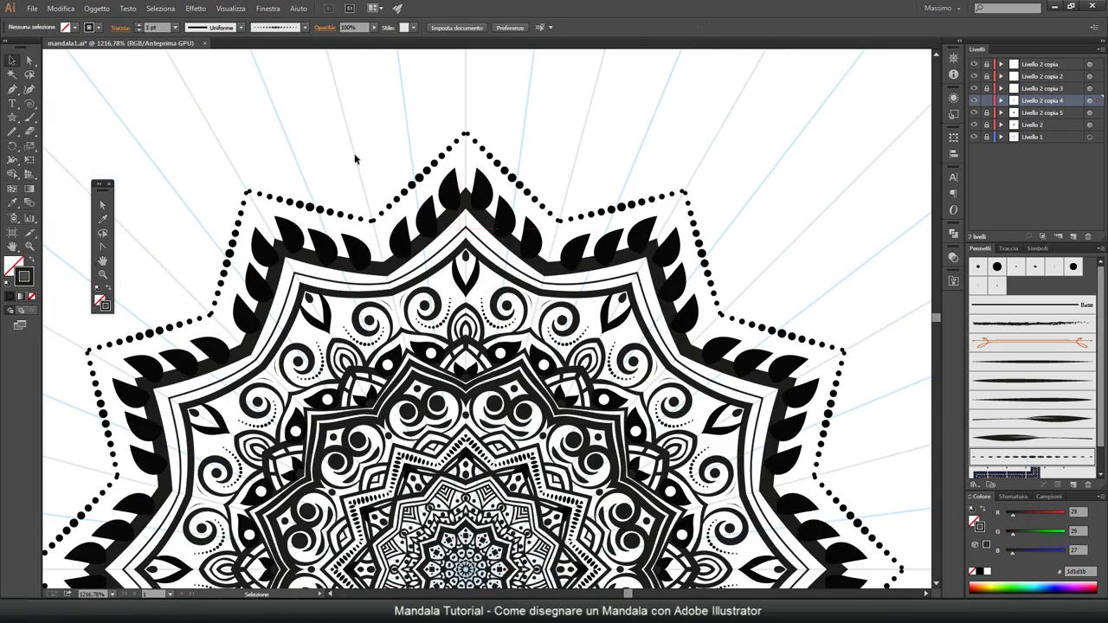
mouse_move(592, 254)
mouse_down()
mouse_move(436, 103)
mouse_move(532, 139)
mouse_up()
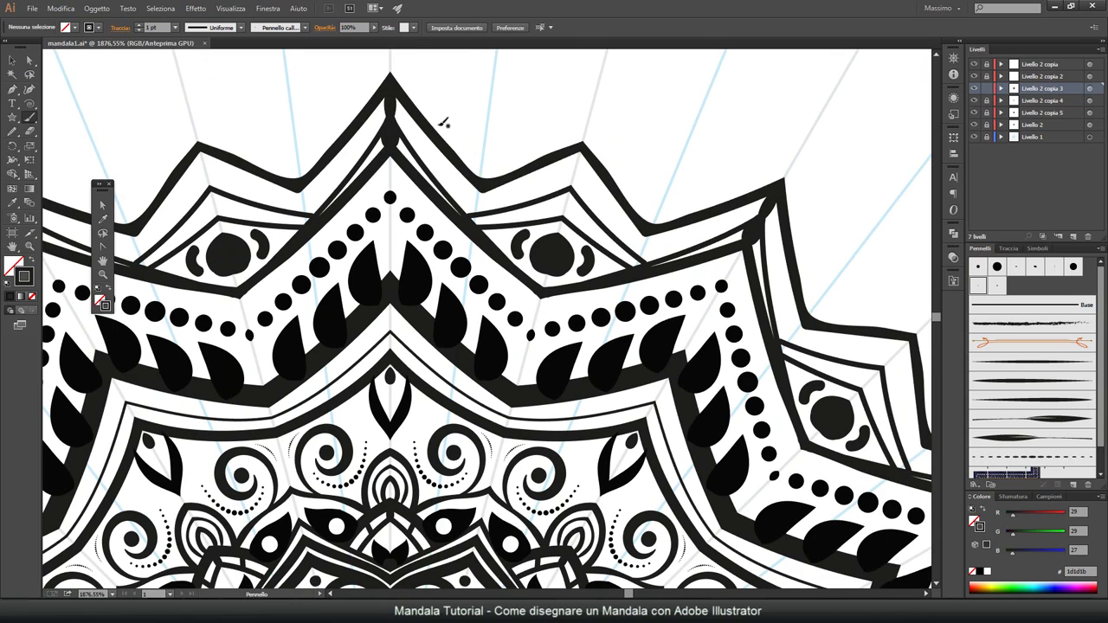
Step: Replace the crescent arcs with curved arcs beside the circles and add a small leaf in the outer band
key(ctrl+z)
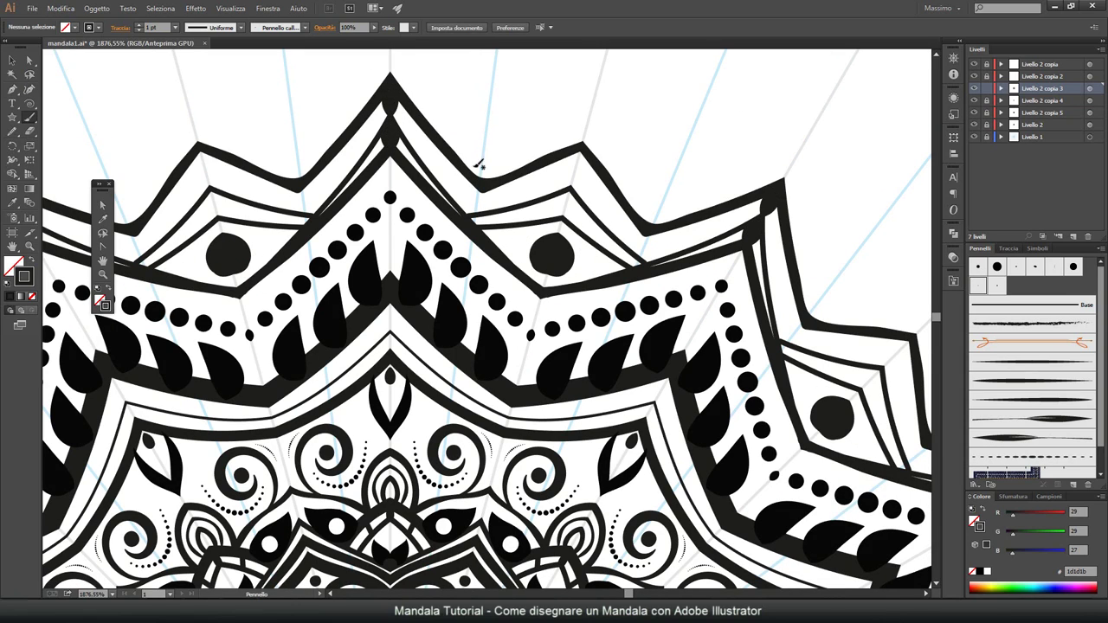
drag(576, 149, 575, 223)
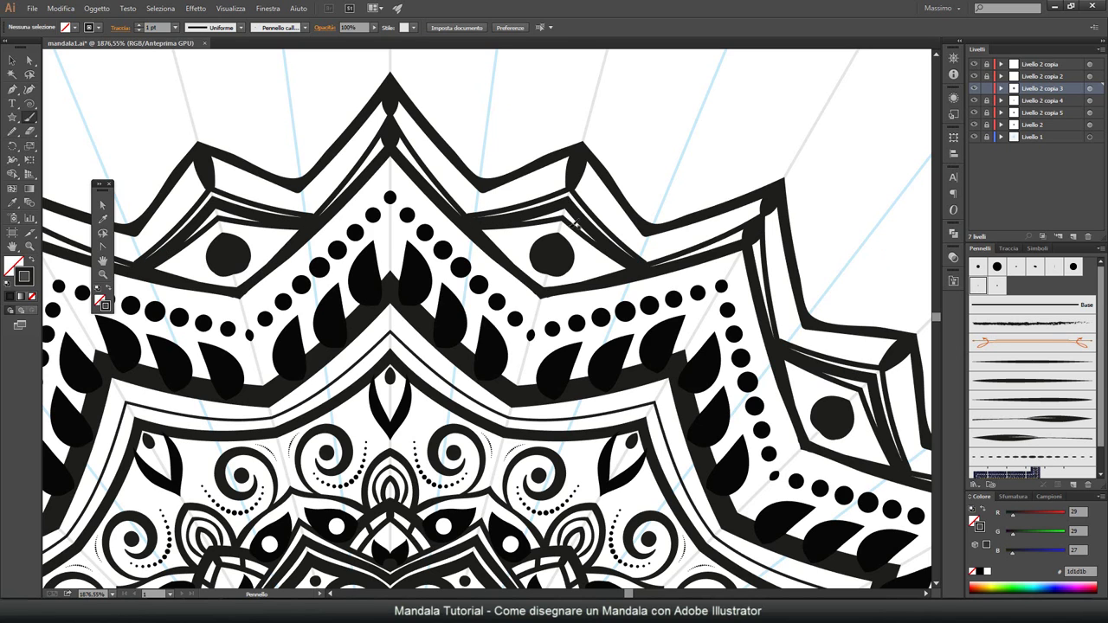
drag(463, 208, 534, 178)
scroll(460, 143, up, 3)
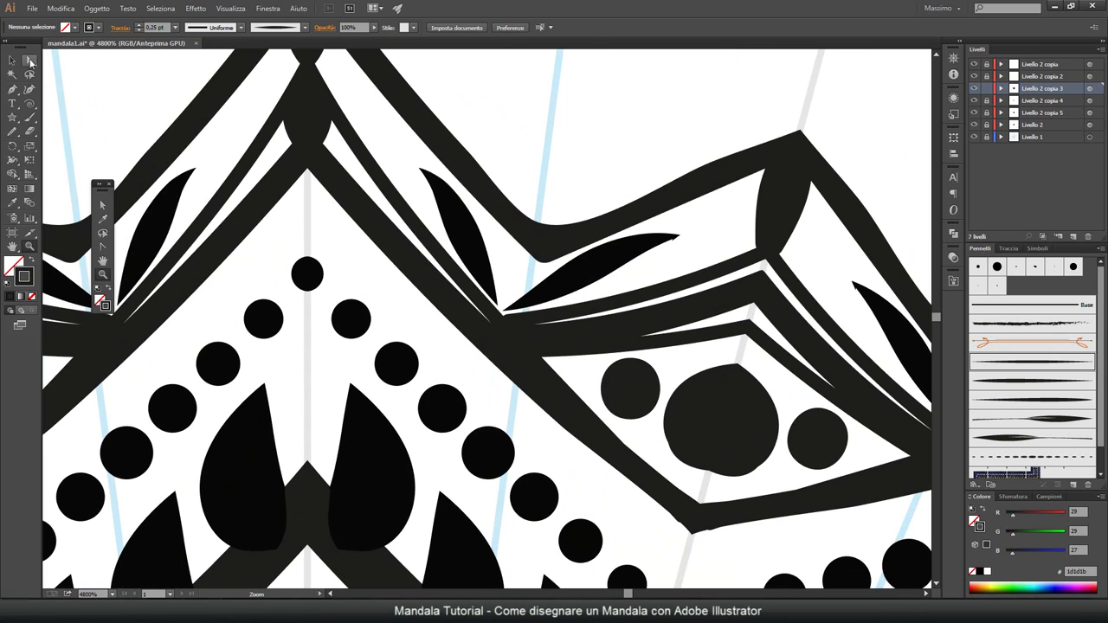
key(a)
click(541, 308)
key(ctrl+0)
scroll(537, 321, up, 3)
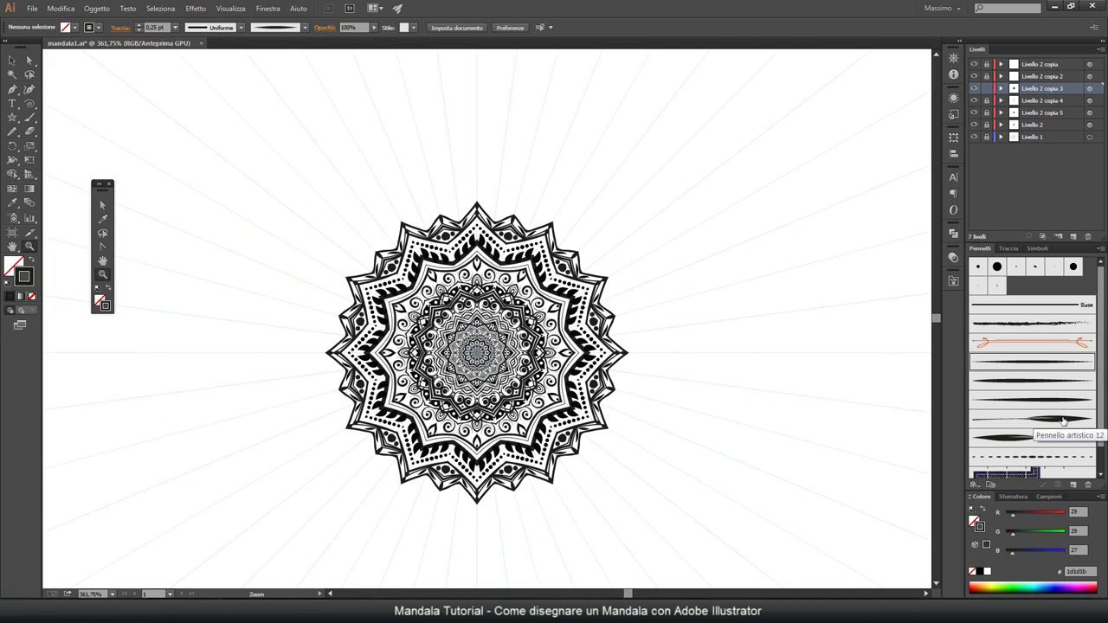
scroll(459, 259, up, 3)
Step: Paint an arch over the mandala's top with a spiral above it, checking its transform settings
key(b)
mouse_move(545, 281)
mouse_down()
mouse_move(456, 276)
mouse_move(502, 275)
mouse_up()
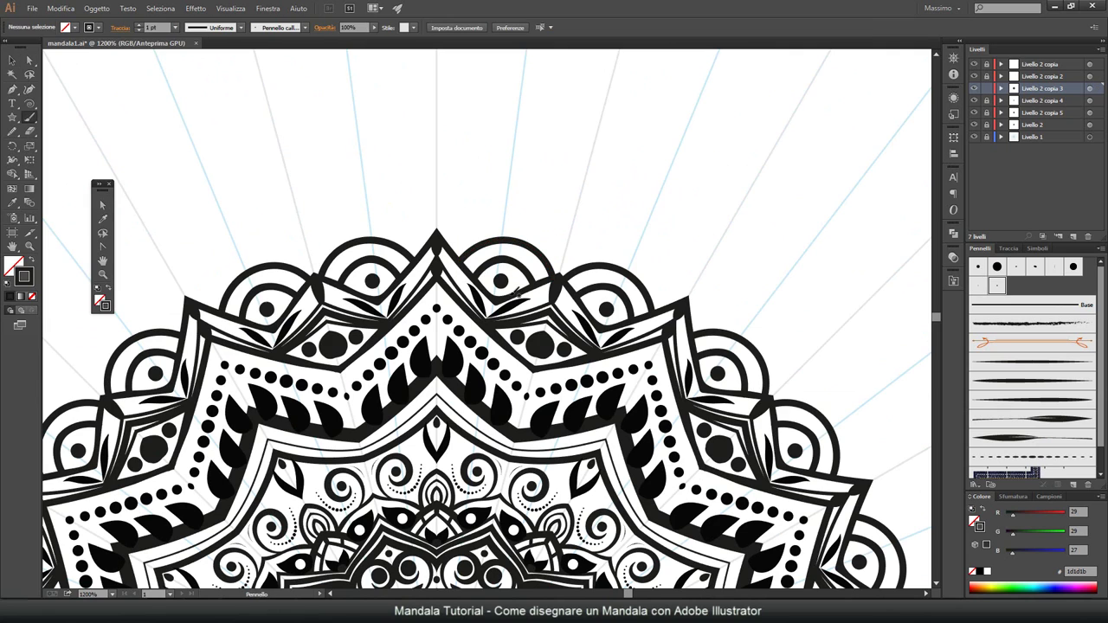
mouse_move(471, 212)
mouse_down()
mouse_move(554, 195)
mouse_move(474, 187)
mouse_move(585, 199)
mouse_up()
key(v)
click(953, 138)
click(610, 181)
key(b)
Step: Set a uniform width profile, delete the thick outer black ring, and draw a new peaked outline
click(208, 27)
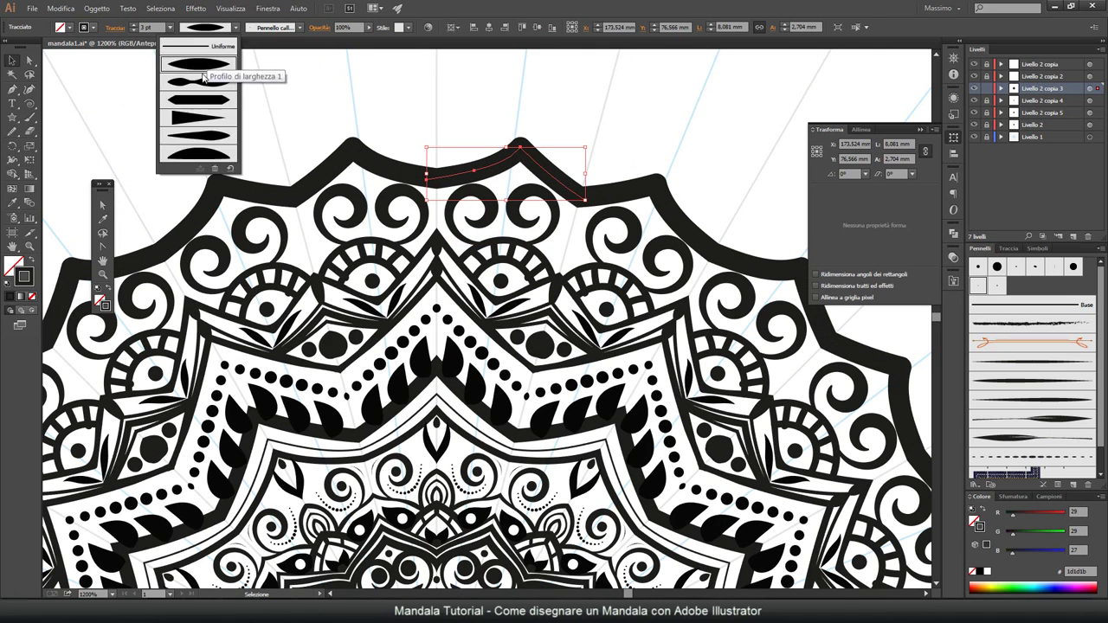
click(199, 46)
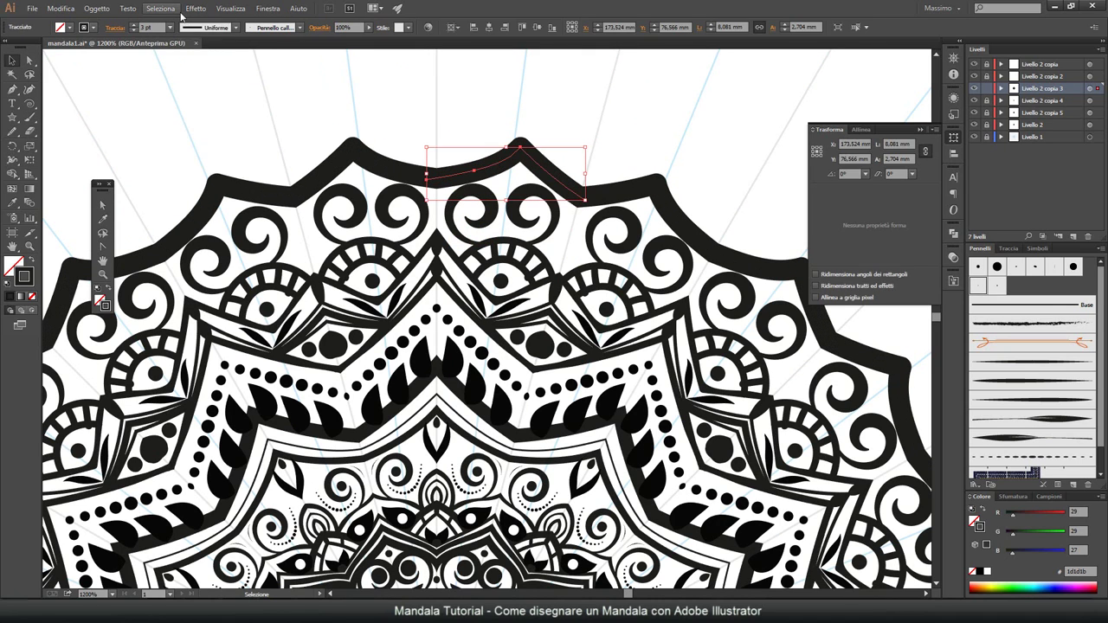
key(Delete)
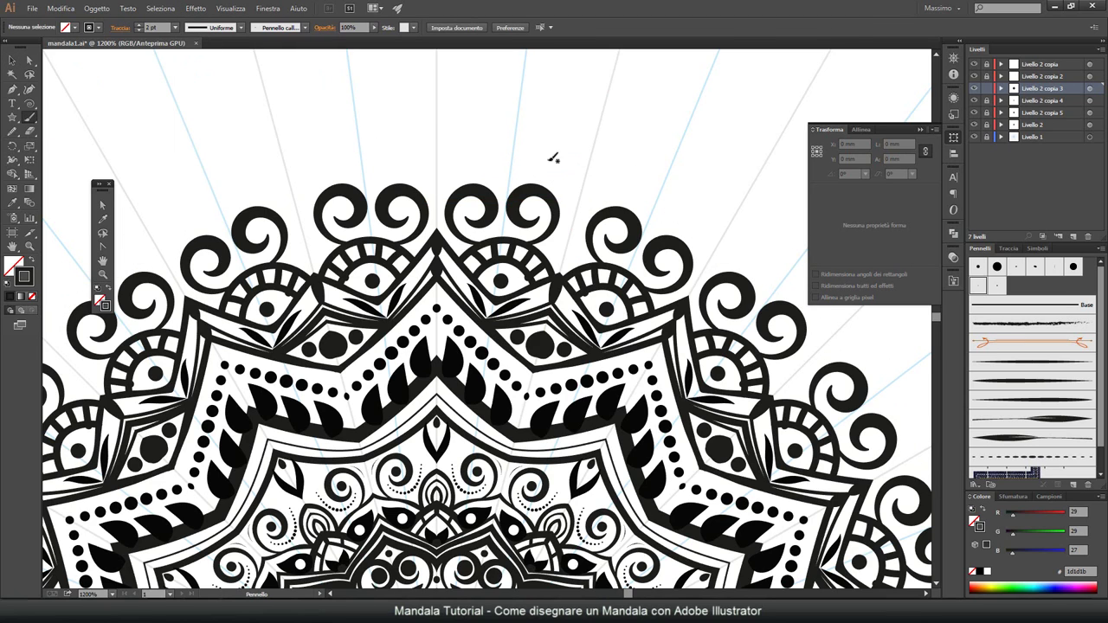
drag(424, 92, 603, 192)
key(ctrl+shift+a)
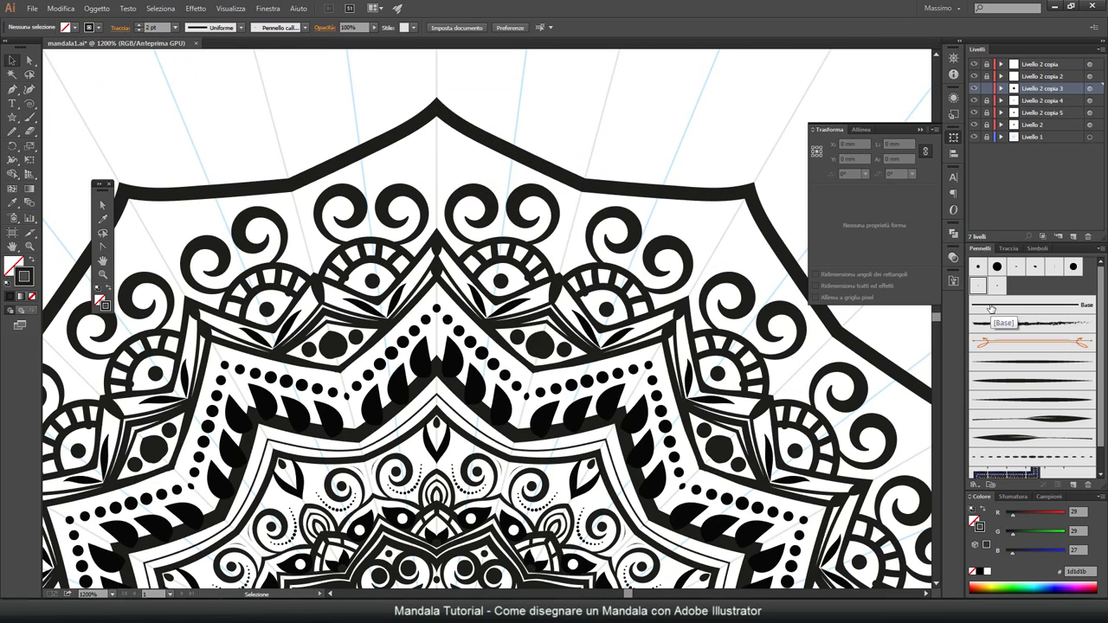
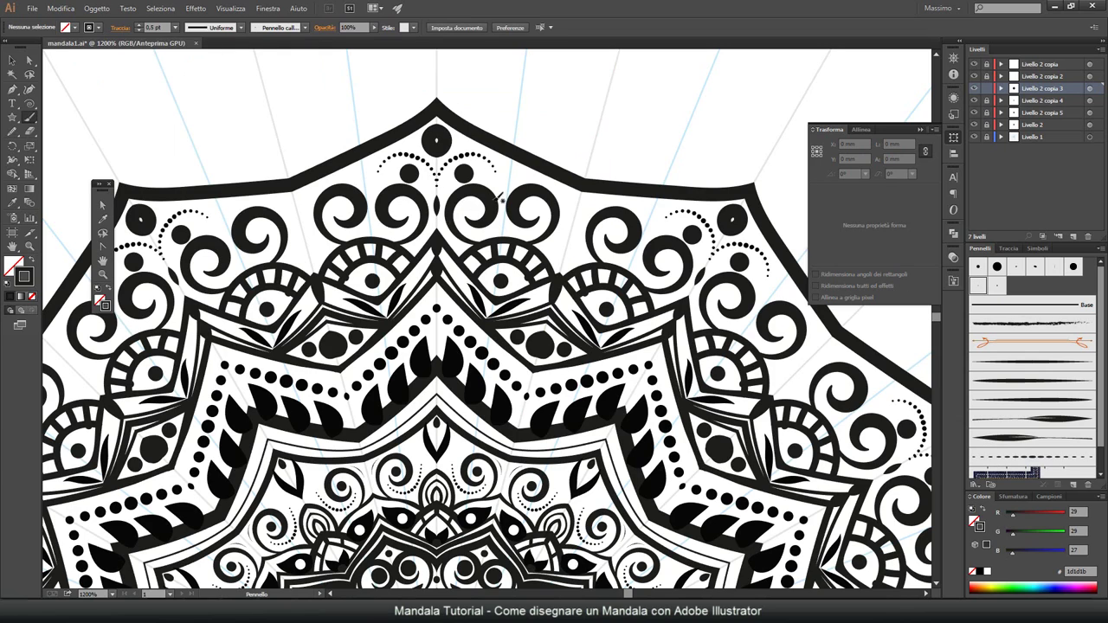
Step: Paint a curl stroke at the mandala's apex
scroll(310, 185, down, 5)
scroll(488, 323, up, 5)
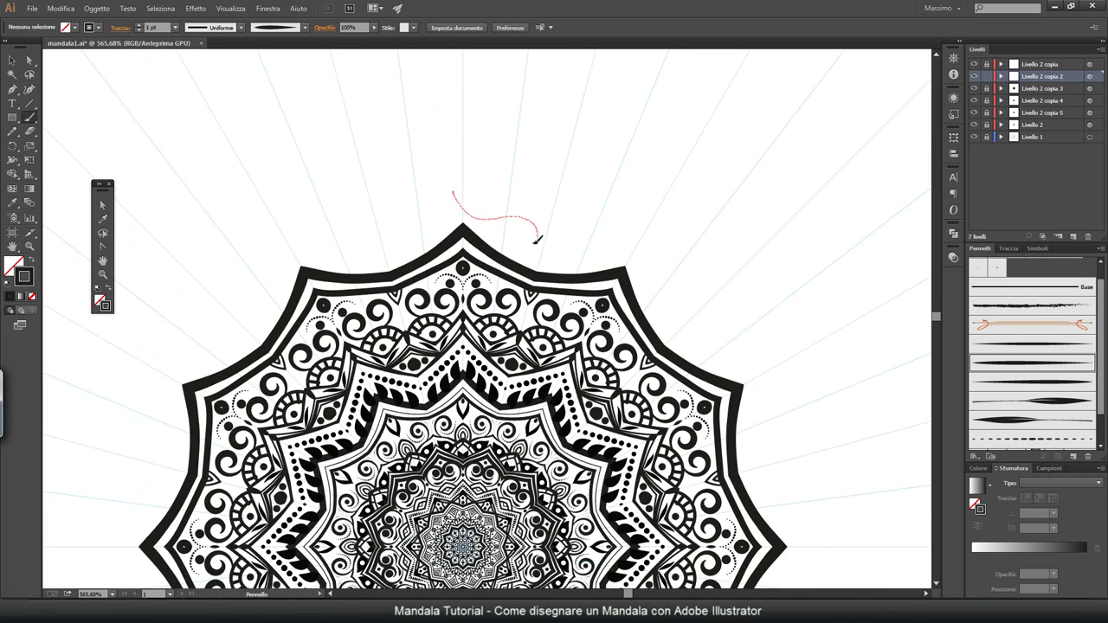
drag(536, 240, 509, 236)
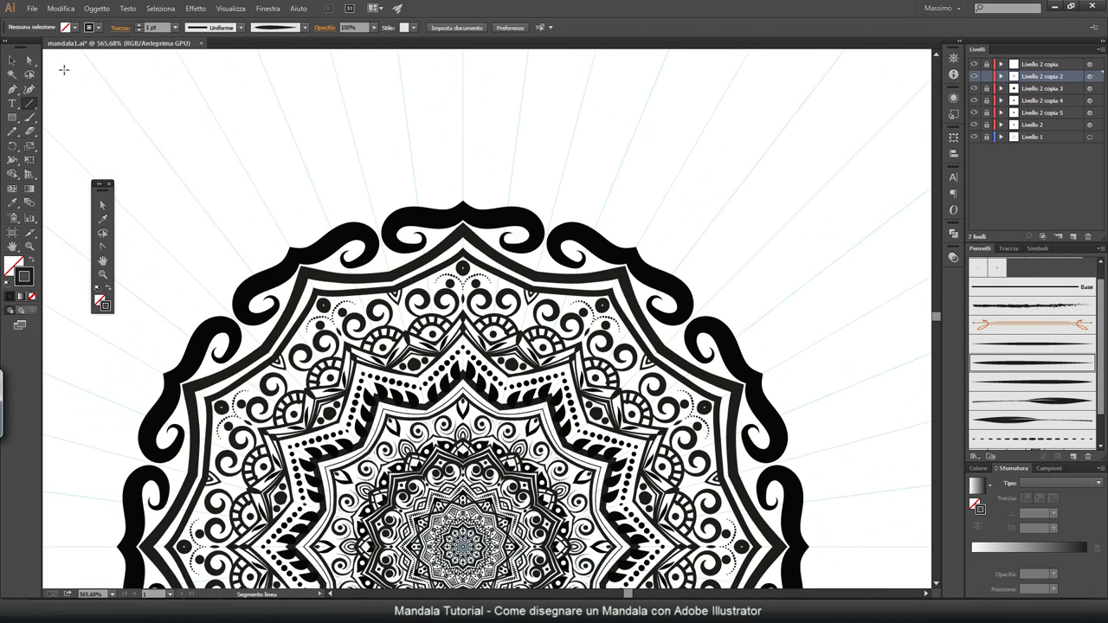
key(ctrl+shift+a)
Step: Paint a pointed chevron border, a stemmed leaf and a 0.5 pt dotted arc at the apex
key(b)
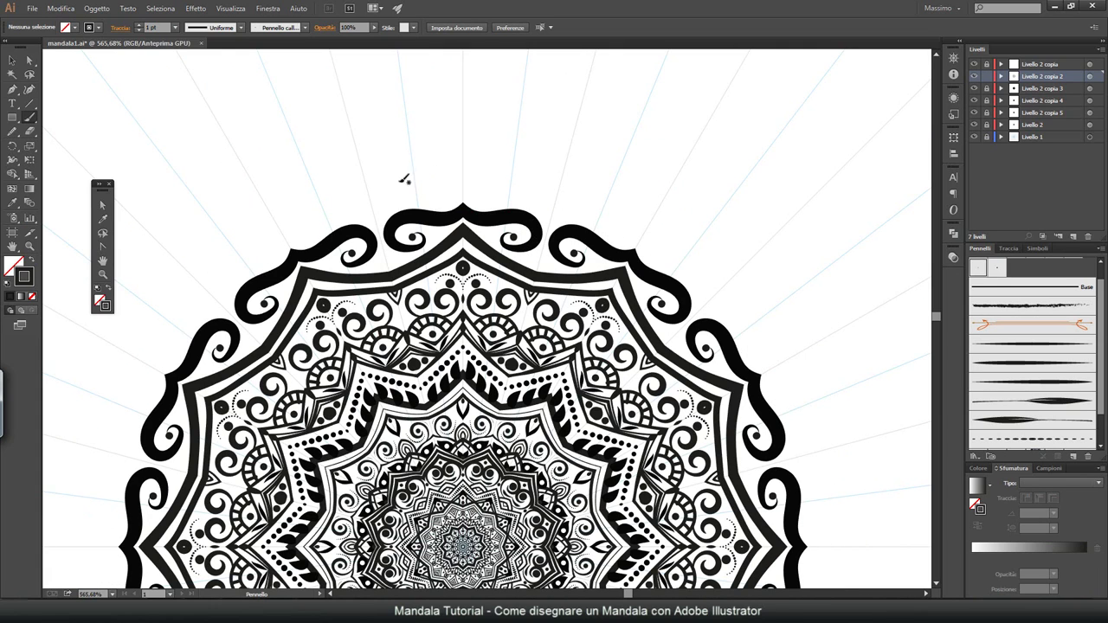
drag(421, 213, 509, 212)
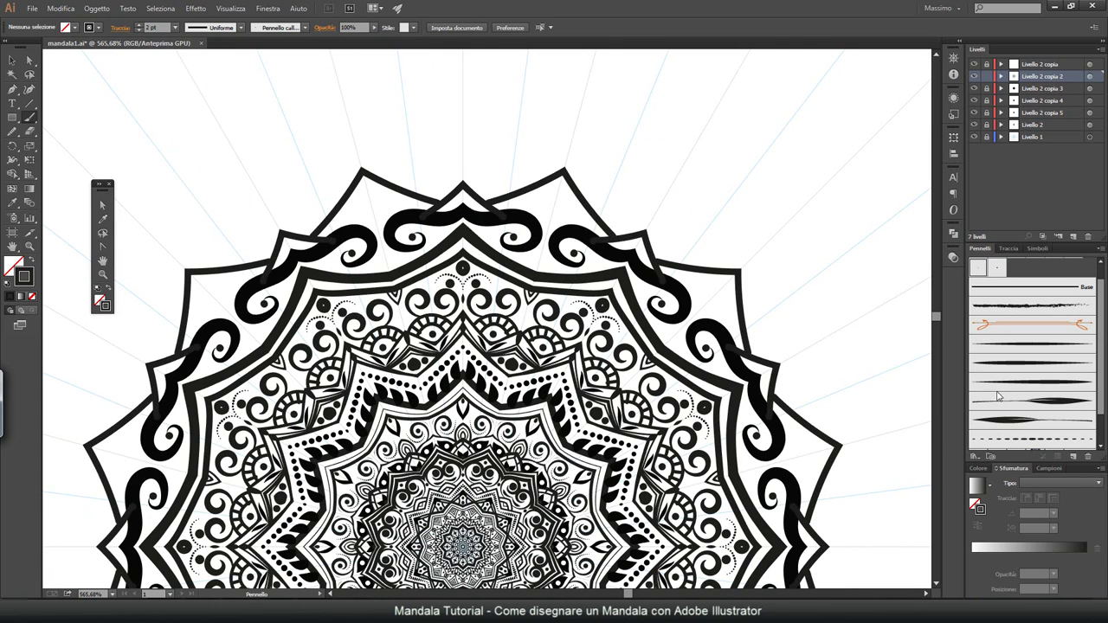
drag(468, 178, 530, 143)
click(176, 27)
click(173, 59)
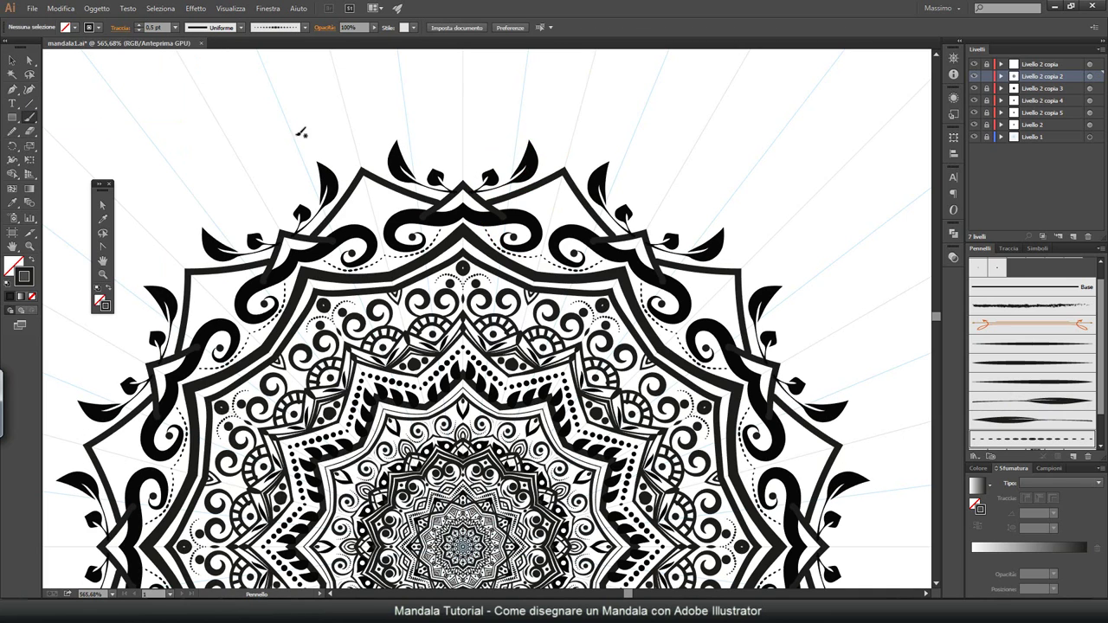
drag(480, 219, 542, 258)
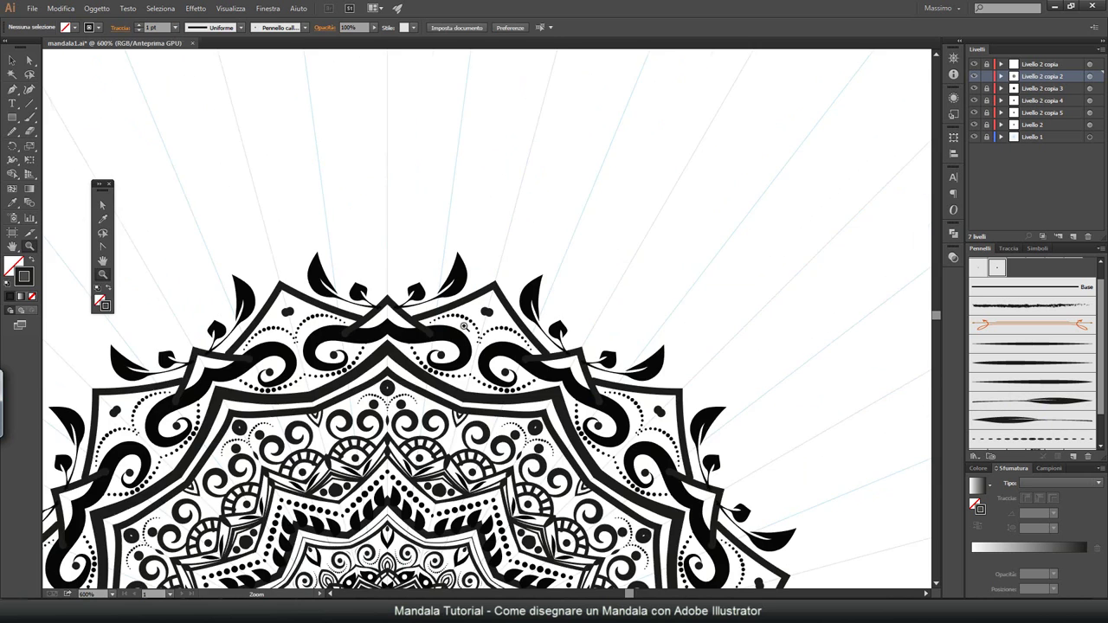
Step: Delete the small dot at the swirl centre
scroll(556, 208, up, 5)
click(503, 281)
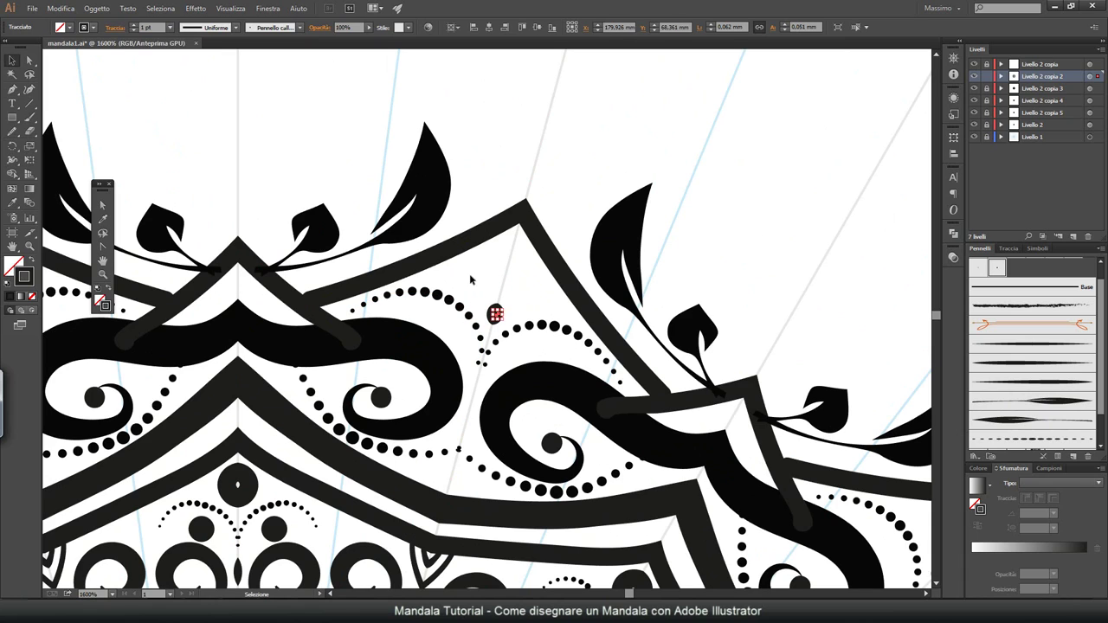
key(l)
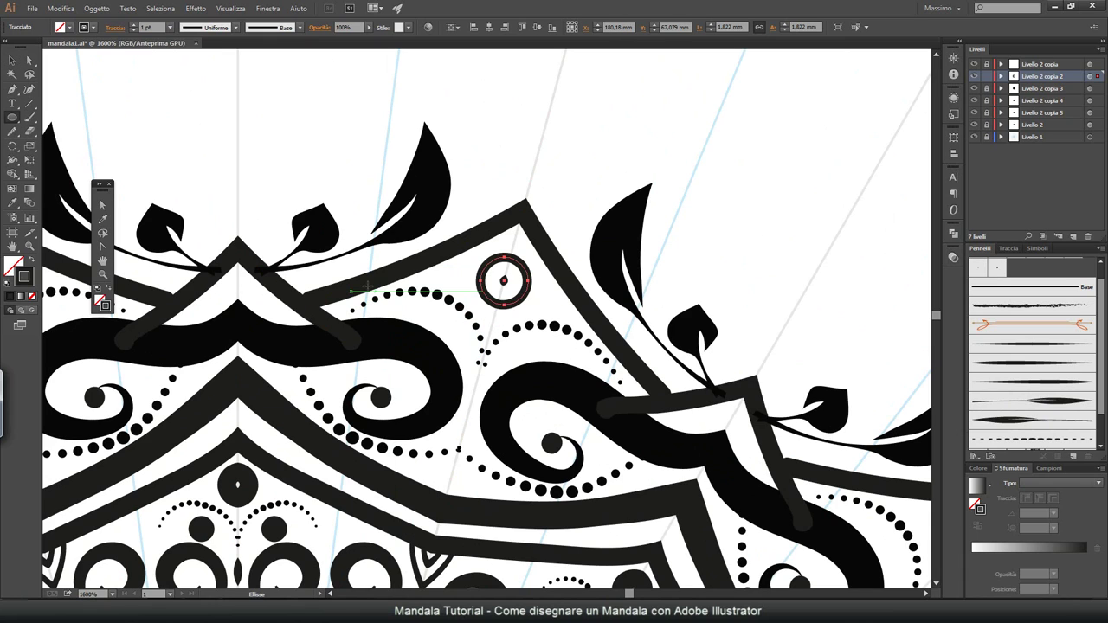
key(v)
click(382, 394)
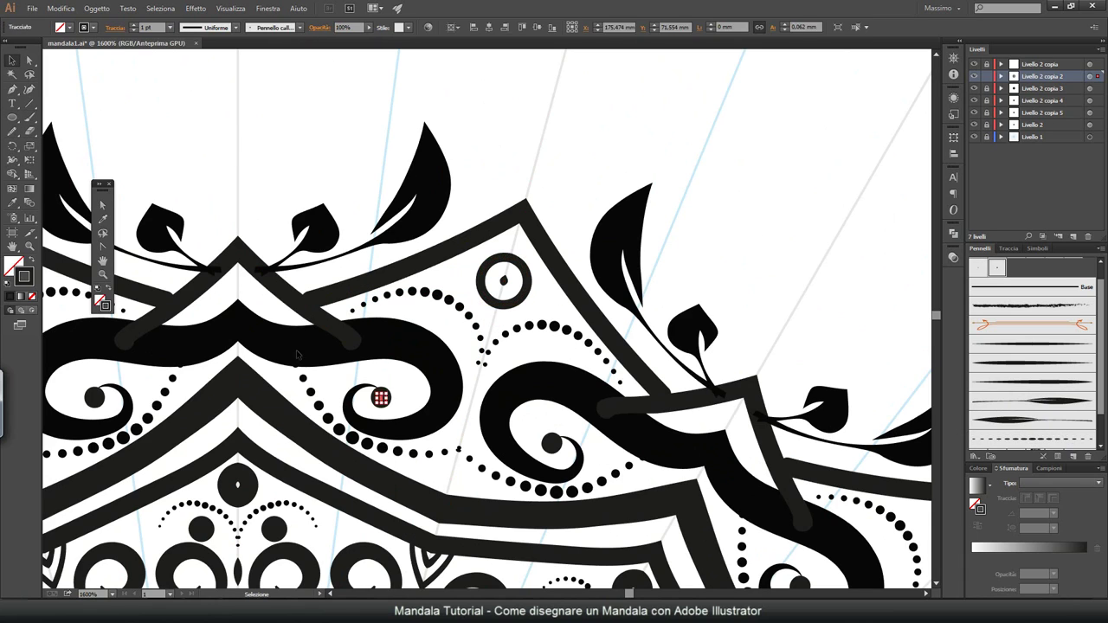
key(ctrl+plus)
key(Delete)
Step: Draw a larger circle at the swirl centre and fit the mandala in view
key(l)
drag(492, 295, 437, 242)
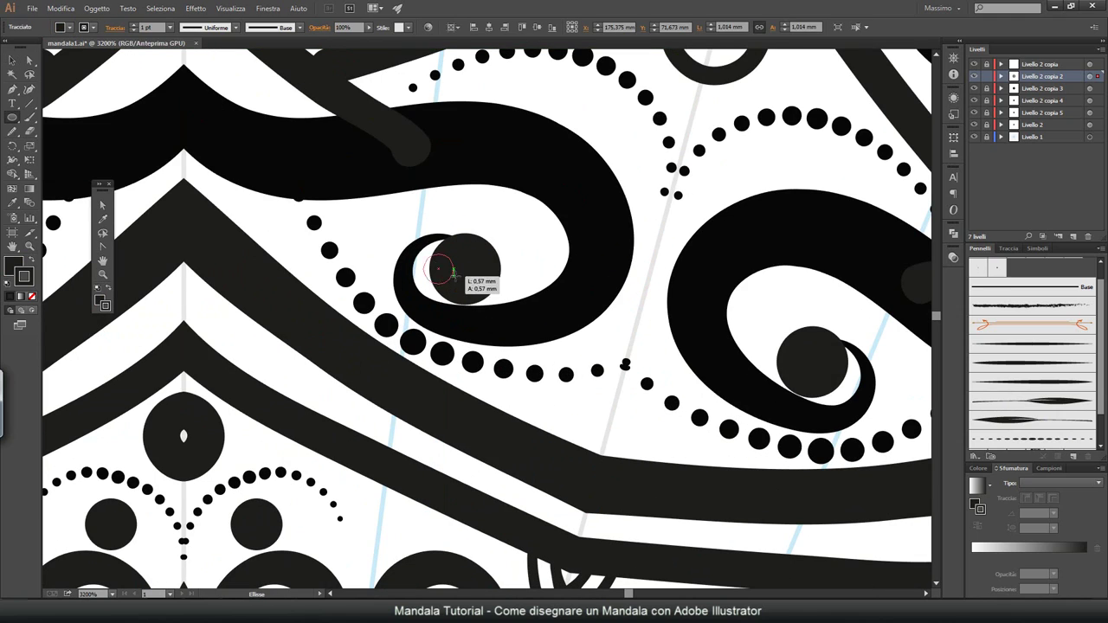
key(ctrl+0)
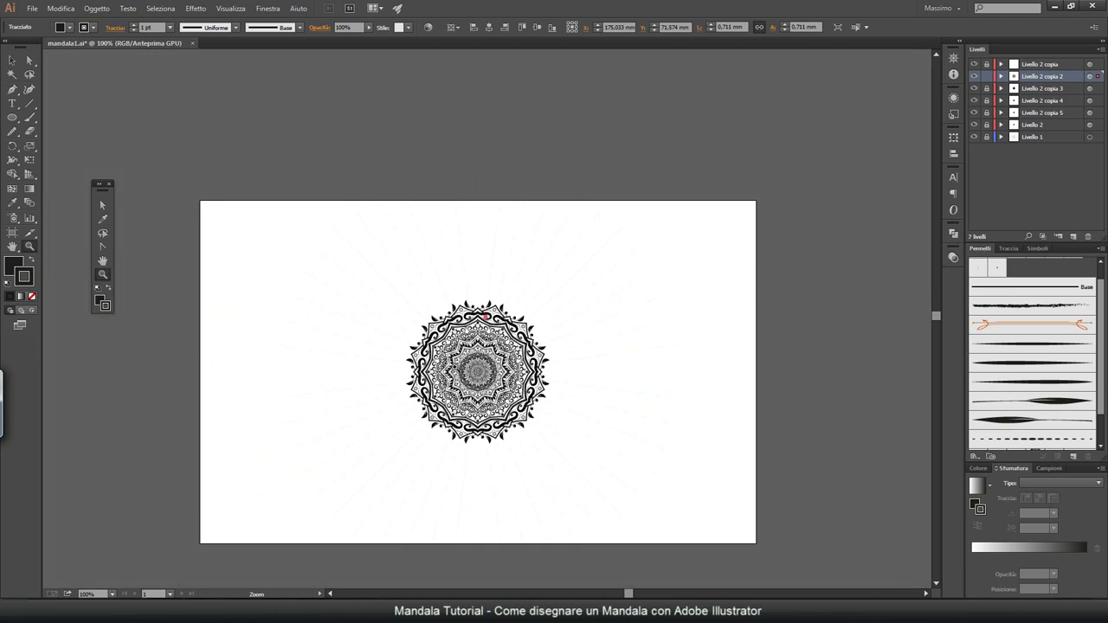
key(ctrl+plus)
key(ctrl+plus)
Step: Reshape a curved segment of the top ornament with Direct Selection
click(546, 271)
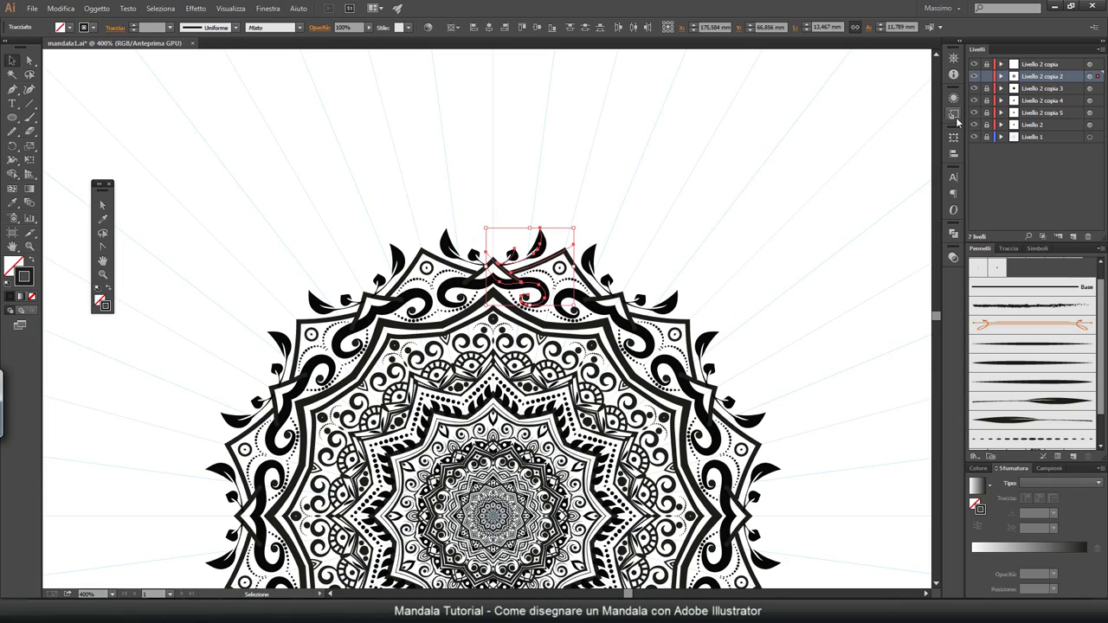
key(z)
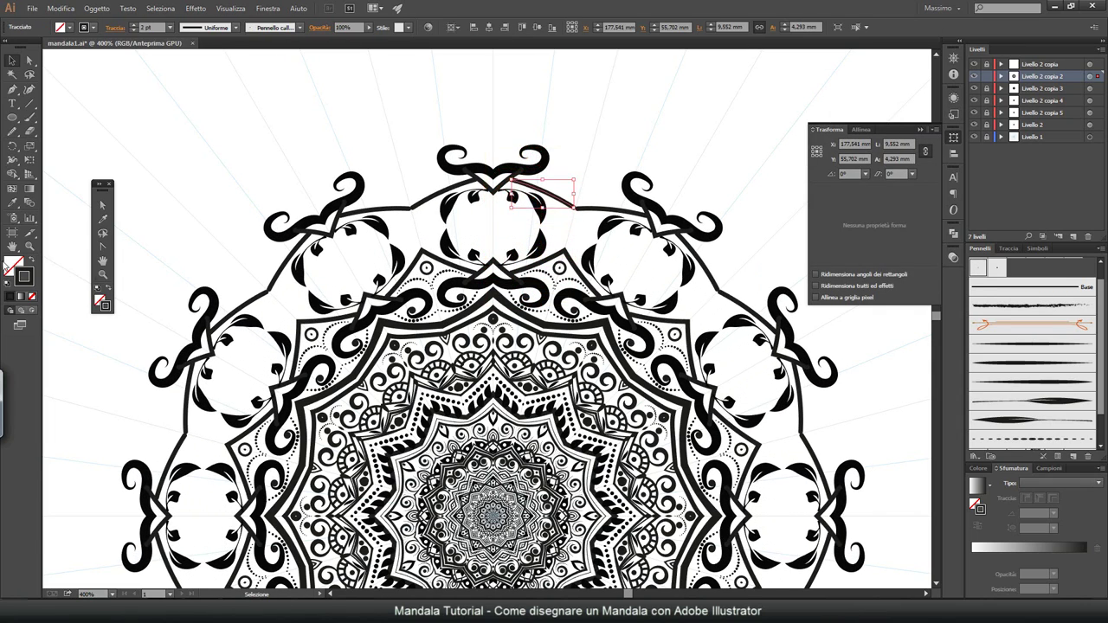
drag(604, 175, 657, 178)
key(a)
drag(516, 273, 424, 187)
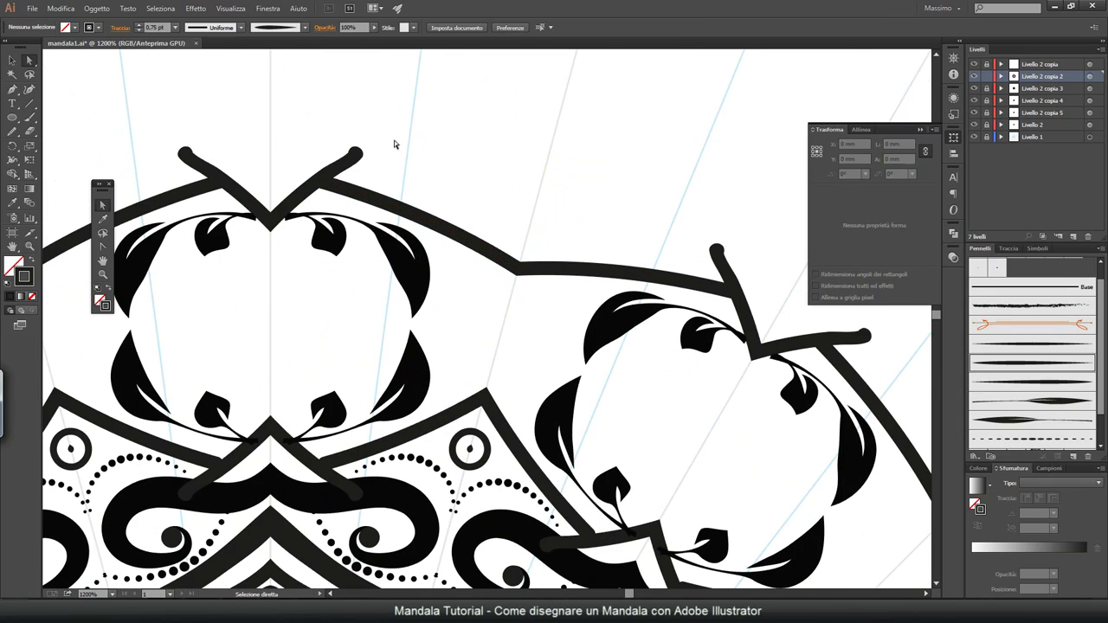
key(ctrl+1)
drag(570, 297, 380, 390)
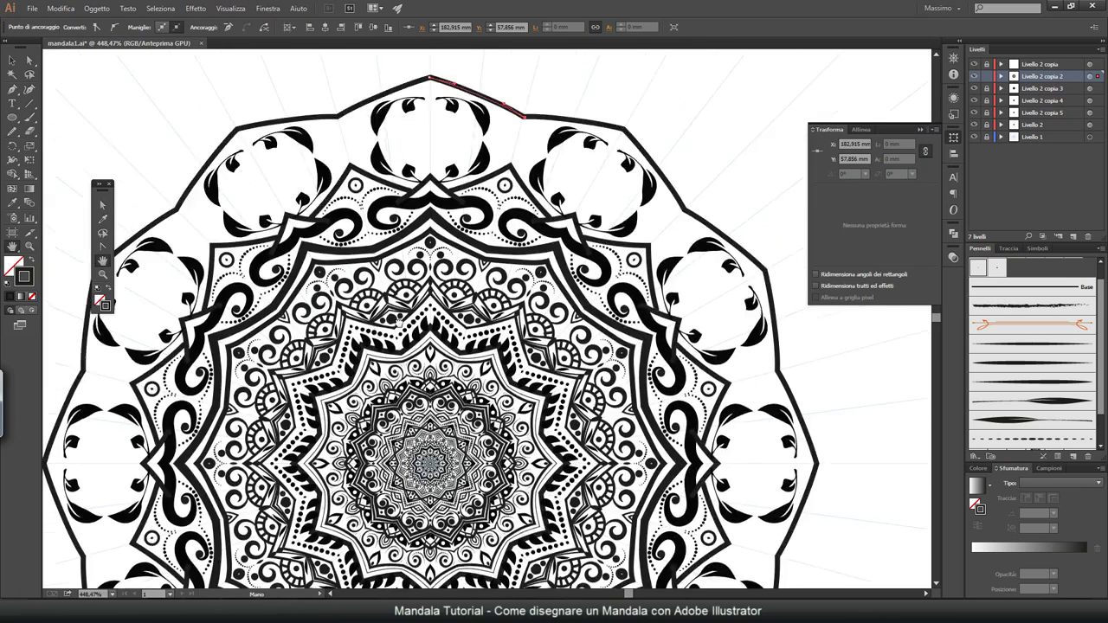
Step: Draw a ring inside the top cell and brush an eye motif within it
key(l)
drag(446, 238, 473, 220)
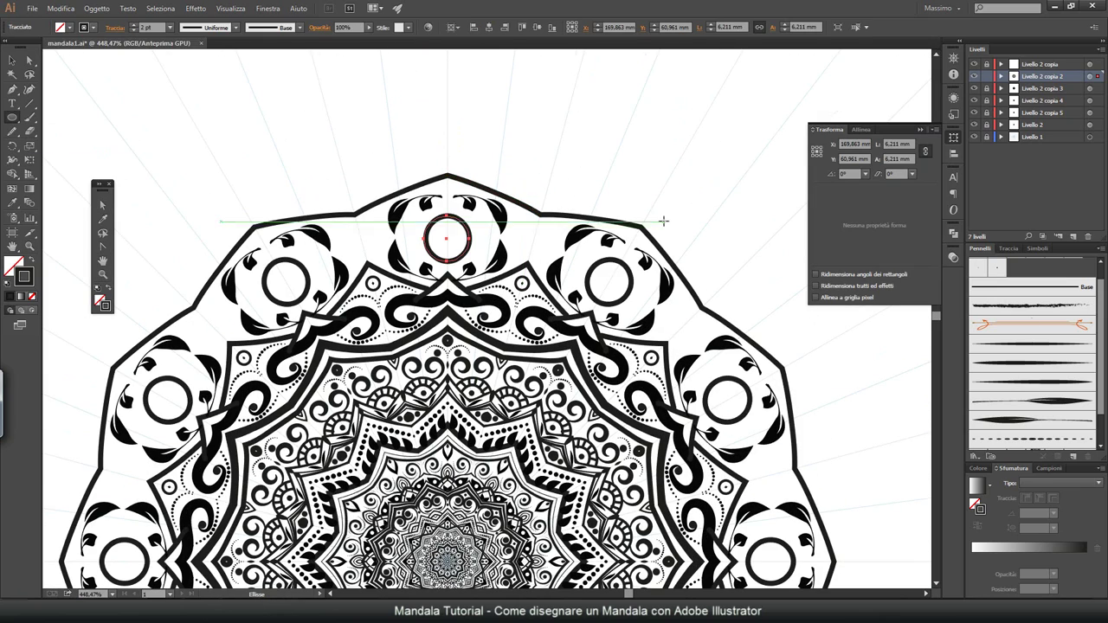
key(ctrl+shift+a)
key(b)
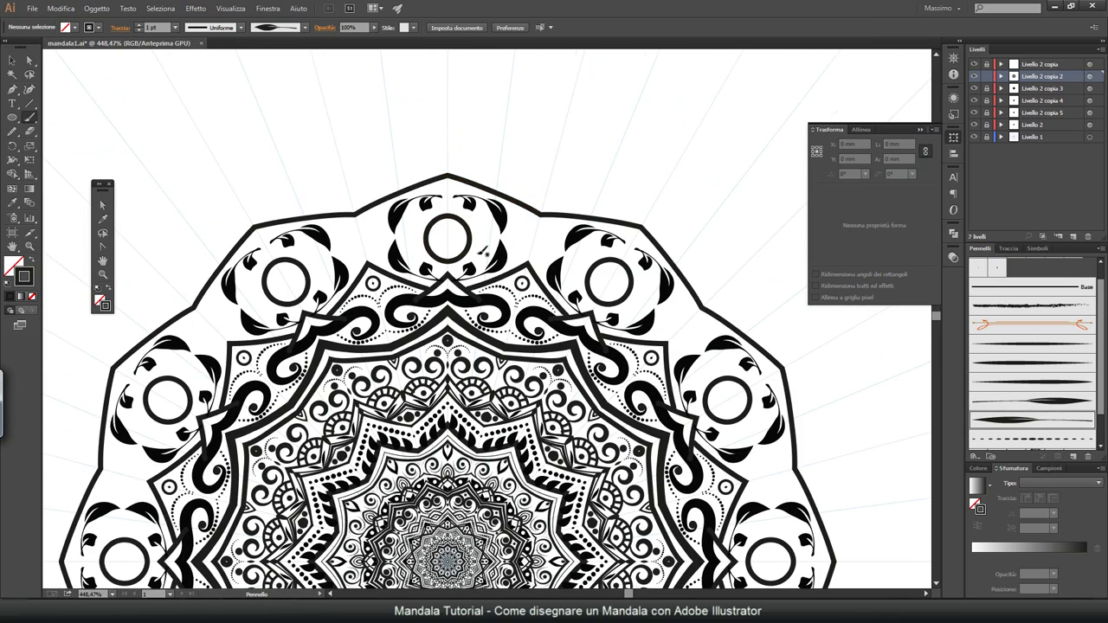
click(175, 27)
click(1029, 400)
drag(477, 275, 489, 234)
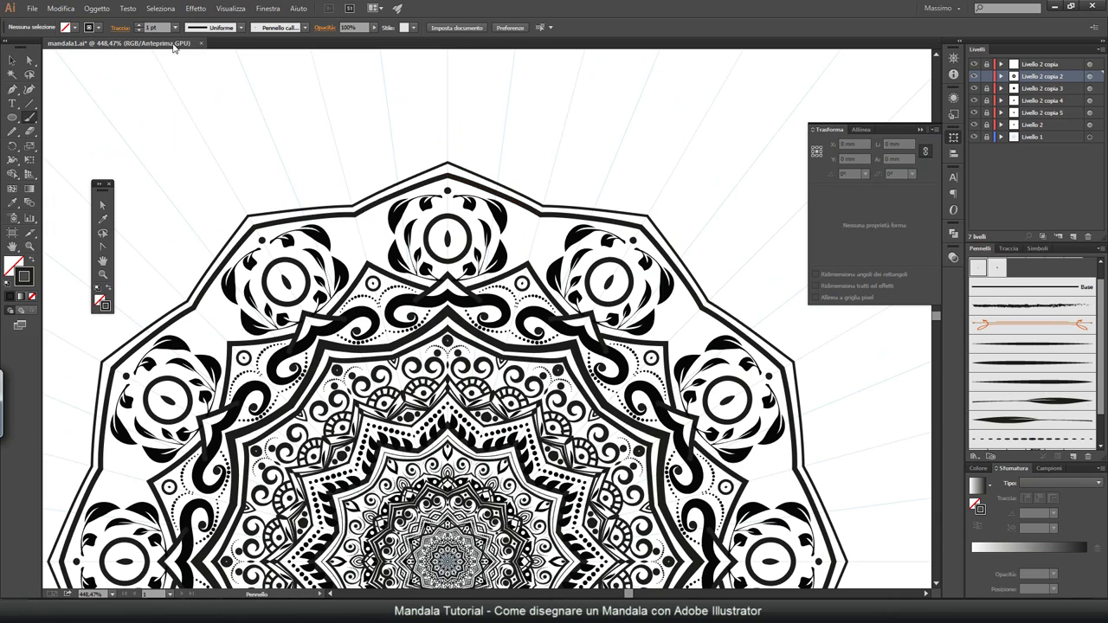
Step: Undo the rough eye stroke and draw a straight divider between the top cells
key(ctrl+z)
key(backslash)
drag(532, 210, 516, 270)
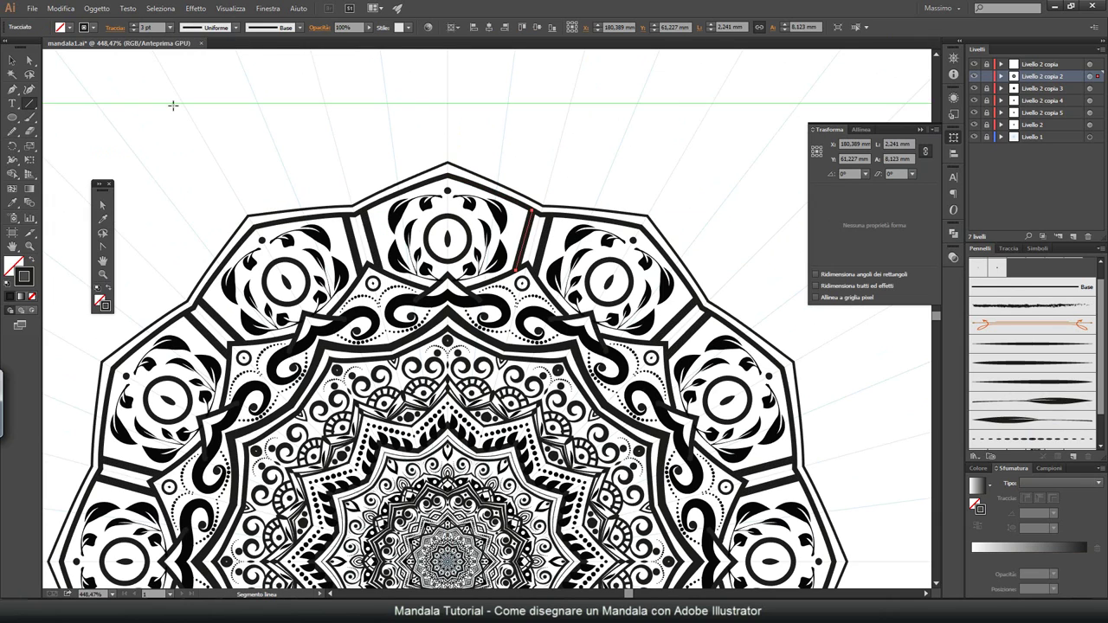
key(ctrl+shift+a)
Step: Paint a thicker dotted brush line along the top border
click(29, 116)
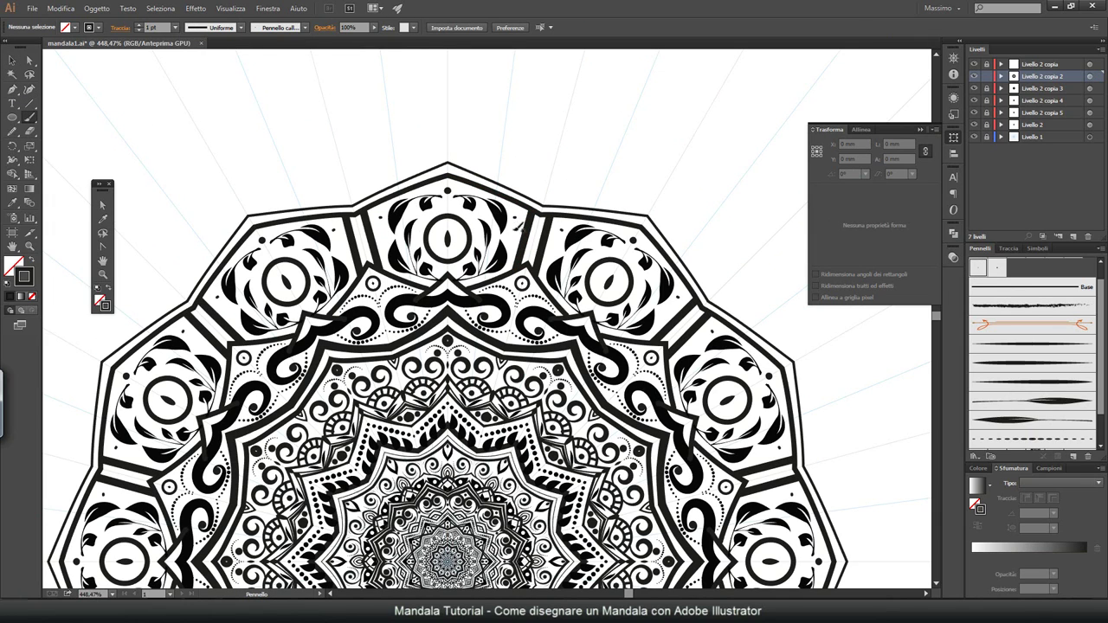
click(175, 27)
click(181, 97)
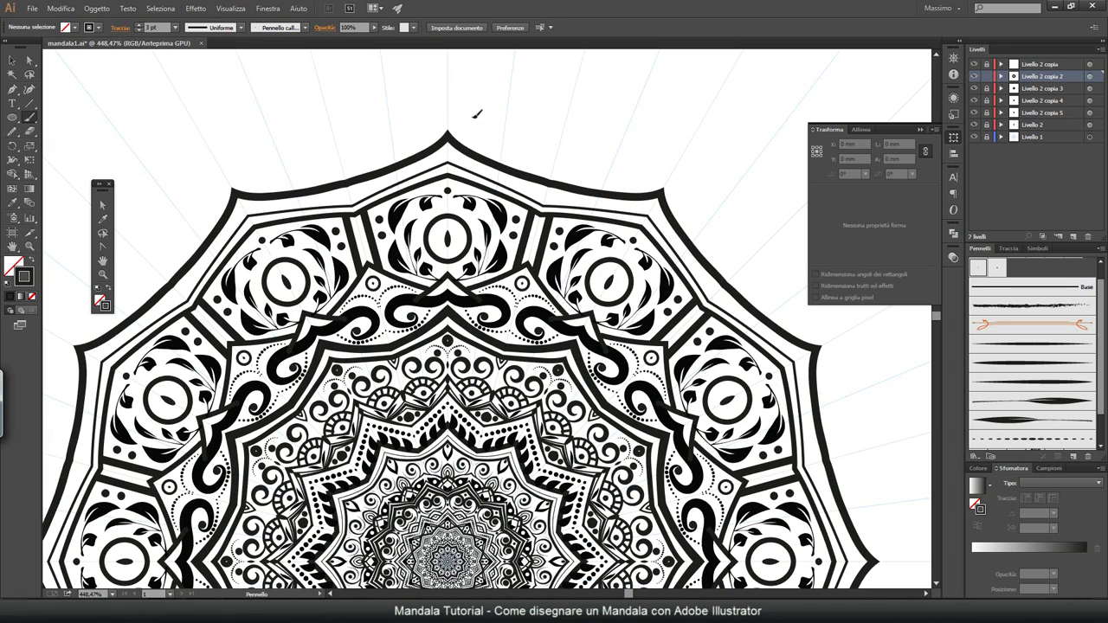
click(174, 27)
click(182, 60)
drag(403, 113, 576, 199)
key(v)
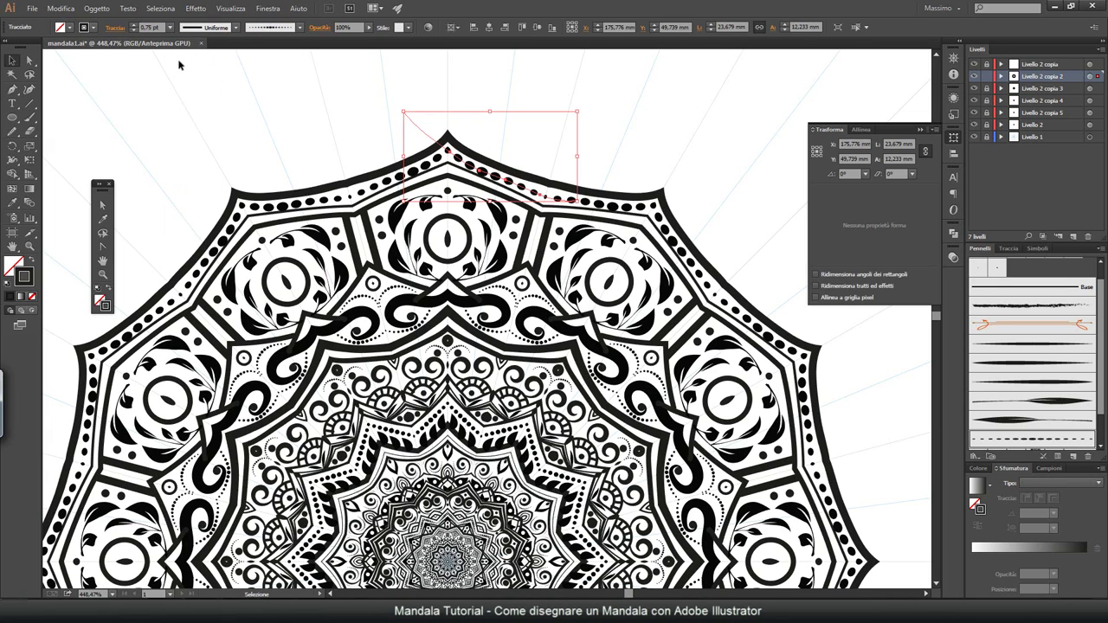
key(ctrl+shift+a)
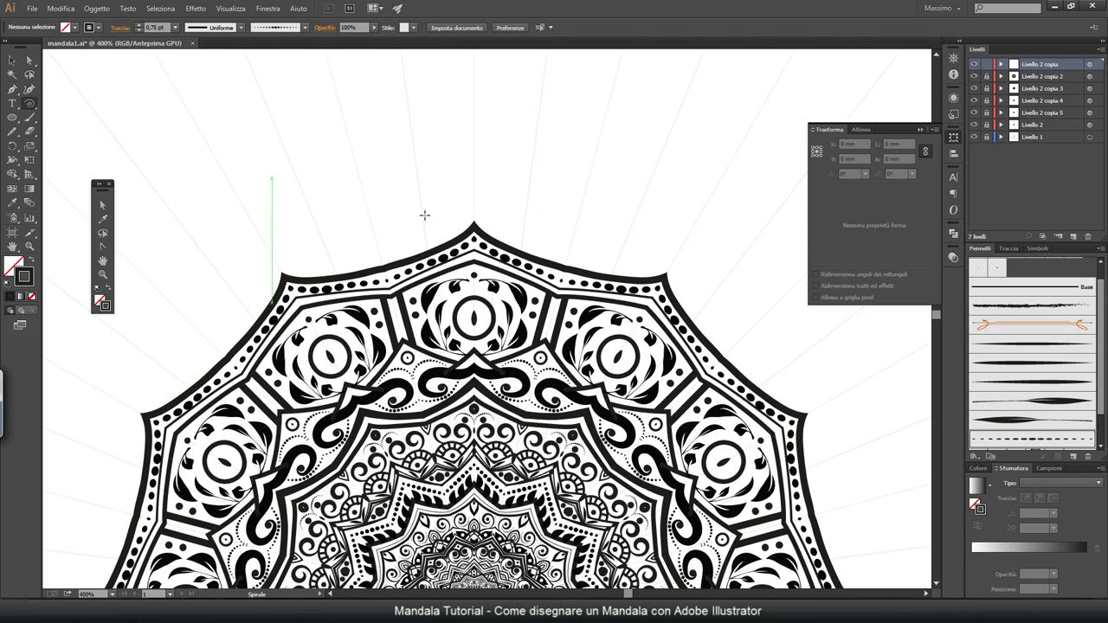
Step: Draw a spiral at the top of the mandala and nudge it down and right
drag(522, 200, 500, 244)
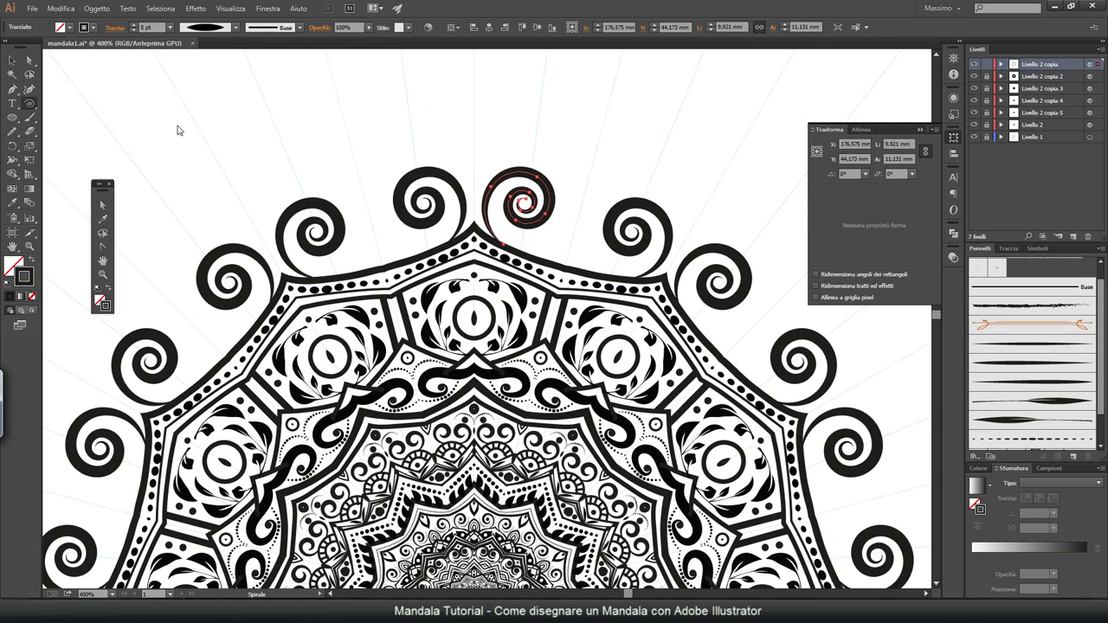
key(v)
drag(502, 189, 531, 206)
click(656, 143)
Step: Paint a black petal between the top spirals with leaves and dotted arcs around it
key(b)
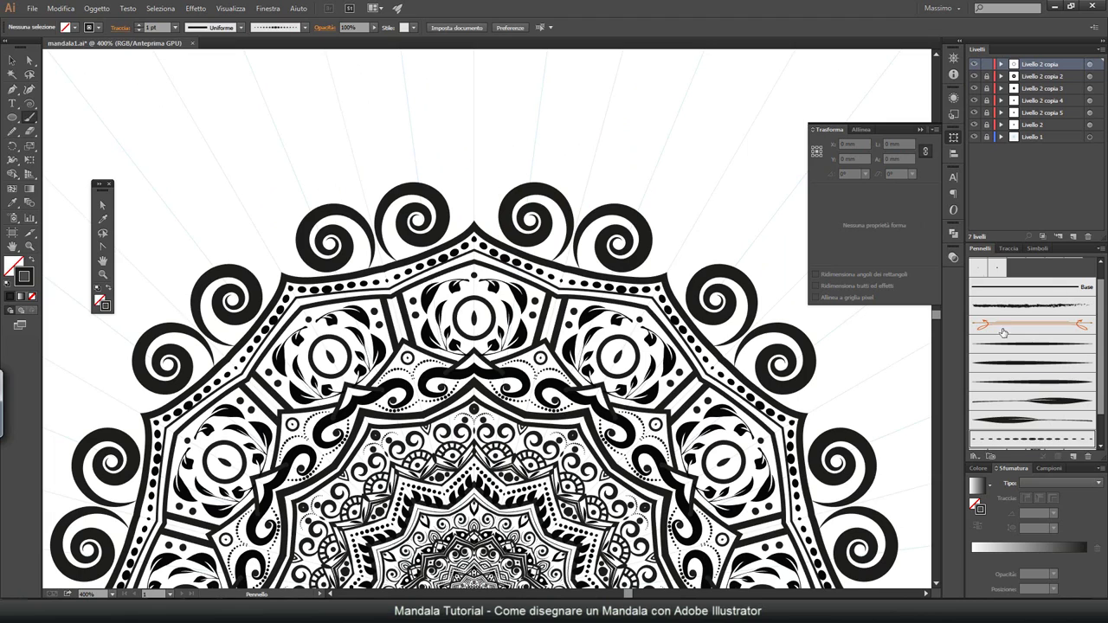
mouse_move(476, 235)
mouse_down()
mouse_move(475, 185)
mouse_move(562, 168)
mouse_up()
click(1030, 382)
mouse_move(477, 185)
mouse_down()
mouse_move(567, 137)
mouse_move(558, 146)
mouse_move(567, 121)
mouse_up()
mouse_move(510, 147)
mouse_down()
mouse_move(549, 110)
mouse_move(593, 131)
mouse_move(506, 113)
mouse_up()
drag(475, 160, 474, 113)
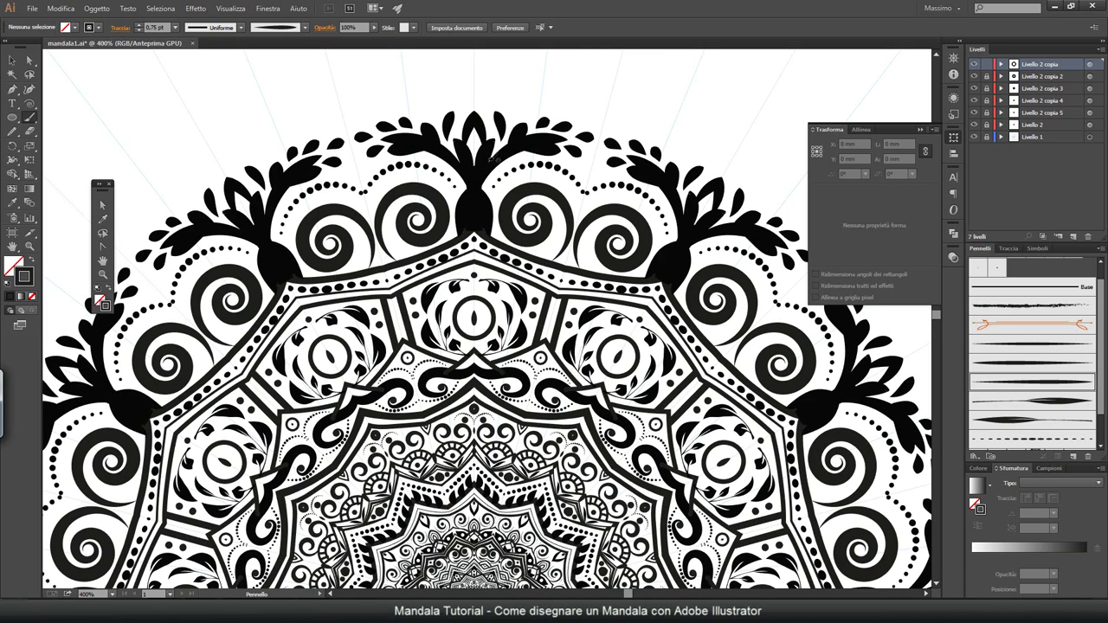
Step: Paint a thick 4 pt calligraphic border along the mandala's top edge
click(175, 27)
click(186, 62)
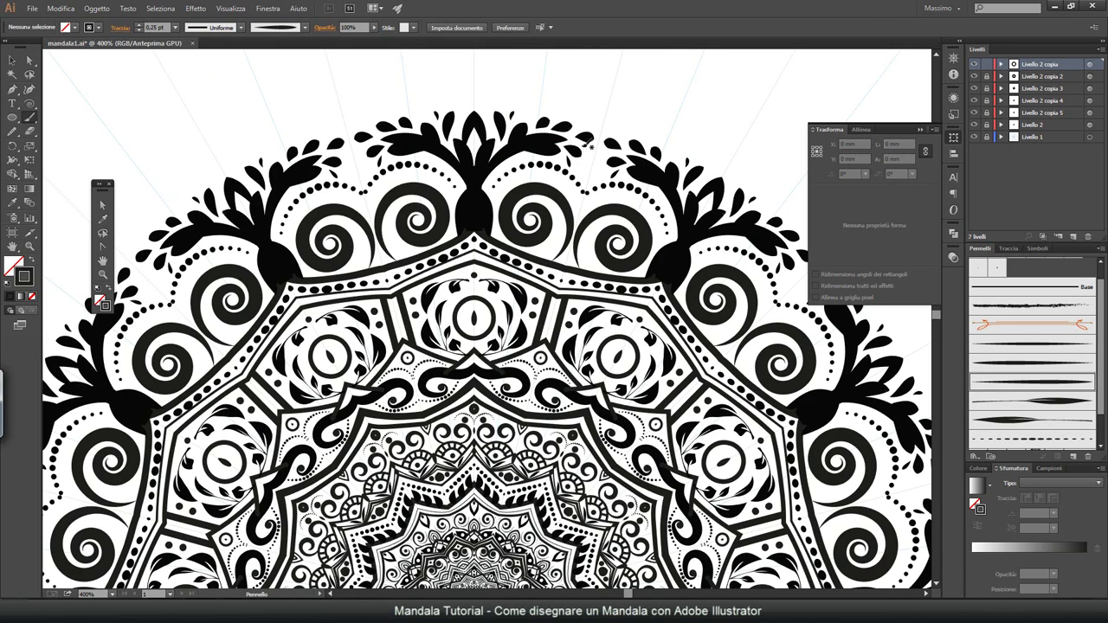
click(1030, 381)
click(176, 27)
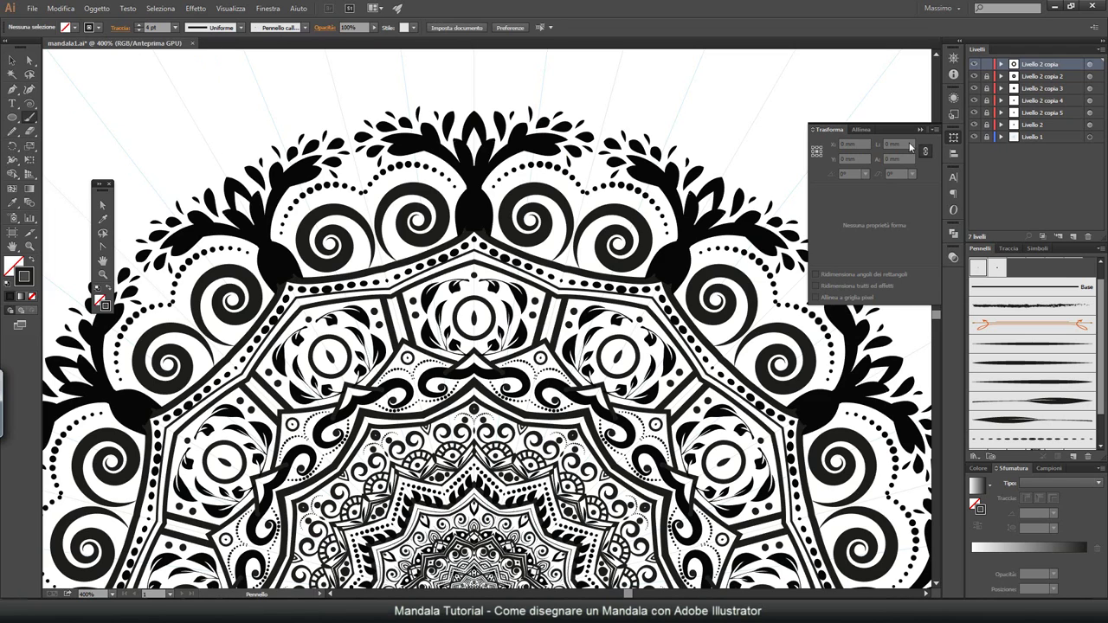
click(186, 119)
scroll(535, 228, up, 5)
drag(628, 212, 437, 260)
key(v)
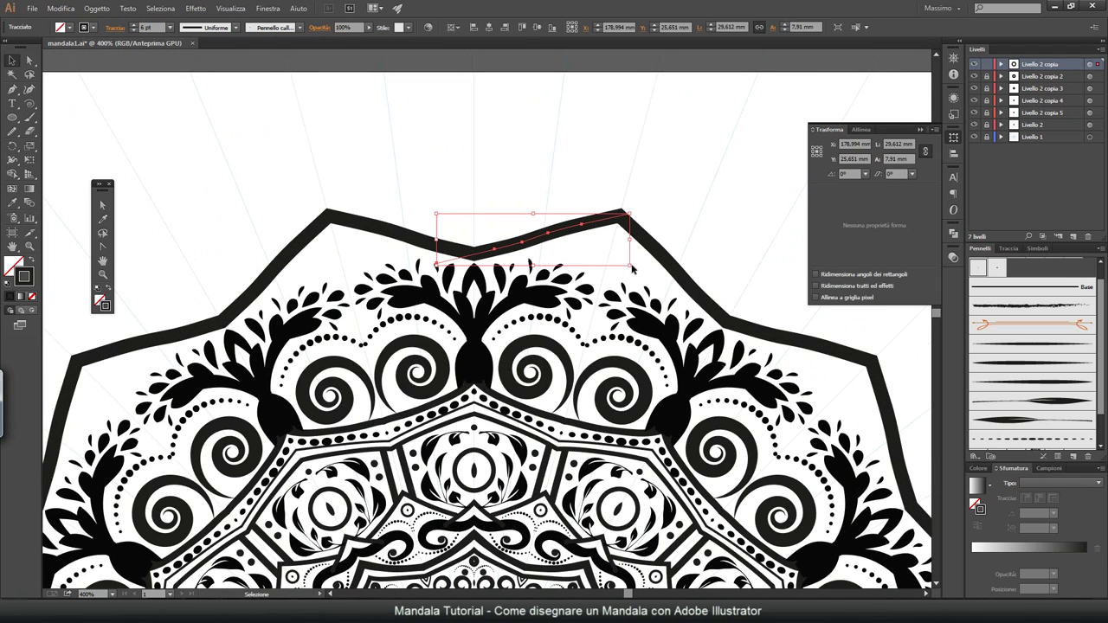
click(632, 270)
Step: Add a thin 0.75 pt tapered line along the outer edge and fit the mandala in view
key(b)
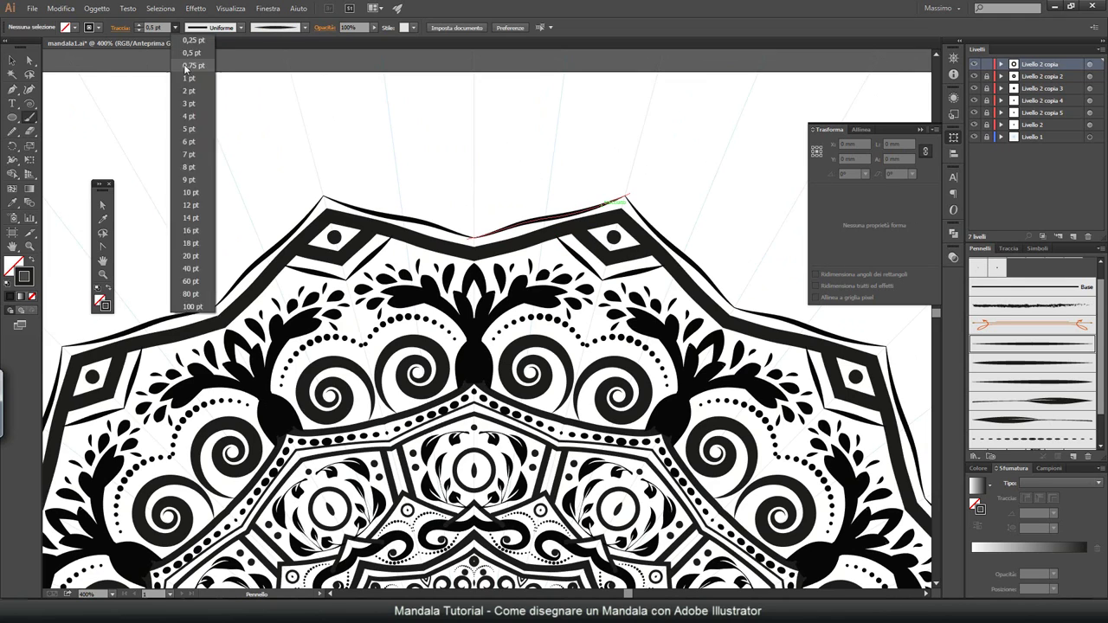
click(12, 60)
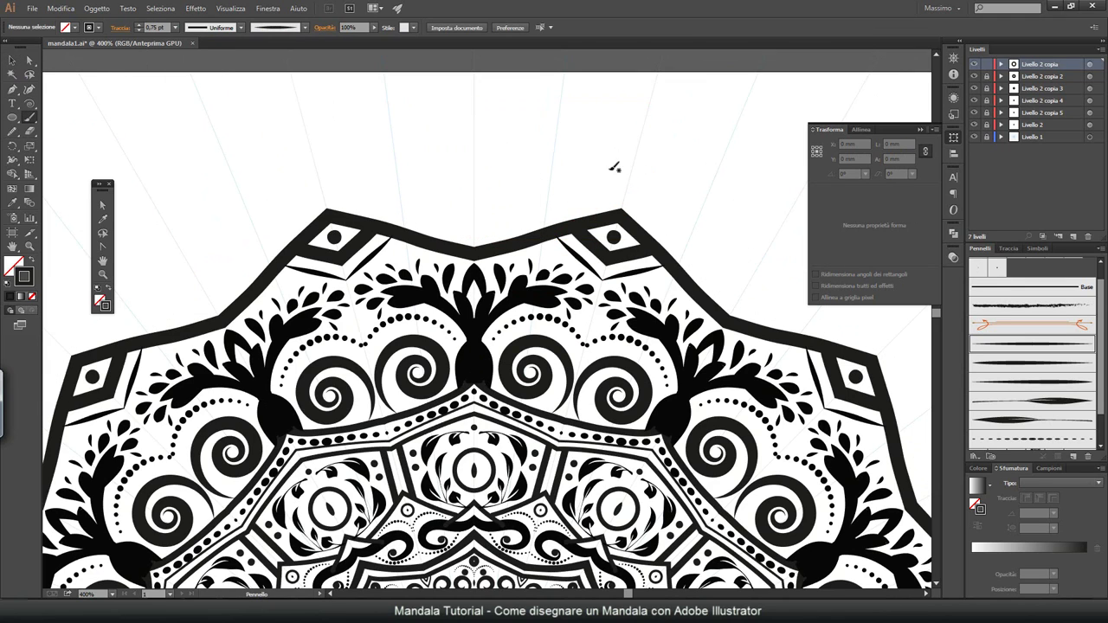
drag(624, 189, 475, 235)
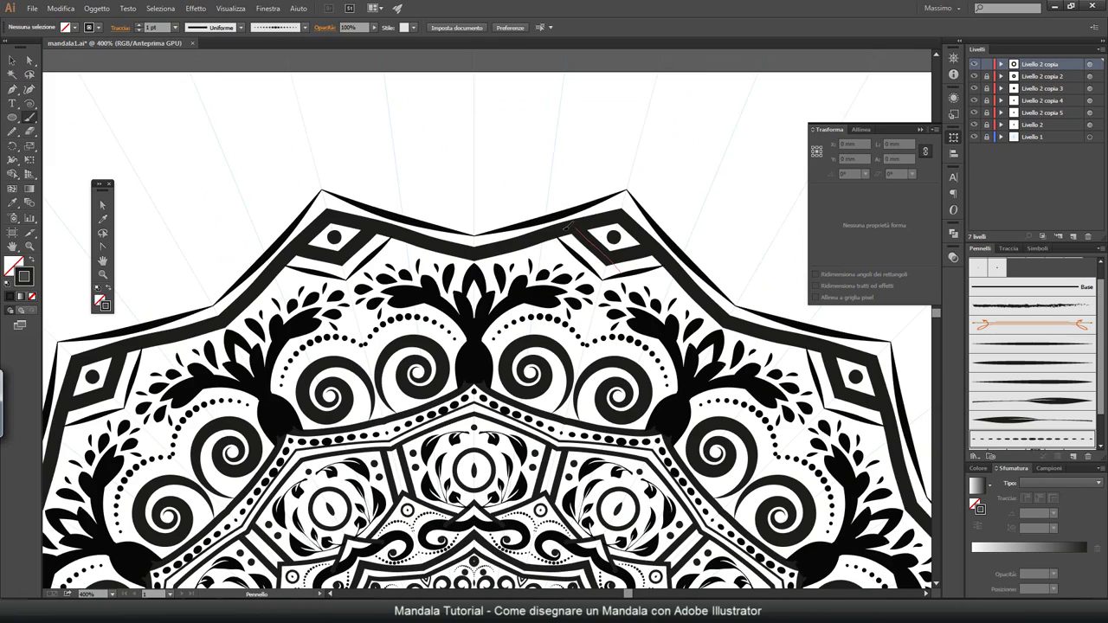
double_click(29, 246)
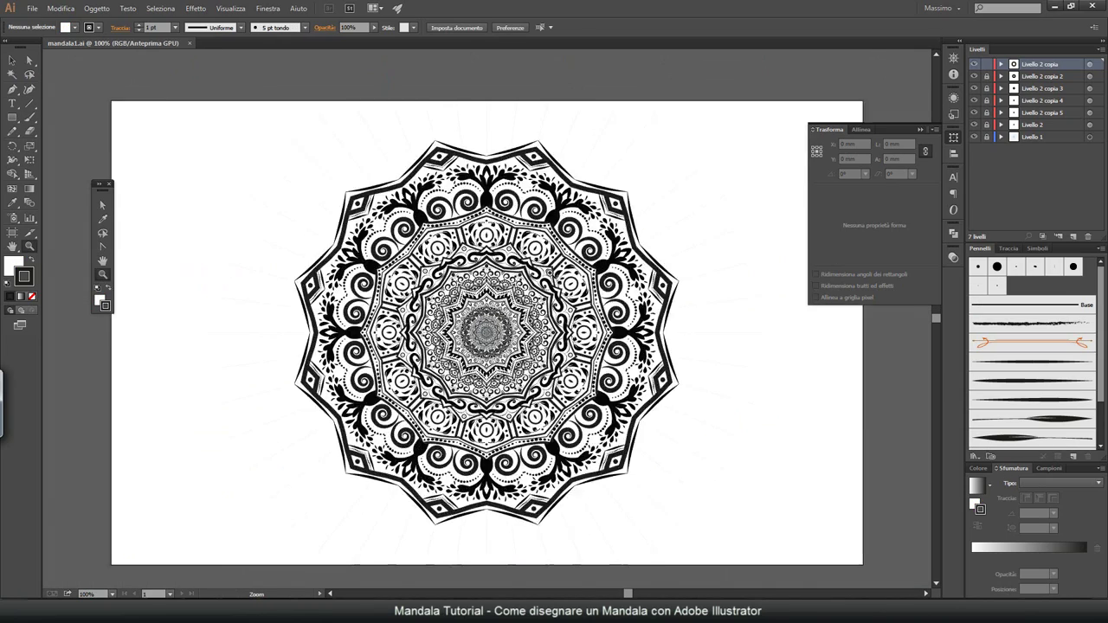
drag(480, 336, 938, 168)
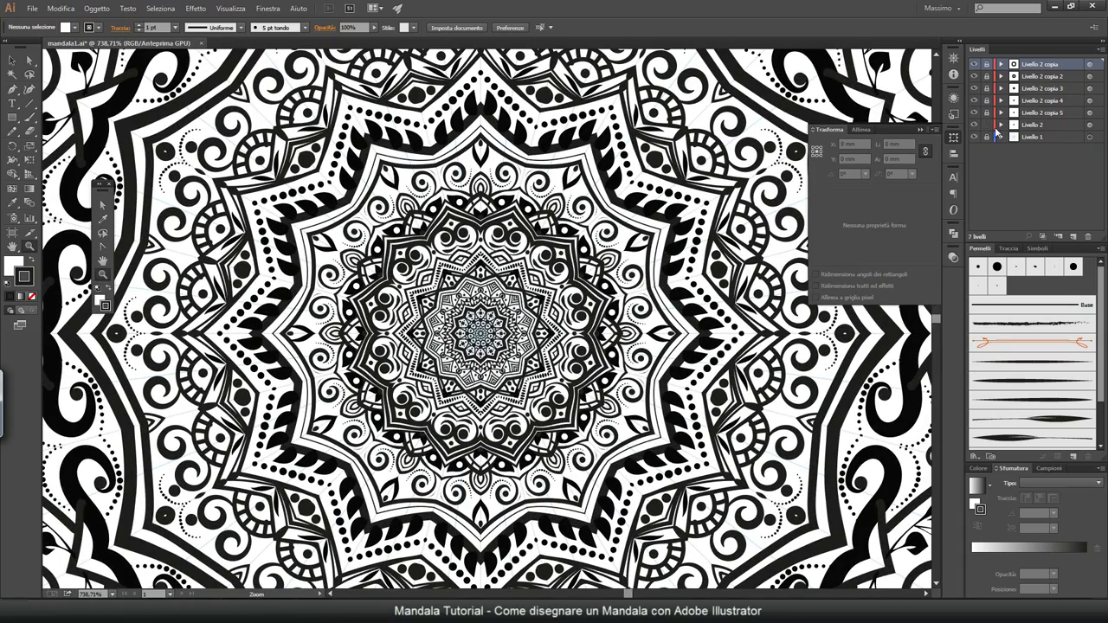
Step: Fill the central motif on Livello 2 with an orange swatch
click(987, 126)
key(v)
key(ctrl+a)
click(1045, 469)
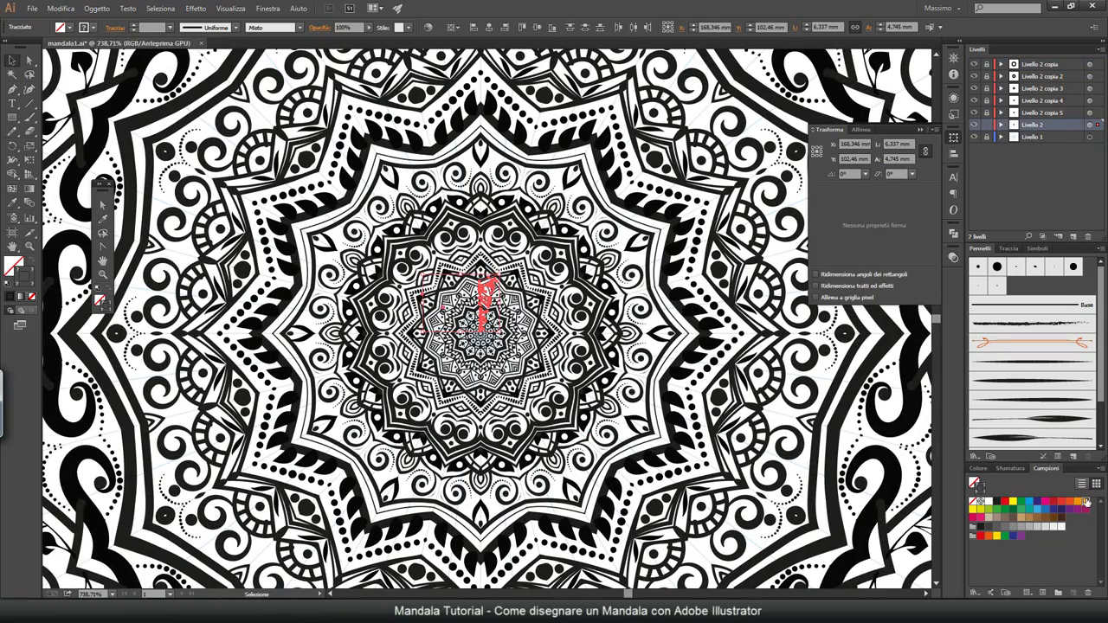
click(1085, 500)
click(345, 253)
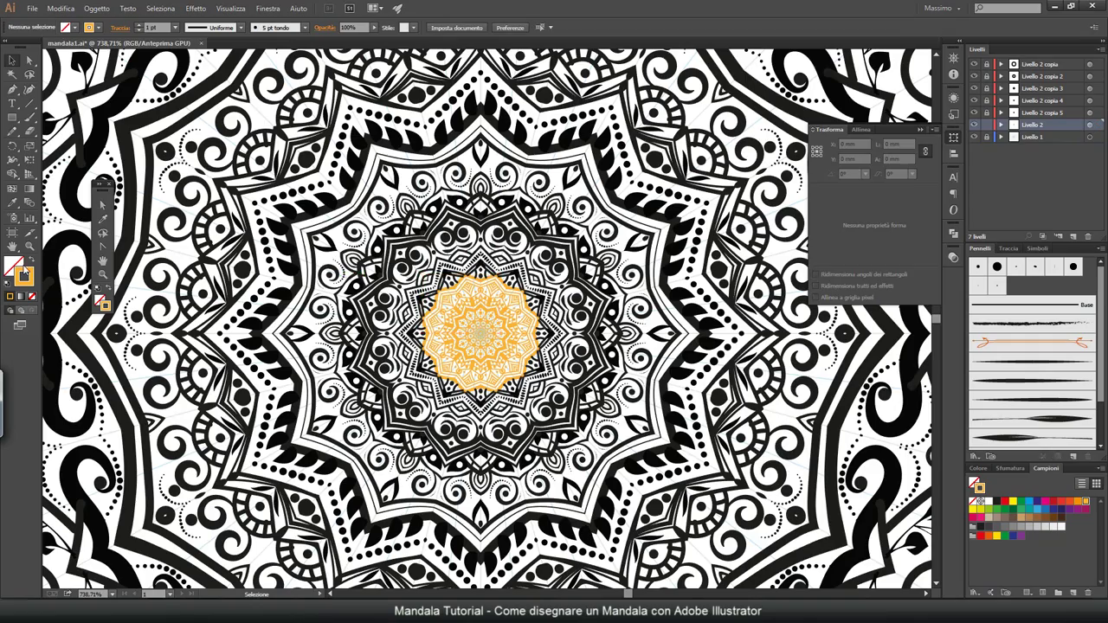
Step: Hide Livello 2, move Livello 2 copia 5 below it, and recolour the next ring orange
scroll(478, 335, up, 5)
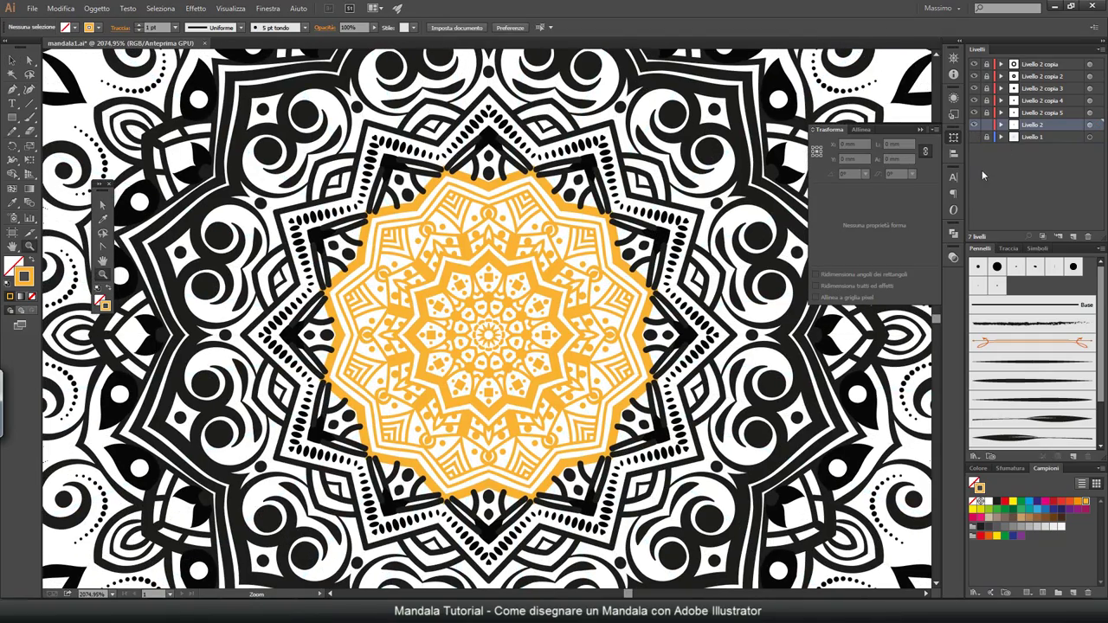
click(973, 125)
drag(1043, 118, 1039, 137)
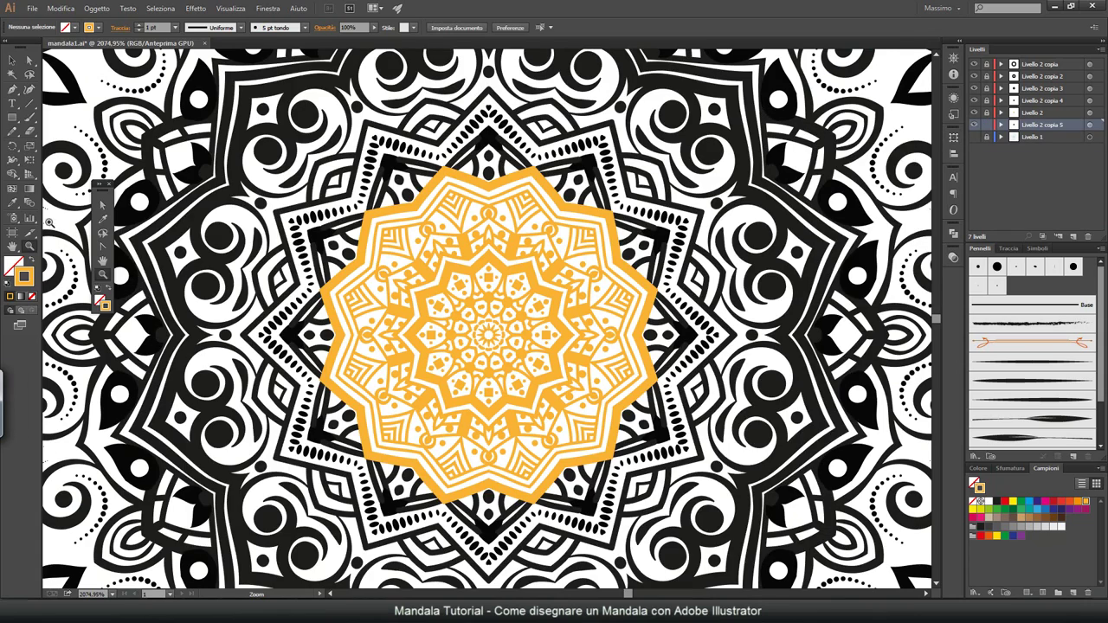
drag(489, 273, 477, 431)
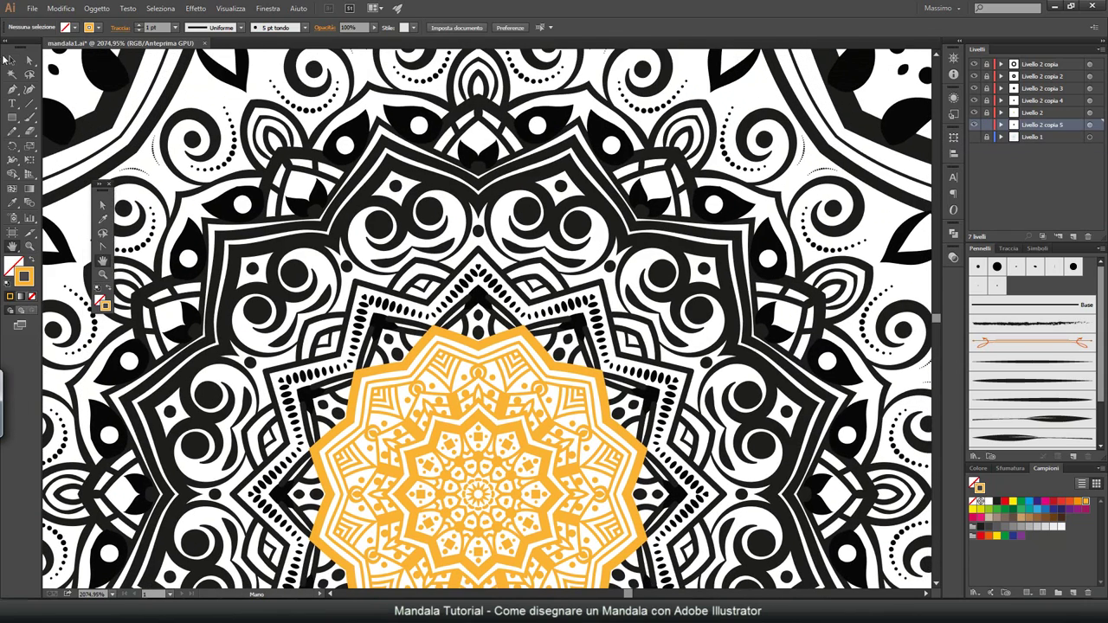
click(518, 164)
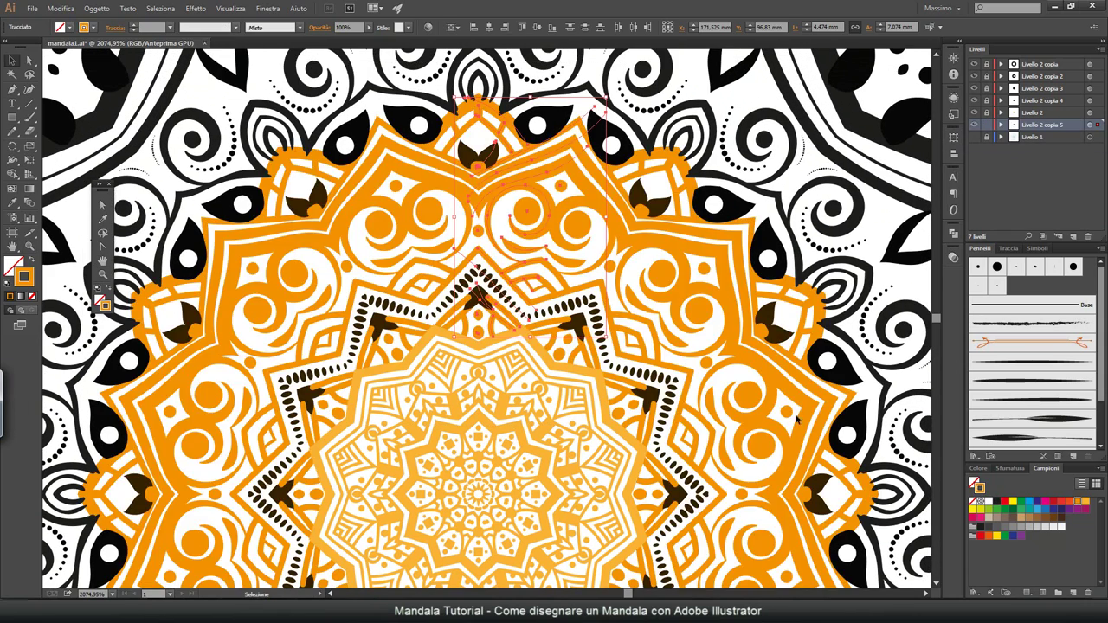
click(1077, 501)
click(715, 166)
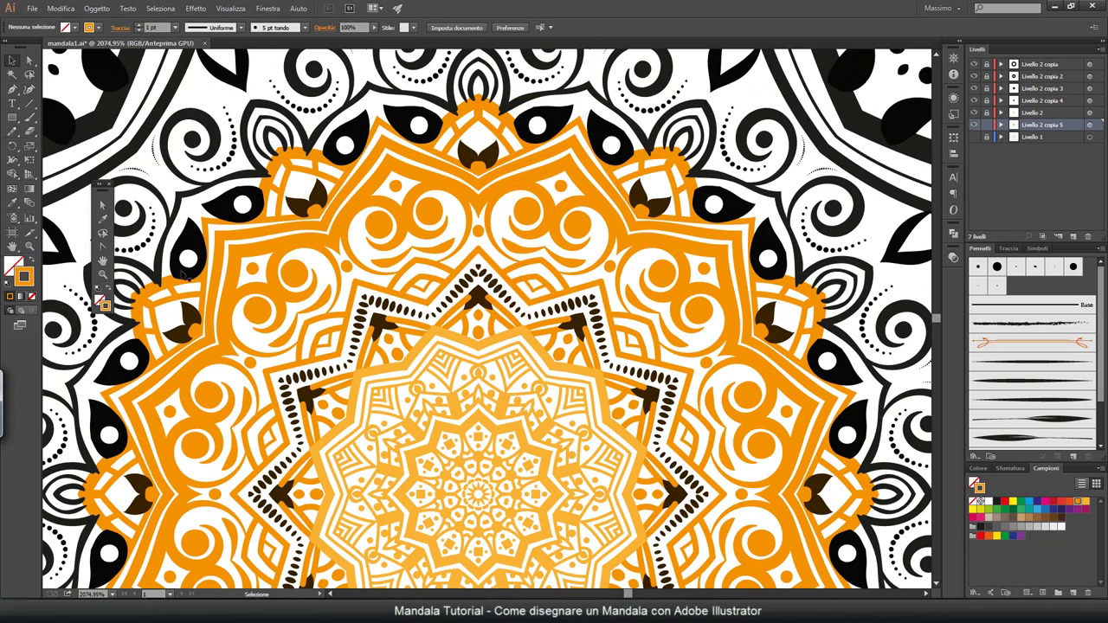
Step: Set the small dark stroke's art brush colorization to Tinte e tonalità
click(12, 60)
click(483, 297)
double_click(1025, 367)
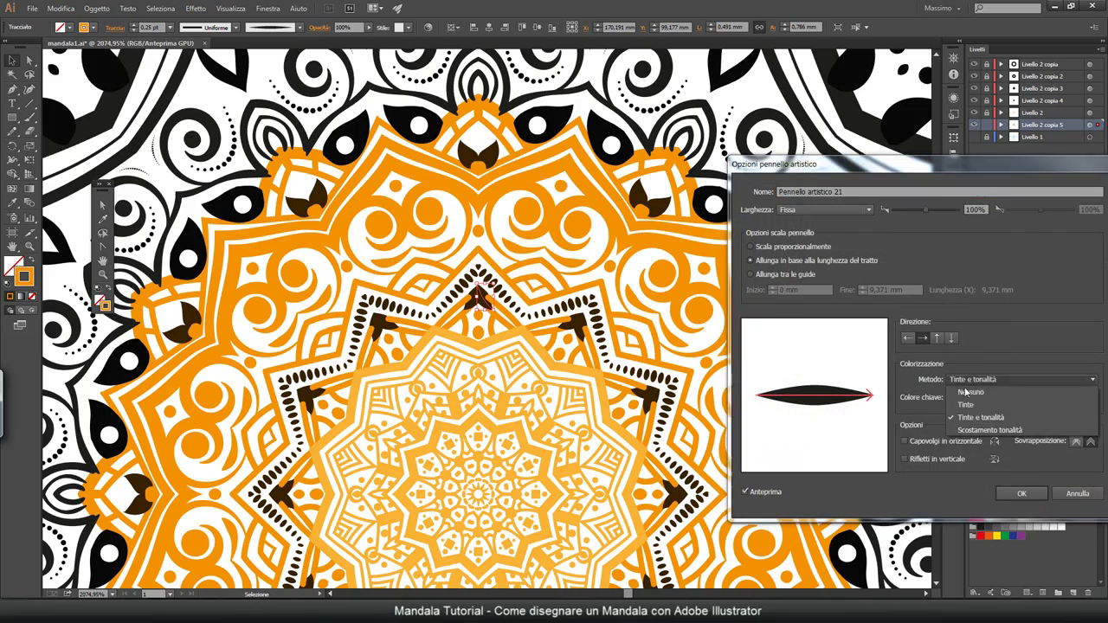
click(1021, 379)
click(972, 399)
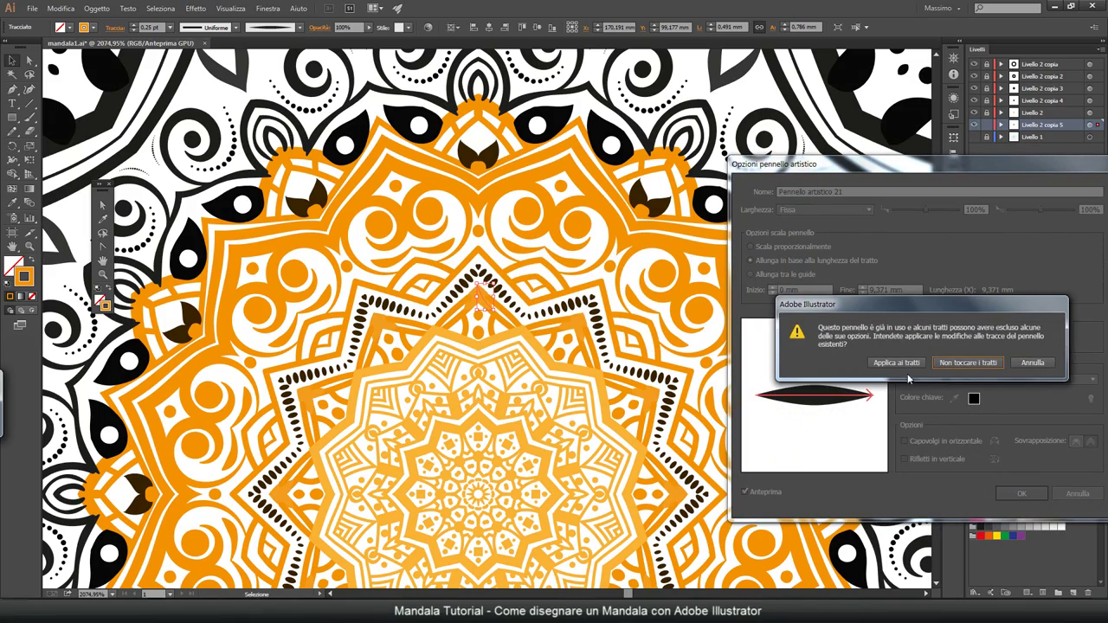
click(902, 363)
Step: Zoom in on the ring's top apex and select its paths
key(z)
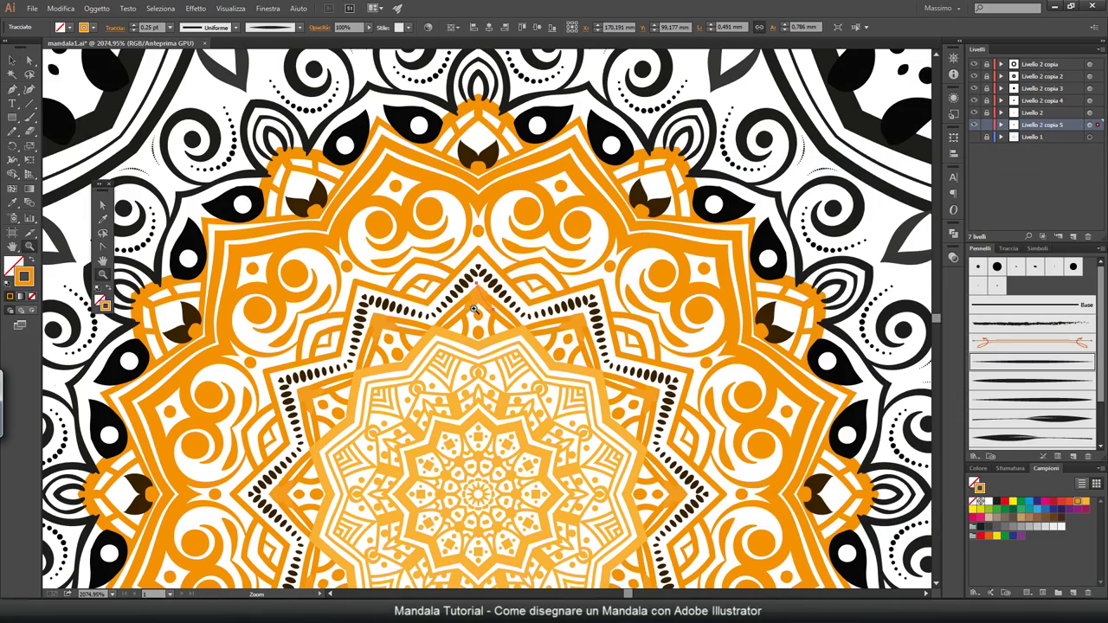
drag(473, 309, 666, 277)
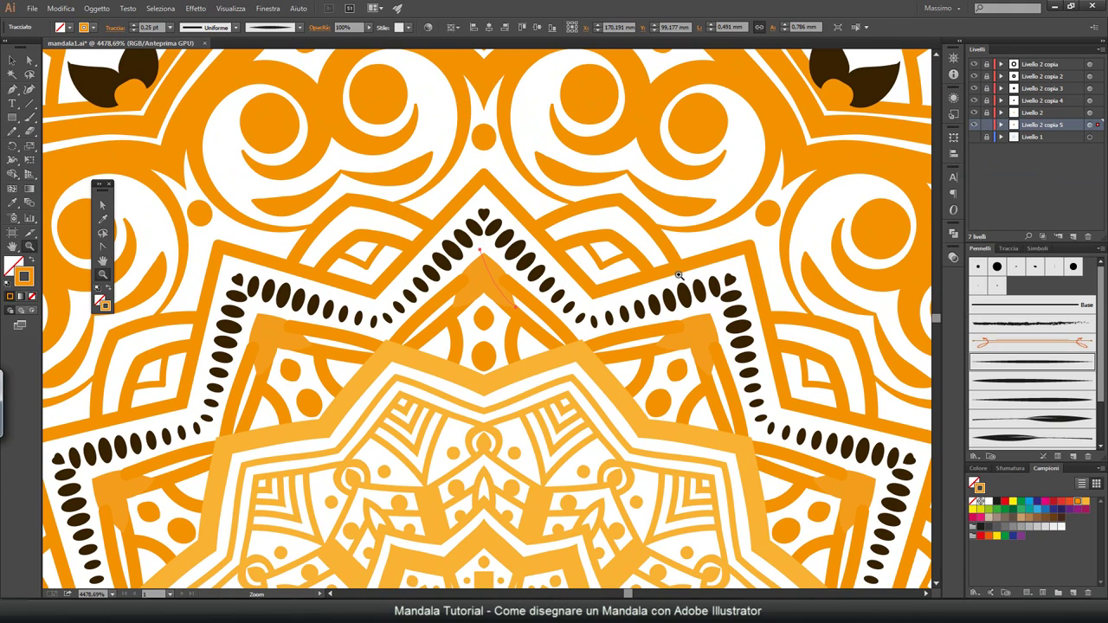
key(v)
click(497, 277)
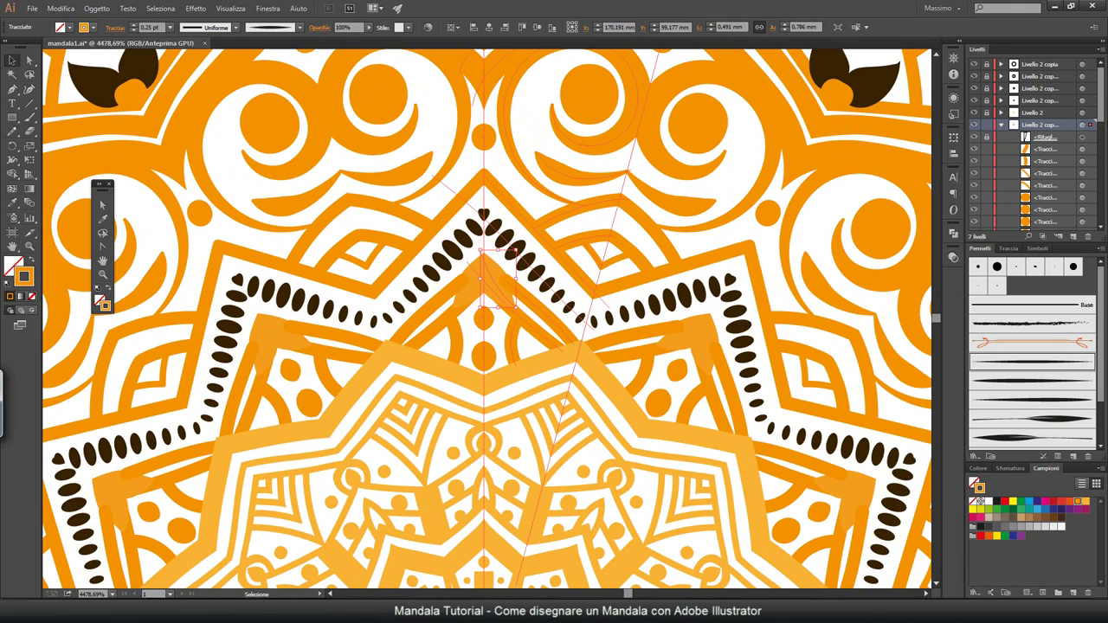
scroll(1100, 147, down, 3)
scroll(1101, 147, down, 3)
Step: Move the apex anchor point up to the peak with Direct Selection
click(1044, 80)
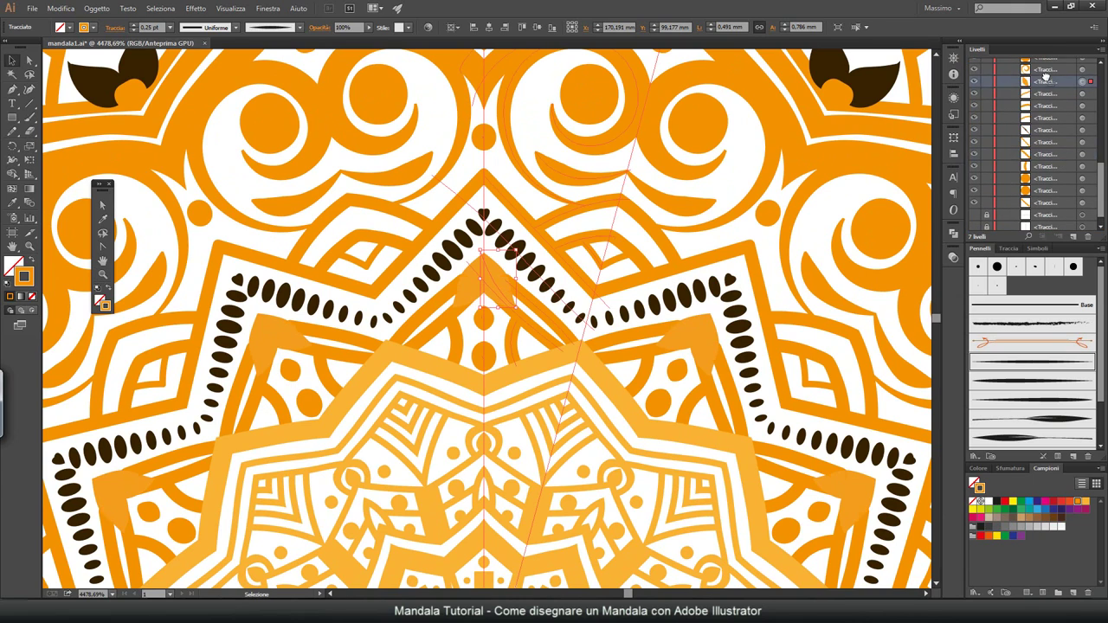
scroll(1073, 147, up, 5)
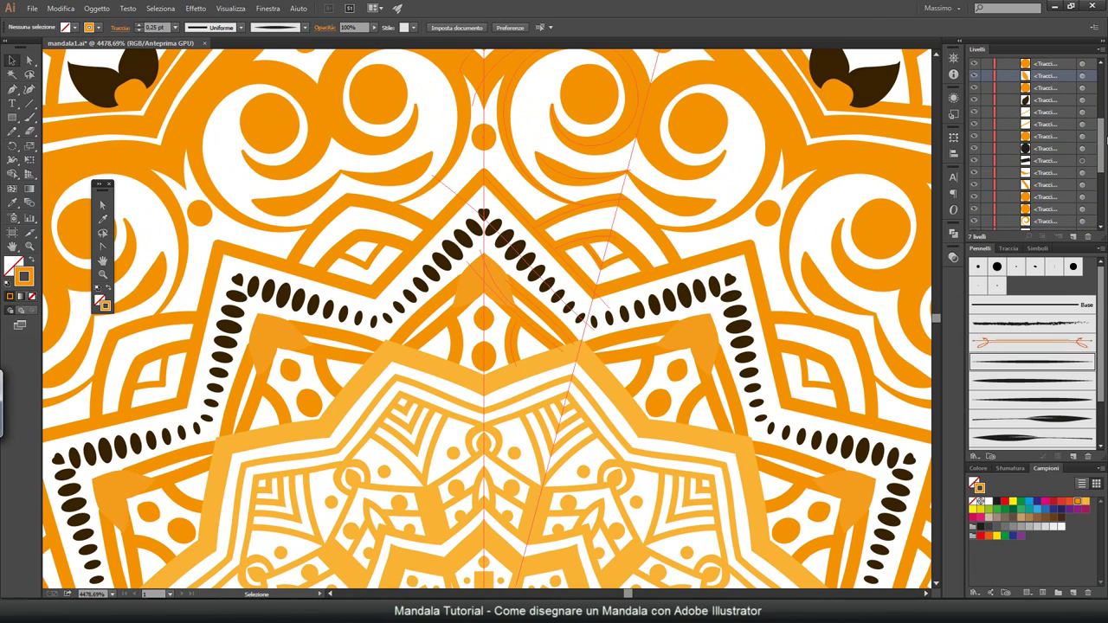
scroll(1038, 147, up, 3)
scroll(1048, 155, up, 3)
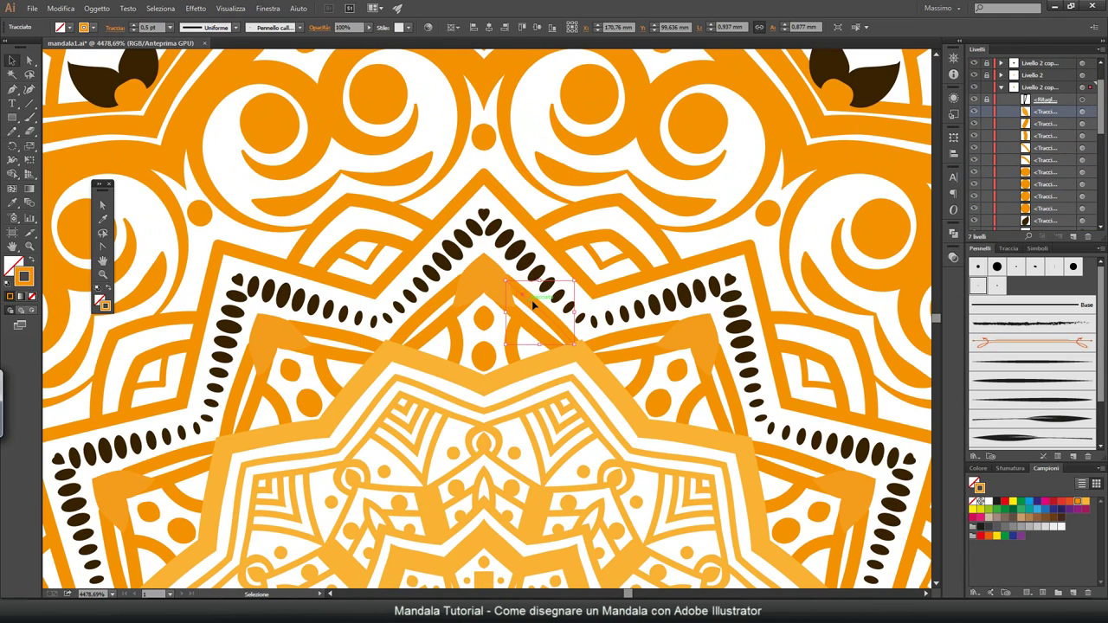
key(a)
click(506, 283)
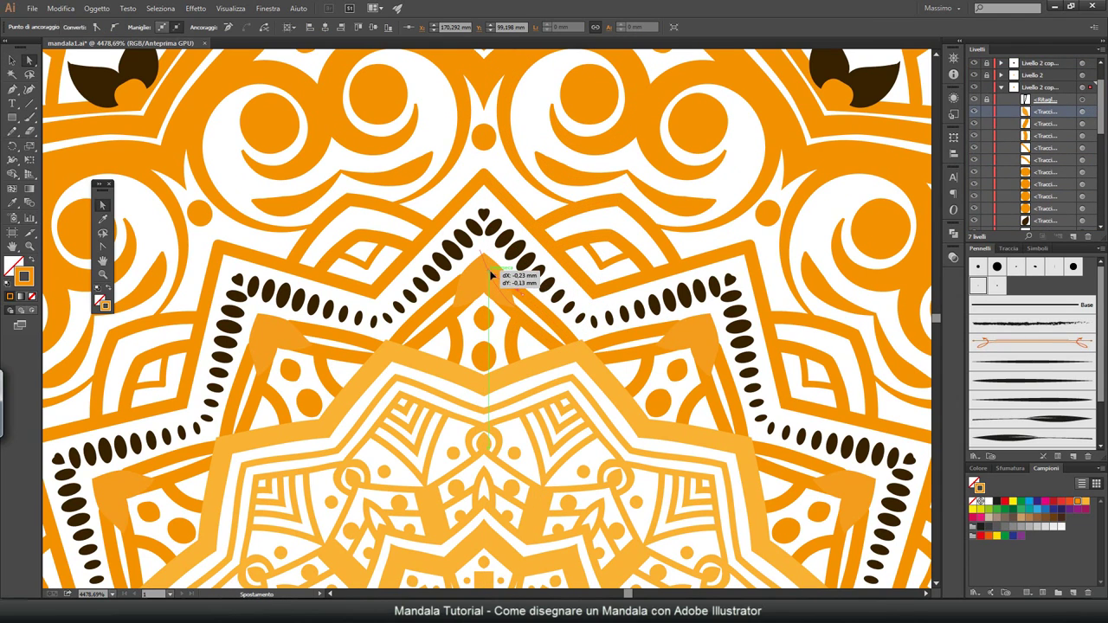
drag(506, 283, 481, 258)
scroll(1029, 363, down, 1)
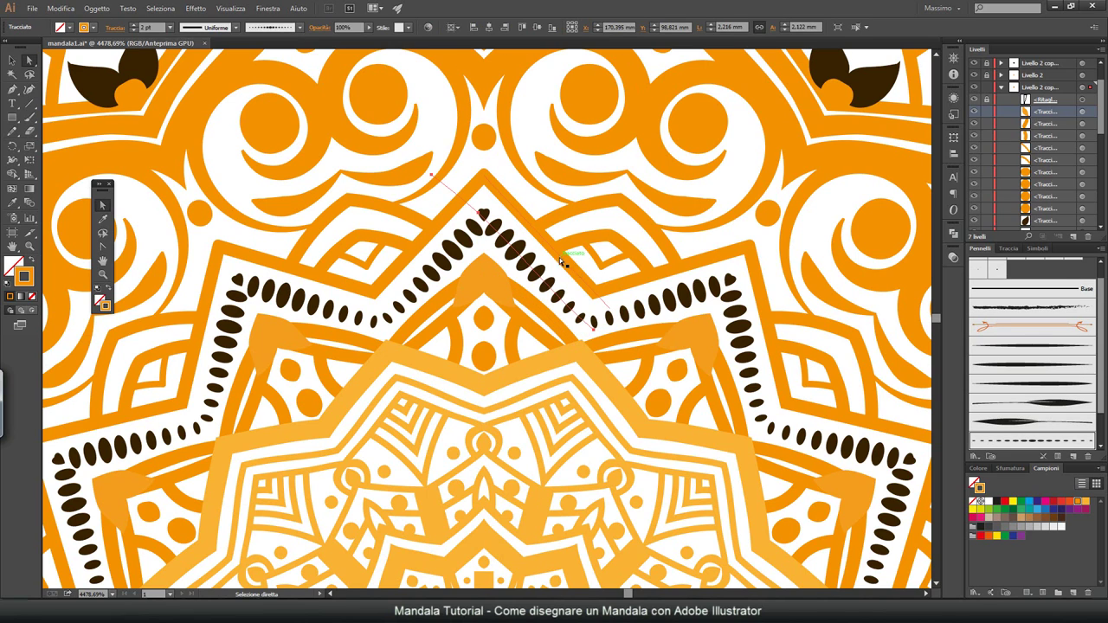
Step: Switch the dotted brush to Tinte e tonalità and apply it so the dots turn orange
double_click(1030, 440)
click(1039, 379)
click(1021, 407)
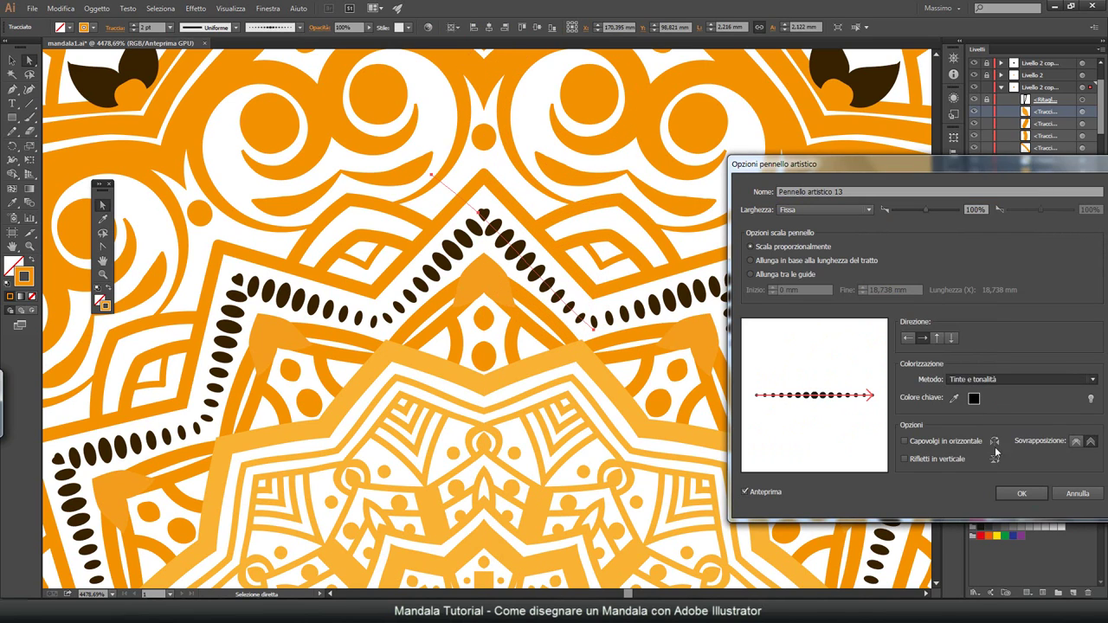
click(1019, 493)
click(954, 362)
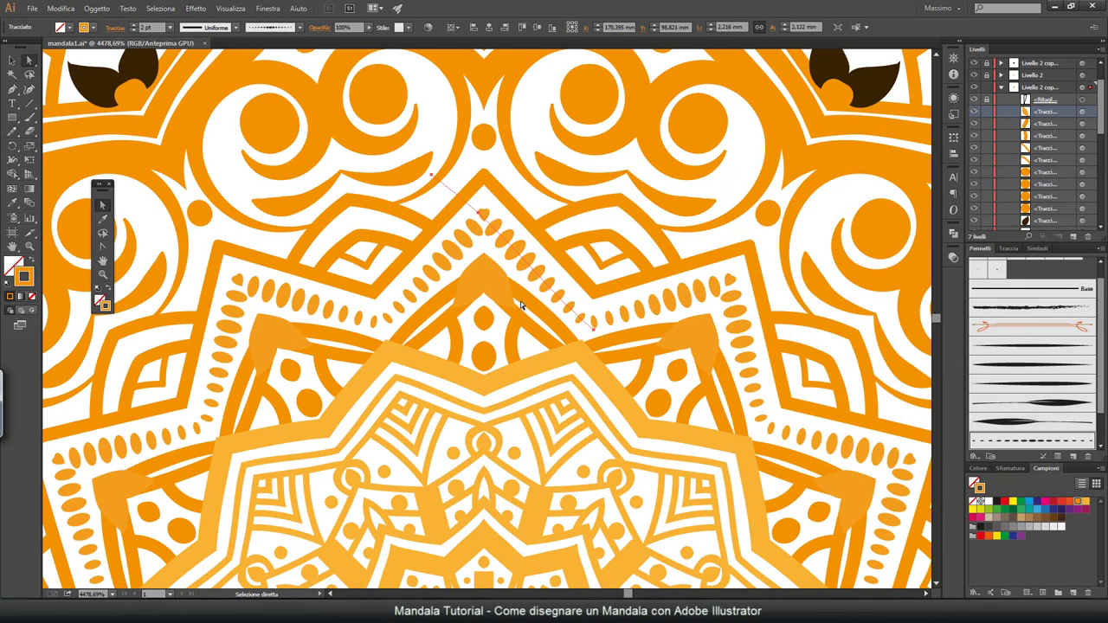
Step: Set the leaf art brush to Tinte e tonalità and apply it to existing strokes
click(936, 55)
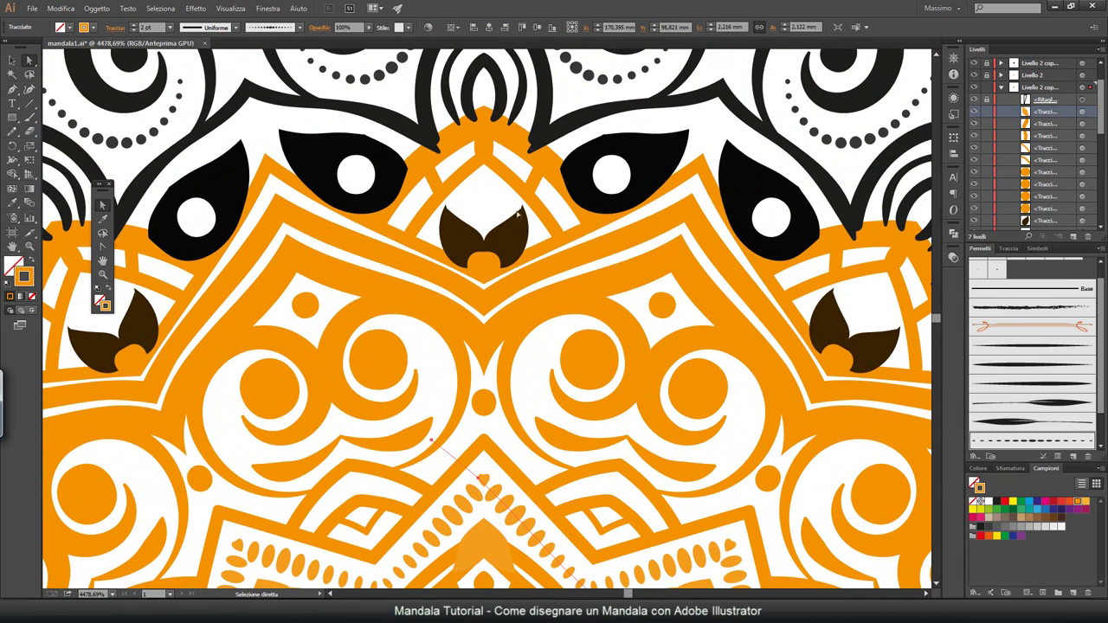
click(1030, 365)
double_click(1029, 365)
click(1021, 379)
click(995, 385)
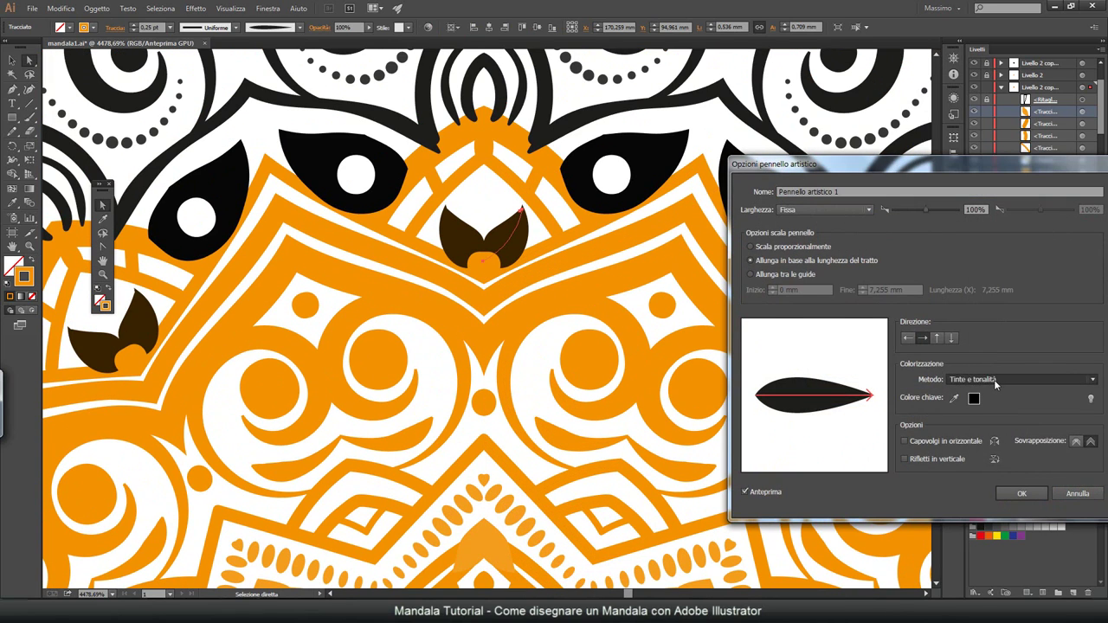
click(1021, 494)
click(903, 362)
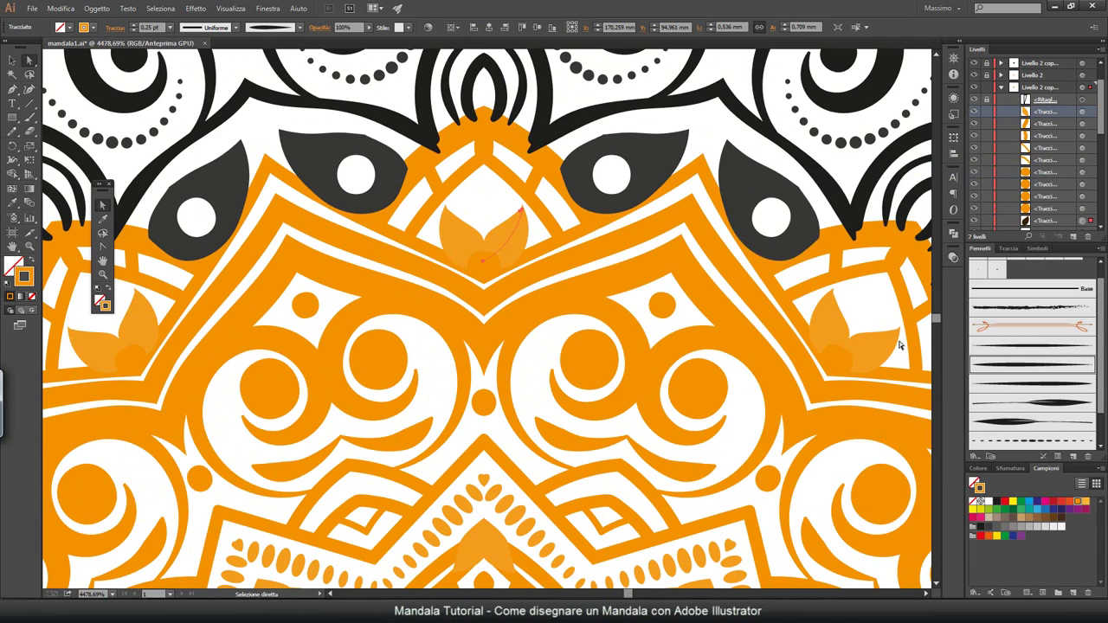
scroll(969, 135, up, 3)
Step: Move Livello 2 copia 4 lower in the stack and recolour its swirls red-orange
click(1000, 124)
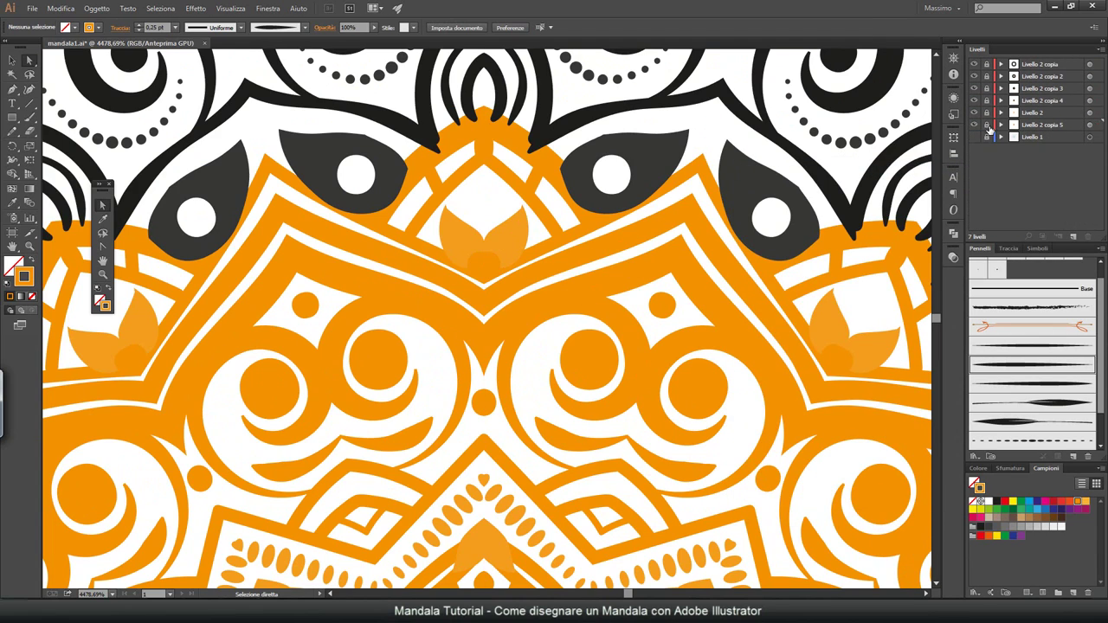
drag(1035, 103, 1026, 136)
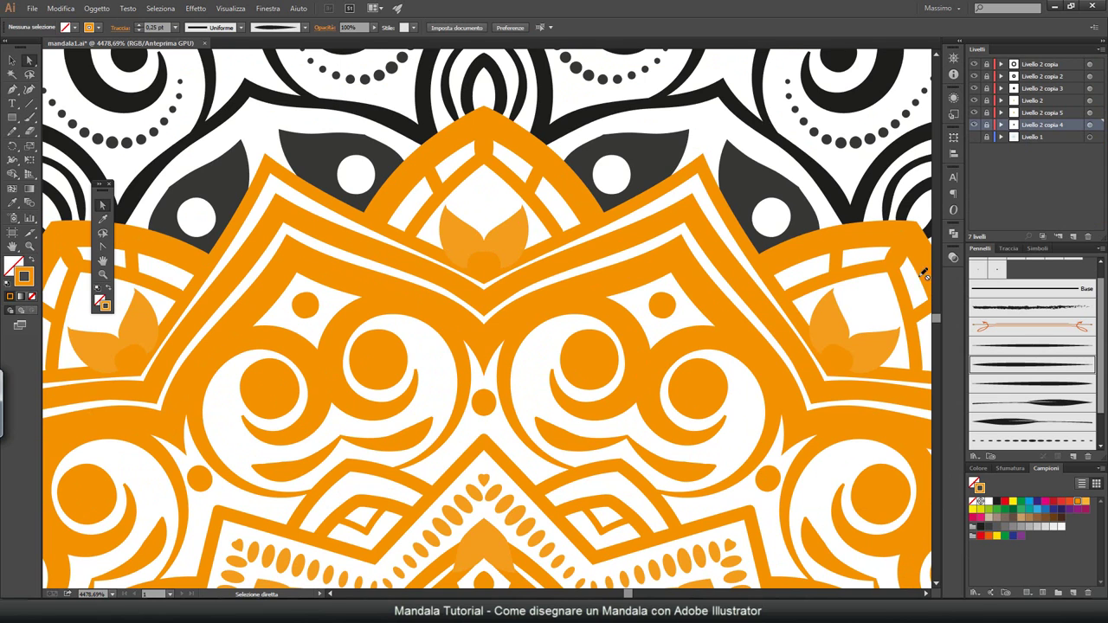
scroll(924, 273, up, 1)
scroll(924, 273, up, 1)
scroll(924, 273, up, 5)
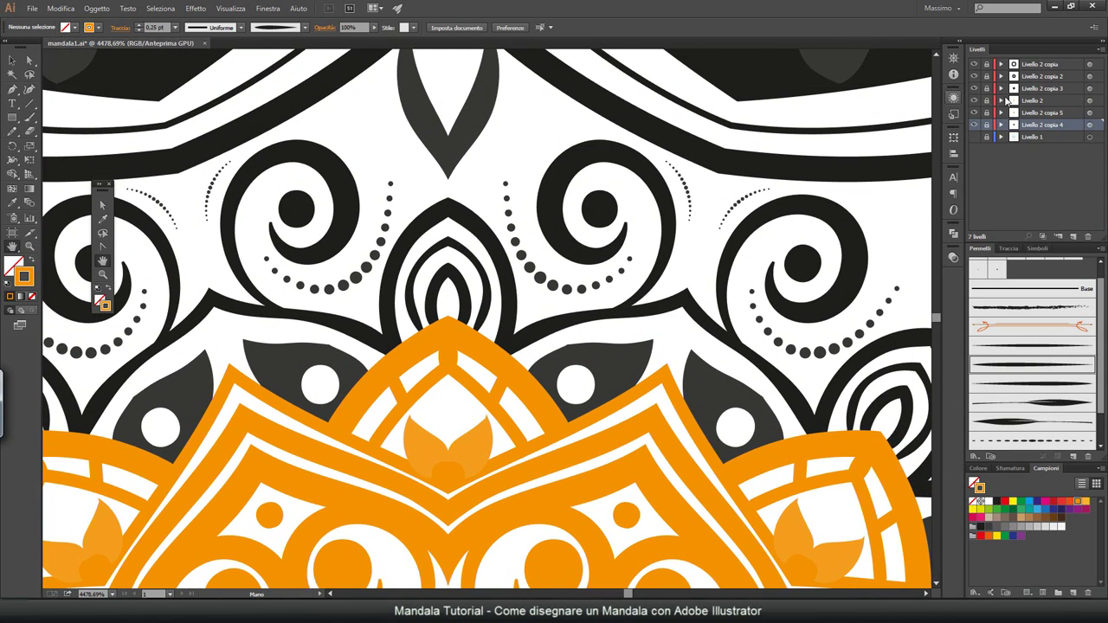
click(1090, 126)
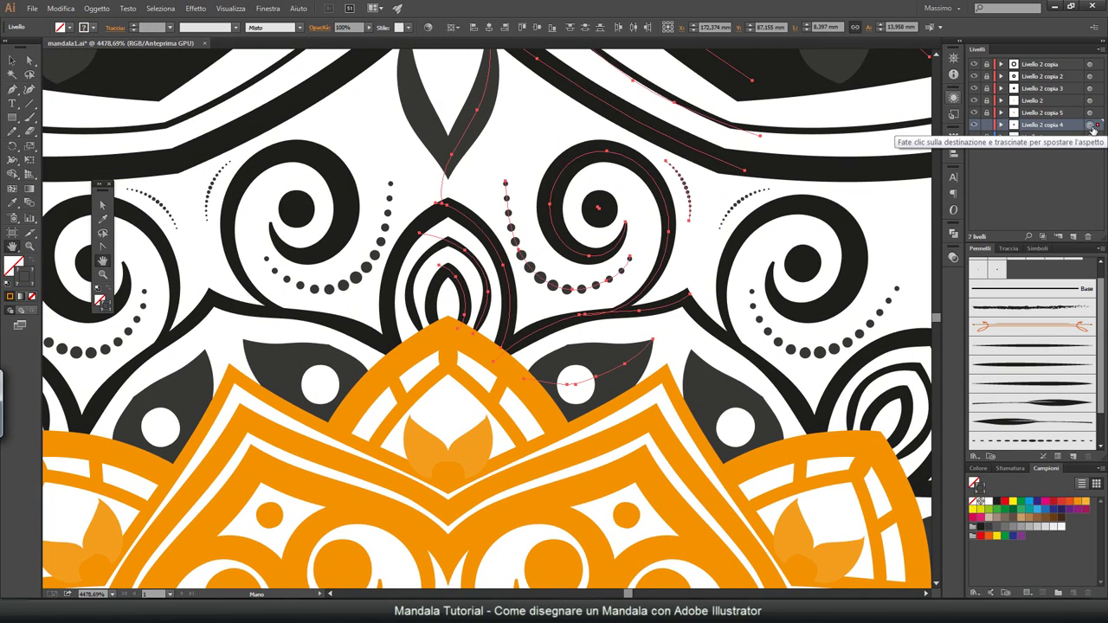
click(1070, 502)
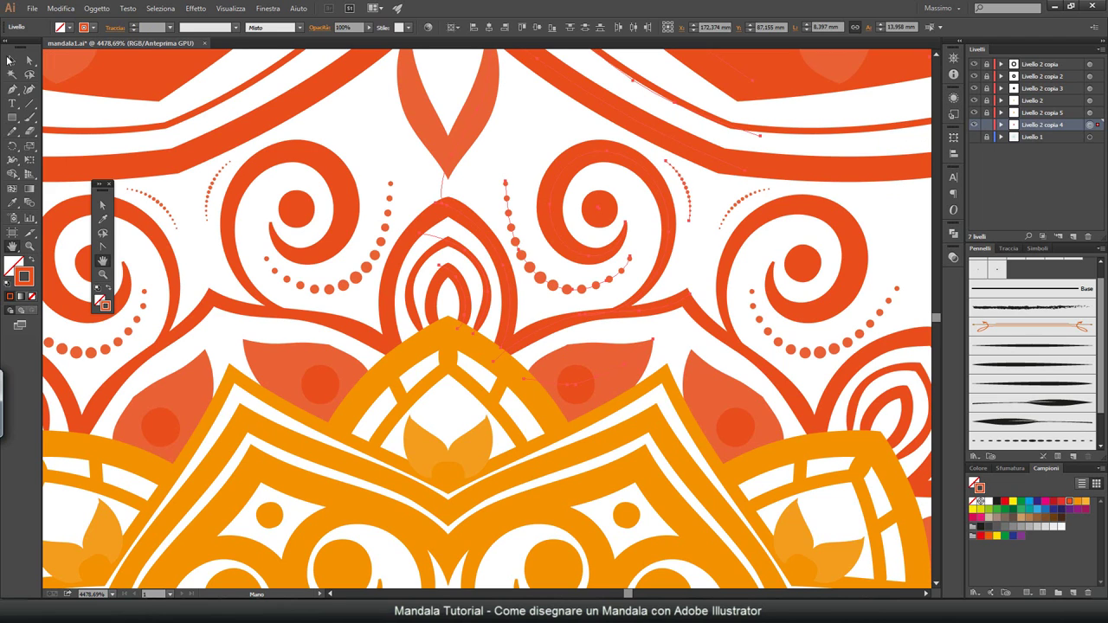
Step: Select individual petal and chevron band paths in Livello 2 copia 4's path list
click(11, 60)
click(935, 53)
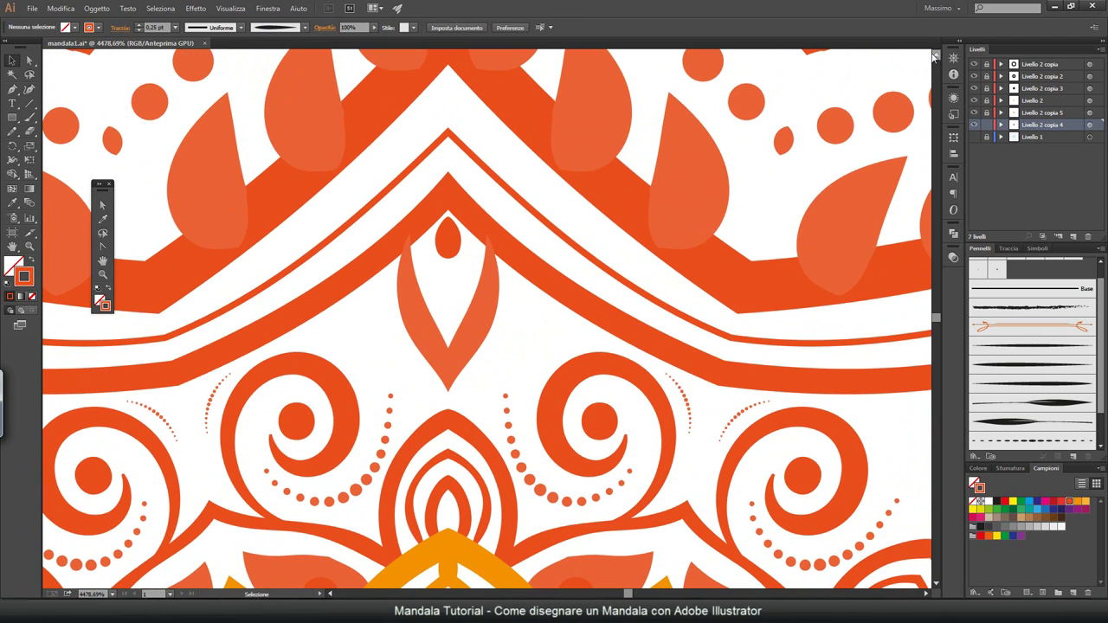
click(935, 55)
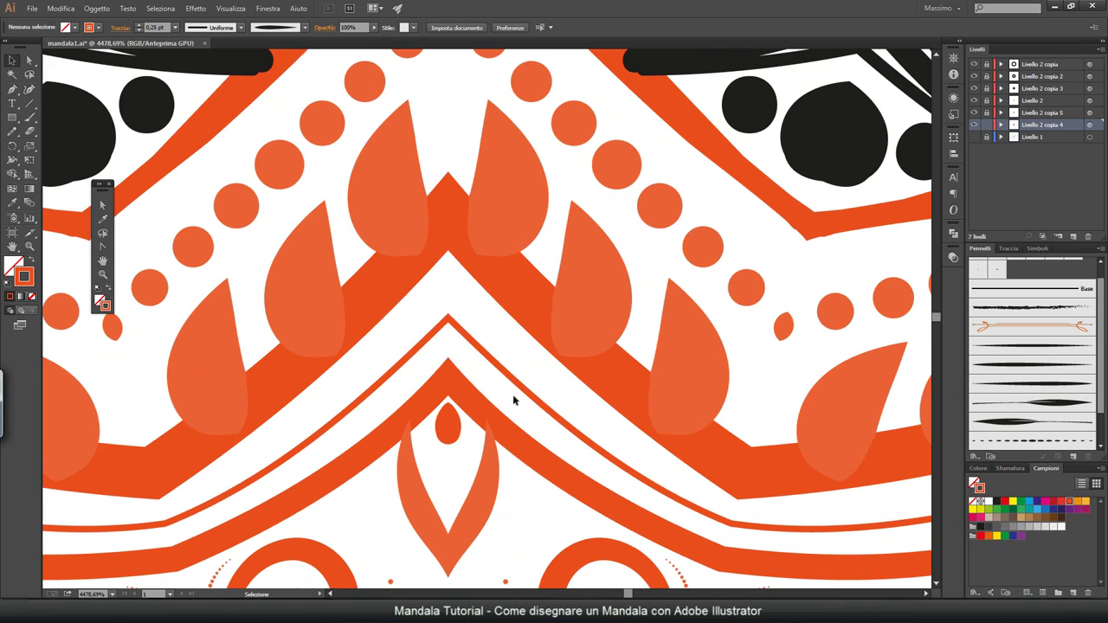
key(a)
click(448, 450)
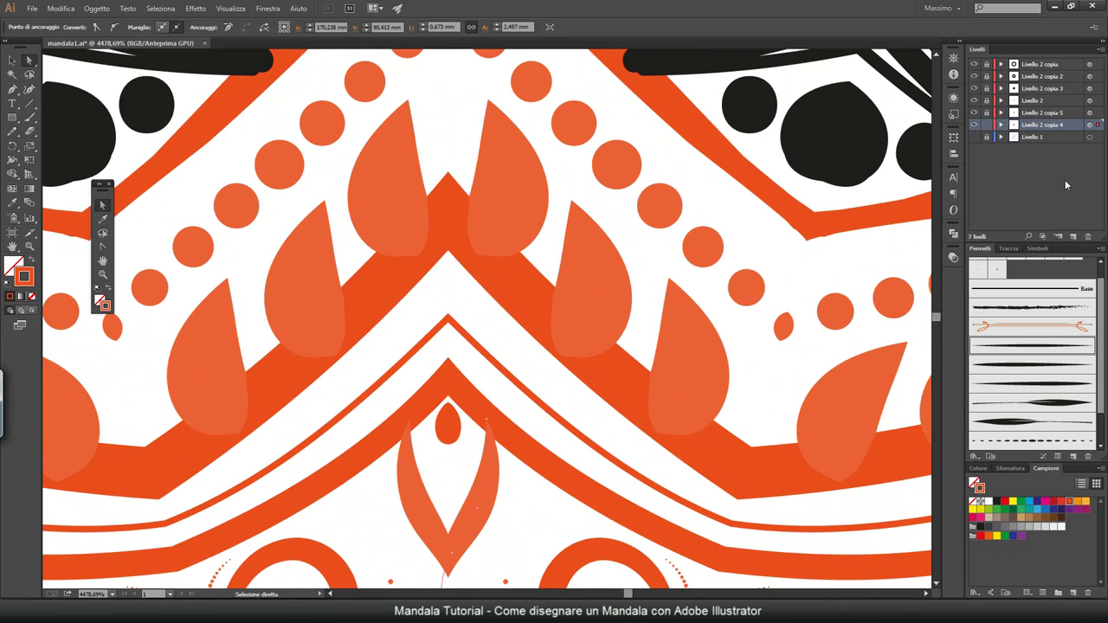
click(1001, 125)
mouse_move(1046, 186)
mouse_down()
mouse_move(1033, 230)
mouse_move(1043, 192)
mouse_move(1104, 128)
mouse_move(1079, 153)
mouse_up()
click(803, 312)
scroll(940, 58, up, 8)
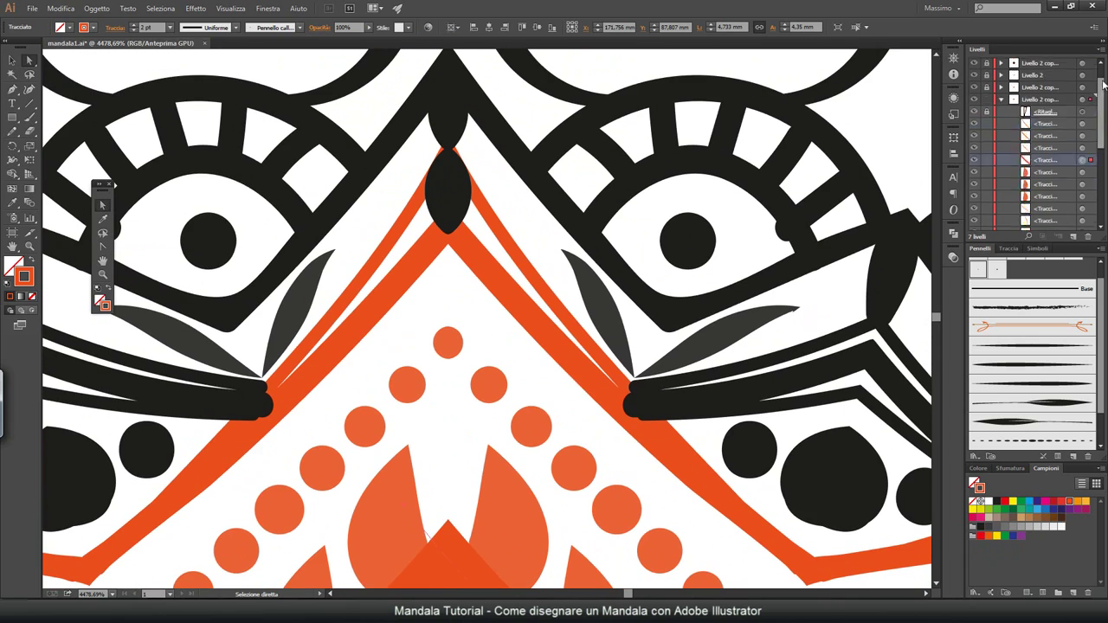
click(1001, 126)
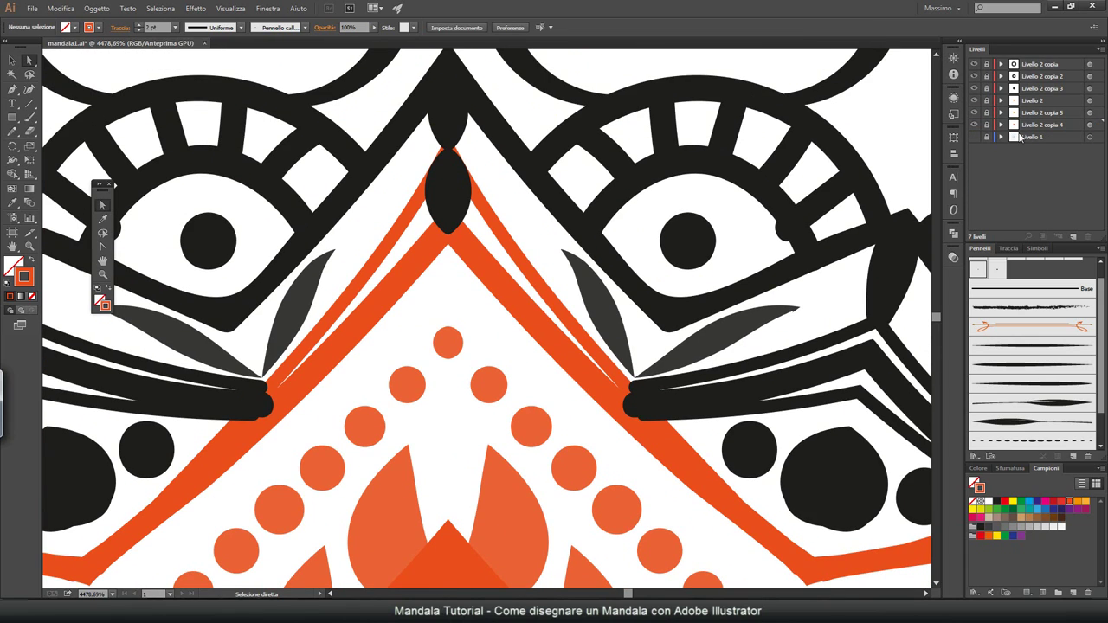
Step: Move Livello 2 copia 3 beneath the orange art and recolour its ring red
click(1038, 89)
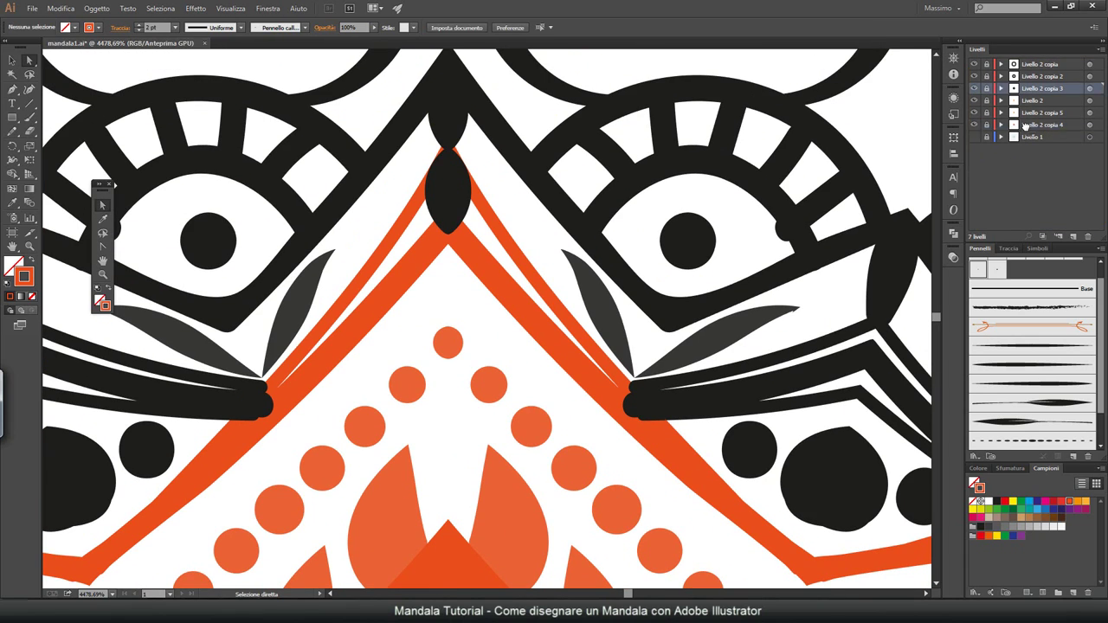
drag(1026, 126, 1032, 131)
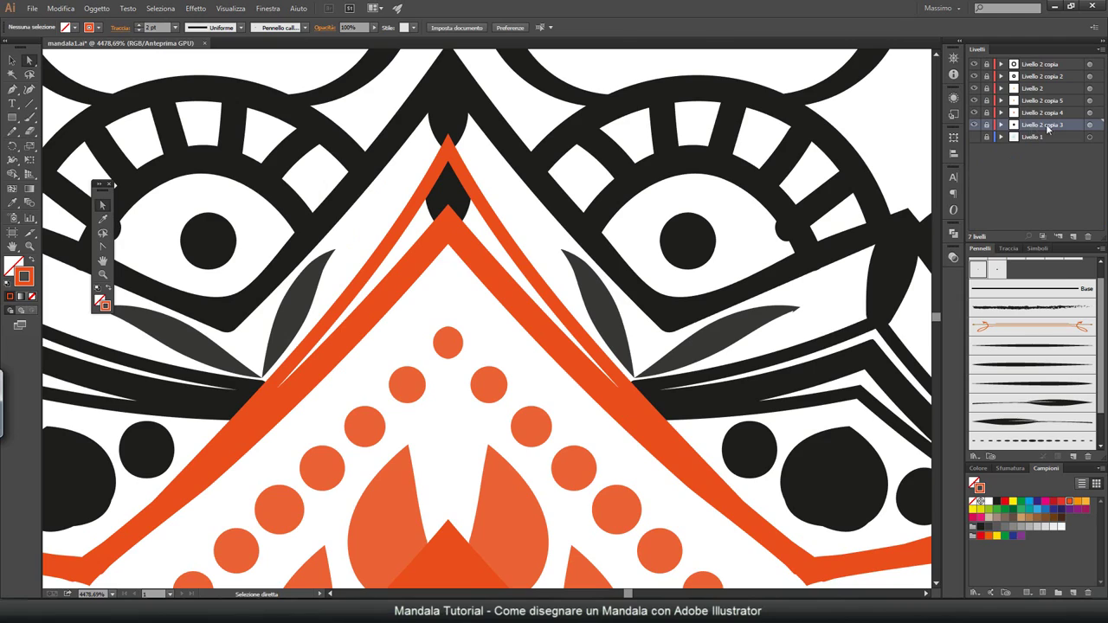
click(1089, 125)
click(1061, 504)
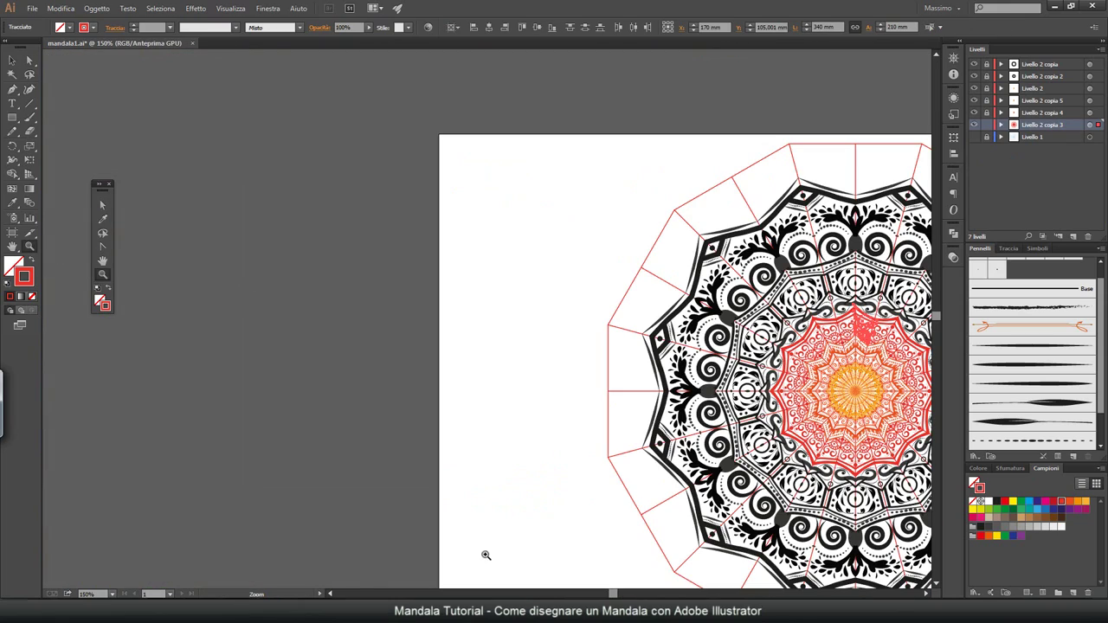
key(h)
drag(723, 367, 389, 309)
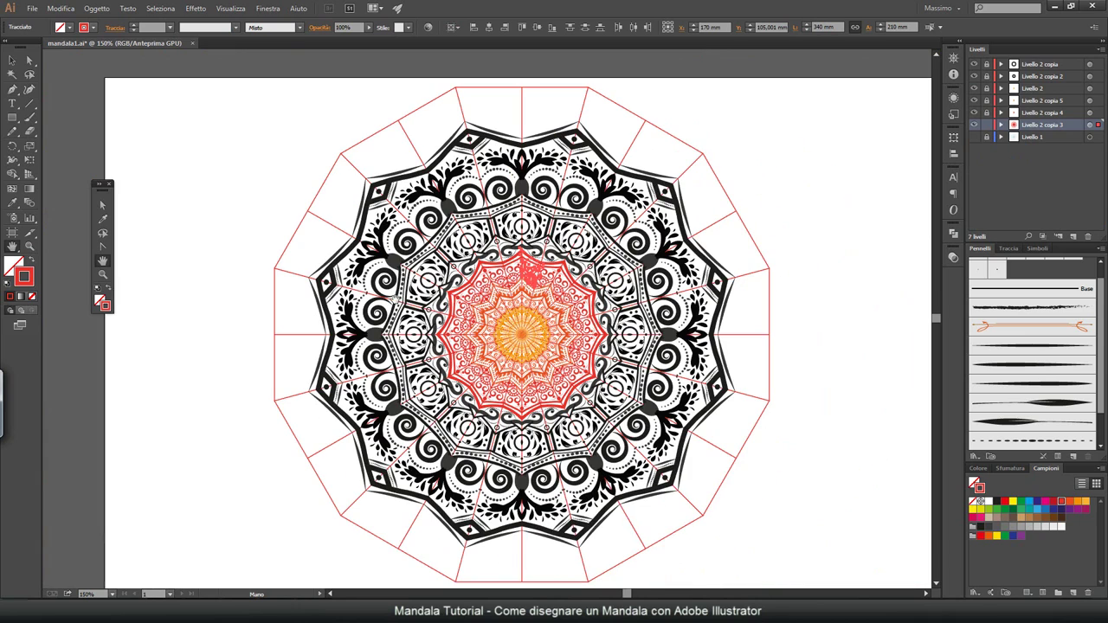
key(ctrl+shift+a)
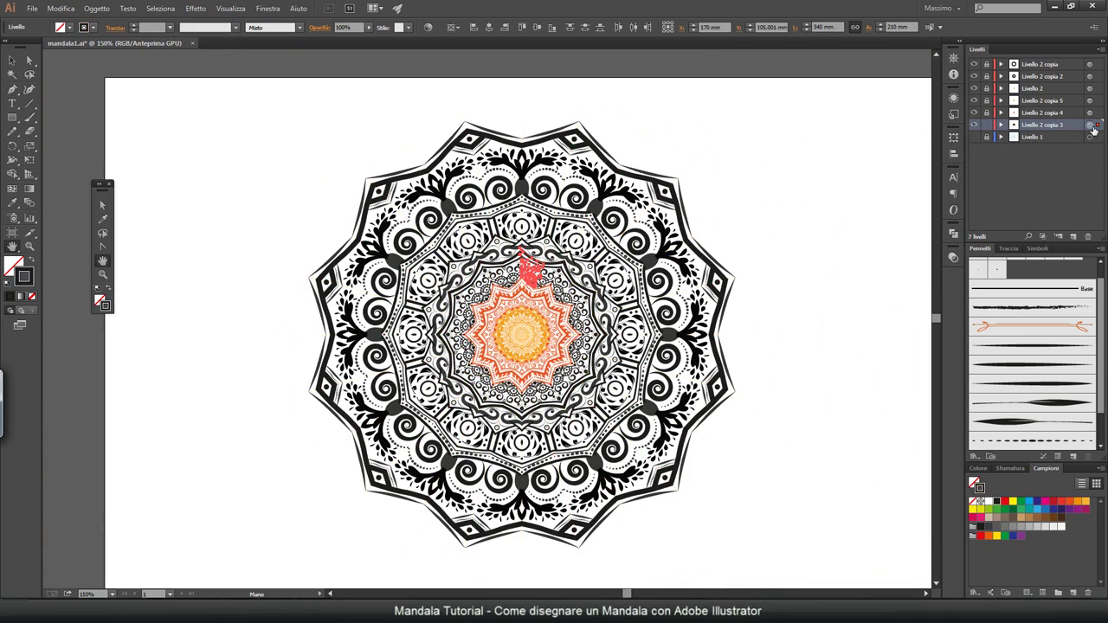
click(1061, 502)
key(z)
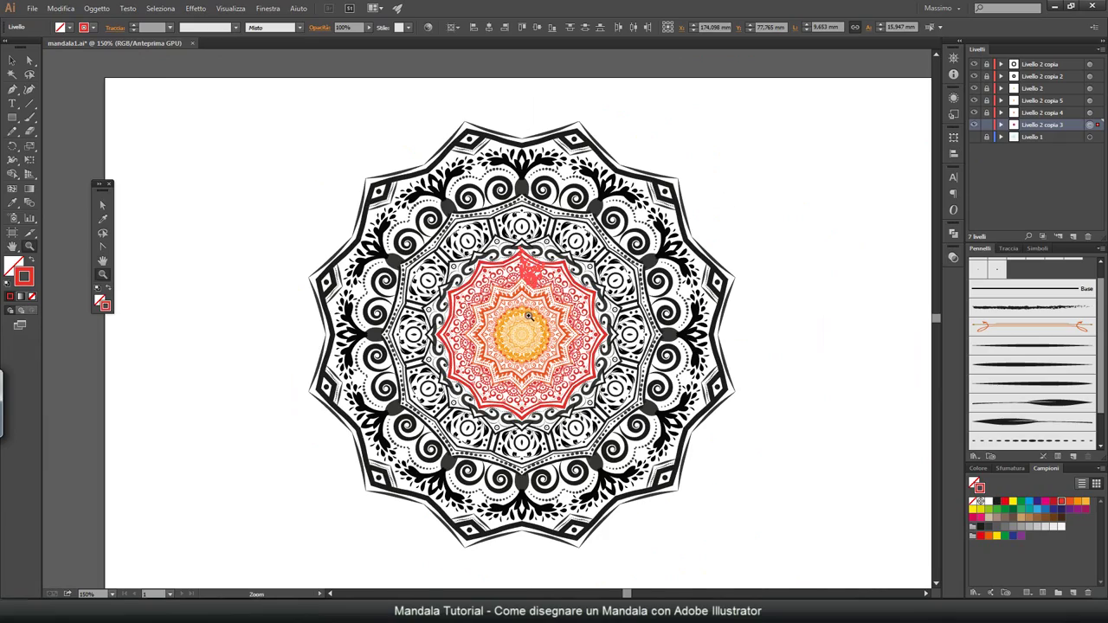
click(500, 317)
click(500, 317)
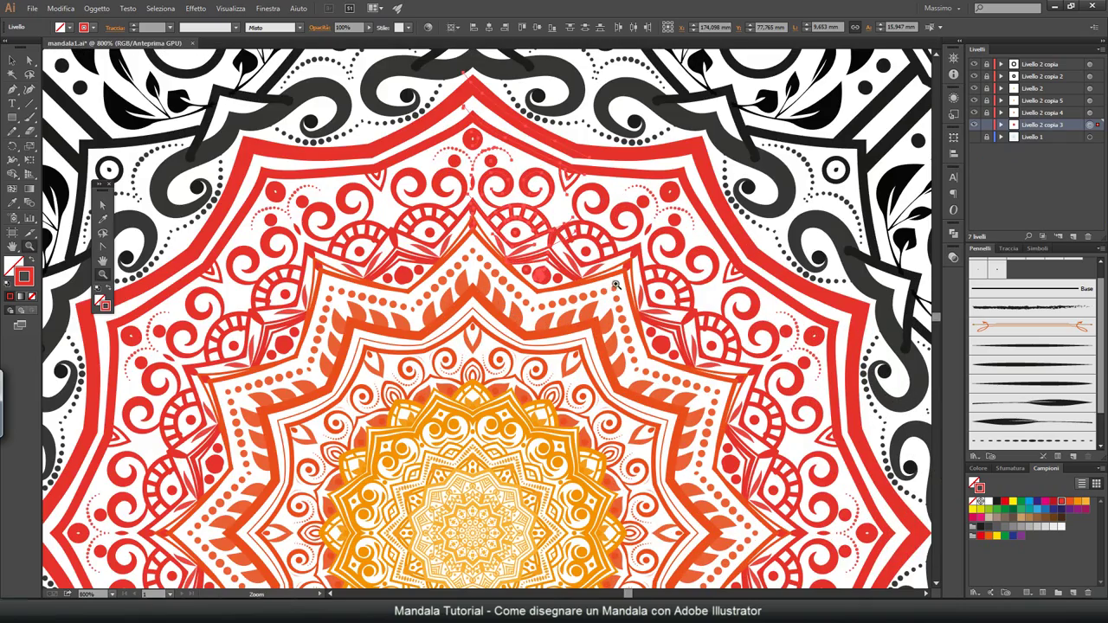
click(457, 291)
key(v)
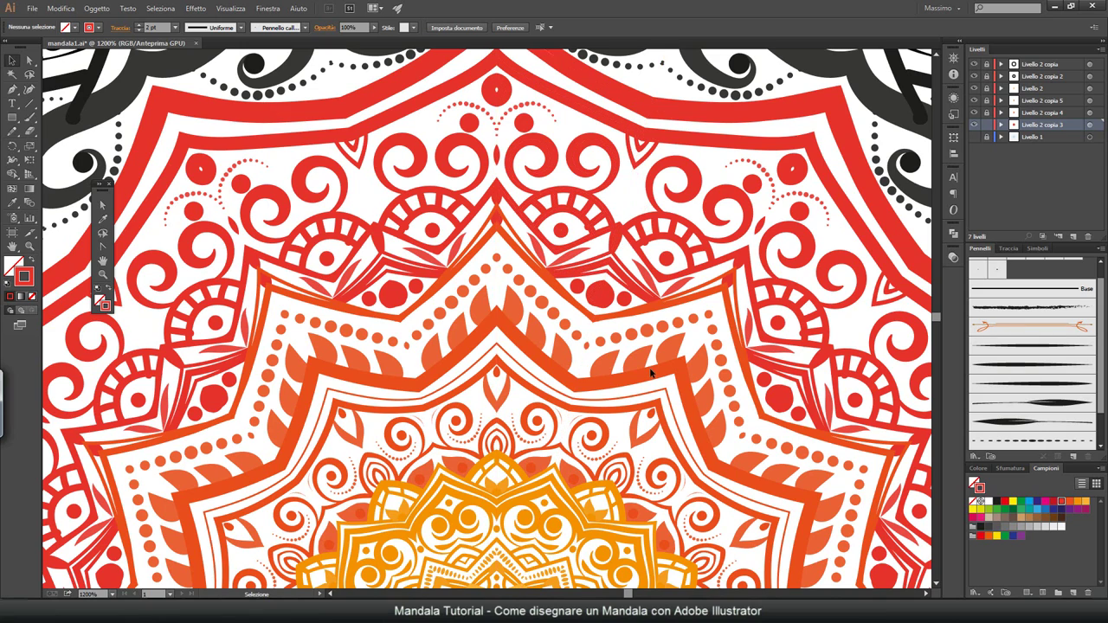
click(935, 54)
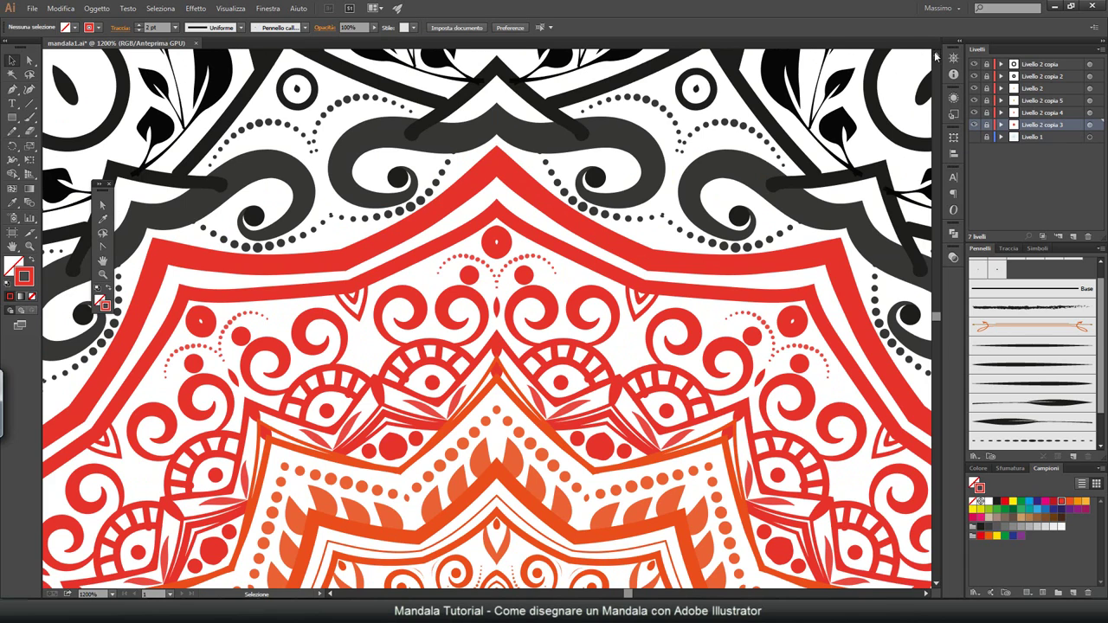
click(934, 55)
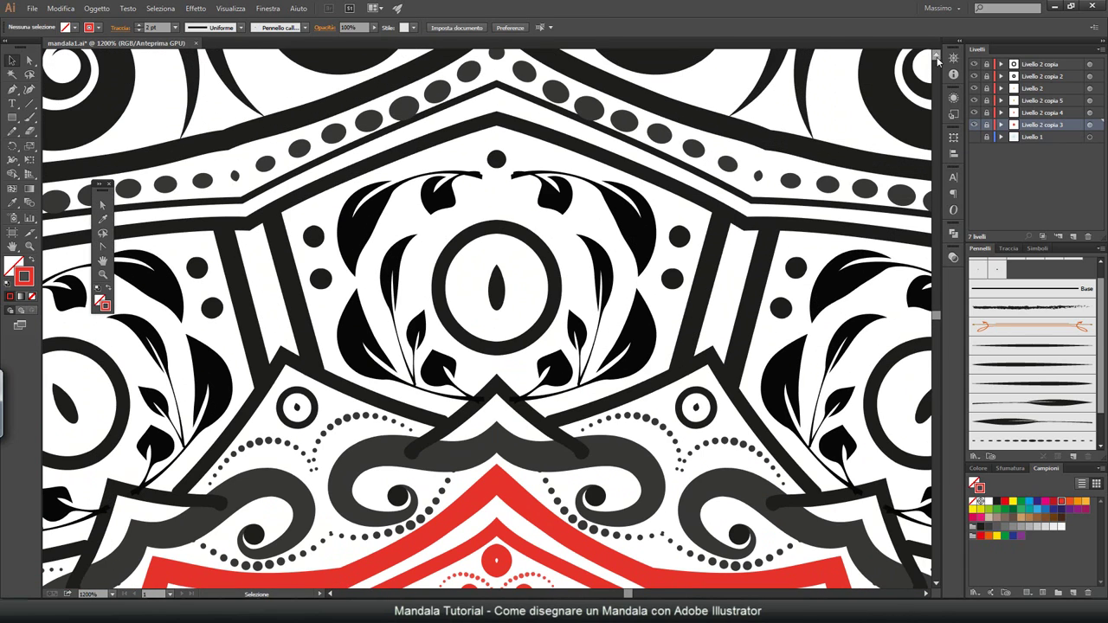
Step: Move layer Livello 2 copia 2 just above Livello 1 and recolour its artwork red
alt+click(973, 76)
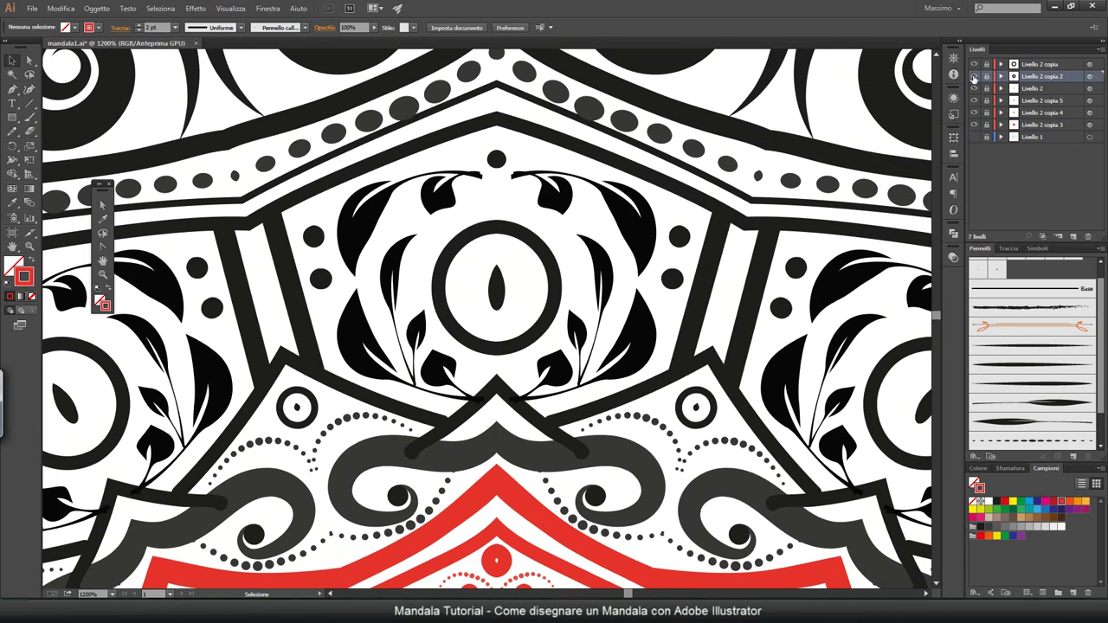
alt+click(973, 76)
drag(1038, 76, 1038, 130)
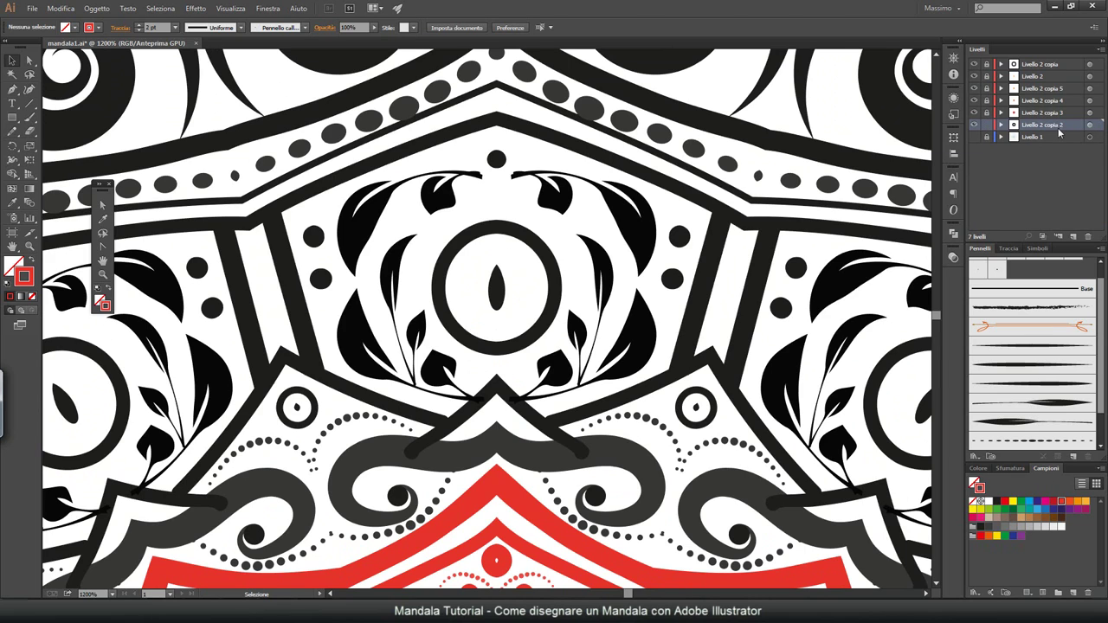
click(1089, 125)
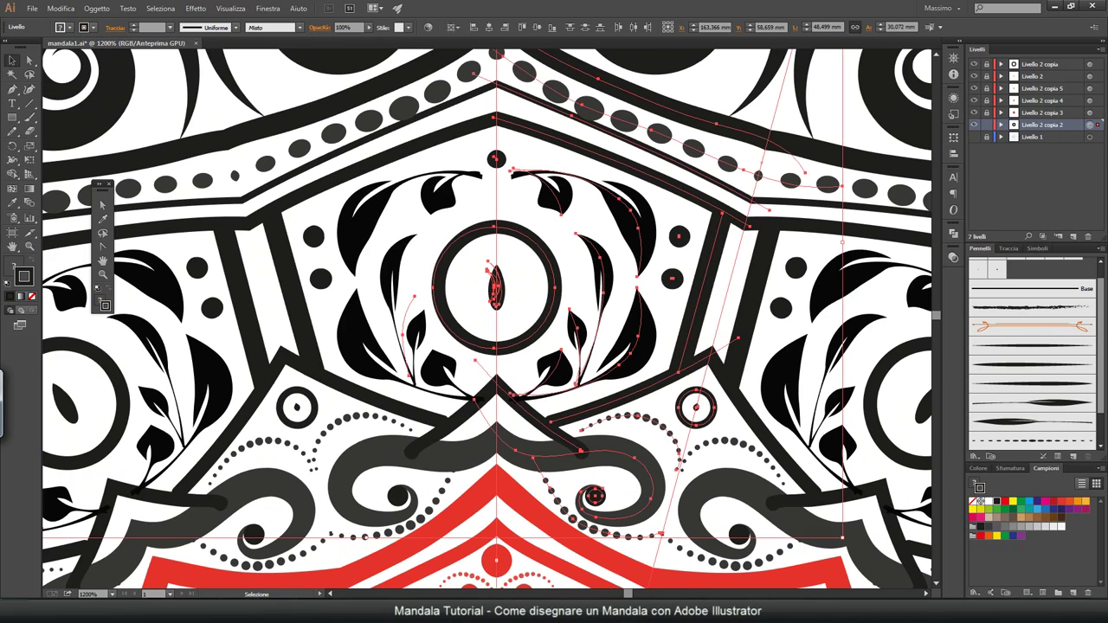
click(1053, 502)
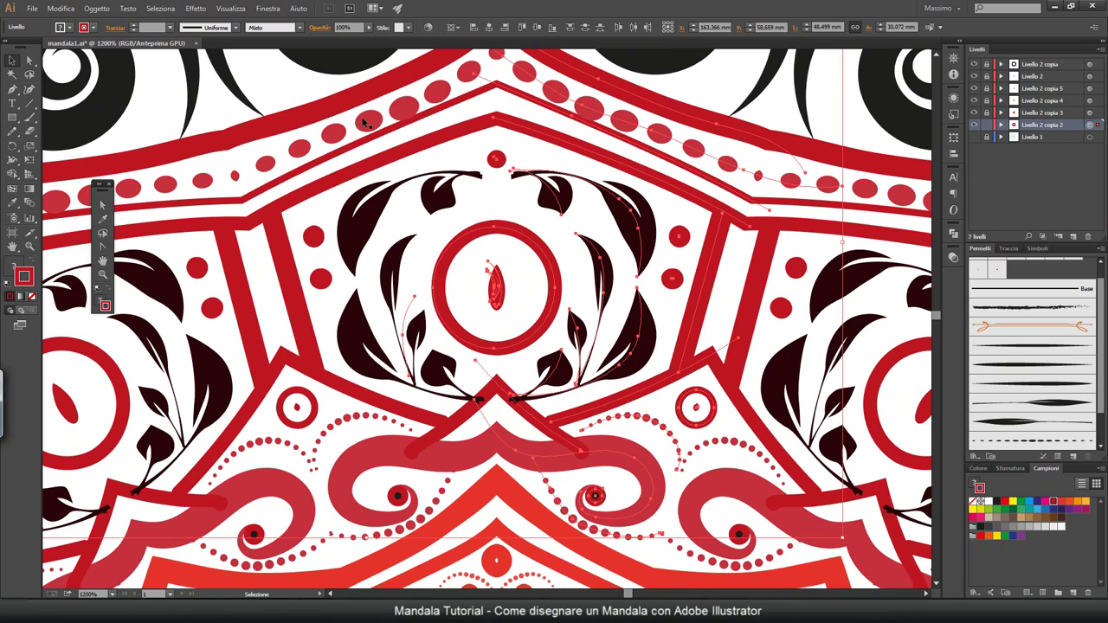
click(154, 76)
Step: Fill the small dark dot in the swirl with red
click(594, 498)
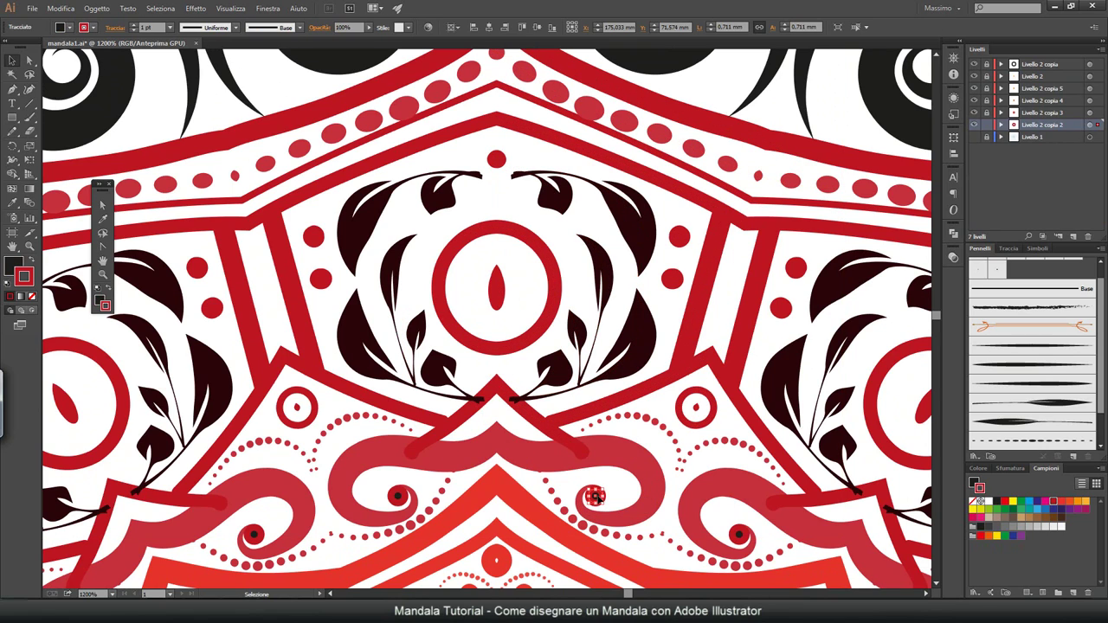
scroll(1073, 346, down, 1)
scroll(1096, 340, down, 2)
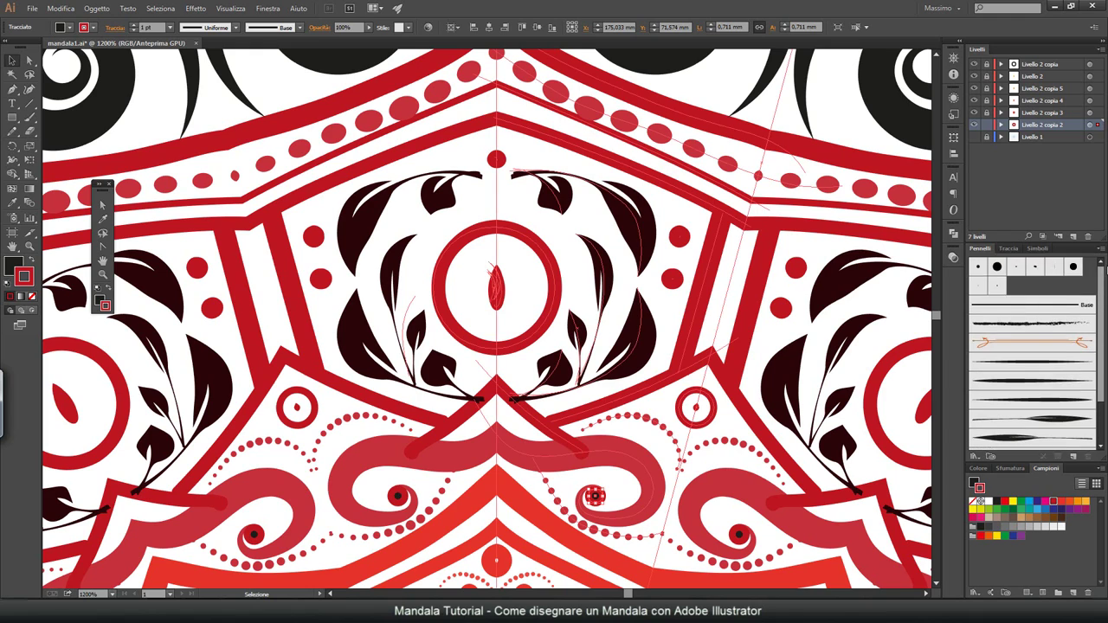
click(84, 26)
click(88, 47)
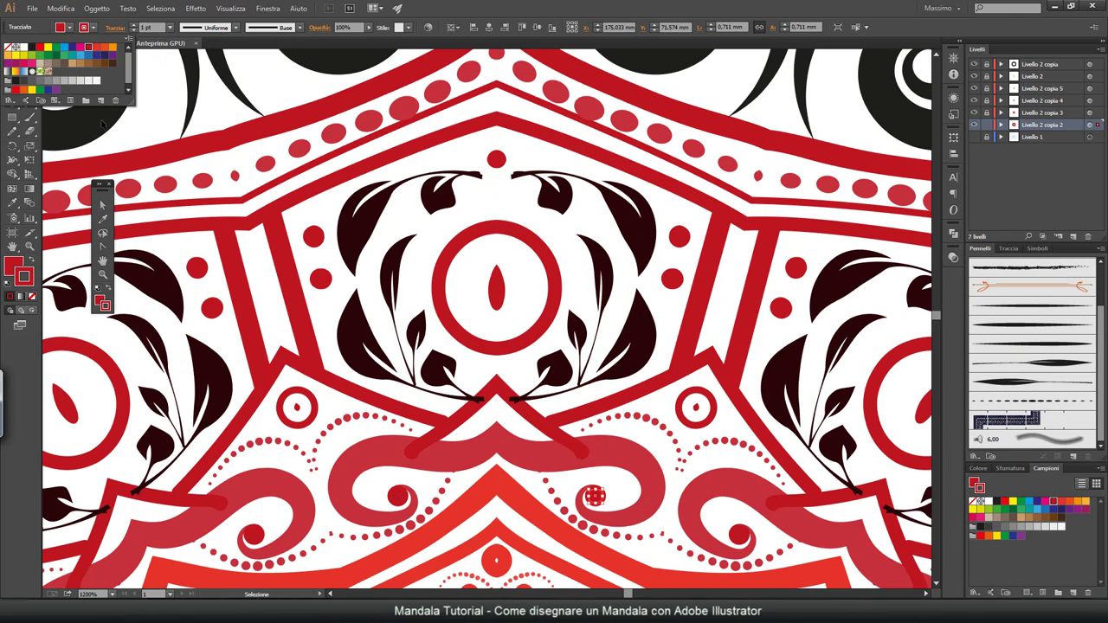
click(722, 334)
Step: Change the leaf-stem art brush options so the stems render red, then deselect
click(634, 329)
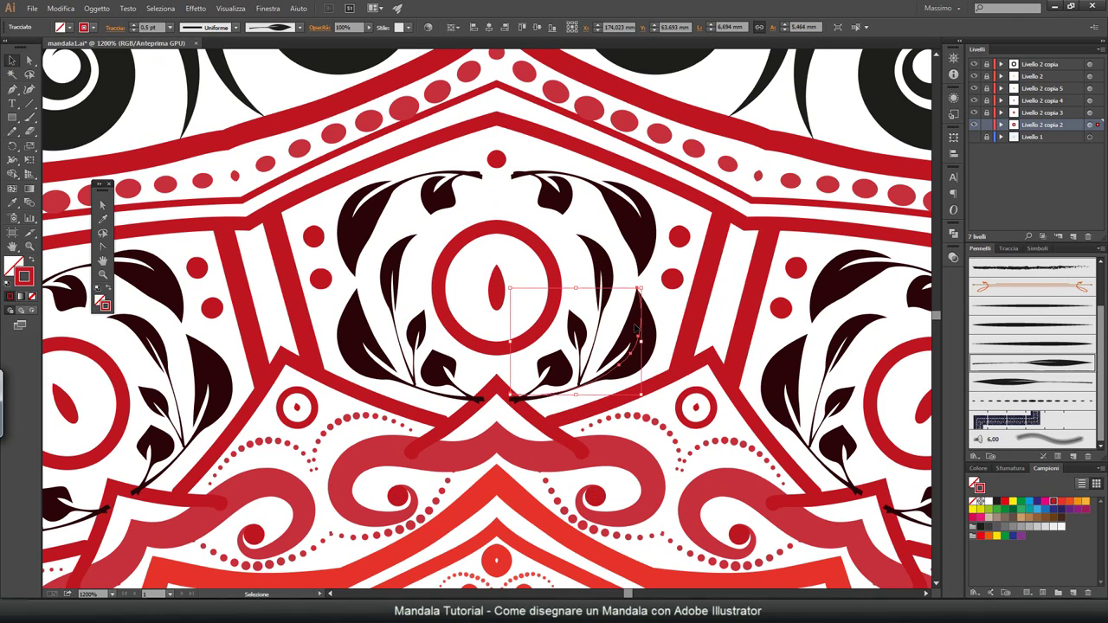
double_click(1033, 366)
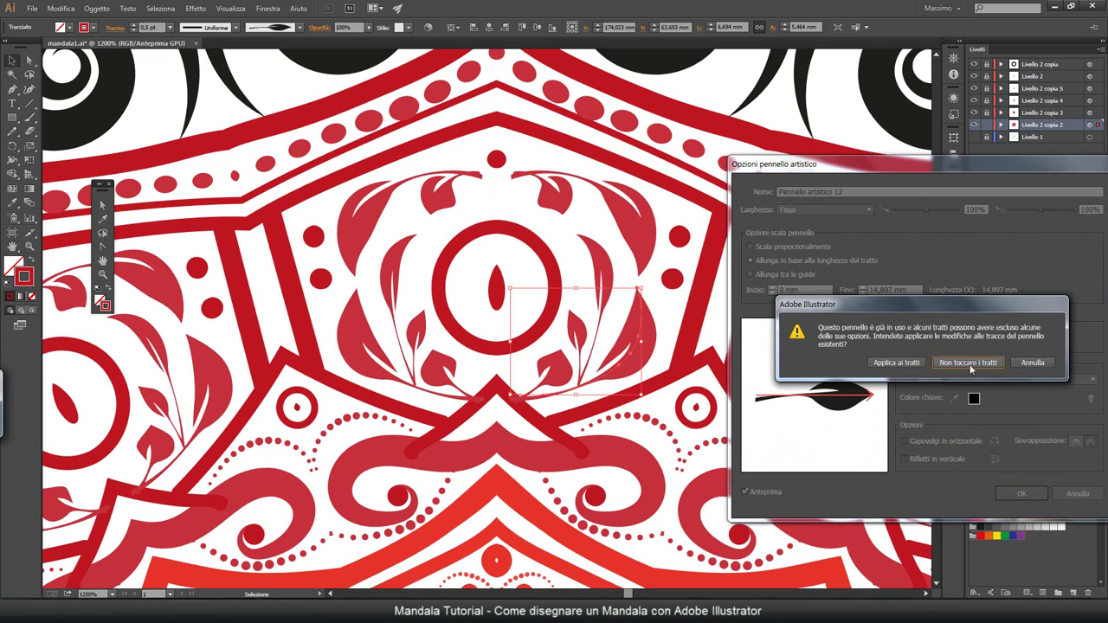
click(838, 361)
click(255, 110)
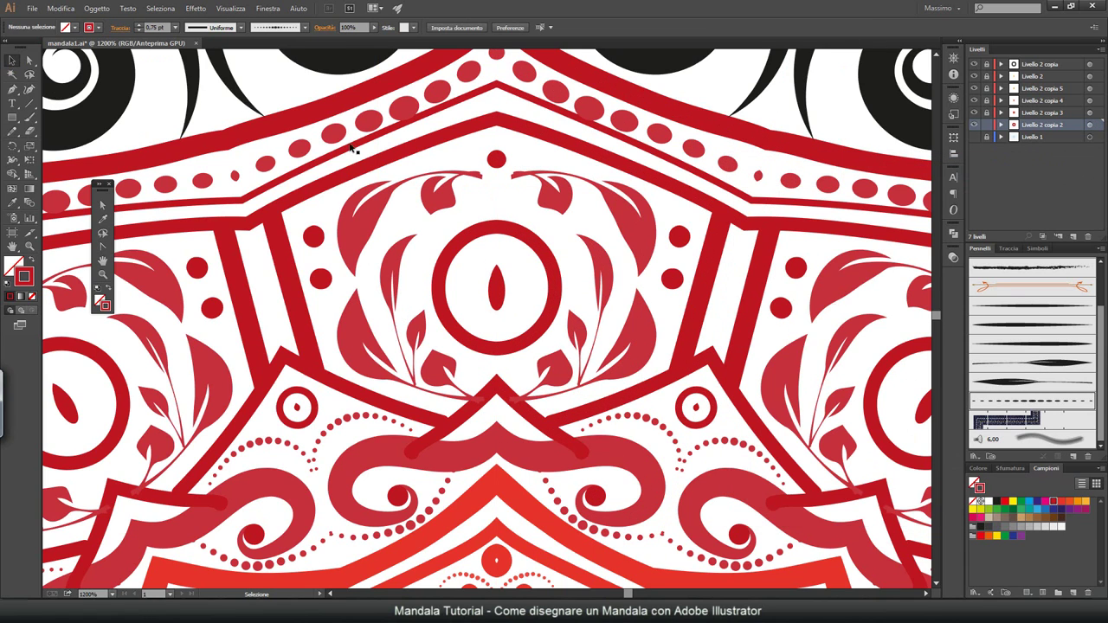
scroll(508, 332, down, 4)
Step: Reshape the curl path by moving one of its anchor points
click(521, 329)
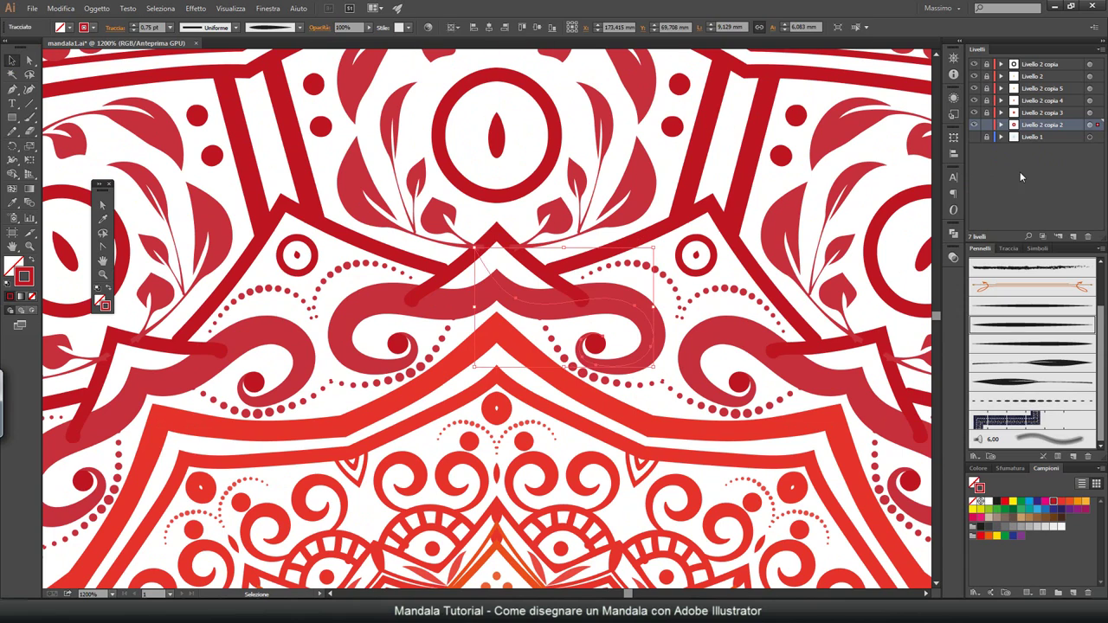
click(1001, 125)
scroll(1101, 129, down, 1)
scroll(1101, 128, down, 5)
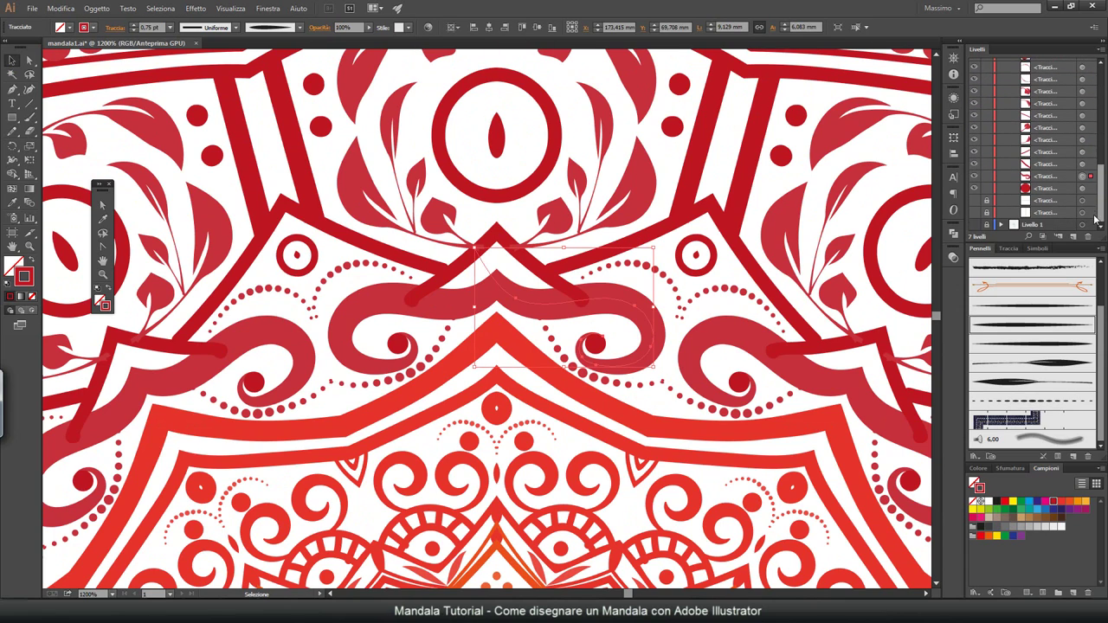
click(1059, 166)
click(1082, 151)
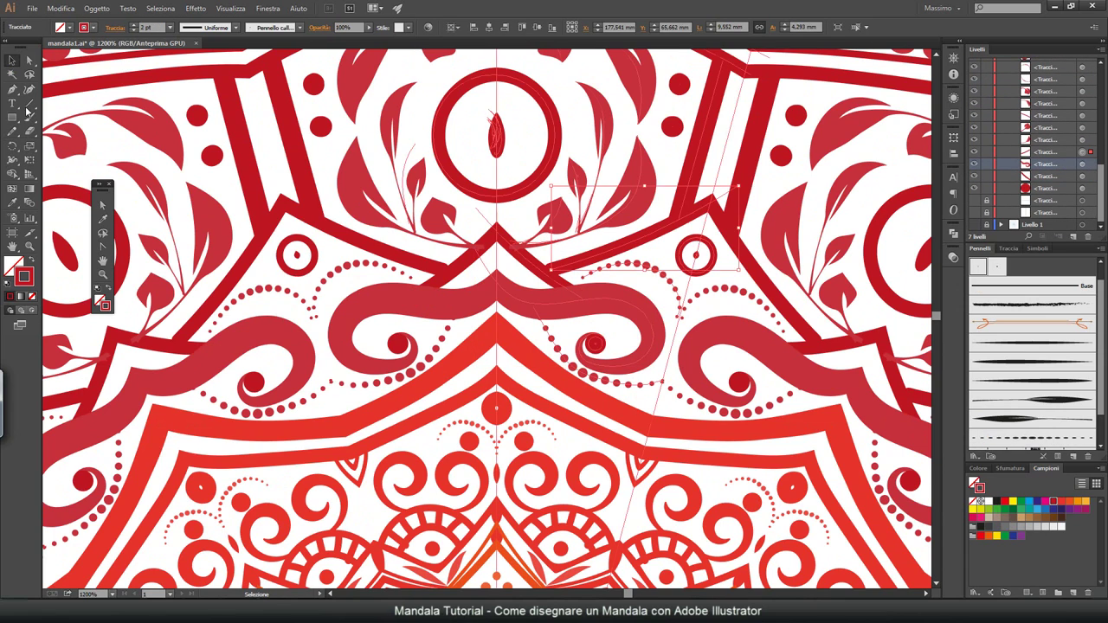
key(a)
mouse_move(555, 267)
mouse_down()
mouse_move(545, 271)
mouse_move(603, 279)
mouse_up()
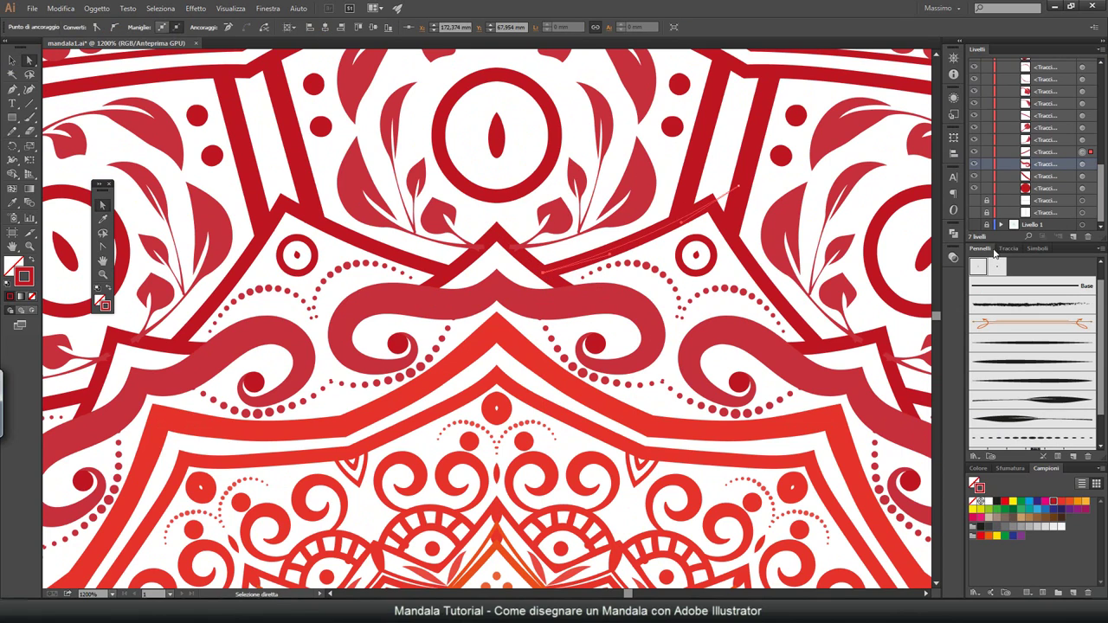
Step: Move the two leaf-stem paths one step lower in the stack and nudge the upper leaf shape
shift+click(633, 198)
click(1066, 131)
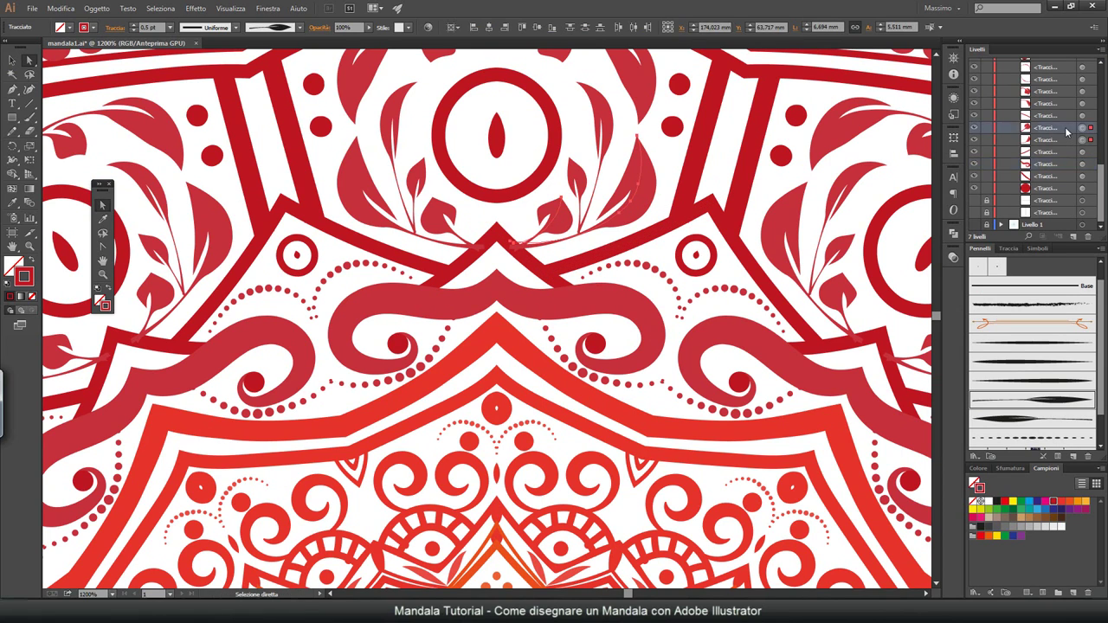
mouse_move(1055, 144)
mouse_down()
mouse_move(1064, 212)
mouse_move(1053, 193)
mouse_up()
click(1066, 140)
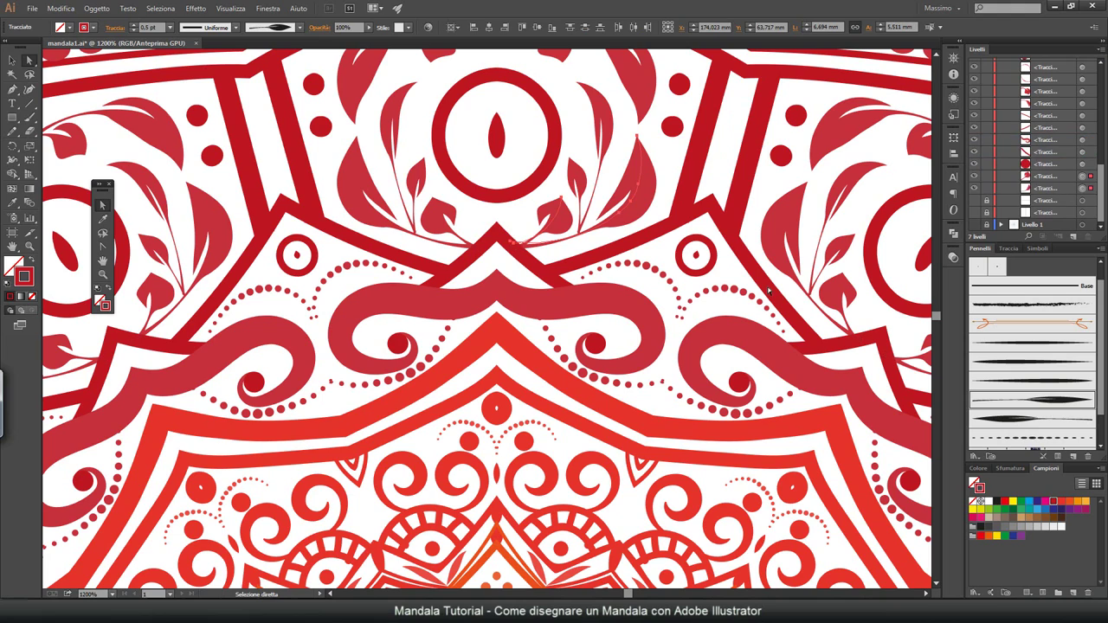
scroll(432, 259, up, 5)
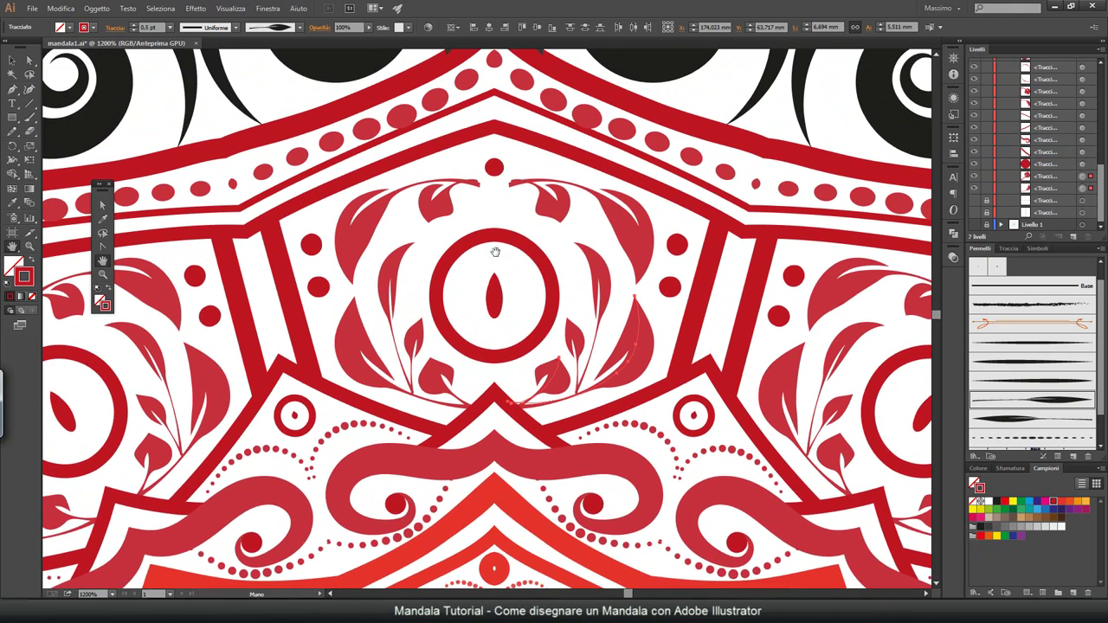
key(v)
drag(563, 275, 547, 284)
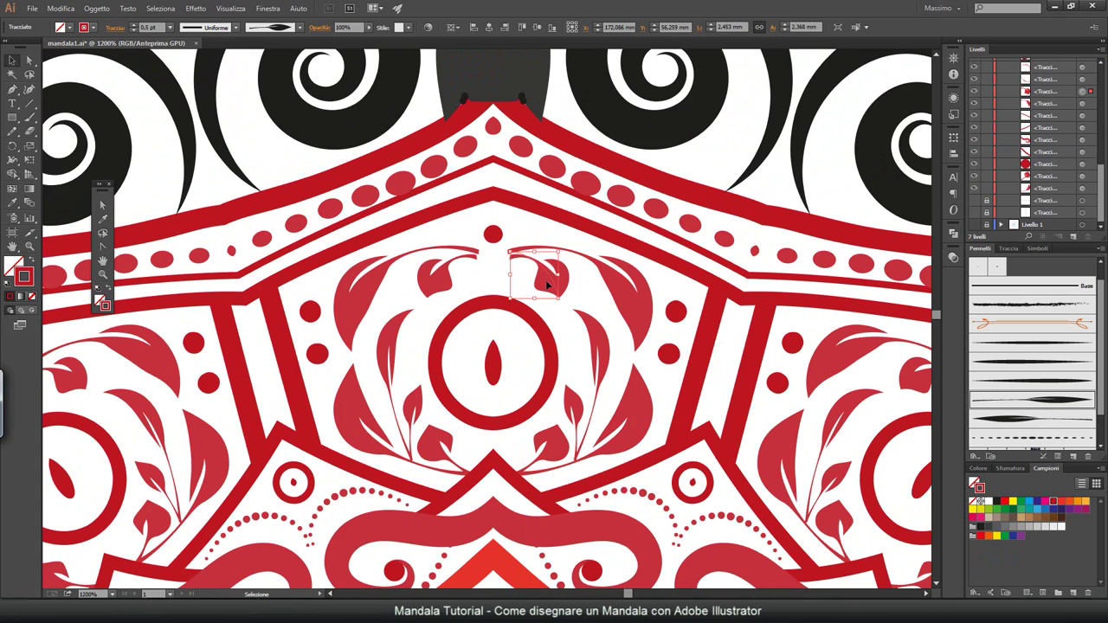
Step: Drag the thin line's end anchor onto the red band's corner
click(673, 404)
key(a)
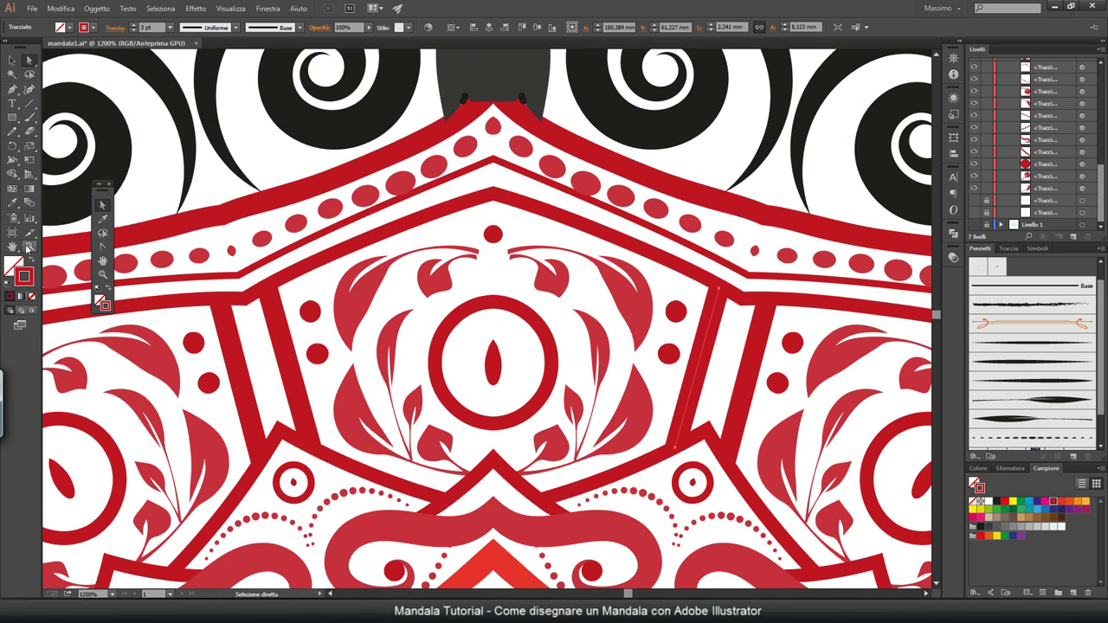
click(29, 247)
click(692, 455)
click(30, 61)
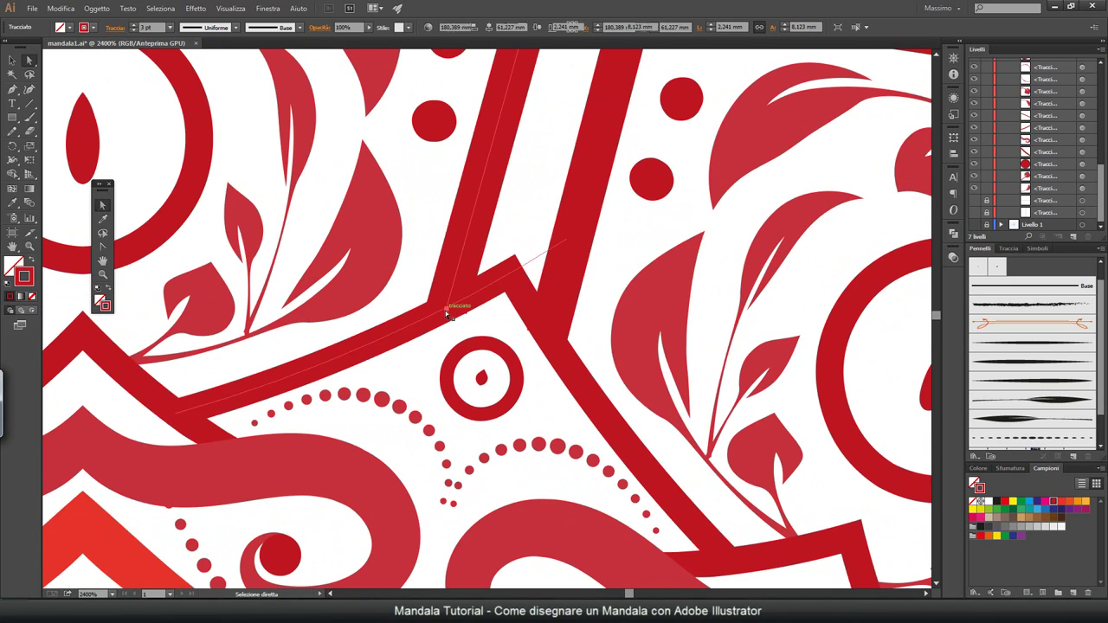
drag(445, 306, 440, 310)
click(12, 247)
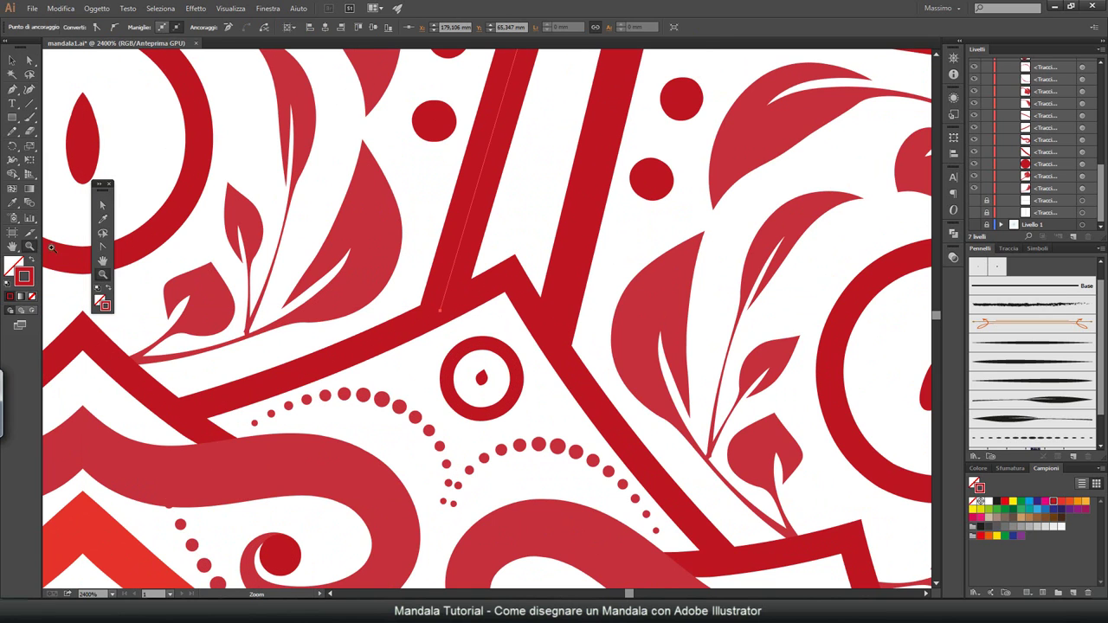
scroll(588, 370, up, 15)
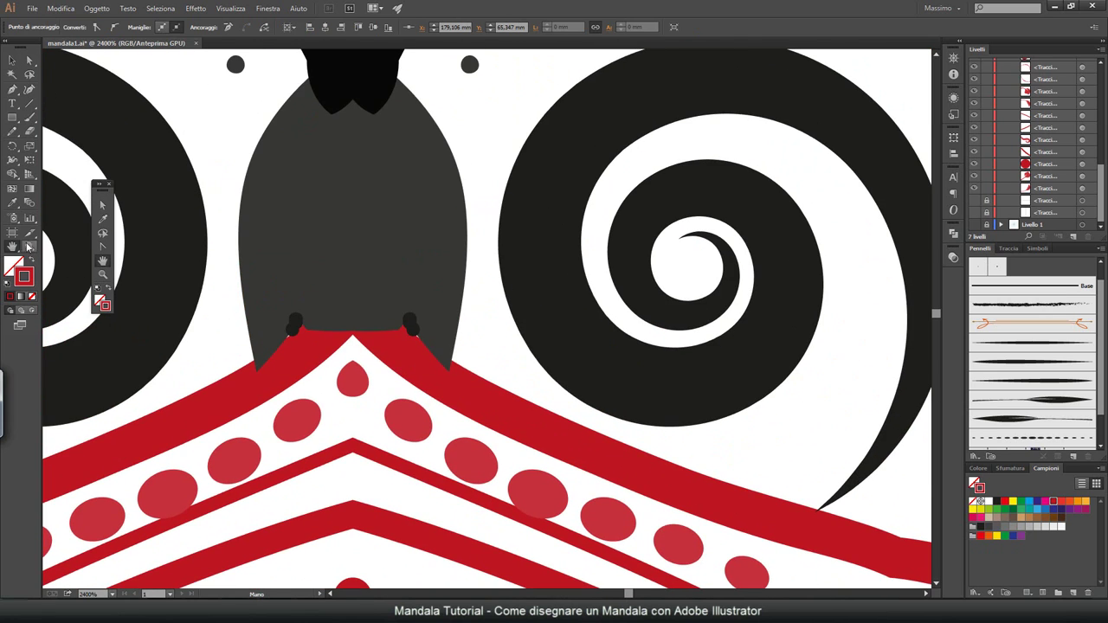
click(28, 248)
click(230, 8)
click(268, 151)
Step: Move layer Livello 2 copia just above Livello 1 and unlock it
drag(491, 169, 556, 310)
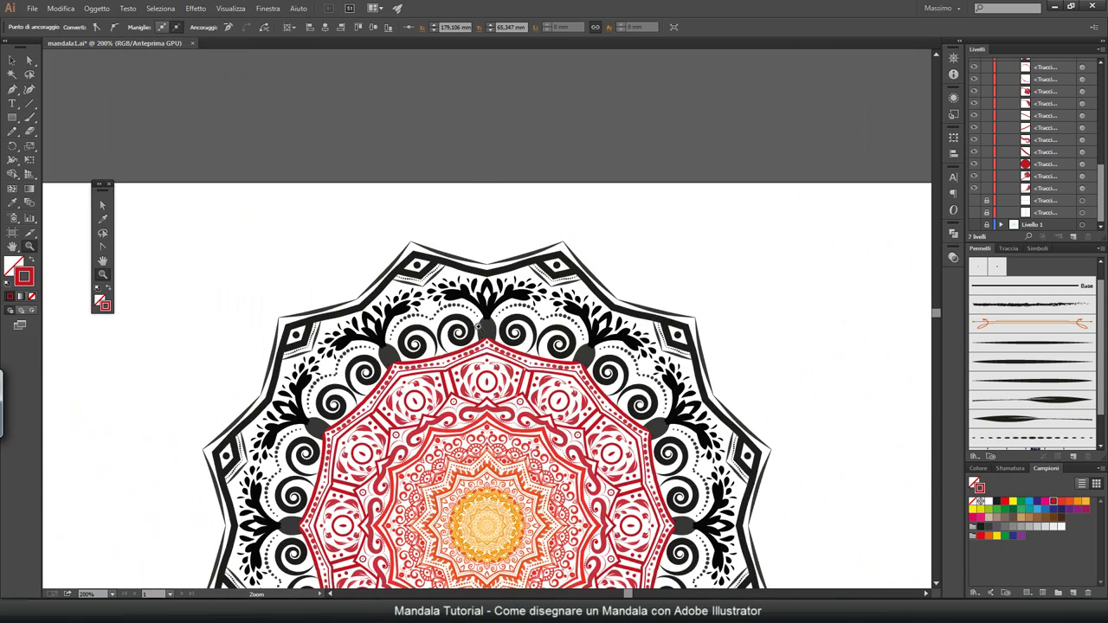
drag(1101, 181, 1101, 65)
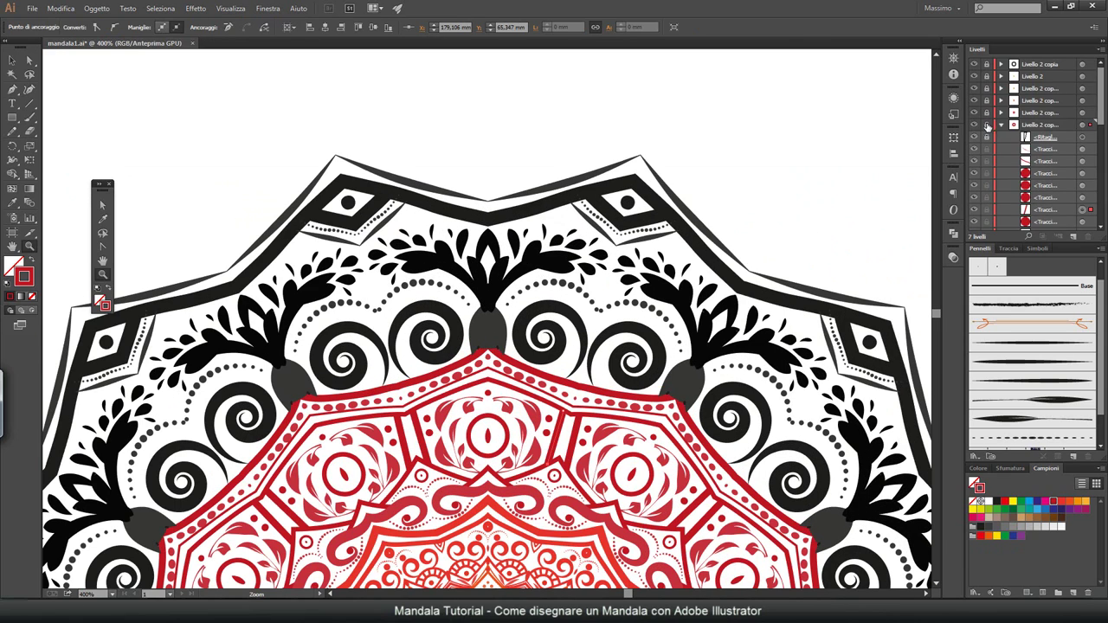
click(1001, 64)
drag(1020, 123, 1023, 132)
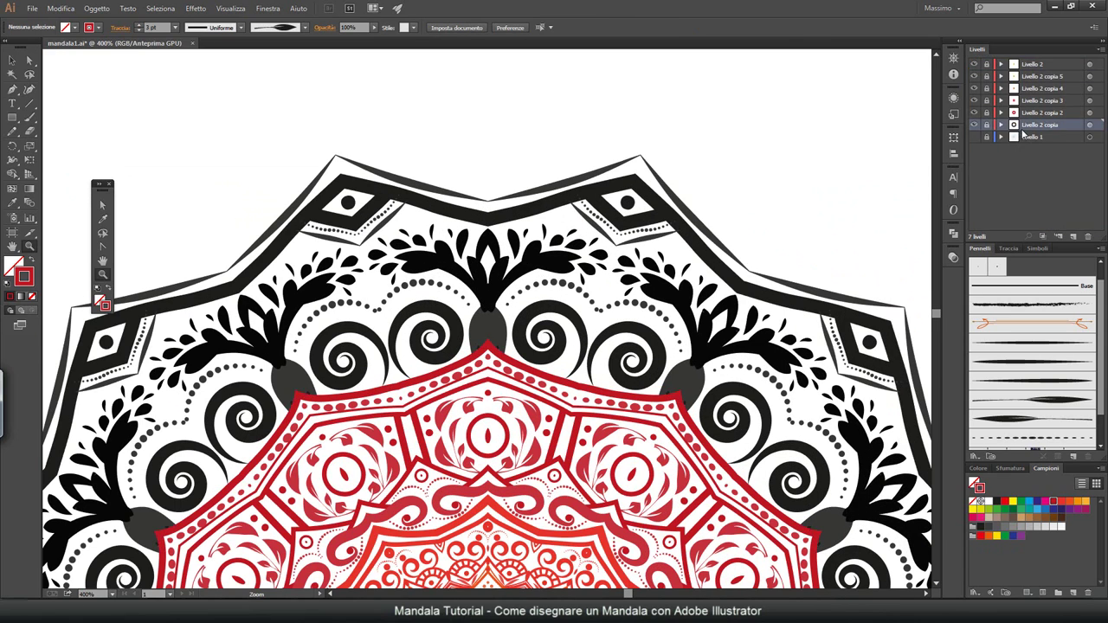
click(985, 125)
Step: Select all its artwork and fill it with a red swatch adjusted to RGB 117, 0, 28
key(ctrl+a)
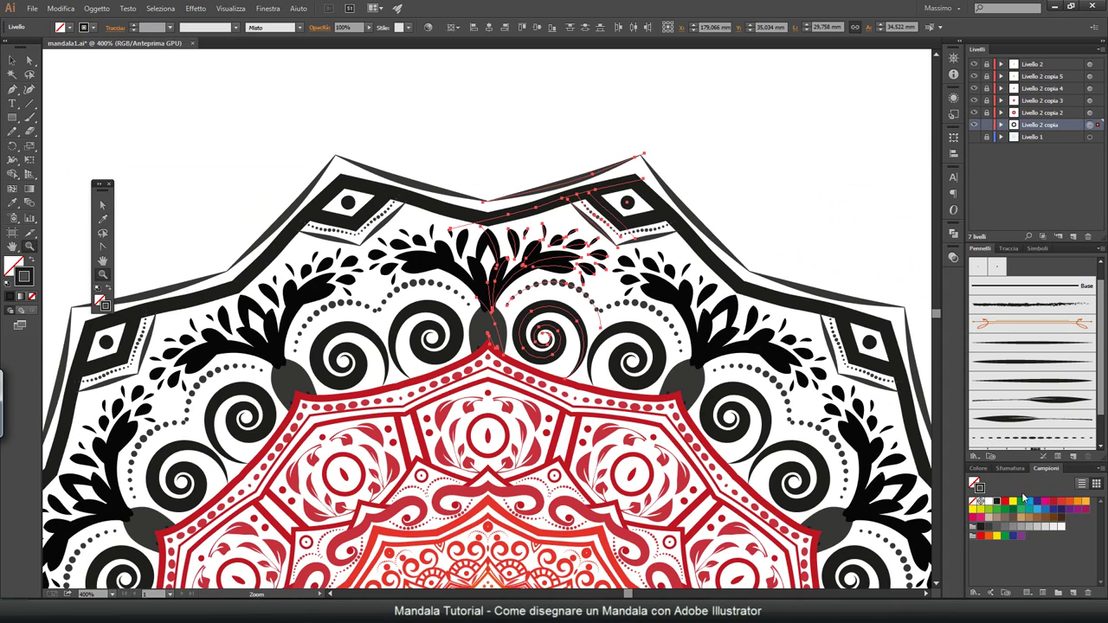
click(1054, 502)
double_click(1053, 505)
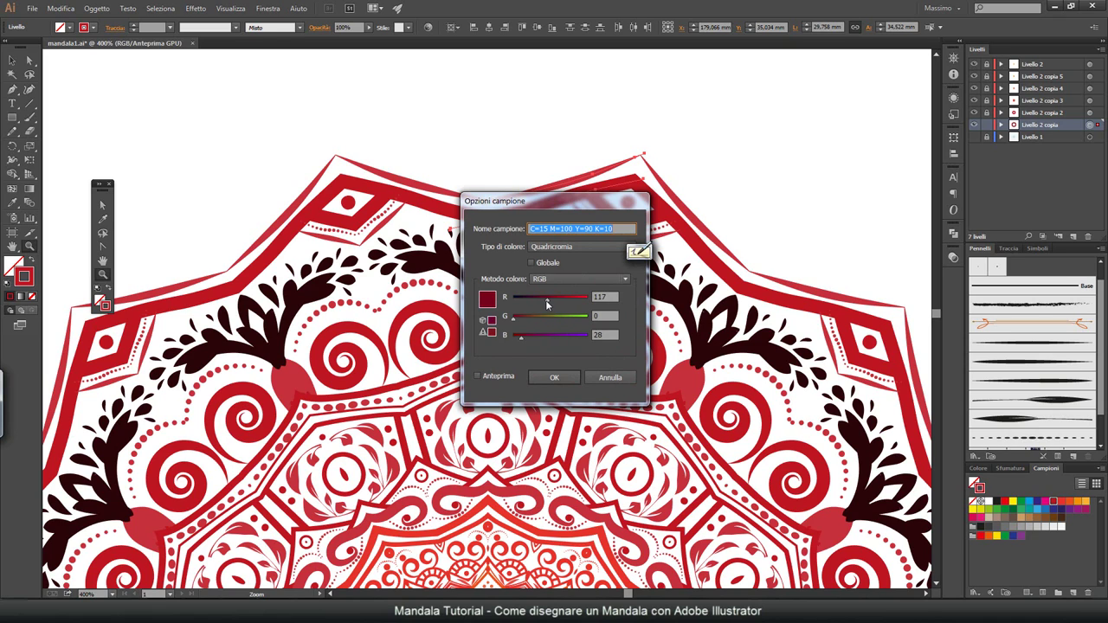
click(609, 378)
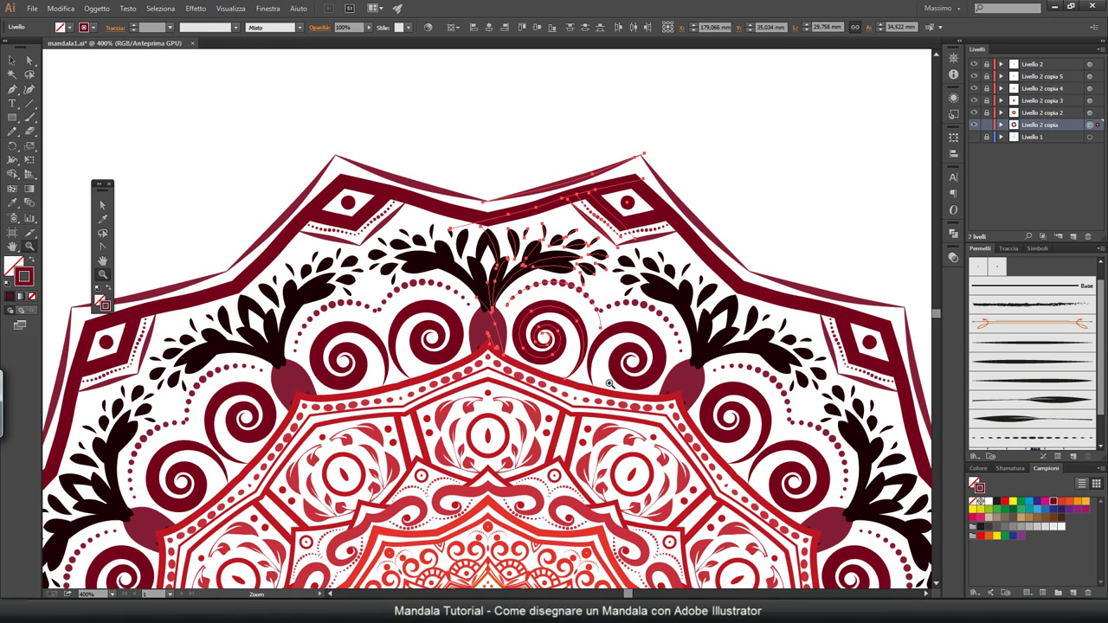
Step: Deselect, zoom in on the top red star peak, and select its small peak line
key(ctrl+shift+a)
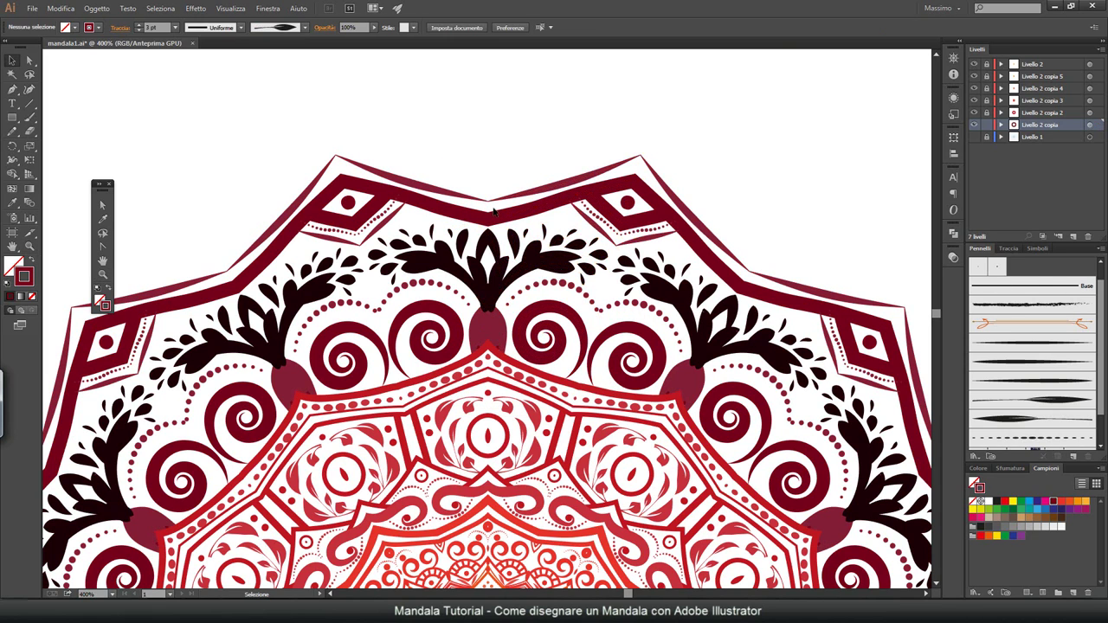
click(502, 329)
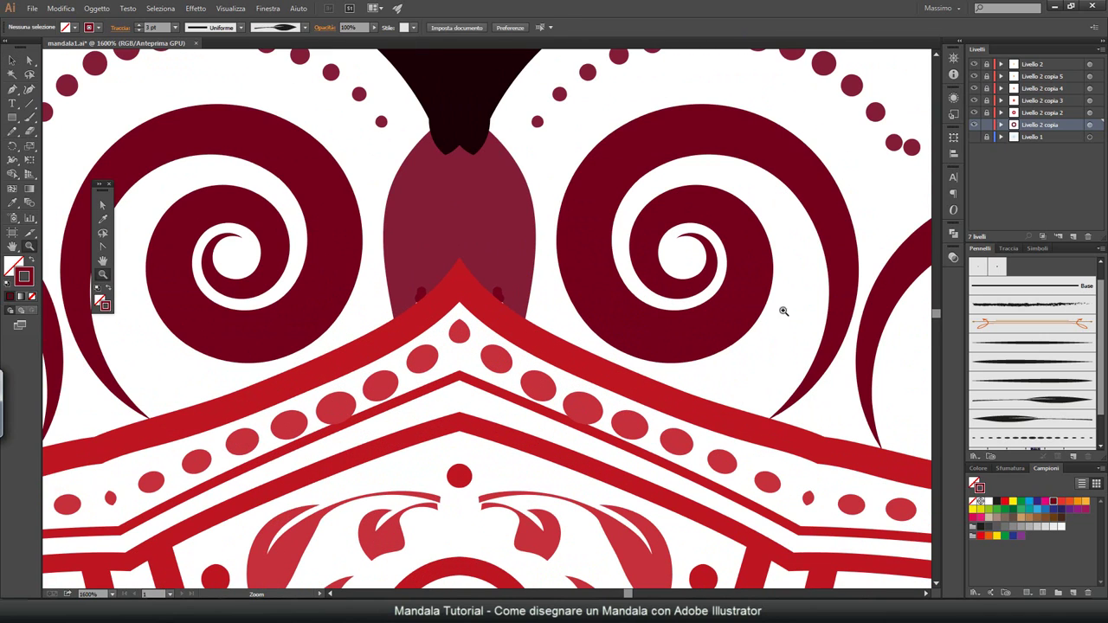
key(v)
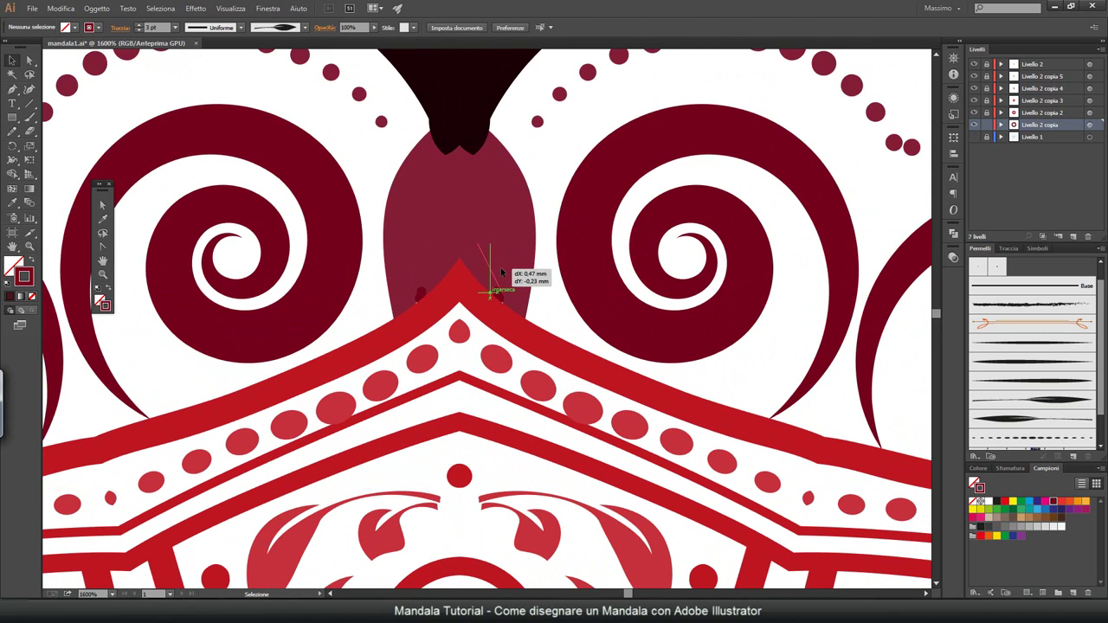
click(506, 275)
click(500, 296)
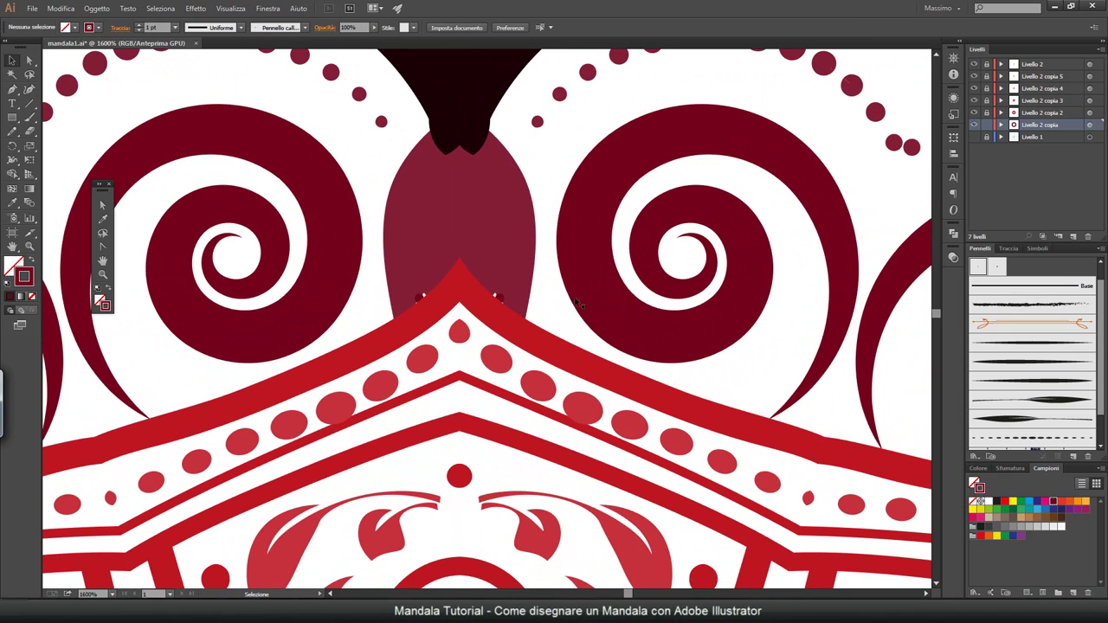
click(494, 251)
click(492, 247)
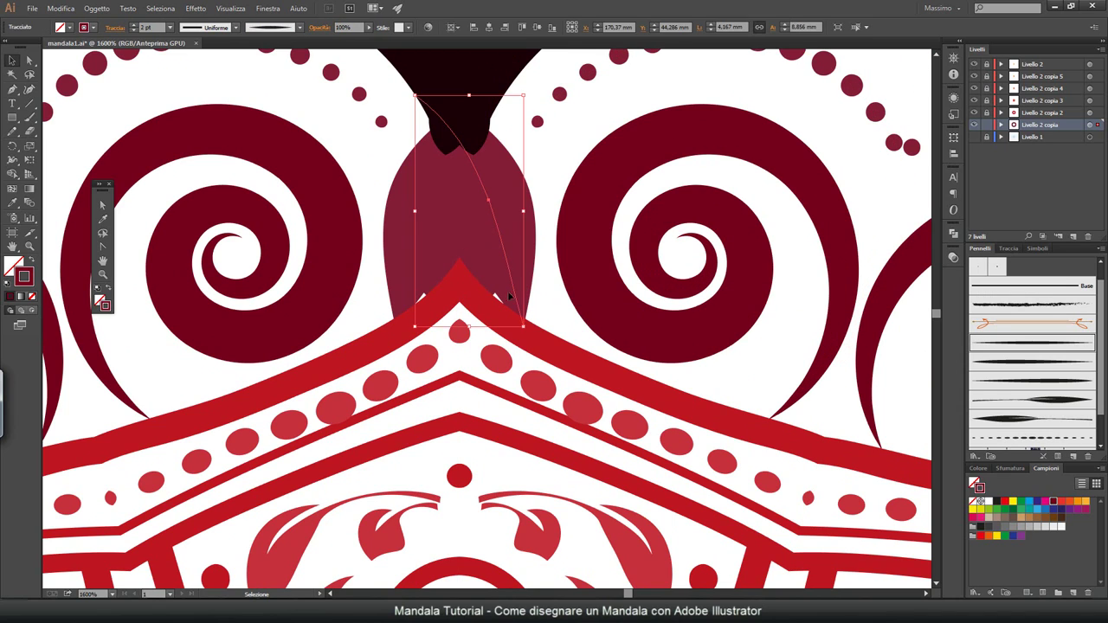
click(485, 300)
Step: Reposition the peak line's anchors toward the star tip
key(a)
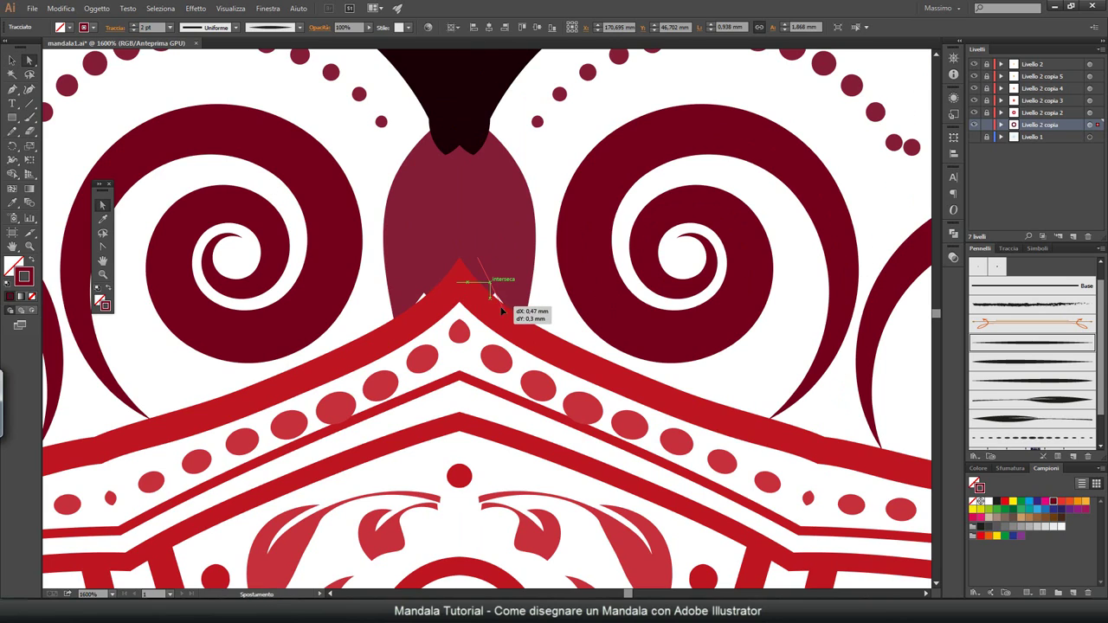
drag(500, 310, 498, 303)
drag(478, 258, 474, 251)
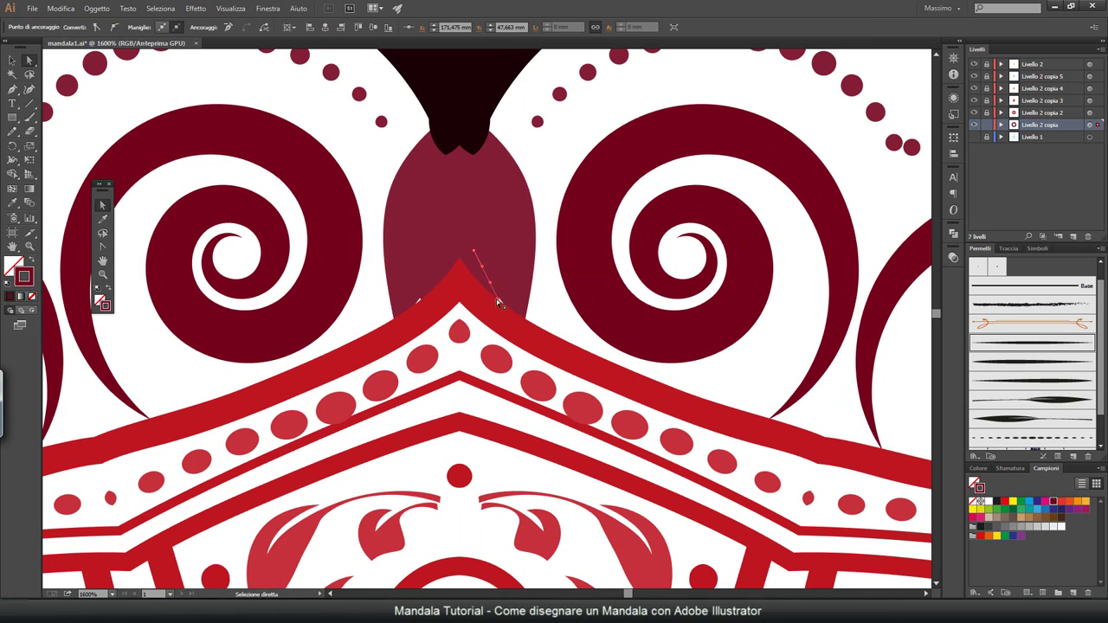
mouse_move(498, 302)
mouse_down()
mouse_move(530, 310)
mouse_move(507, 308)
mouse_up()
click(11, 61)
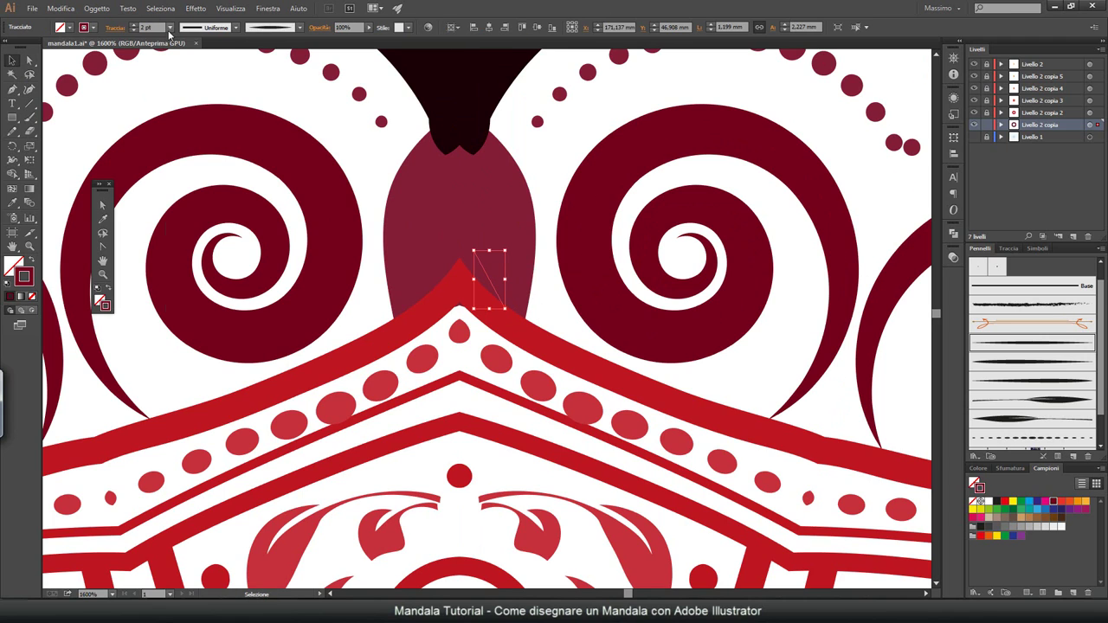
scroll(677, 289, up, 8)
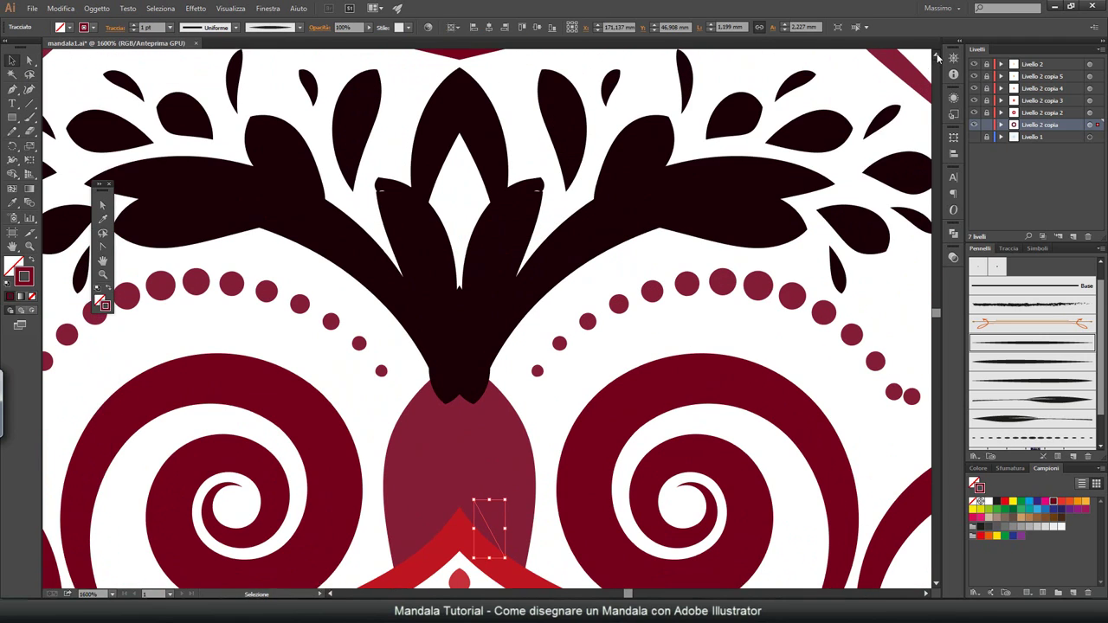
scroll(677, 288, up, 3)
Step: Set the leaf motif's art brush colorization method to Tints
click(676, 289)
double_click(1016, 381)
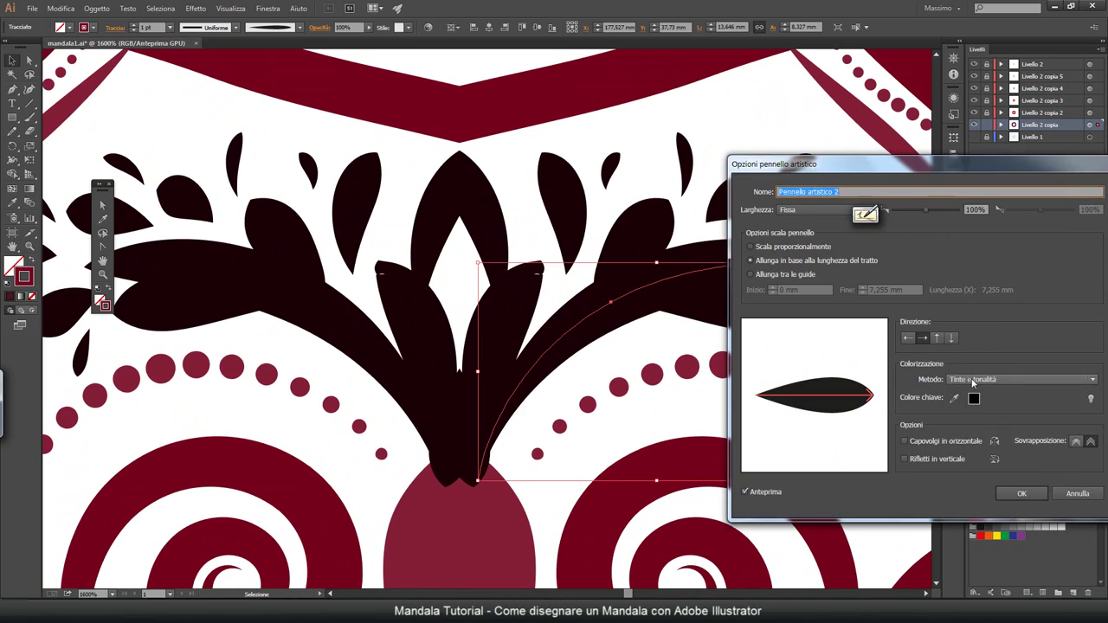
click(1021, 379)
click(960, 400)
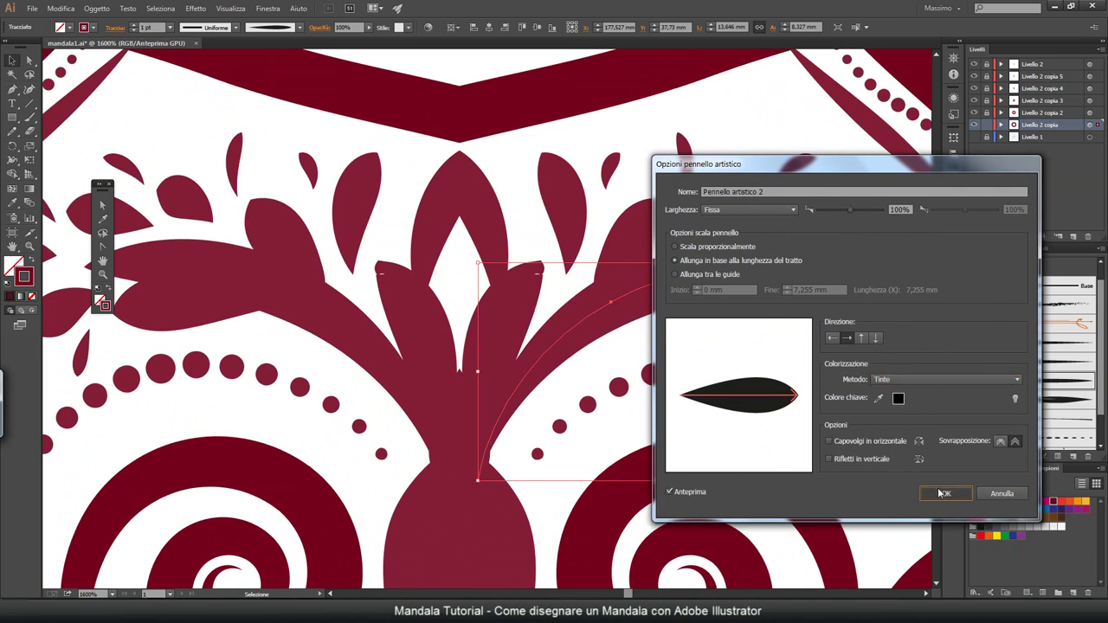
key(Return)
click(643, 180)
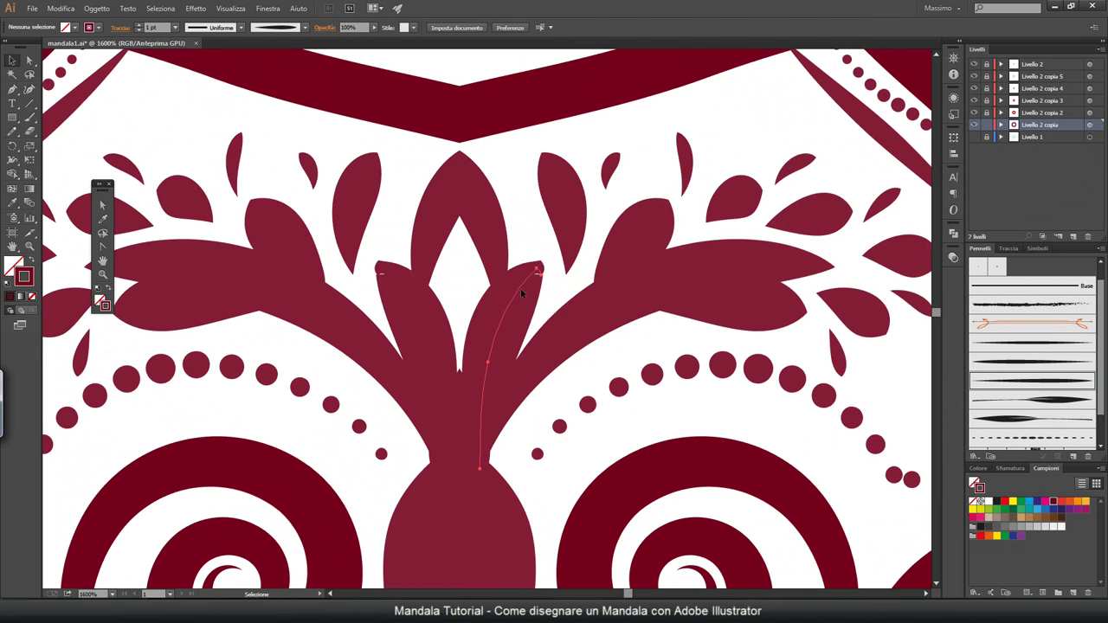
Step: Move the thin central stem slightly down
key(a)
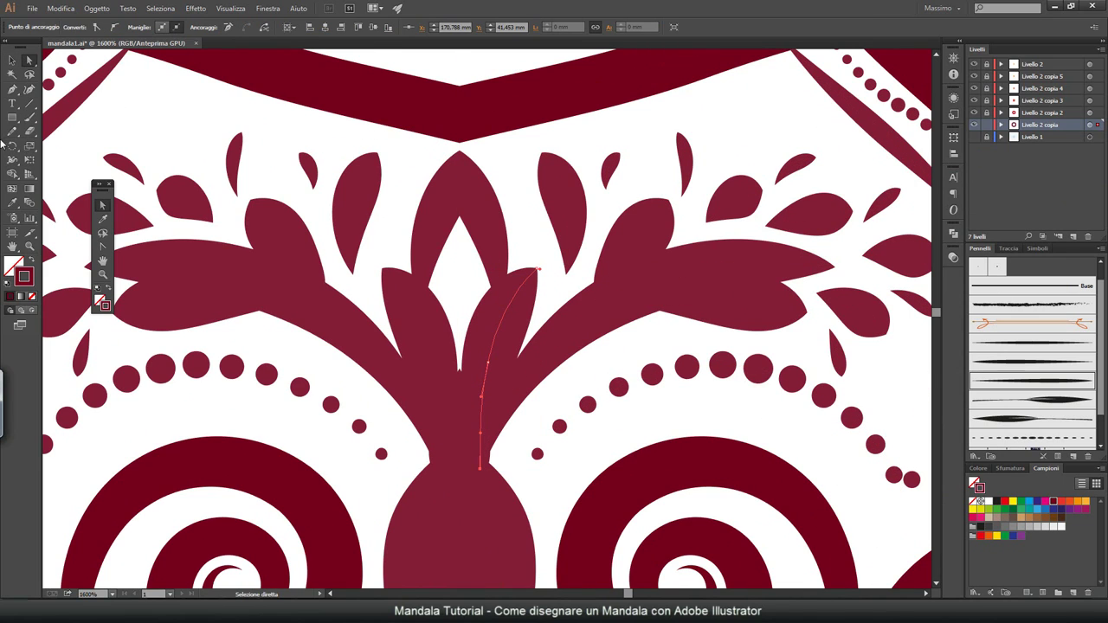
key(v)
click(463, 395)
drag(465, 435, 468, 474)
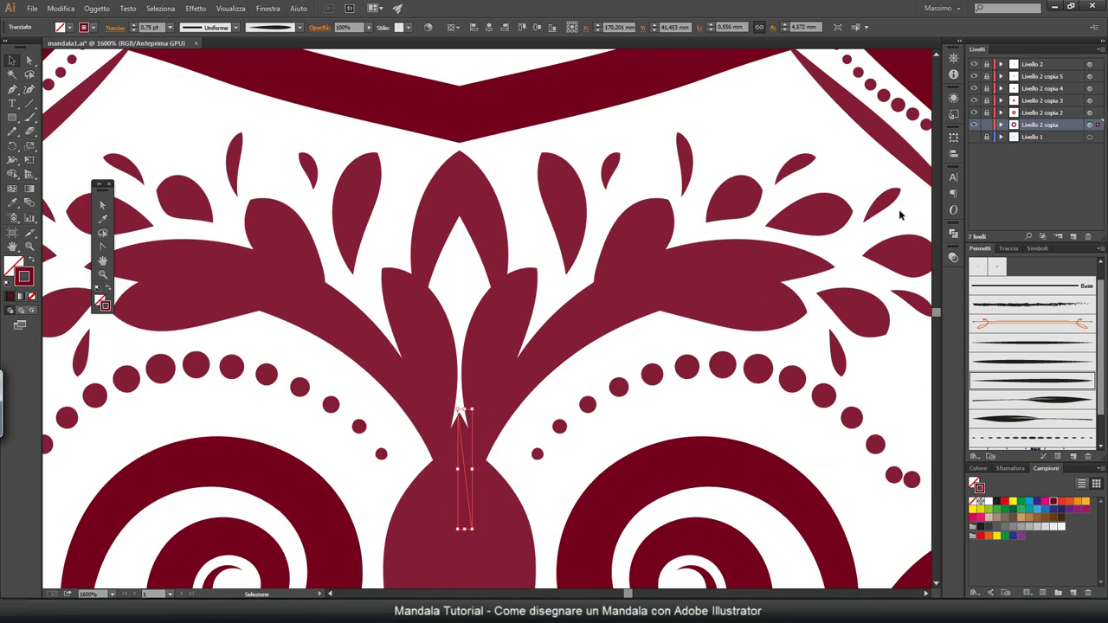
key(h)
drag(380, 260, 378, 329)
mouse_move(450, 225)
mouse_down()
mouse_move(379, 272)
mouse_move(316, 280)
mouse_move(485, 260)
mouse_move(519, 277)
mouse_up()
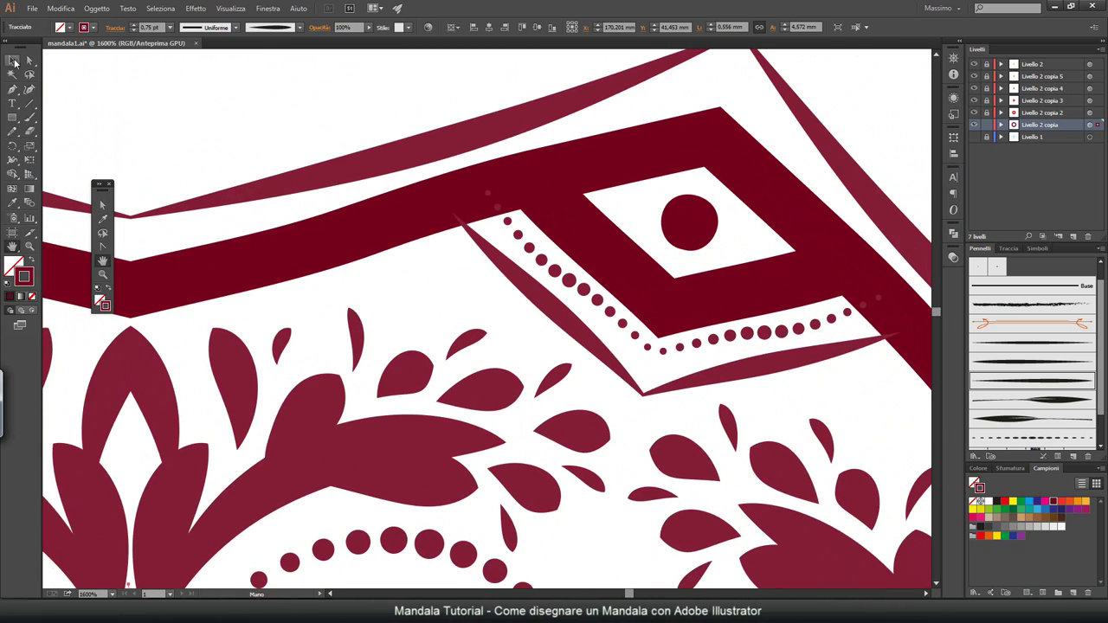
Step: Inspect the diagonal border and band paths in Livello 2 copia, temporarily hiding the thin upper band
key(v)
click(550, 249)
shift+click(538, 270)
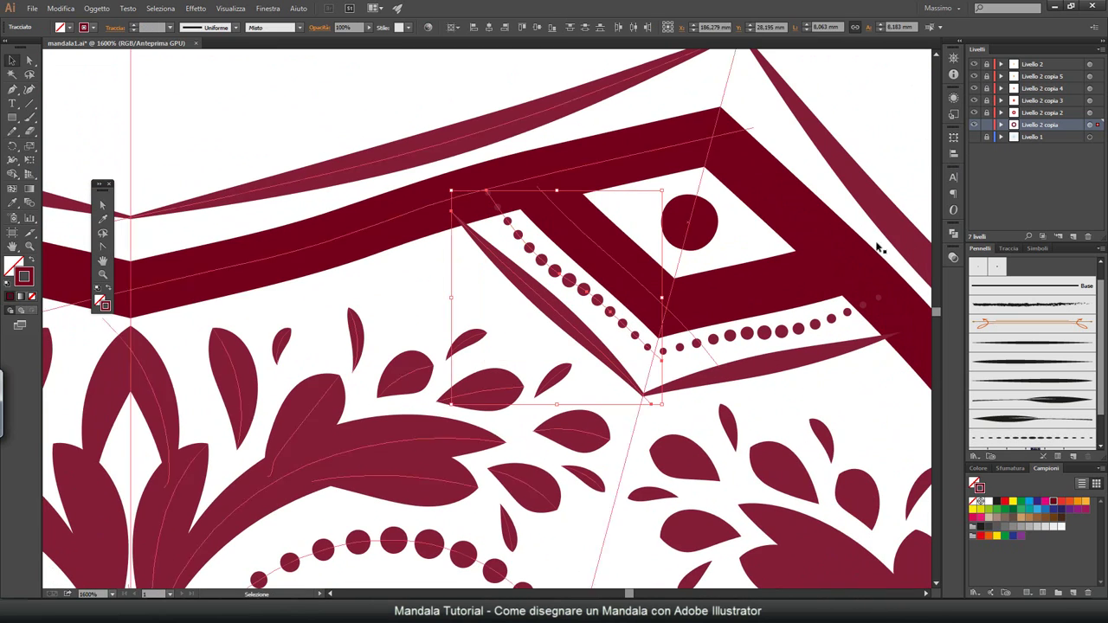
click(1001, 125)
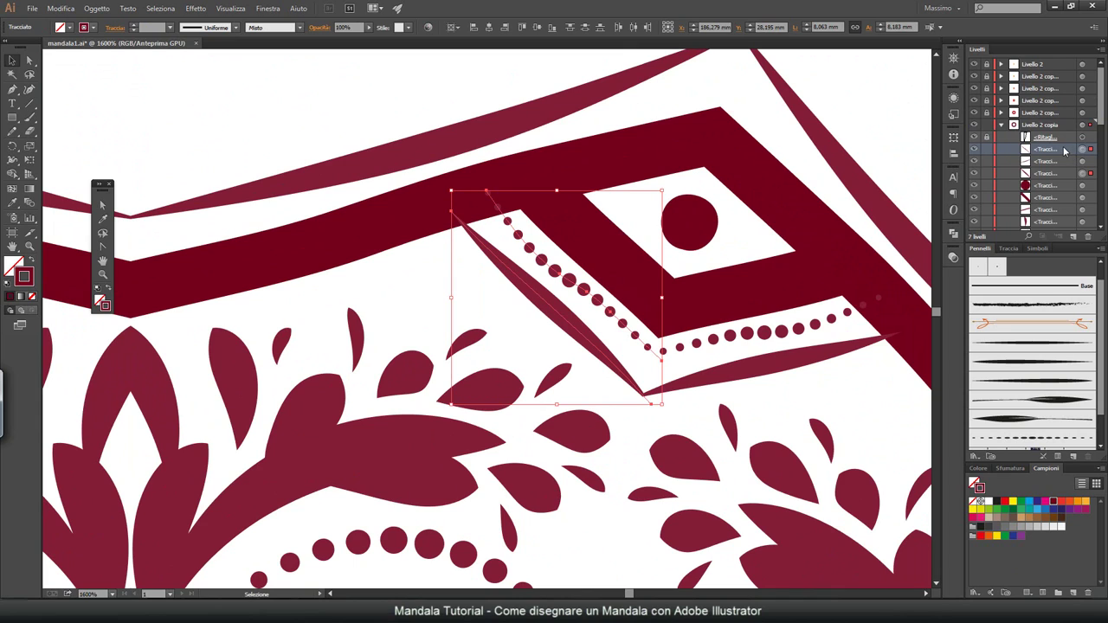
click(1008, 159)
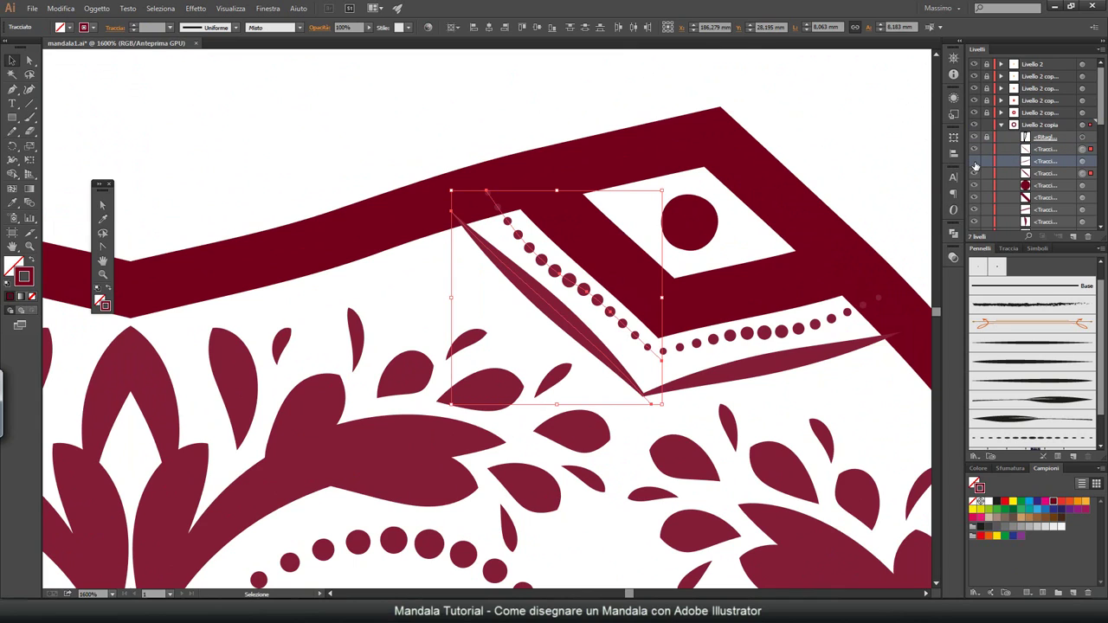
click(428, 210)
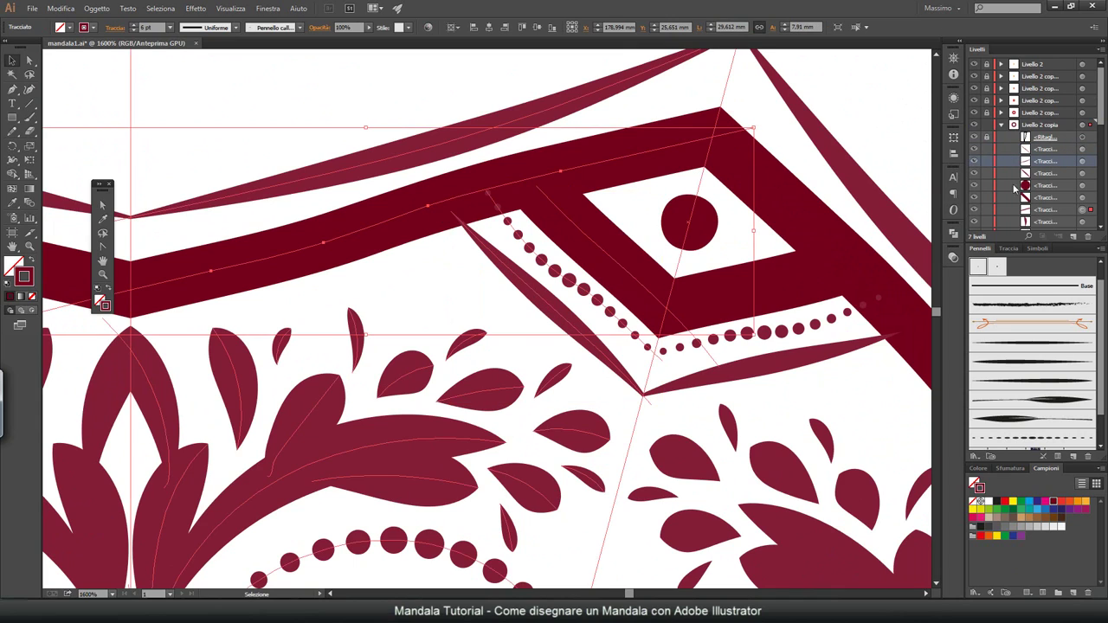
key(ctrl+shift+a)
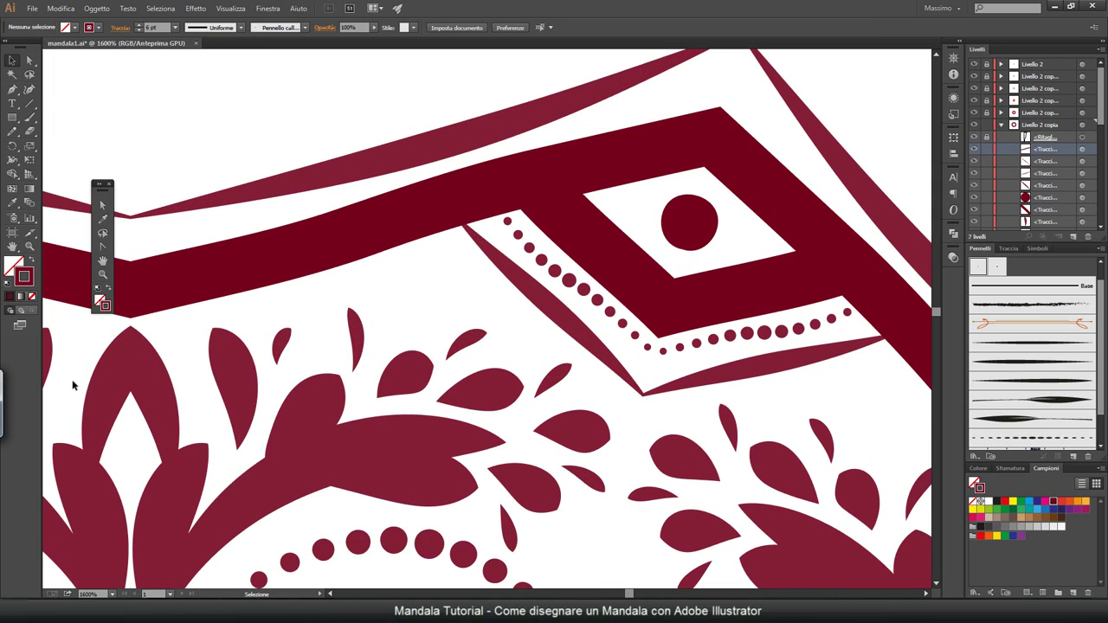
Step: Fit the whole artboard in view and collapse the Livello 2 copia layer
double_click(28, 248)
key(h)
drag(267, 346, 174, 254)
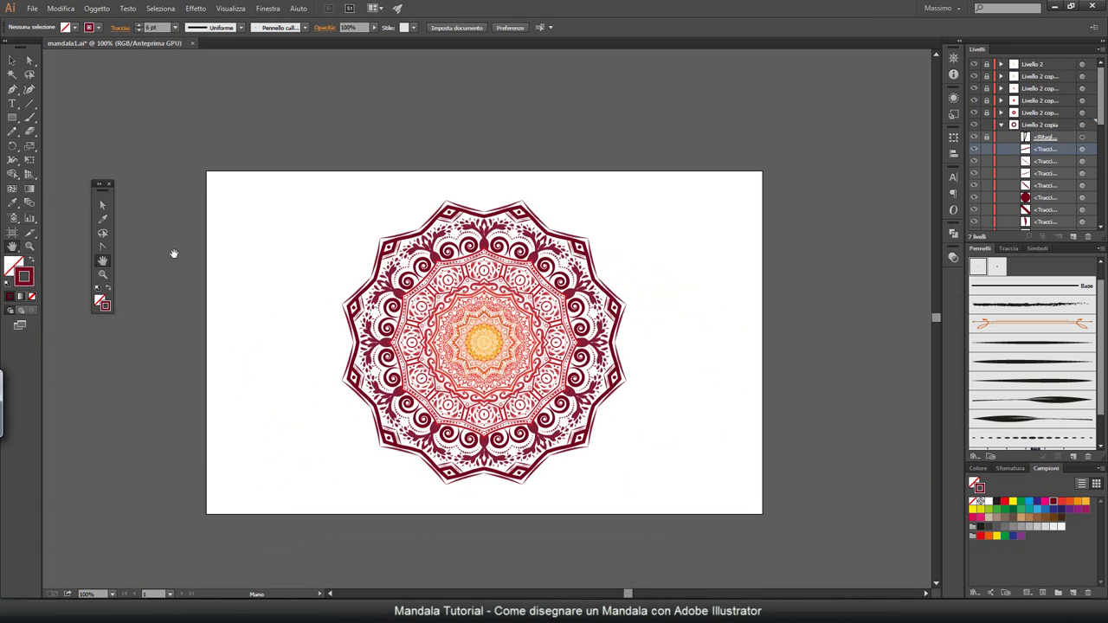
click(481, 346)
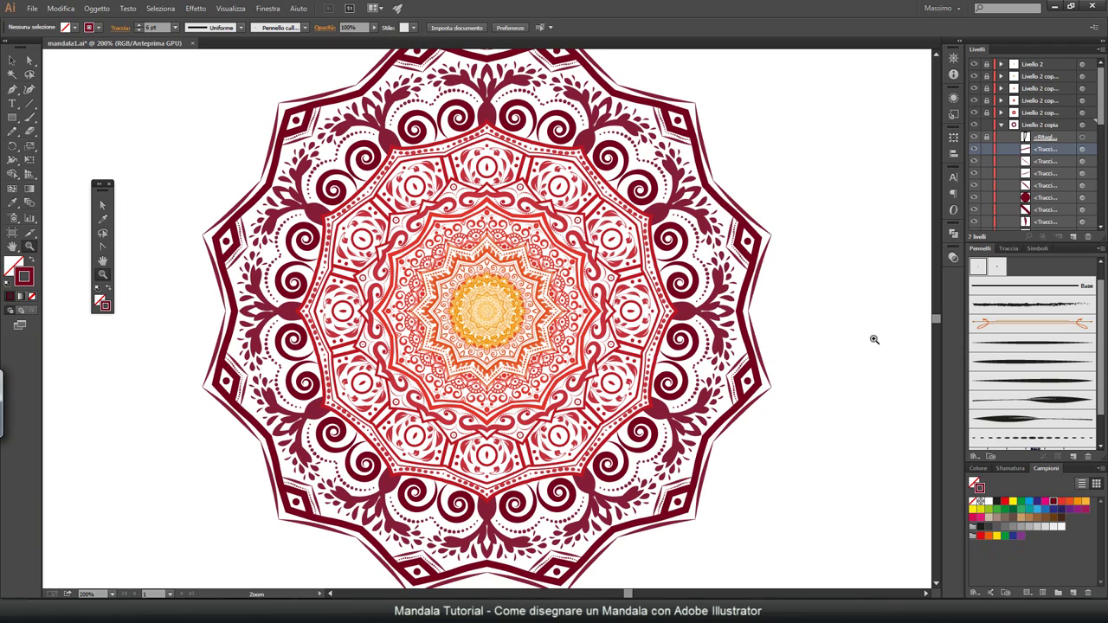
double_click(28, 248)
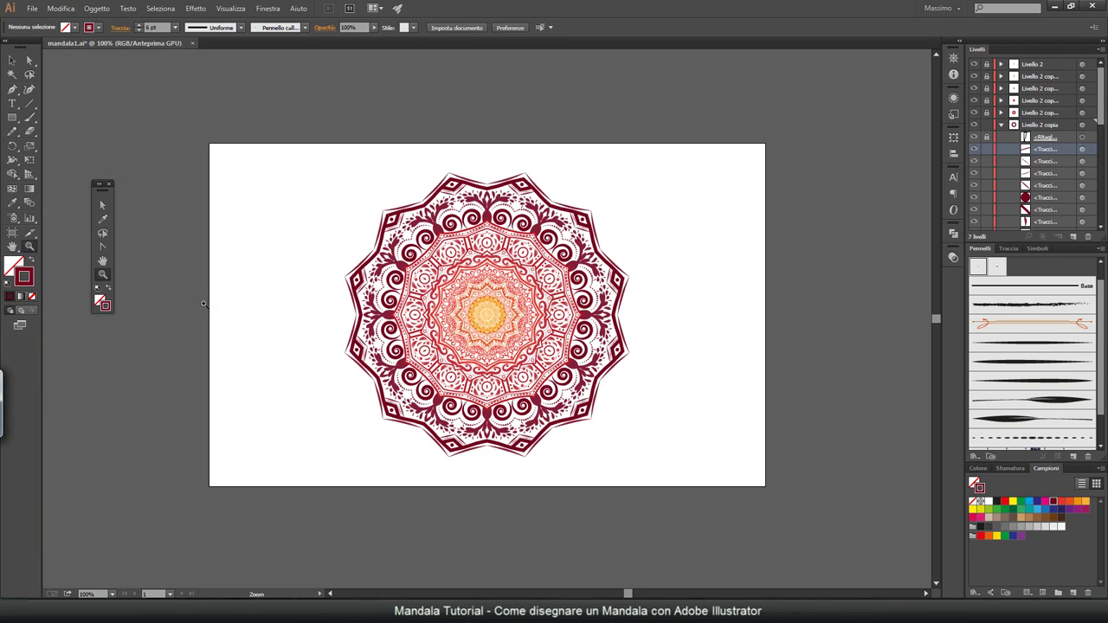
click(1001, 128)
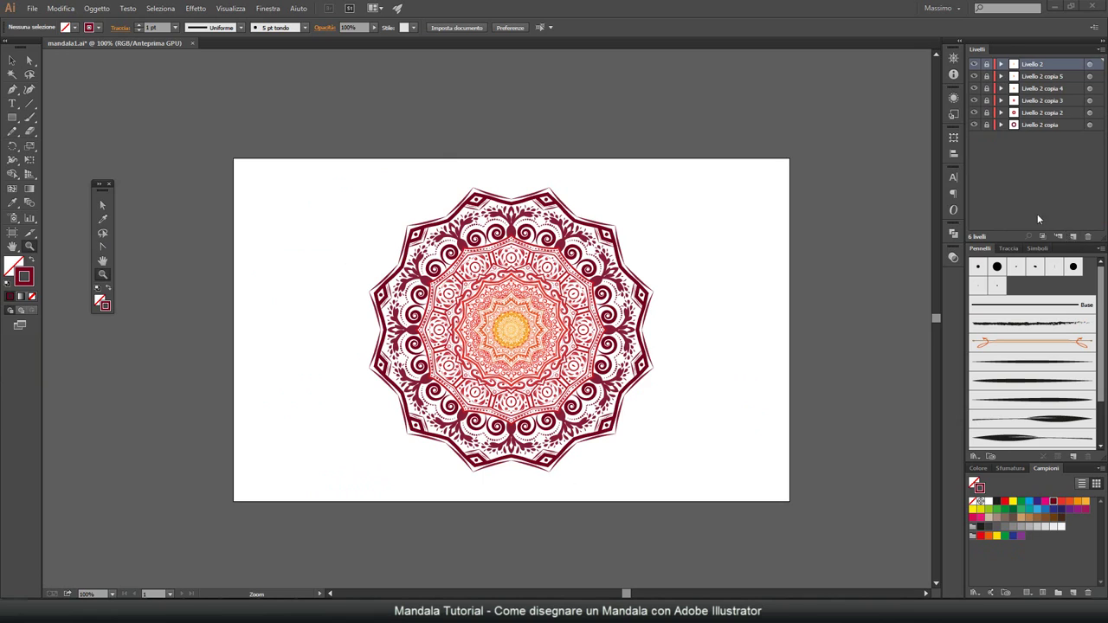
Step: Add a new layer and draw a stroke-less rectangle covering the whole artboard
key(ctrl+l)
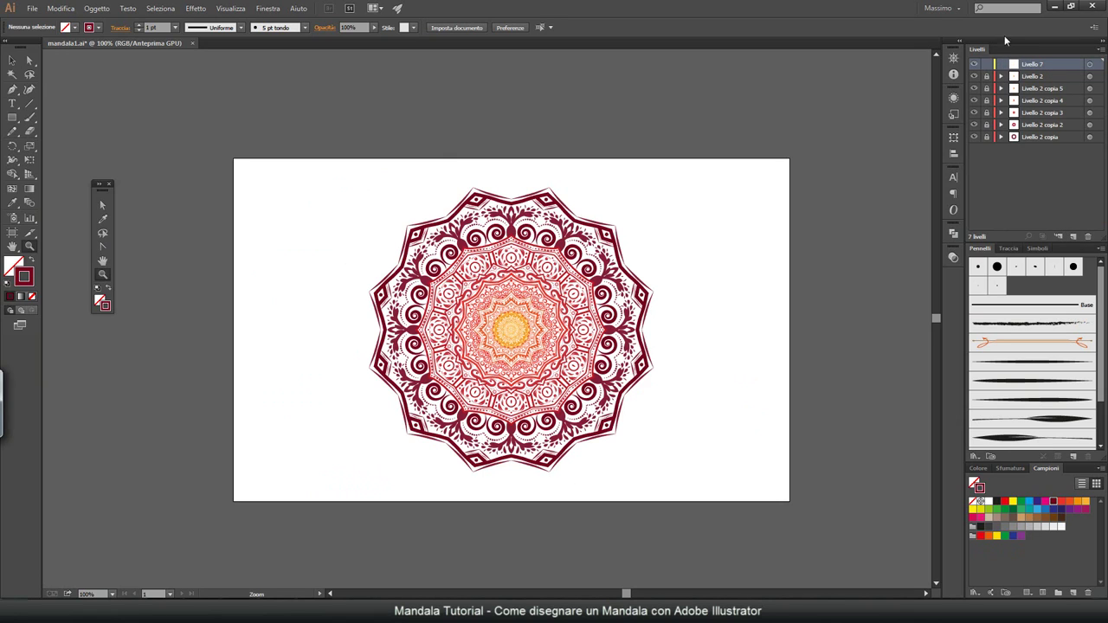
click(97, 26)
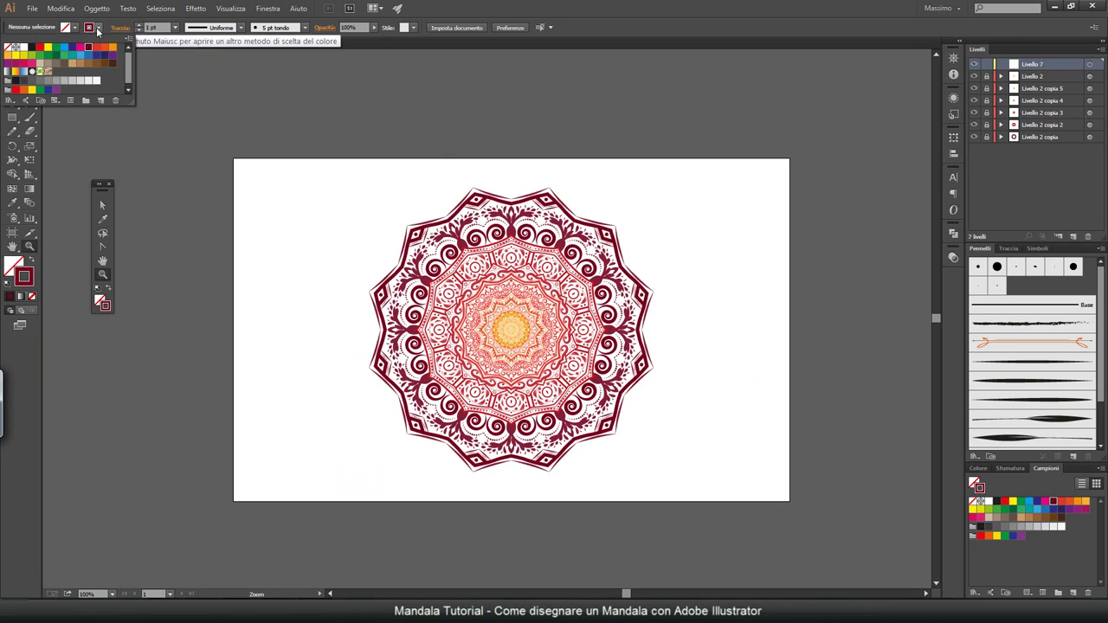
click(8, 46)
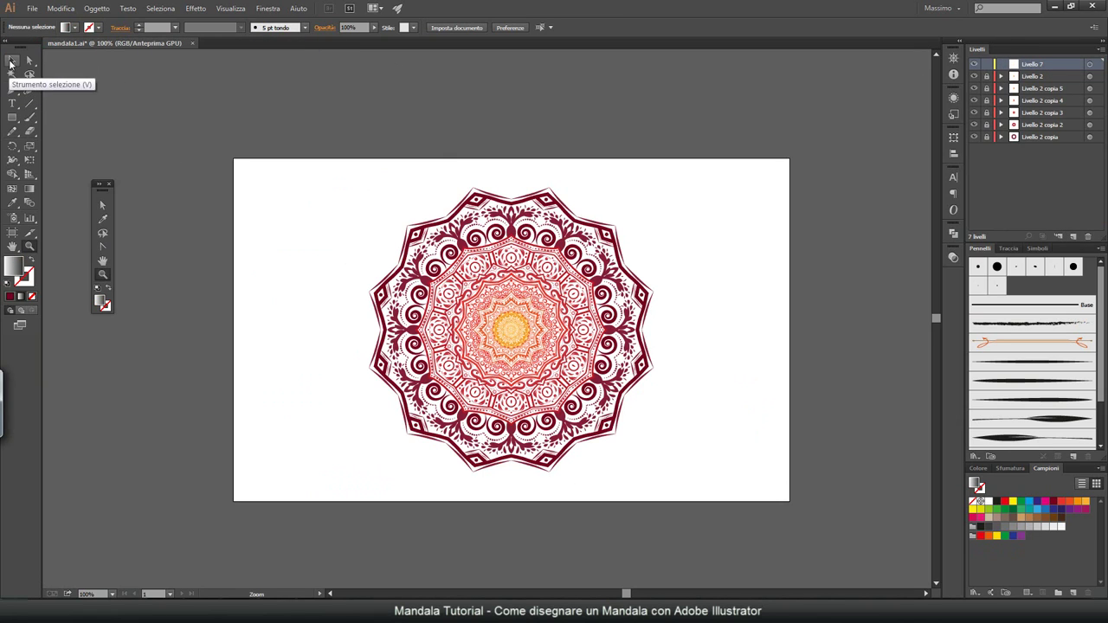
click(12, 117)
mouse_move(233, 159)
mouse_down()
mouse_move(531, 327)
mouse_move(789, 501)
mouse_up()
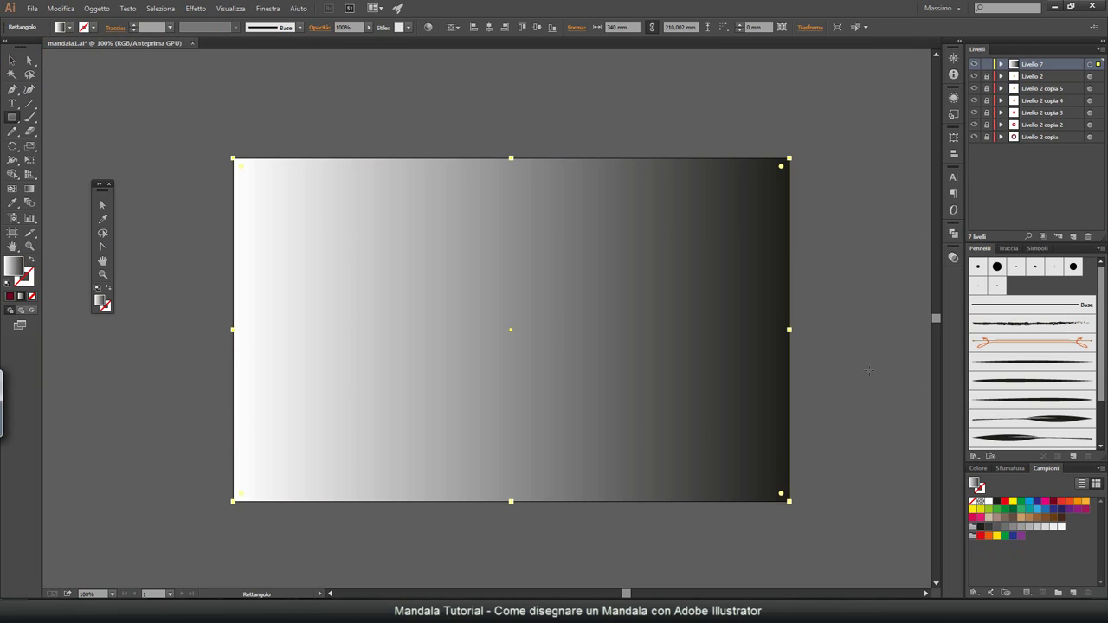
Step: Fill the rectangle with a radial gradient with a deep red centre stop, with Livello 7 moved to the bottom
click(1013, 468)
click(1060, 482)
click(1059, 503)
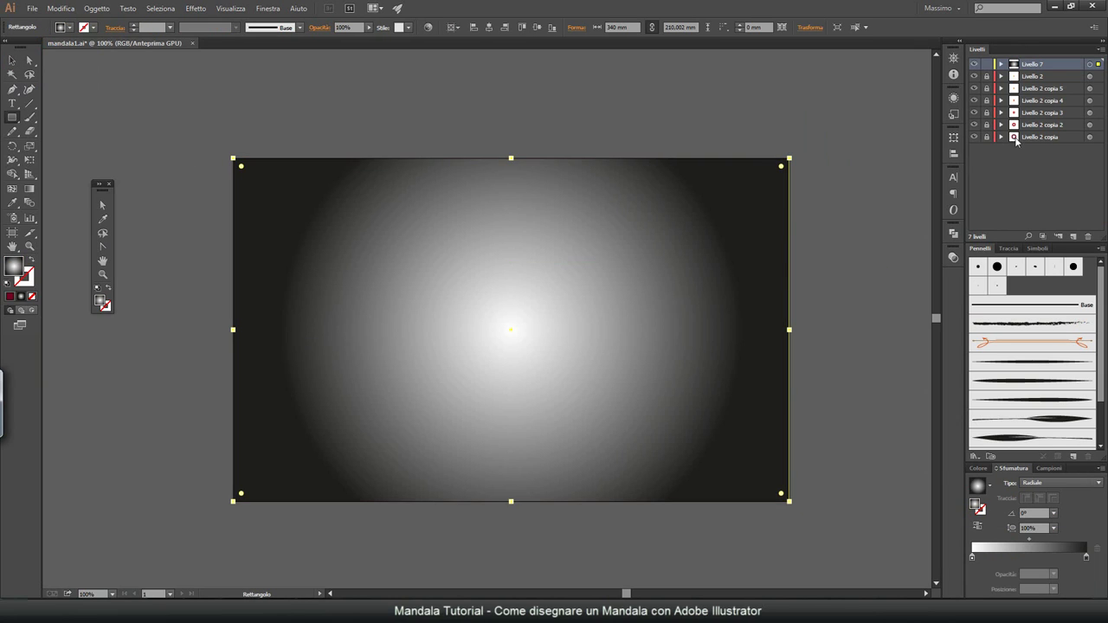
drag(1017, 143, 1018, 145)
key(v)
click(103, 104)
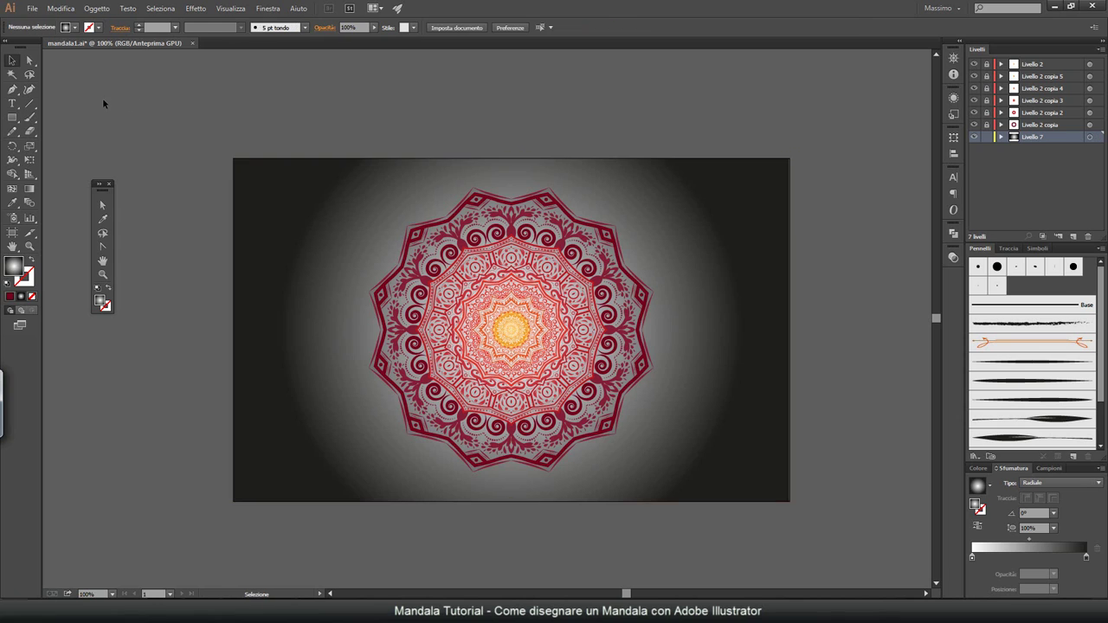
click(762, 432)
double_click(971, 558)
click(957, 520)
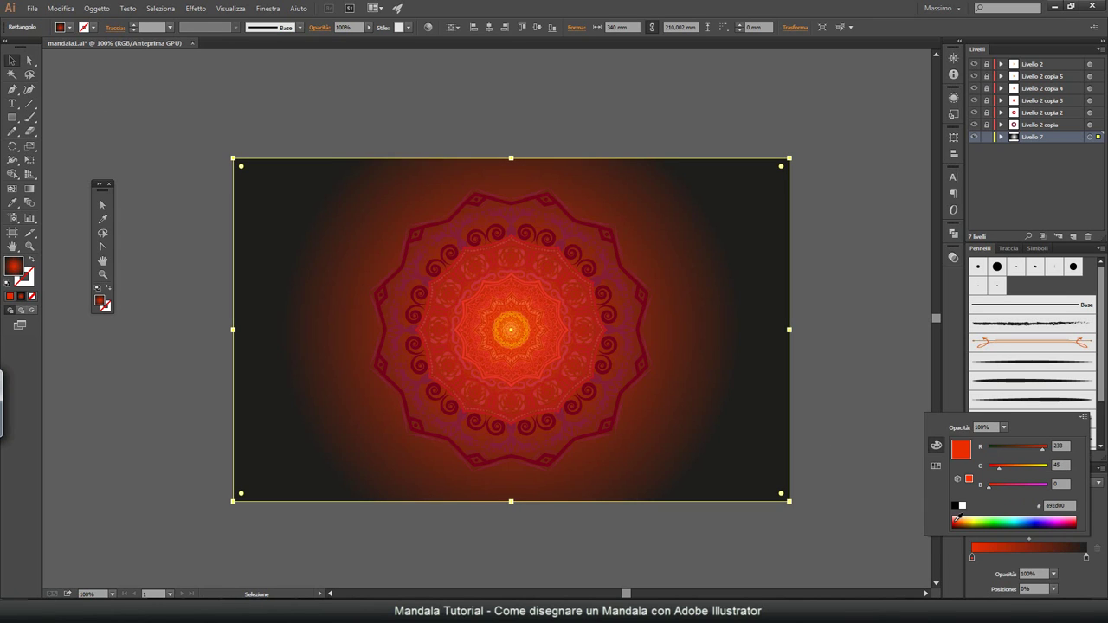
click(957, 522)
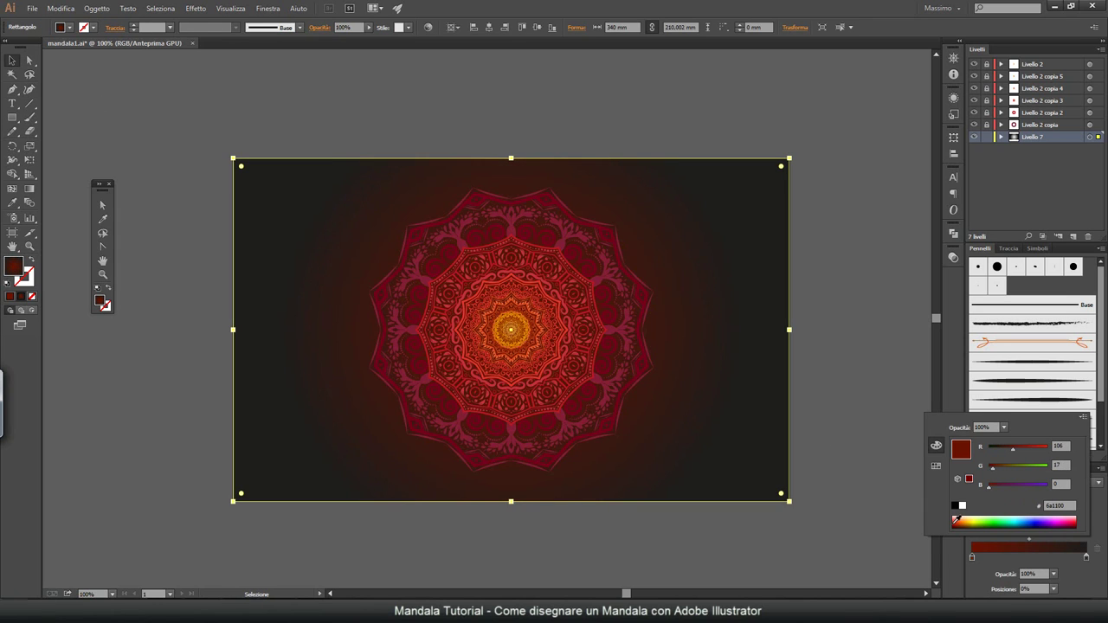
click(957, 519)
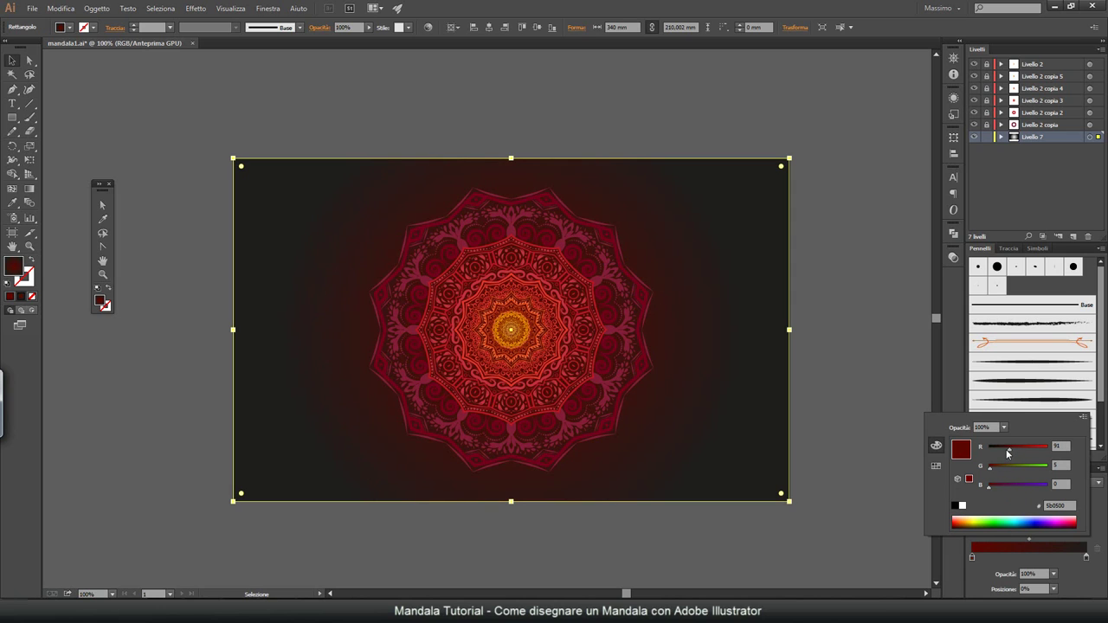
Step: Zoom in on the mandala and reopen the background gradient stop's colour settings
key(z)
click(530, 324)
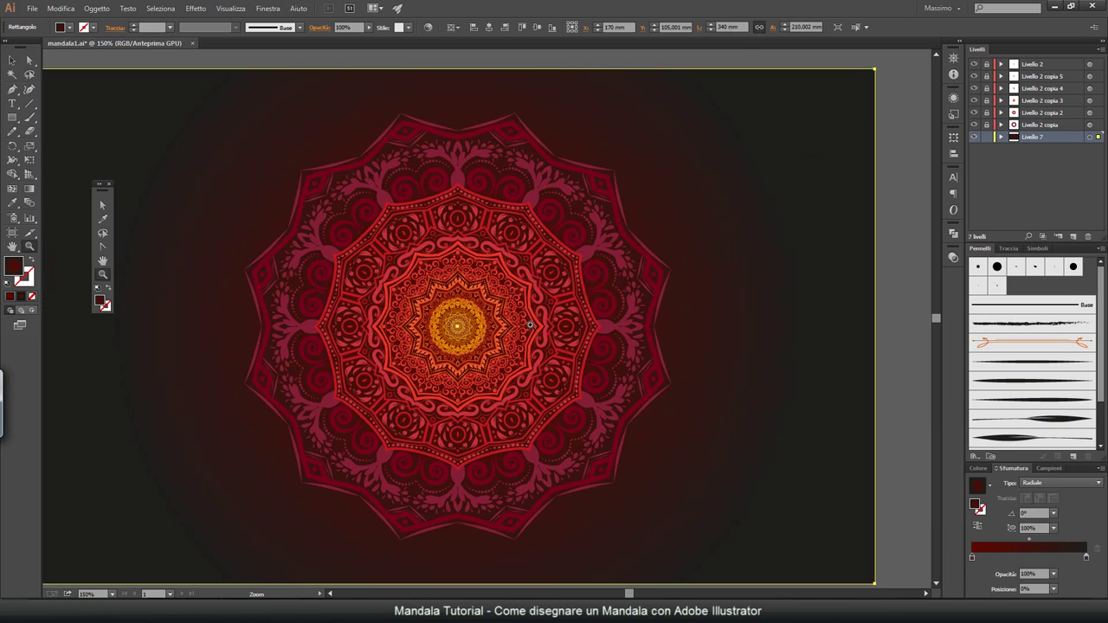
key(v)
click(831, 269)
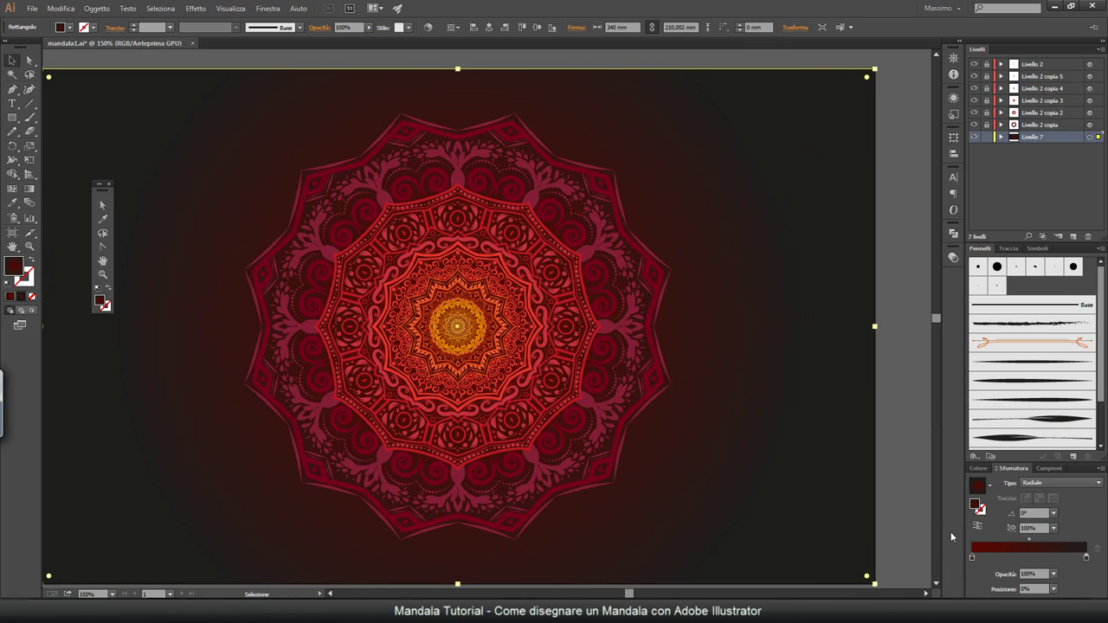
double_click(972, 559)
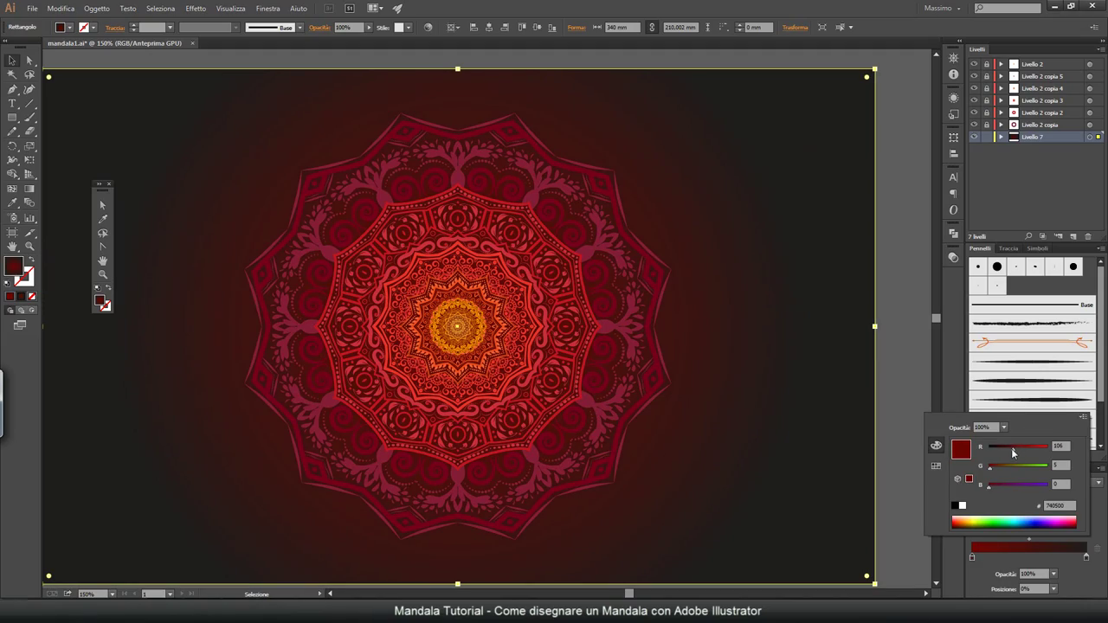